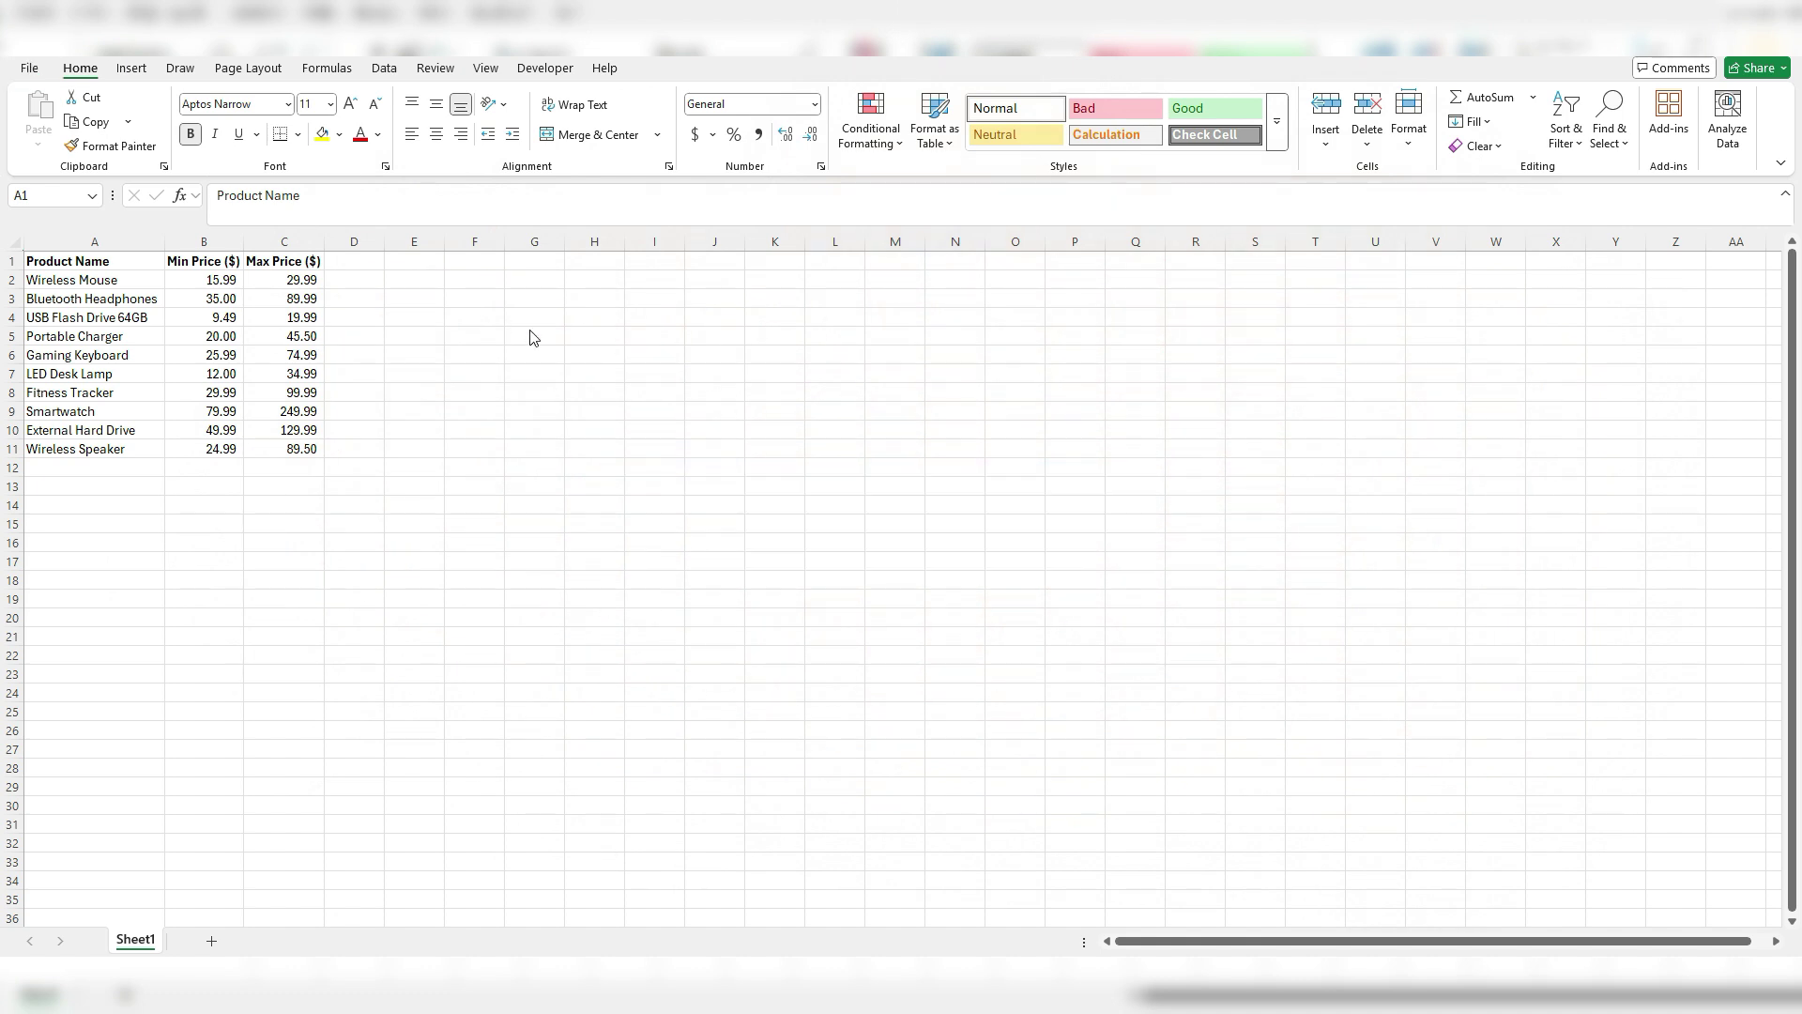
- Add a 'Range' header in D1 and the formula =C2-B2 in D2, filled down to D11
left_click_drag(163, 260, 338, 263)
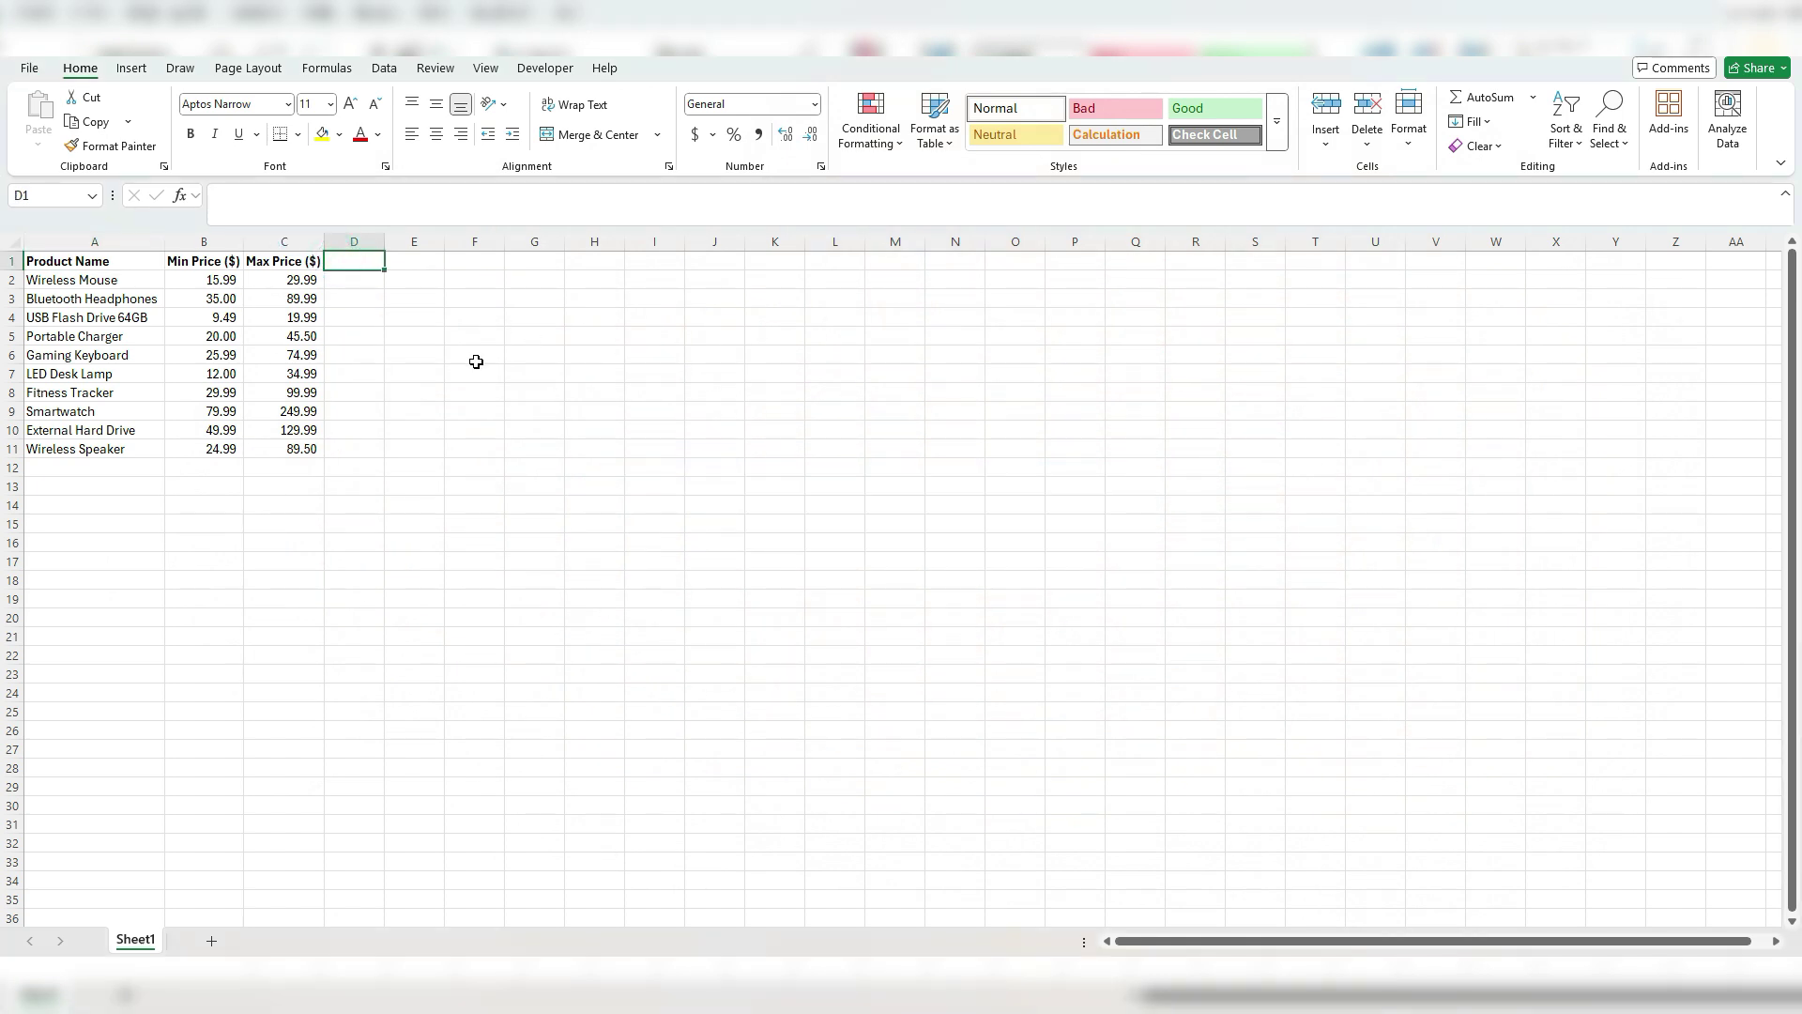
type("Range")
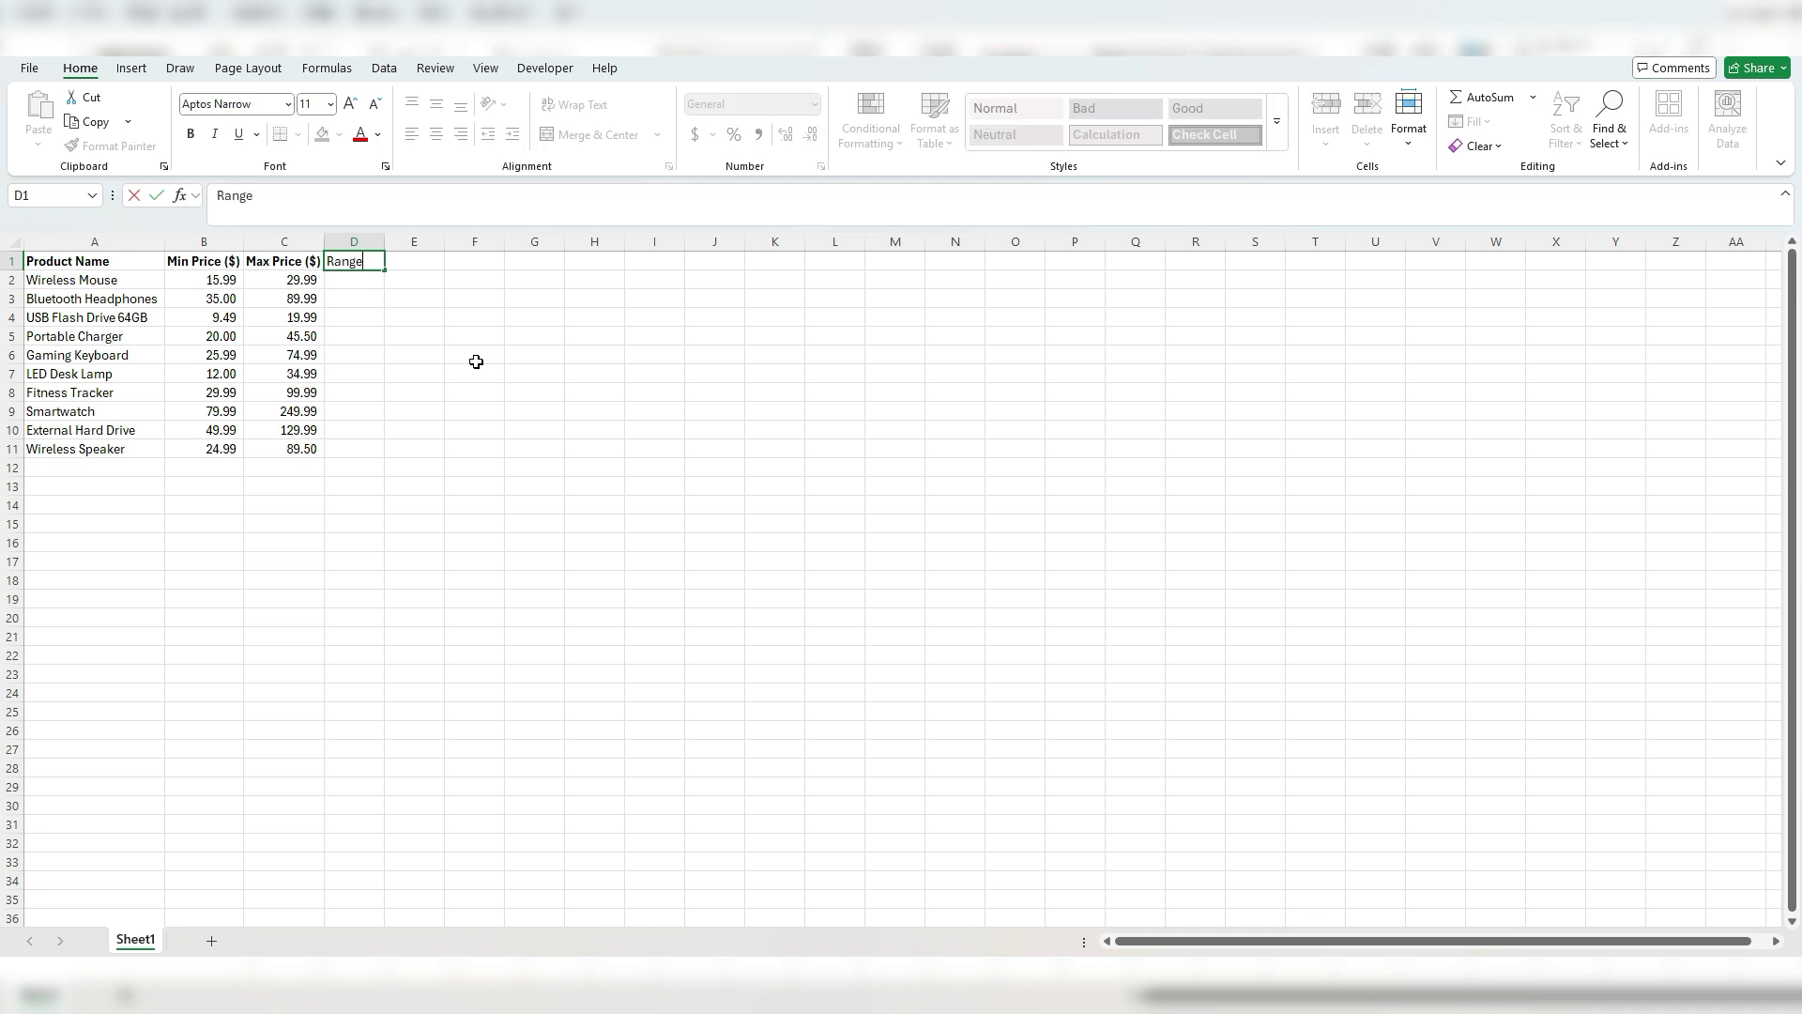
key("Return")
type("=")
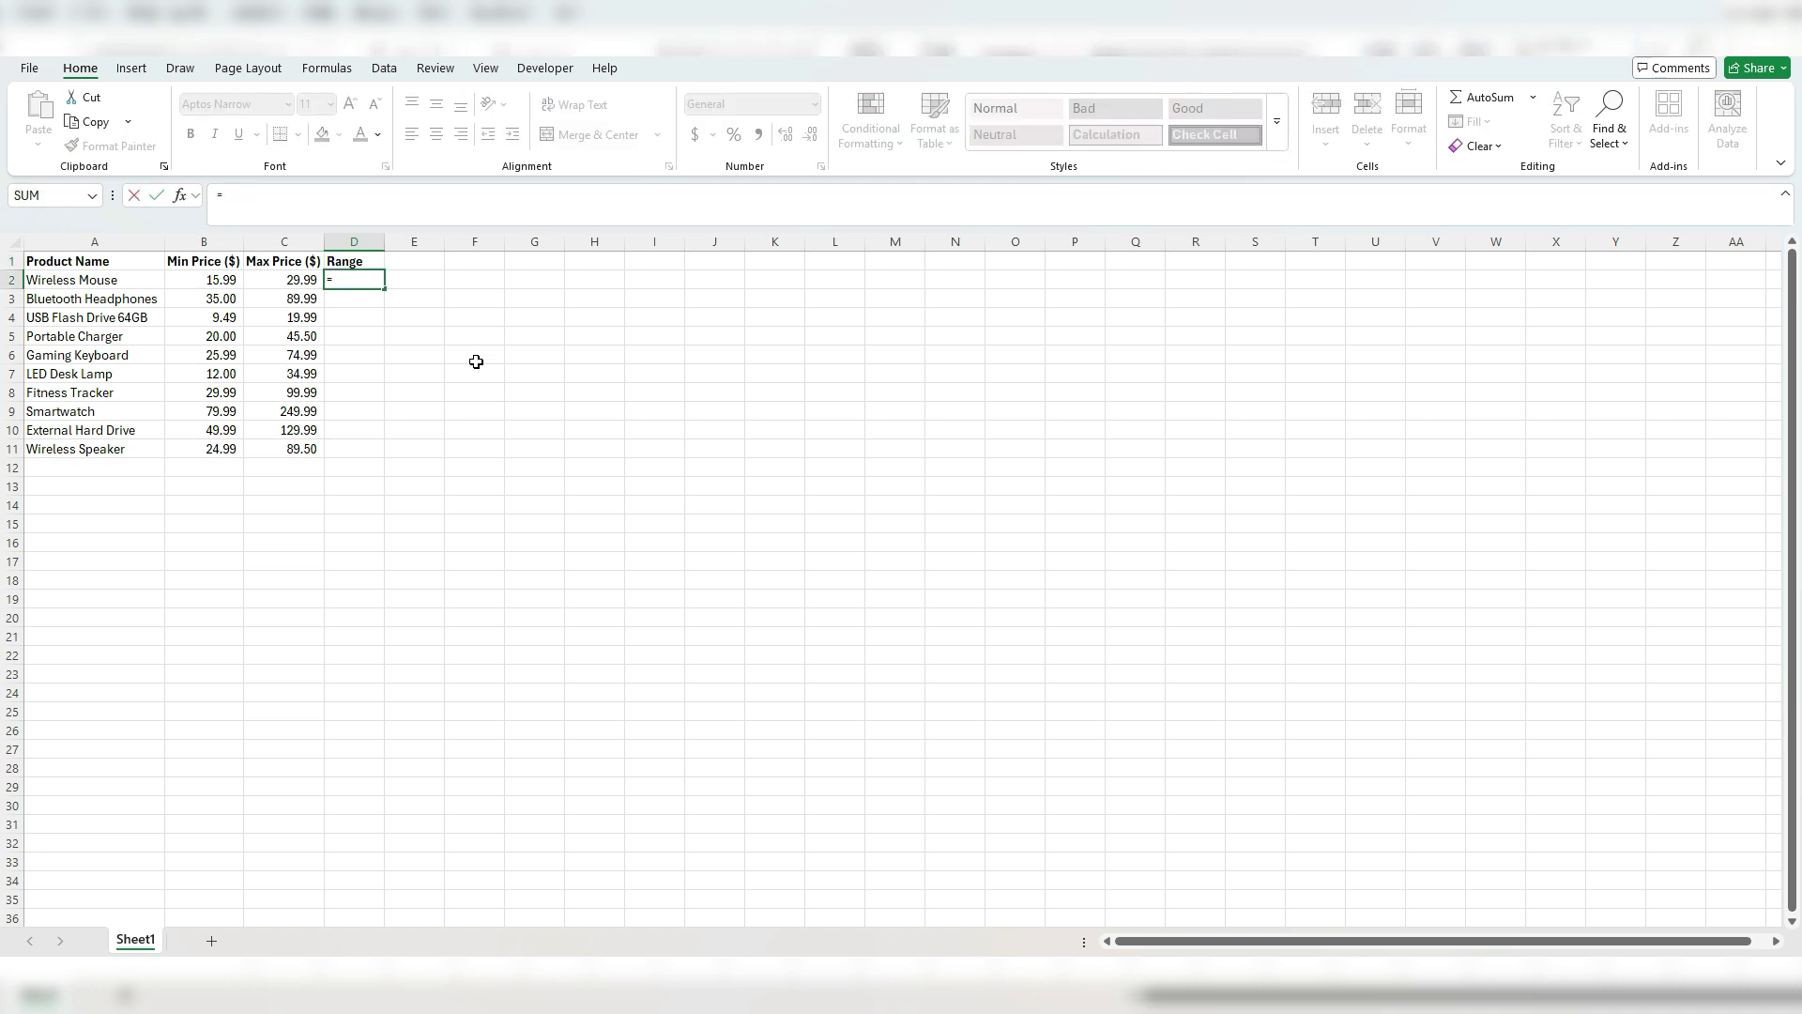
key("Left")
type("-")
key("Left")
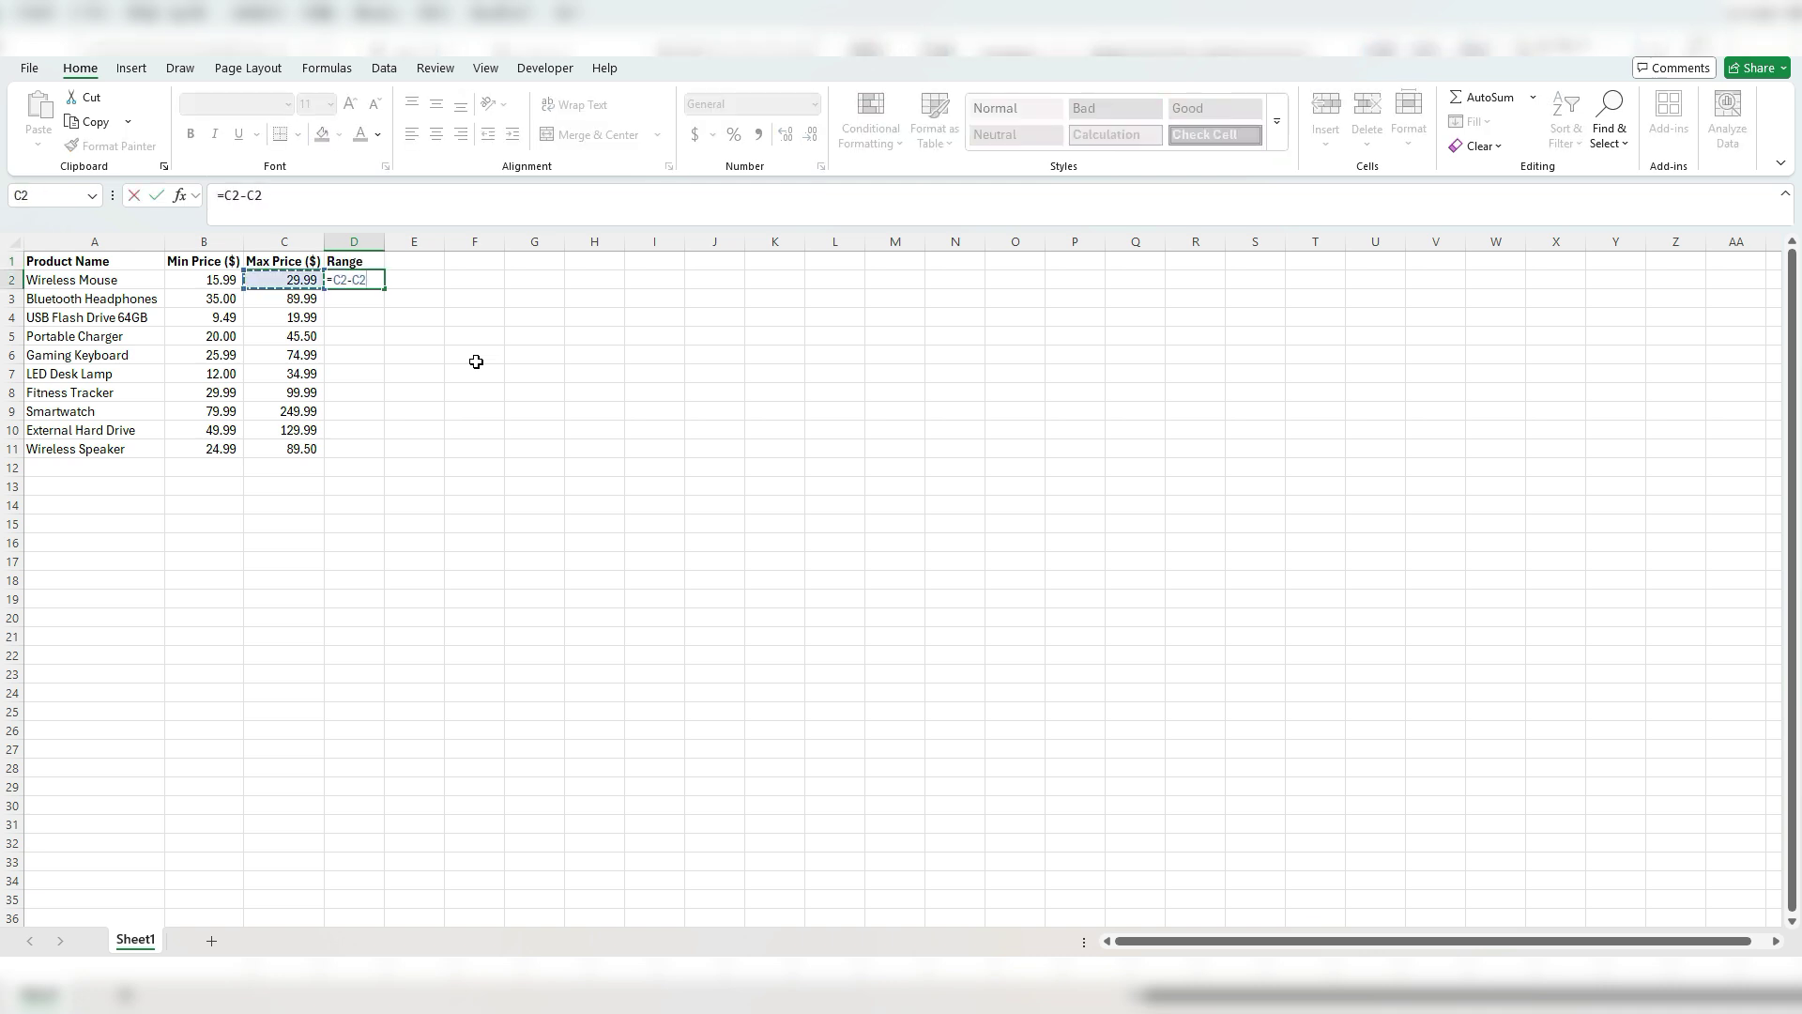
key("Left")
key("Return")
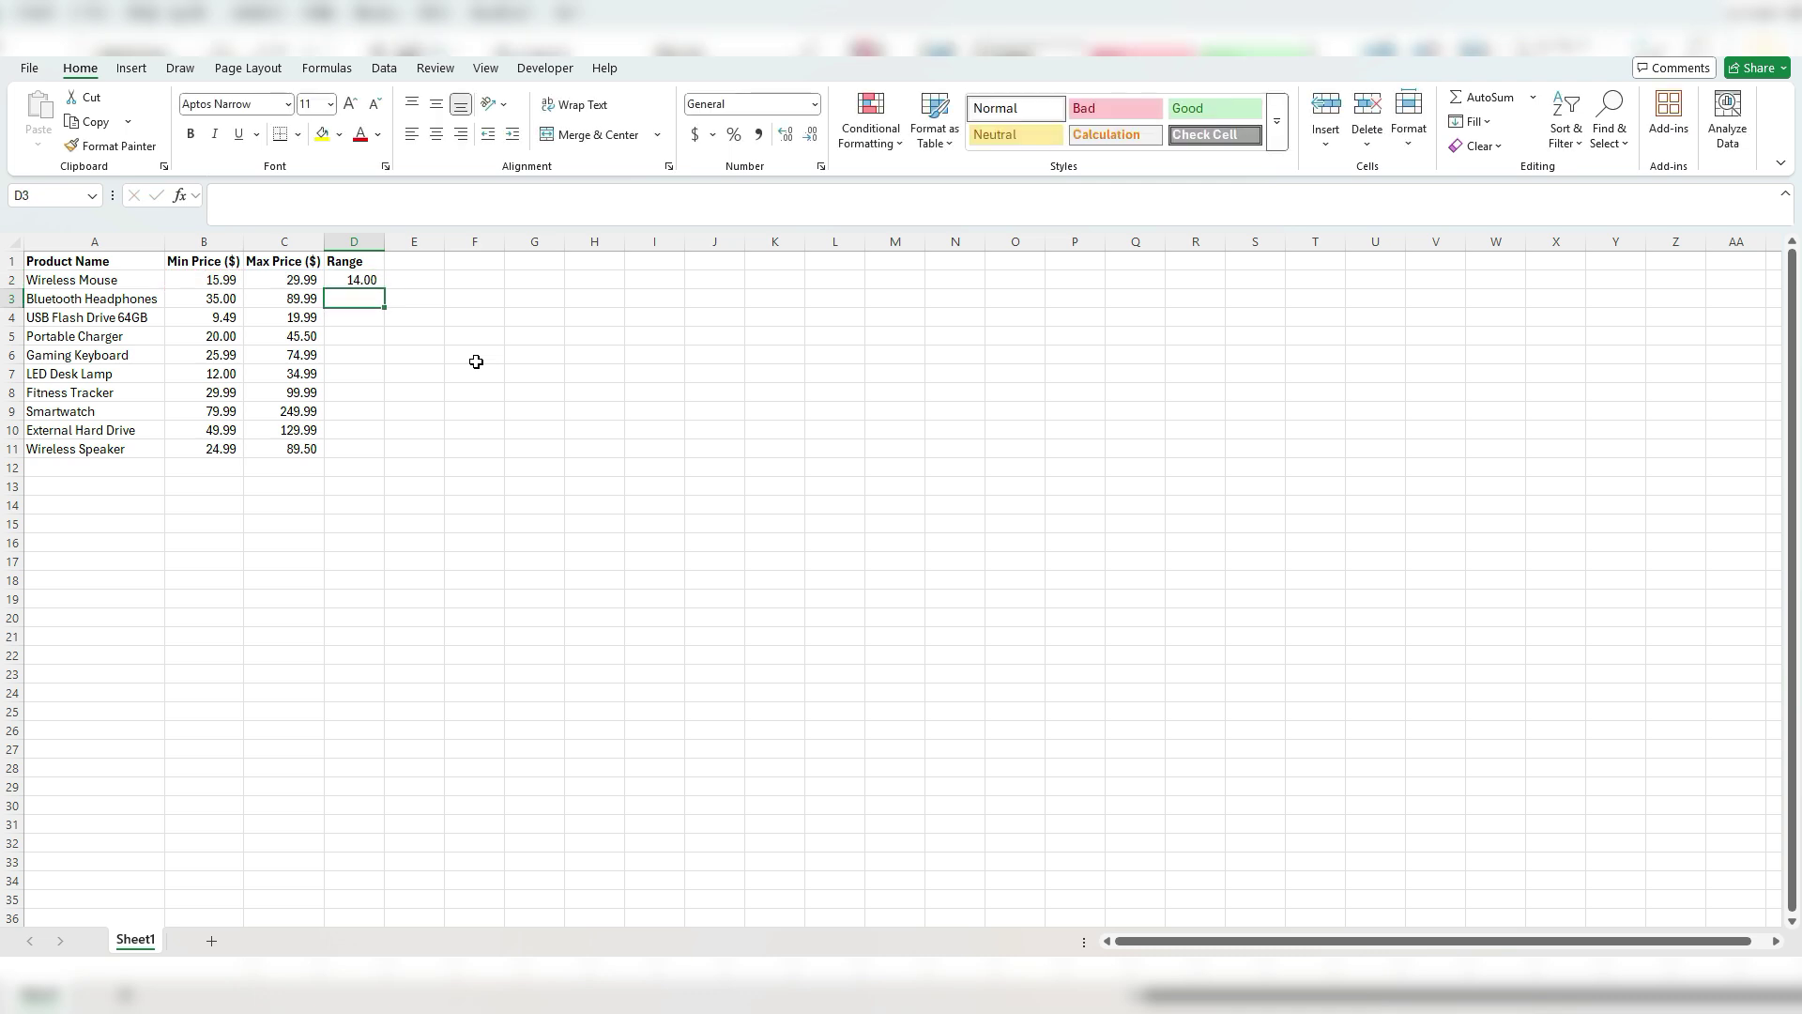
left_click(373, 283)
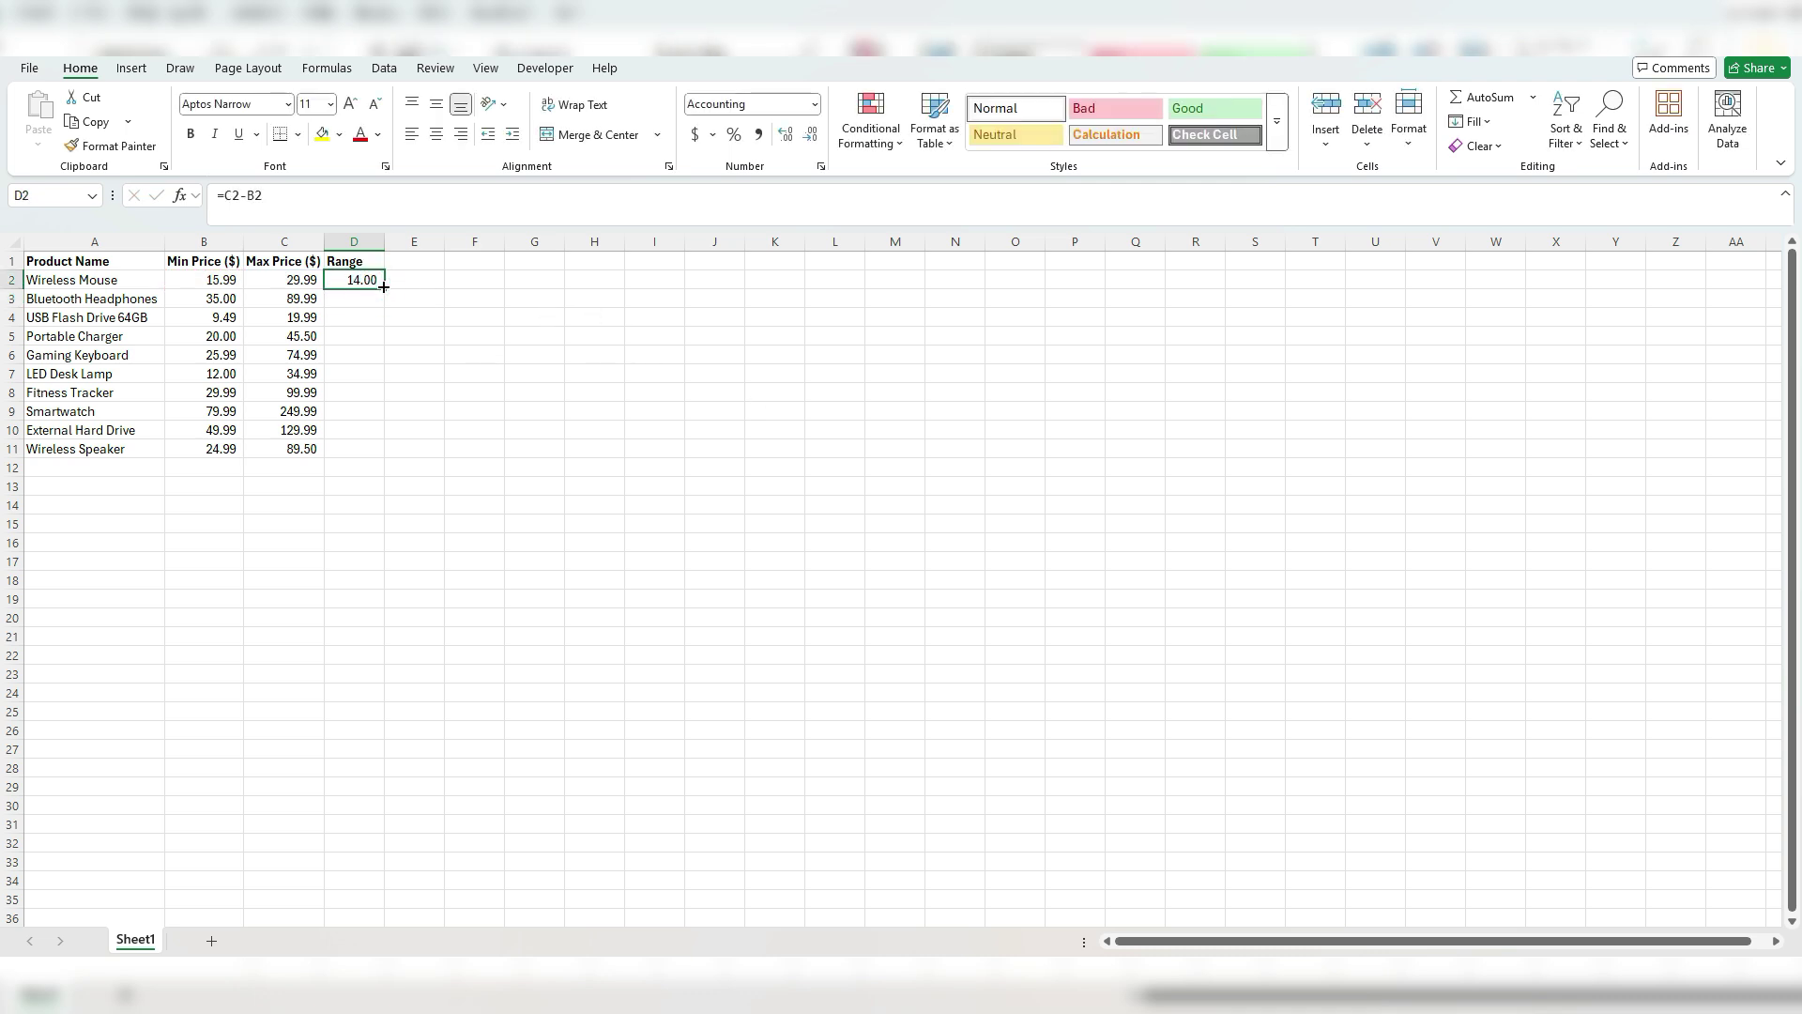
double_click(384, 289)
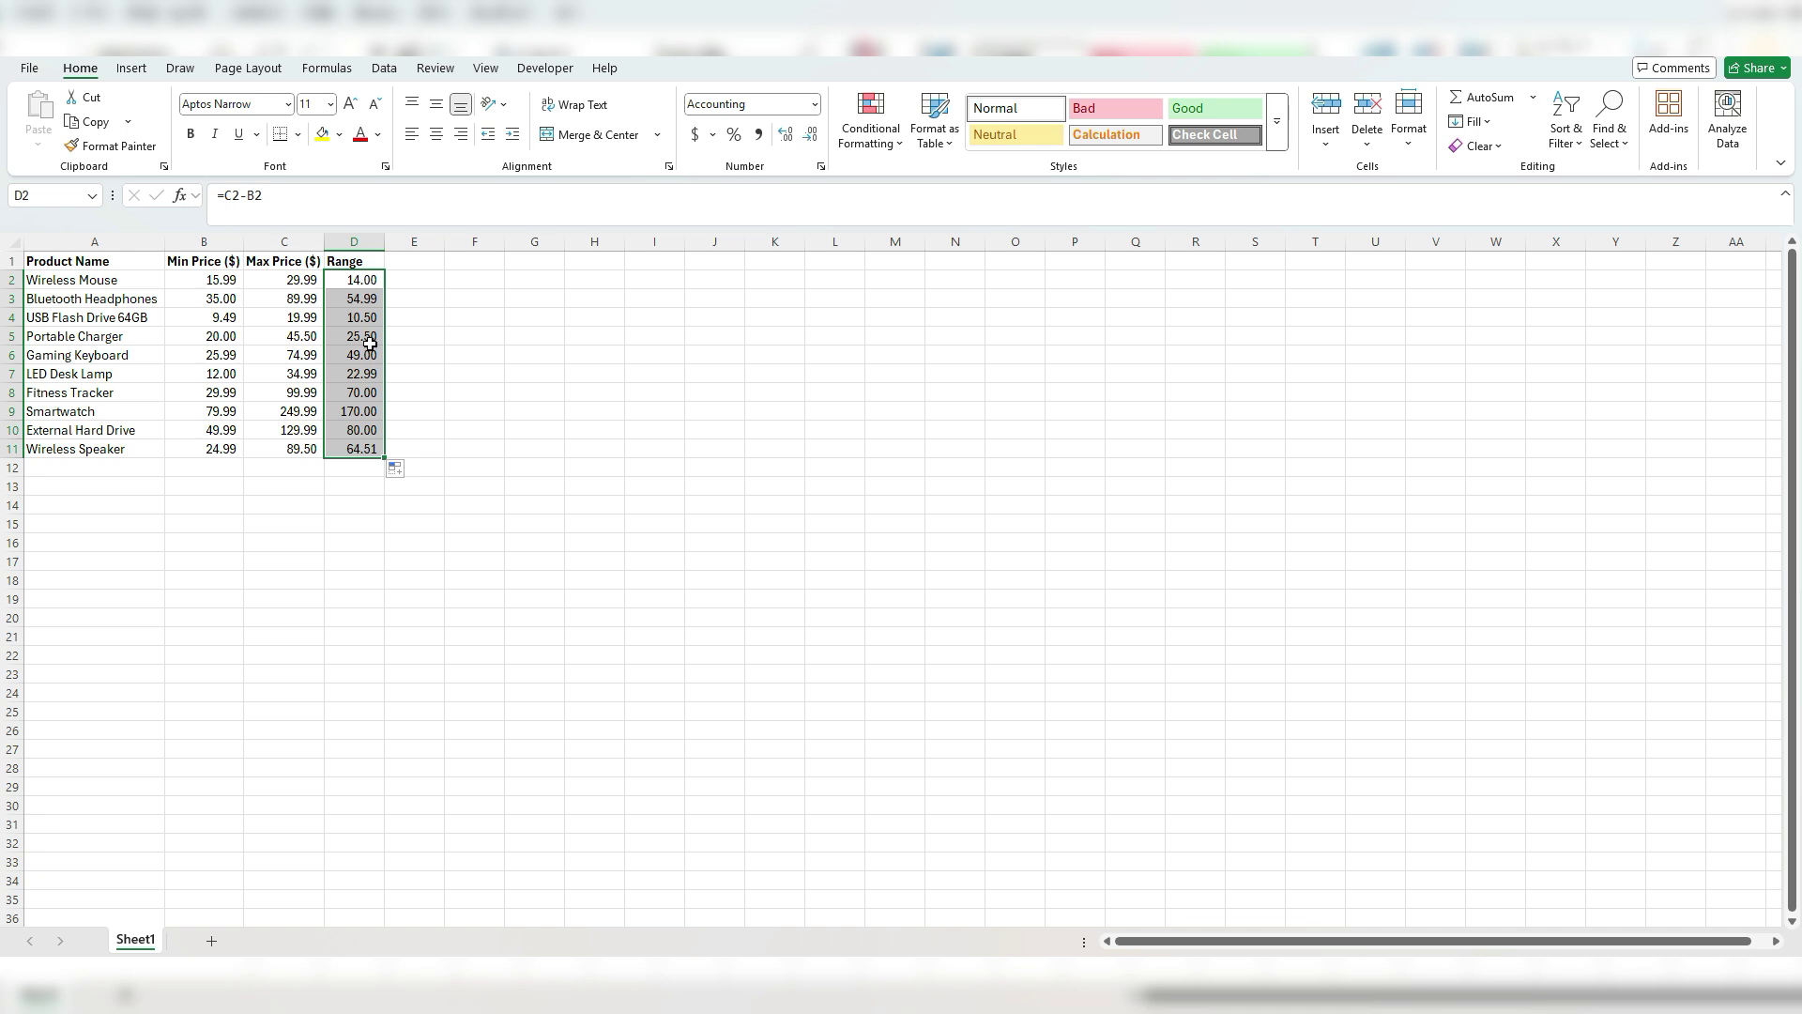
left_click(355, 413)
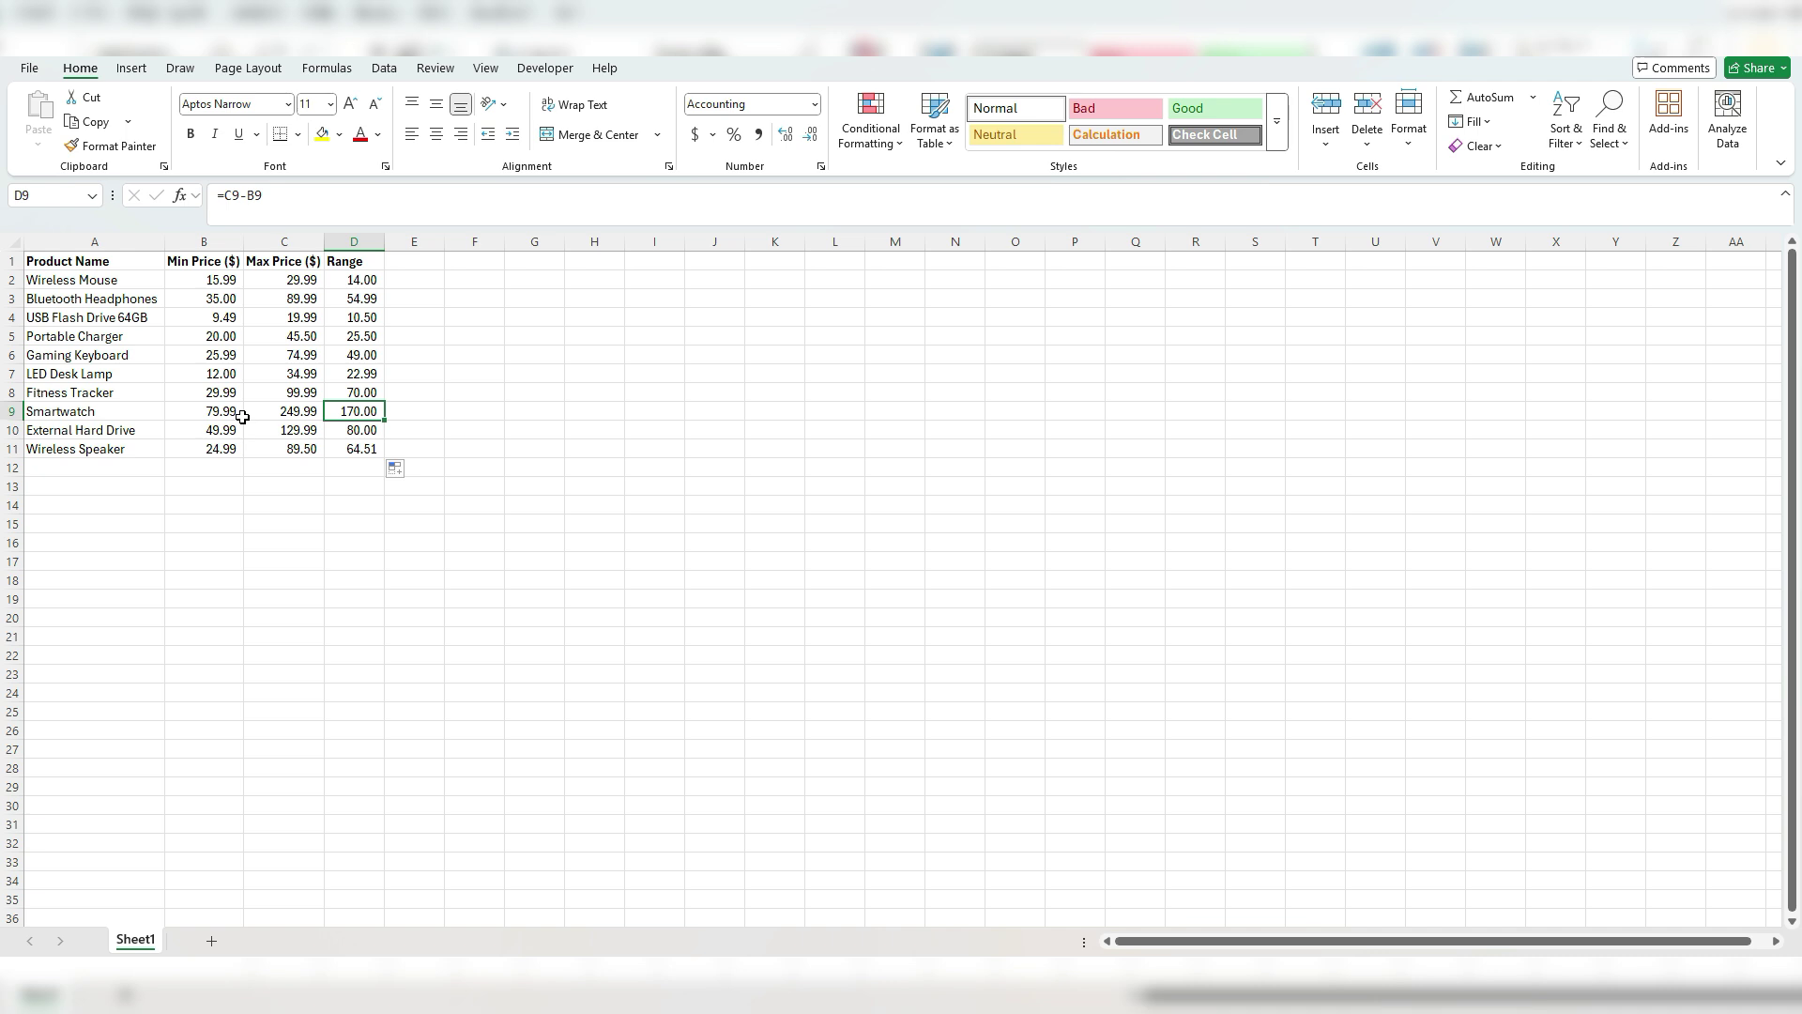
left_click(288, 317)
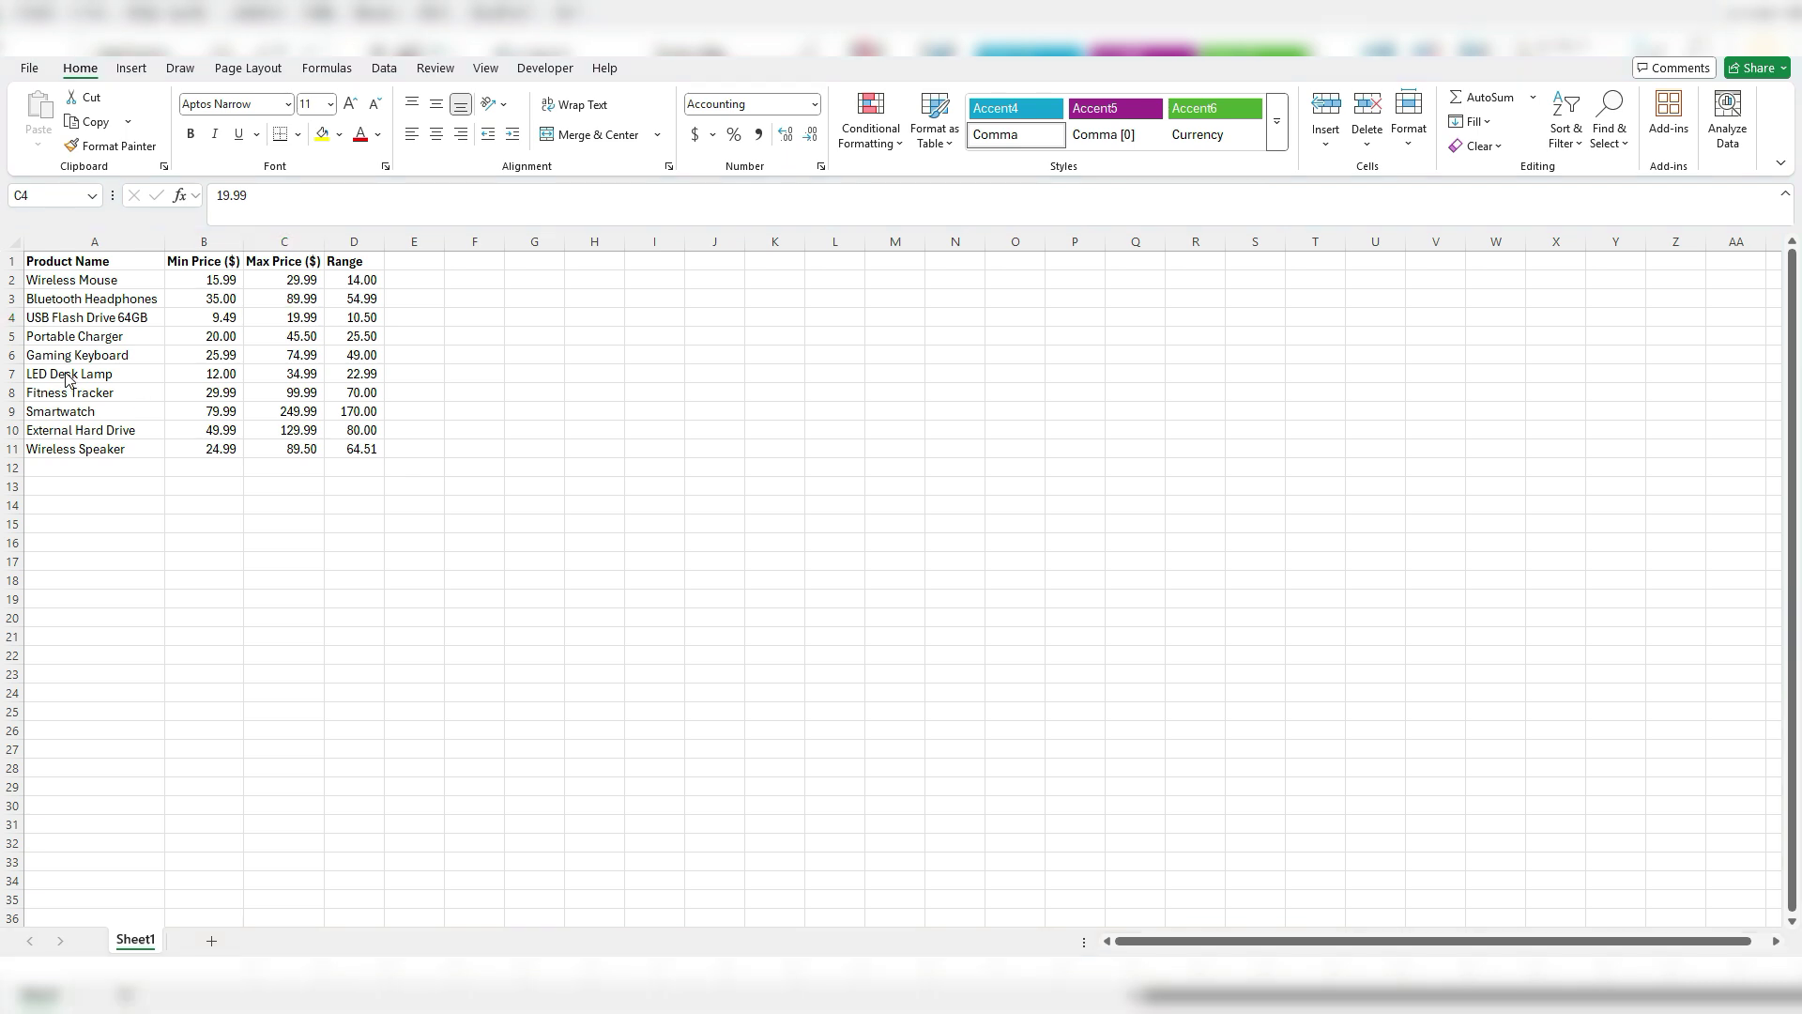
left_click(84, 317)
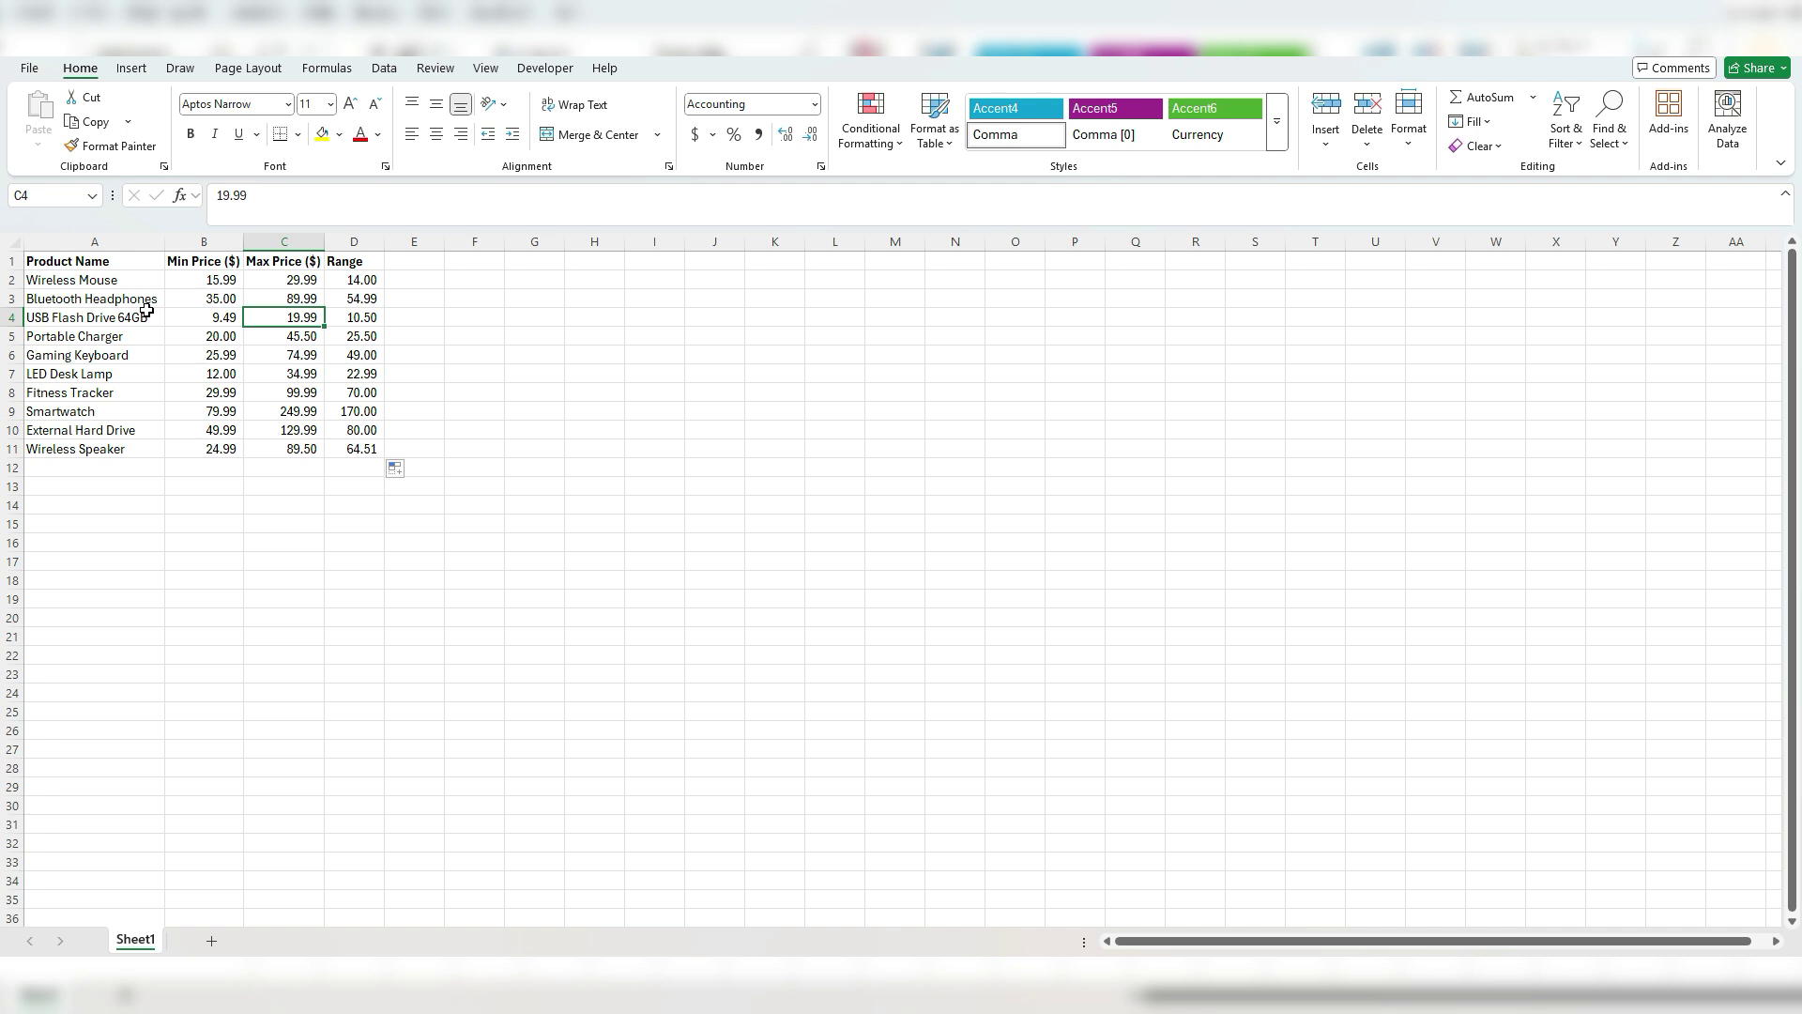
- Choose Stacked Bar under All Charts > Bar in the Insert Chart dialog
left_click(126, 72)
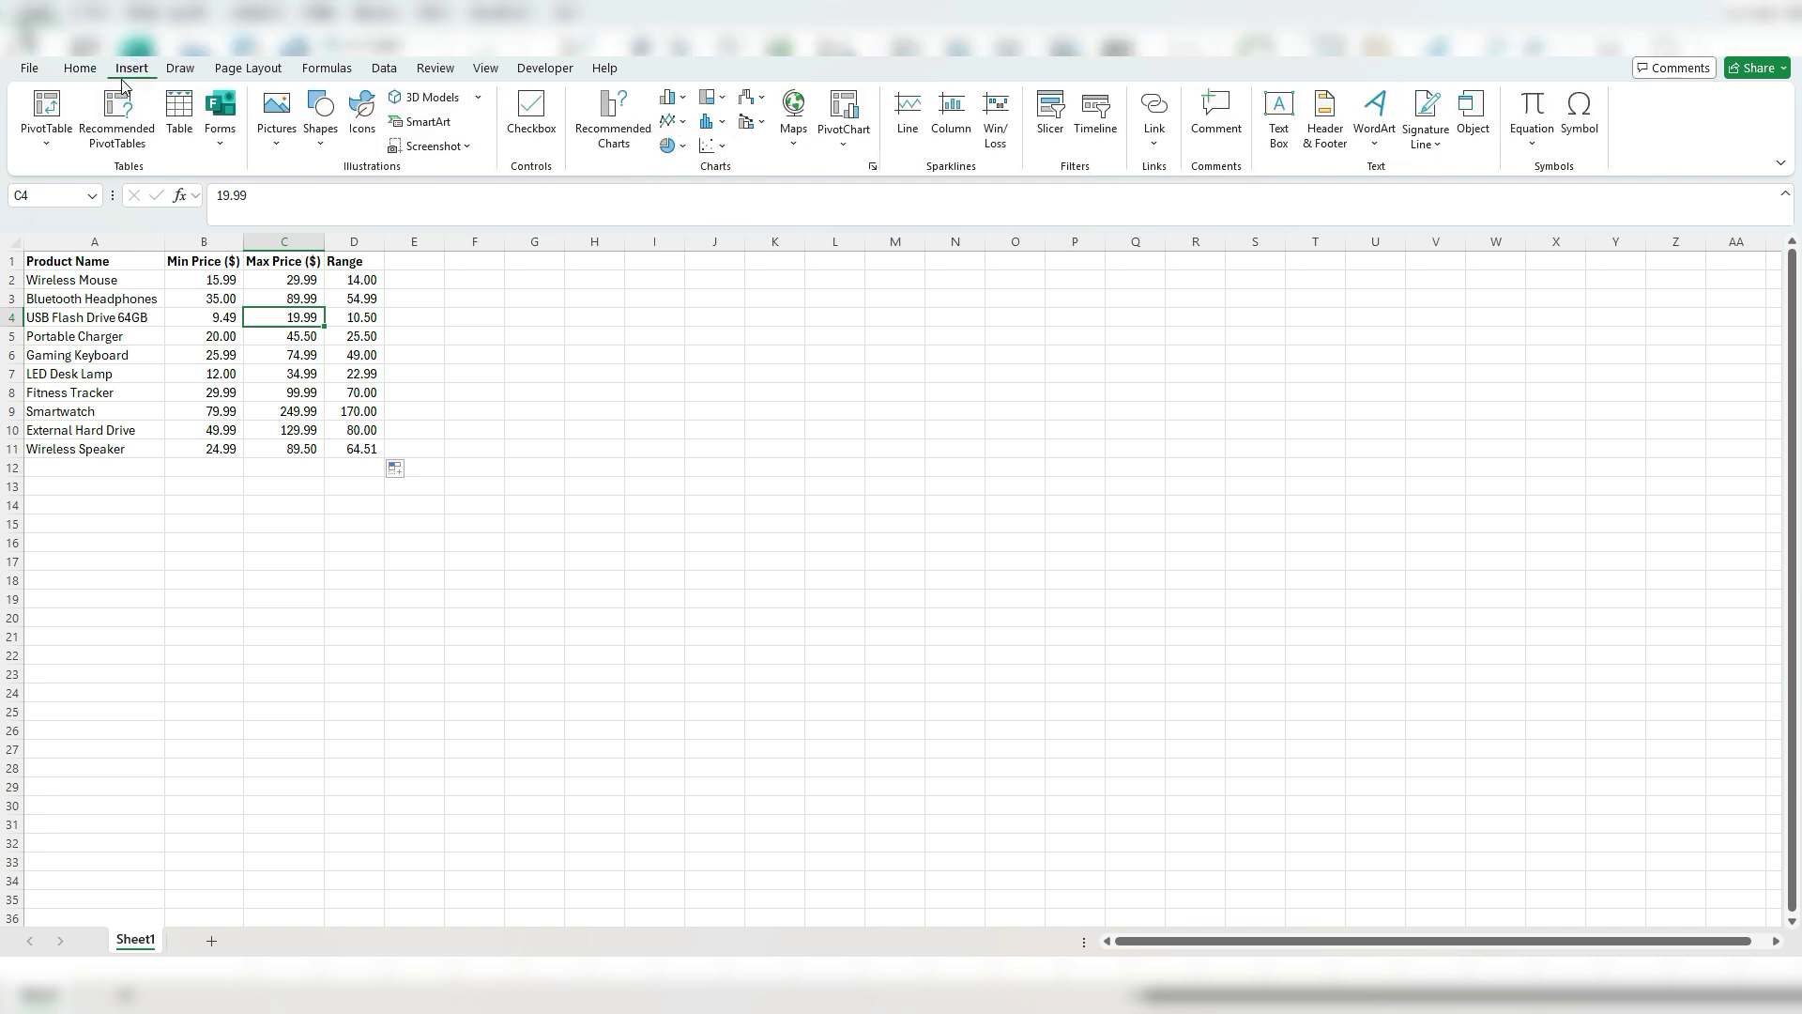
left_click(872, 167)
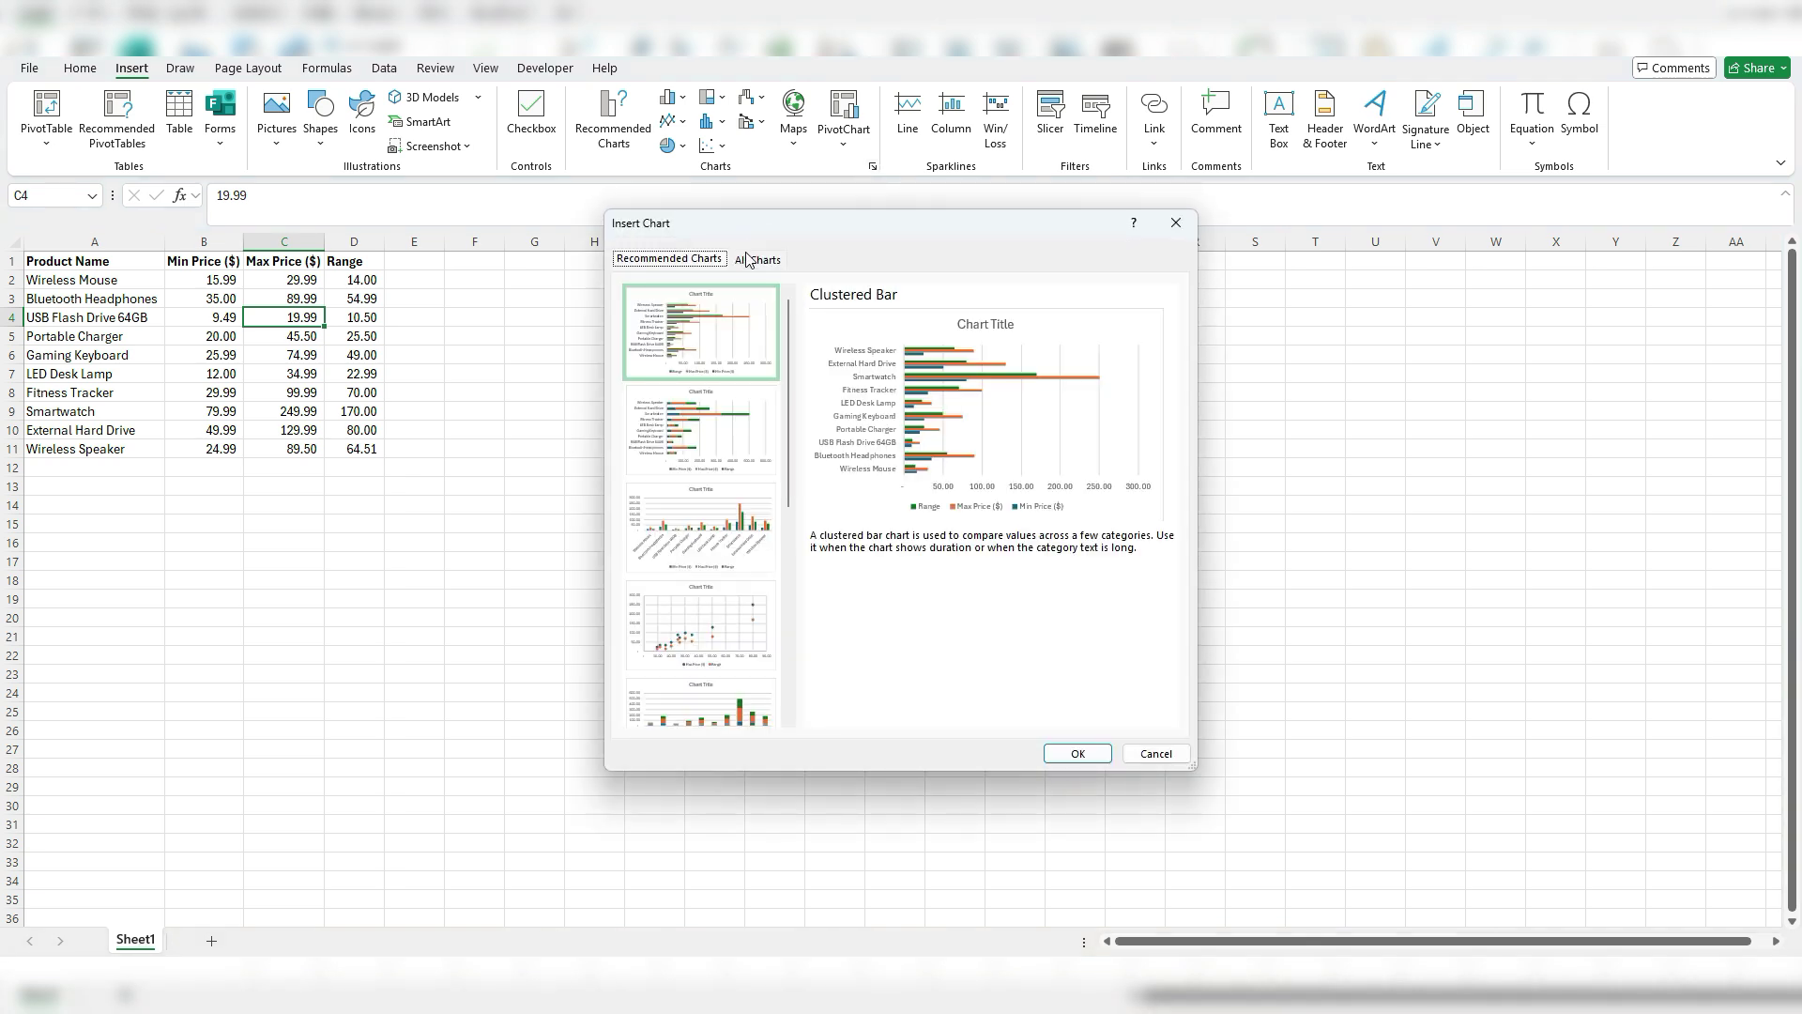
left_click(747, 259)
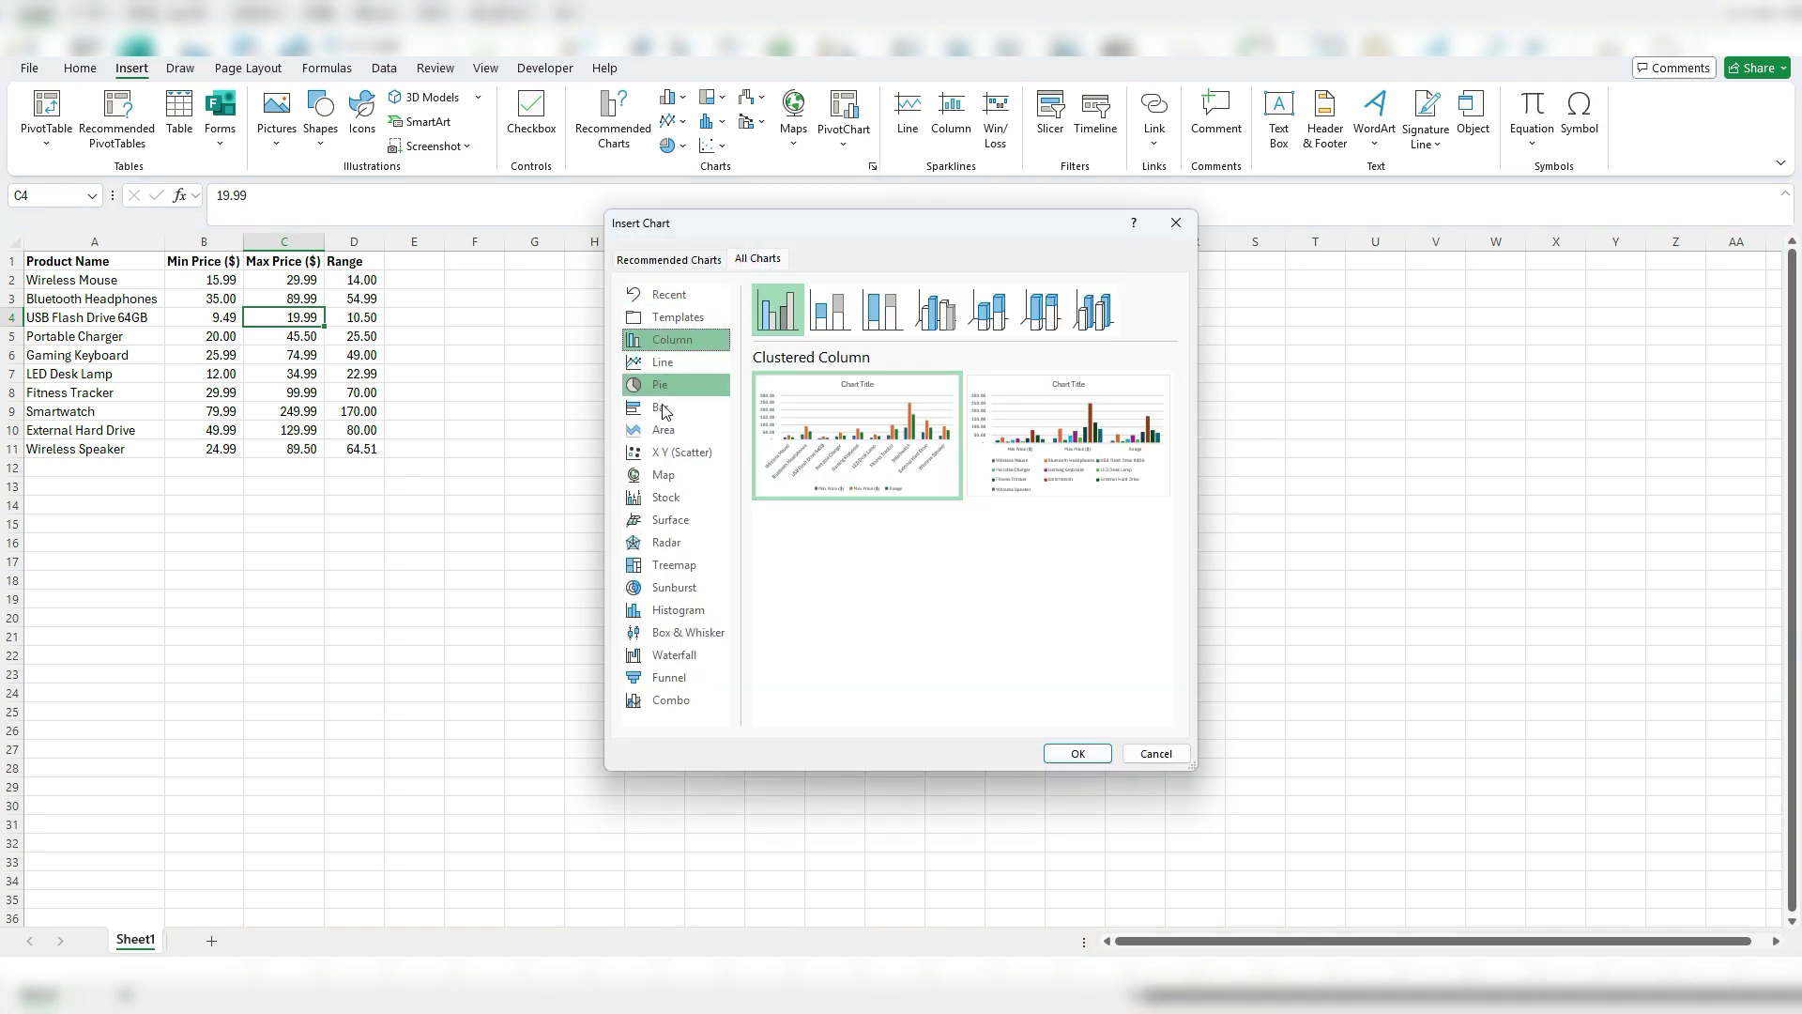
left_click(663, 409)
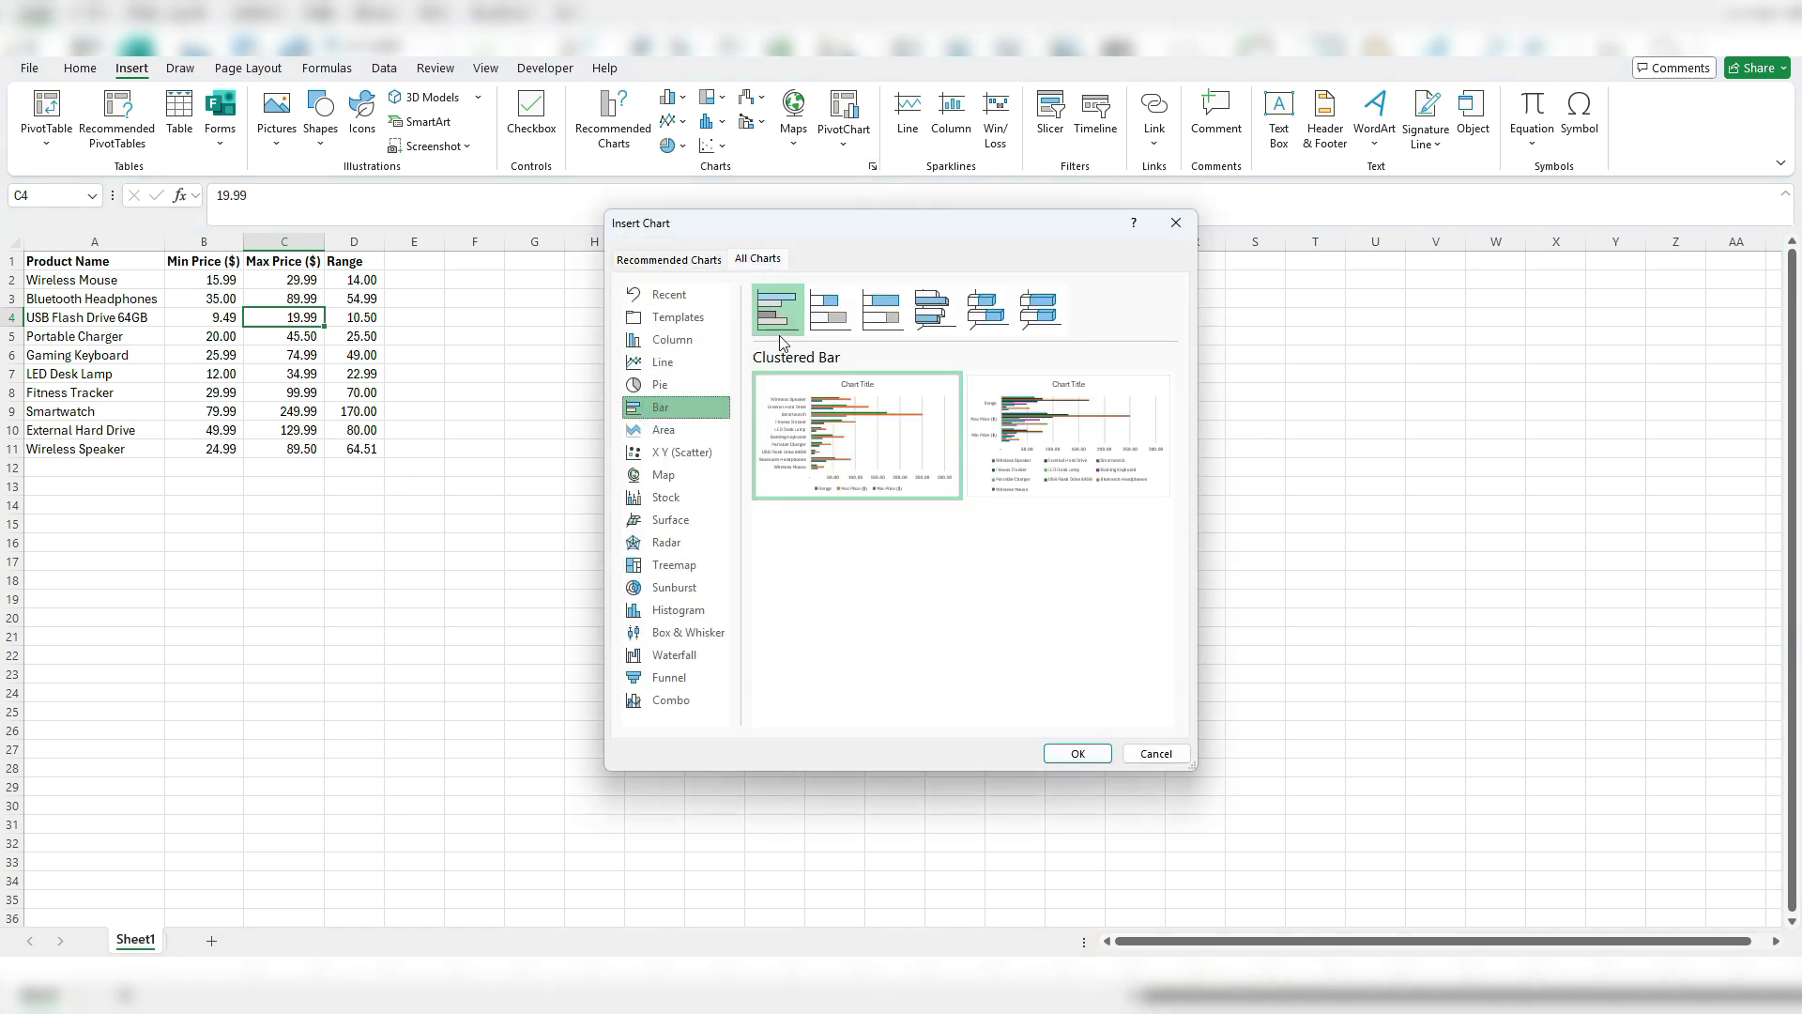
left_click(819, 319)
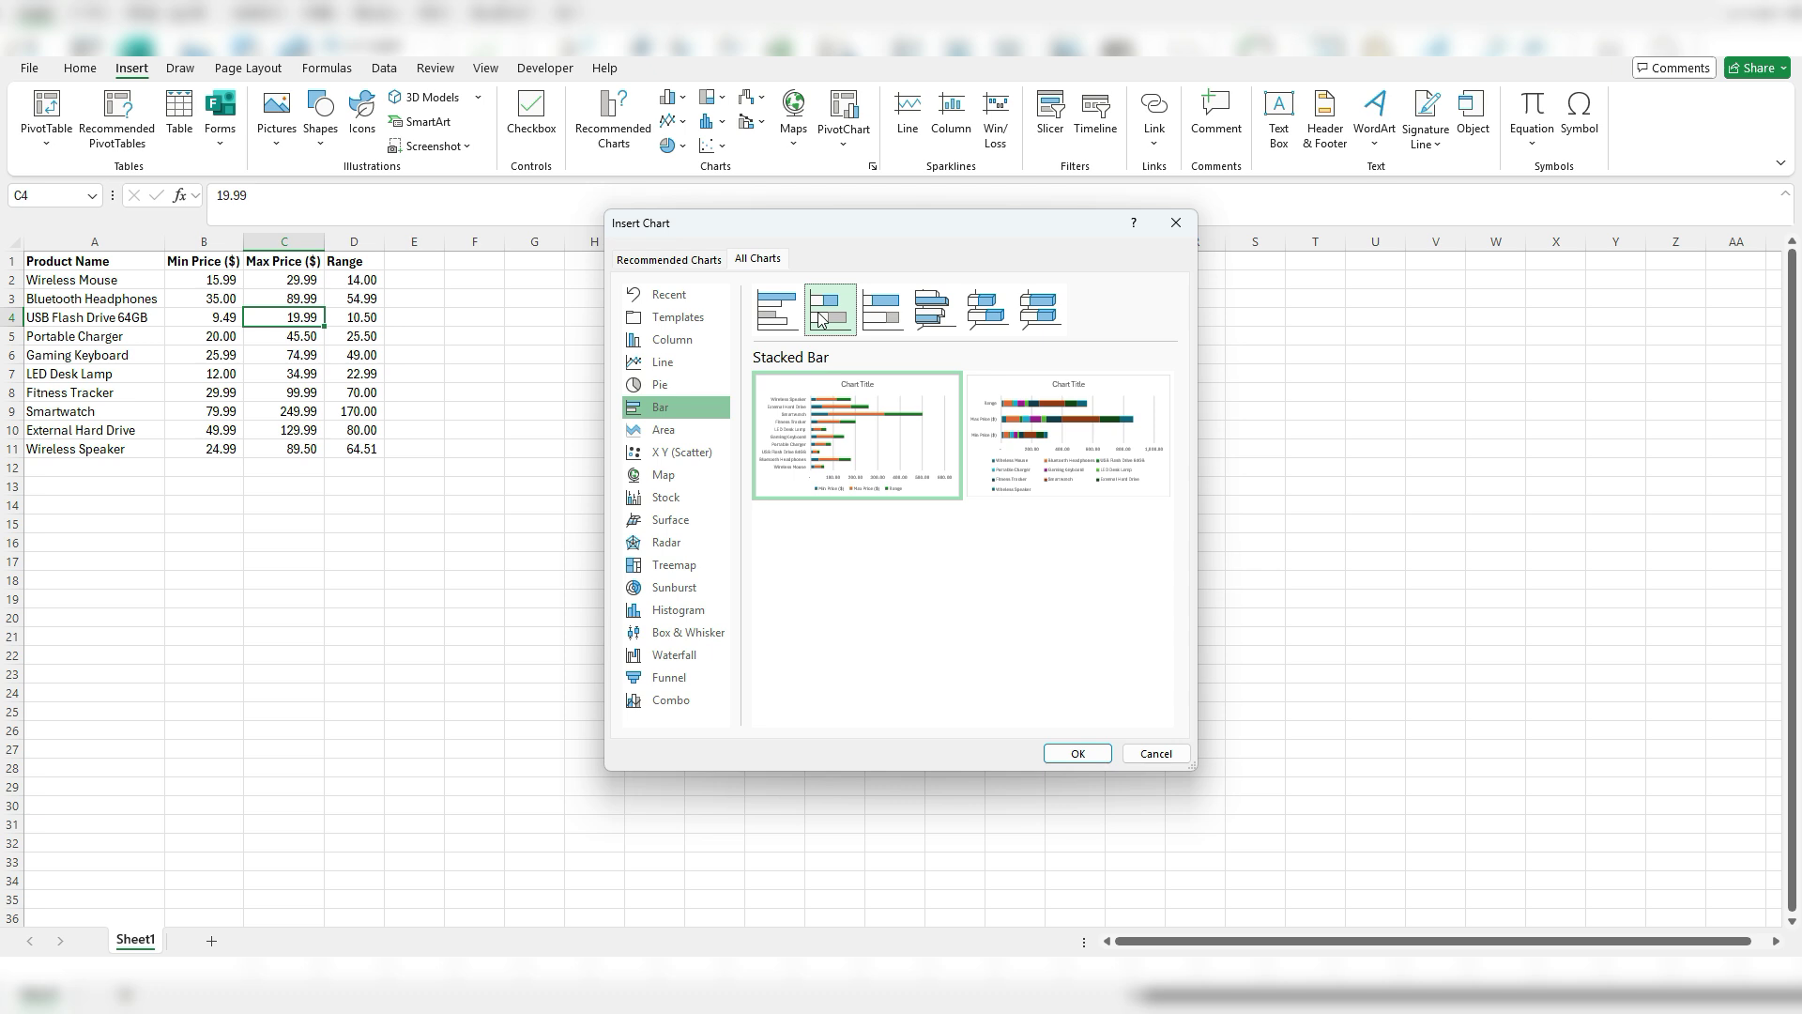
mouse_move(856, 453)
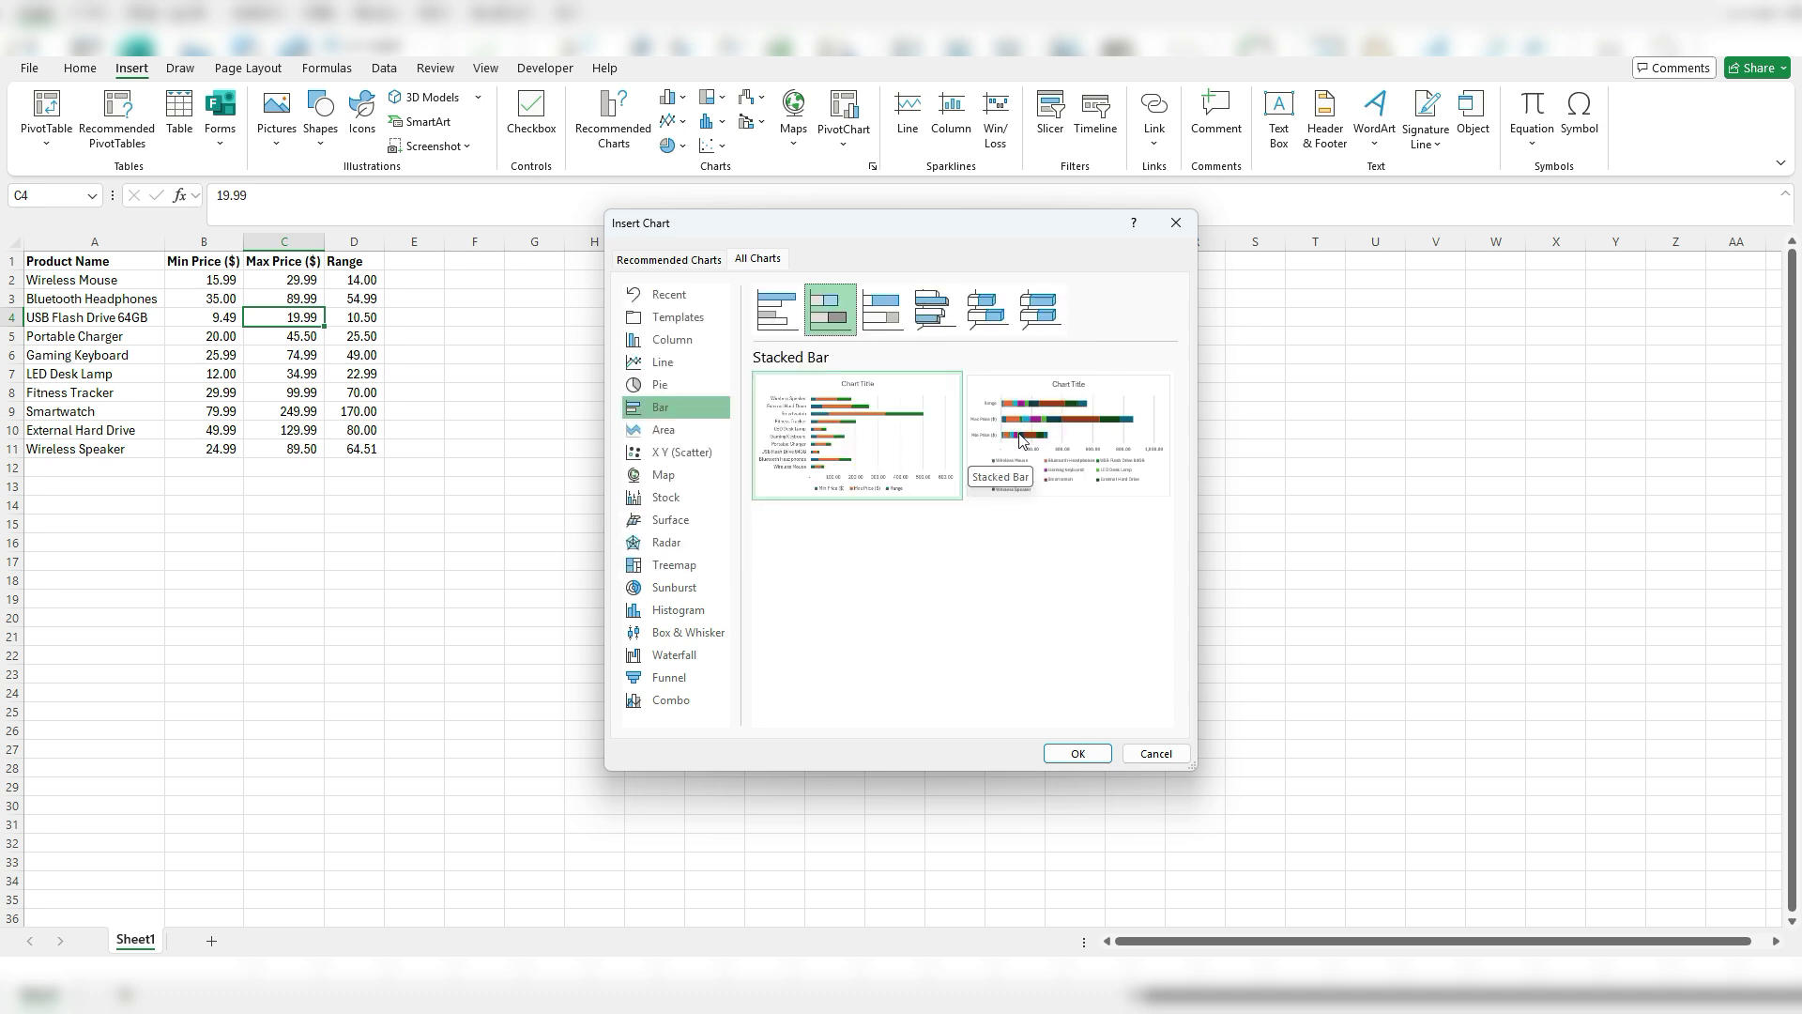
mouse_move(1054, 438)
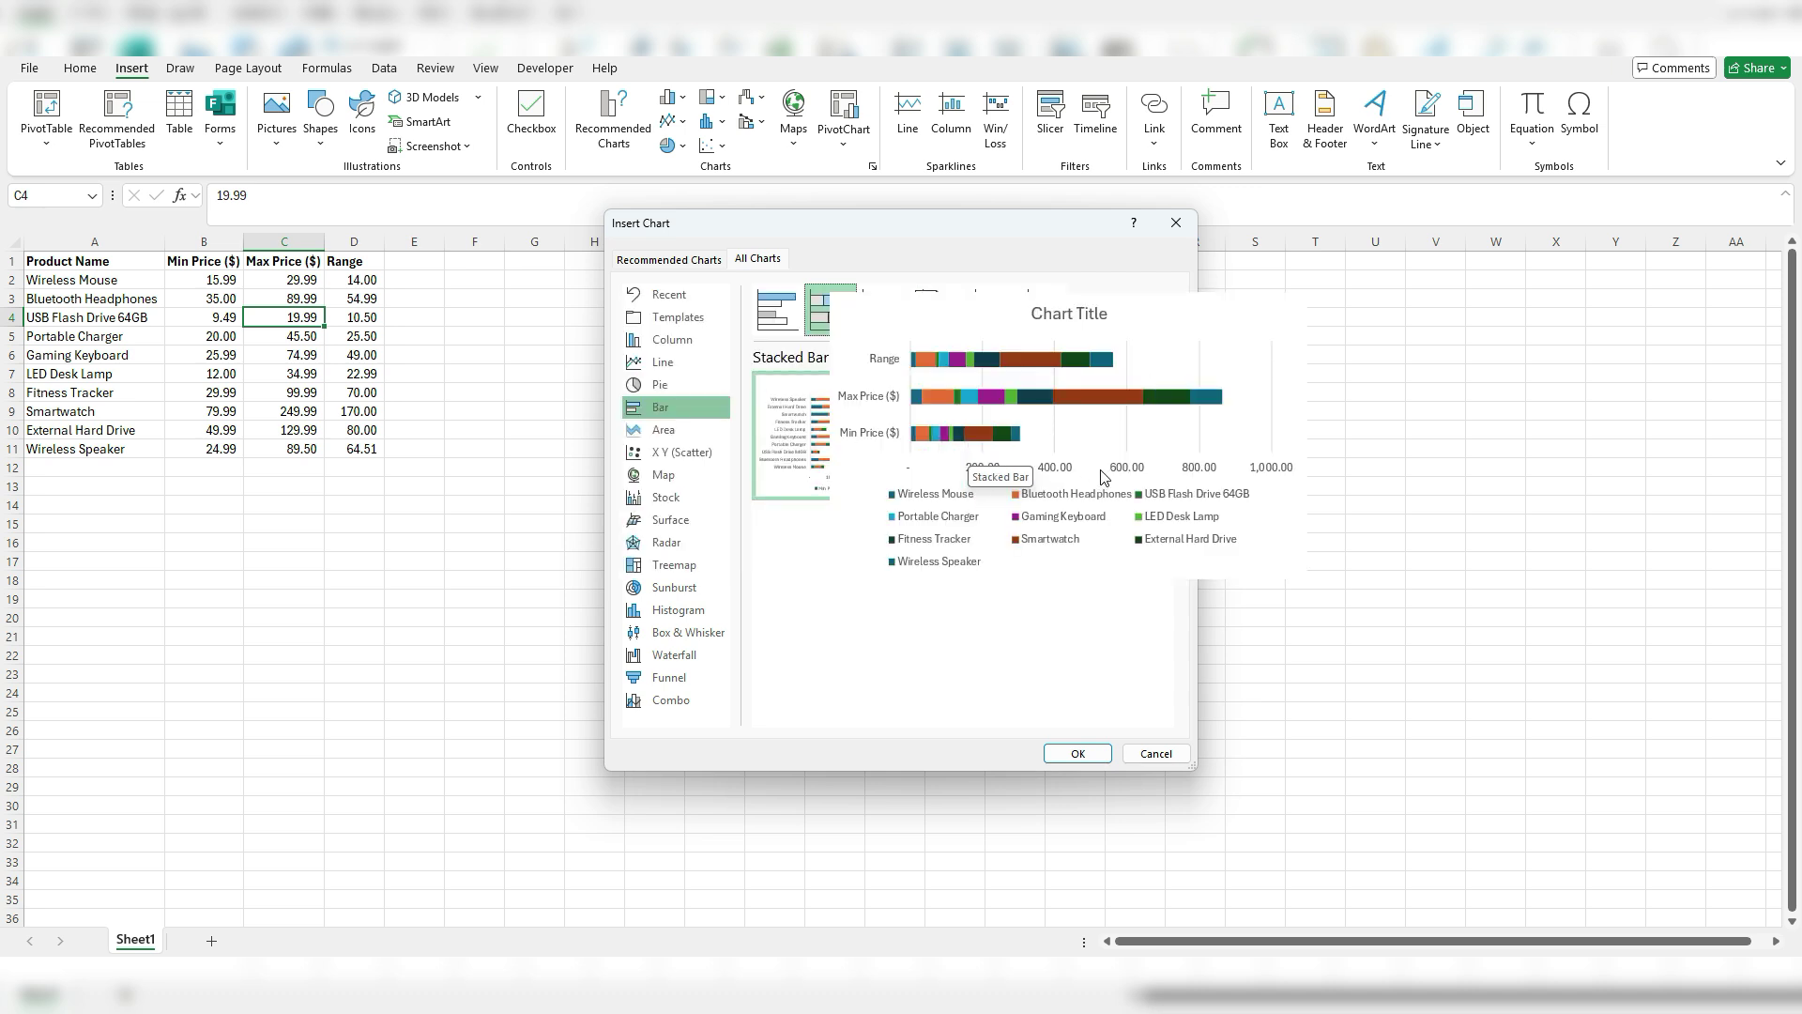
mouse_move(838, 415)
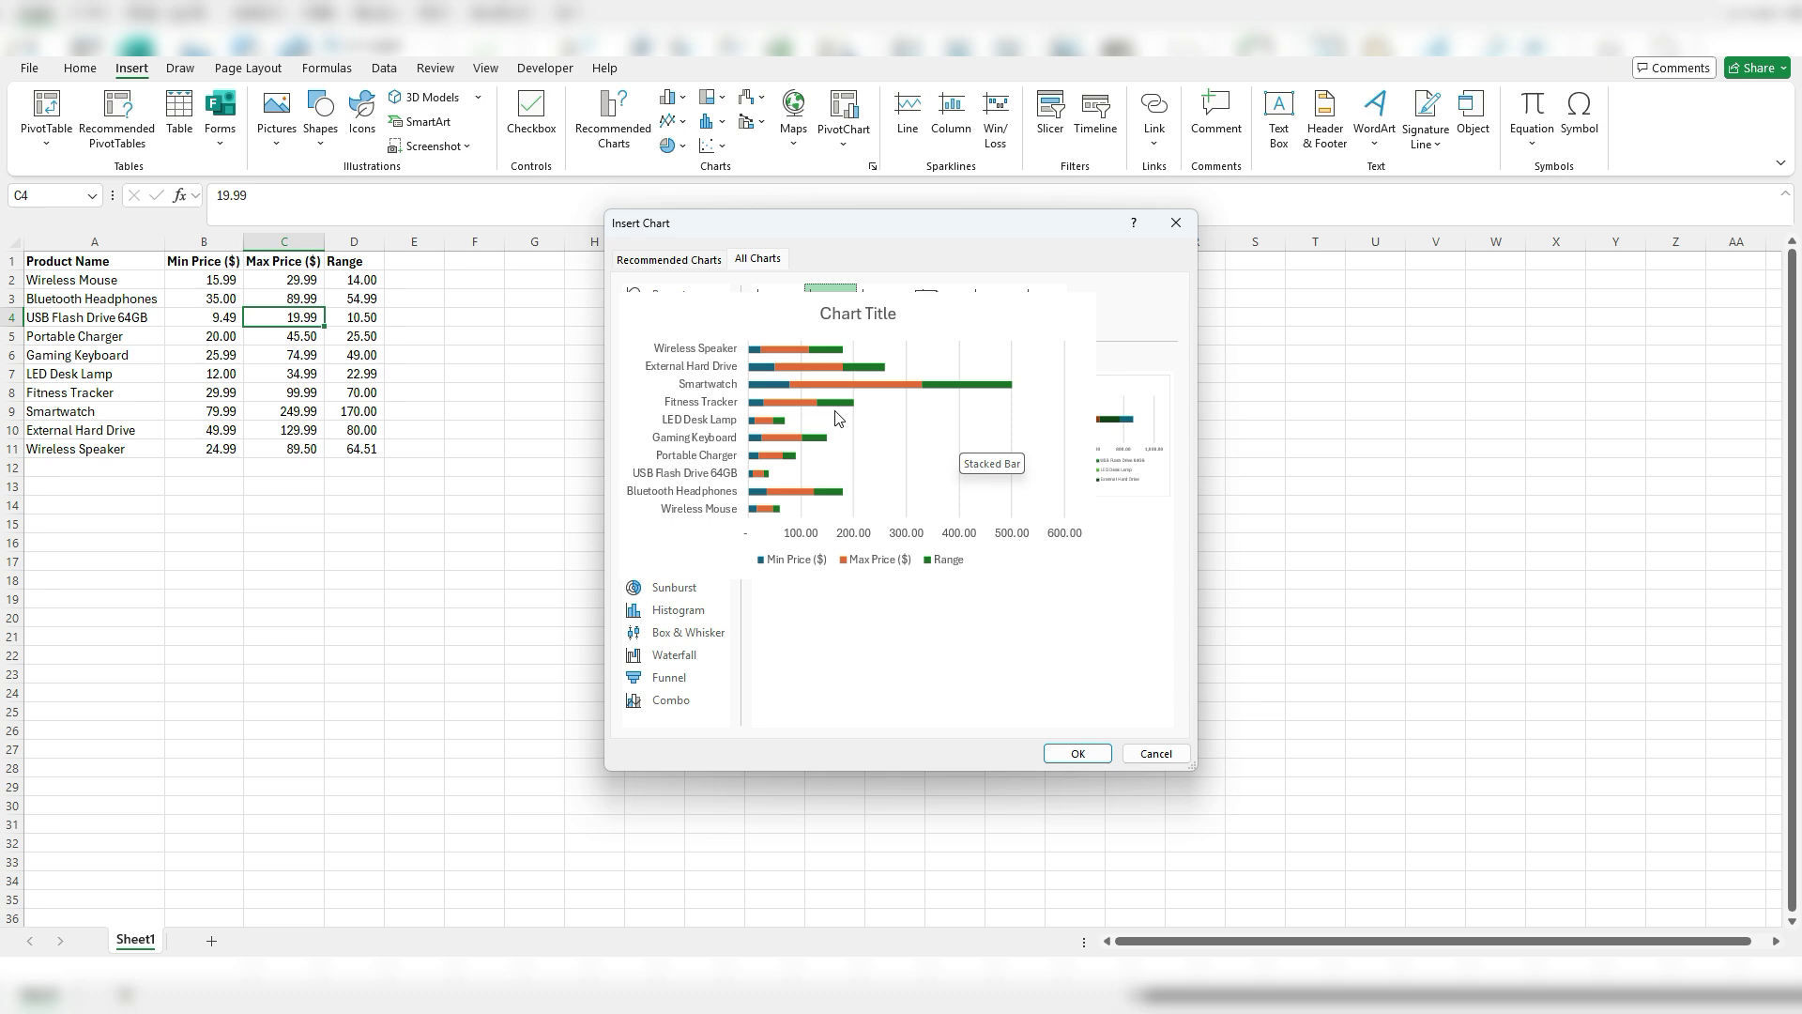
left_click(831, 406)
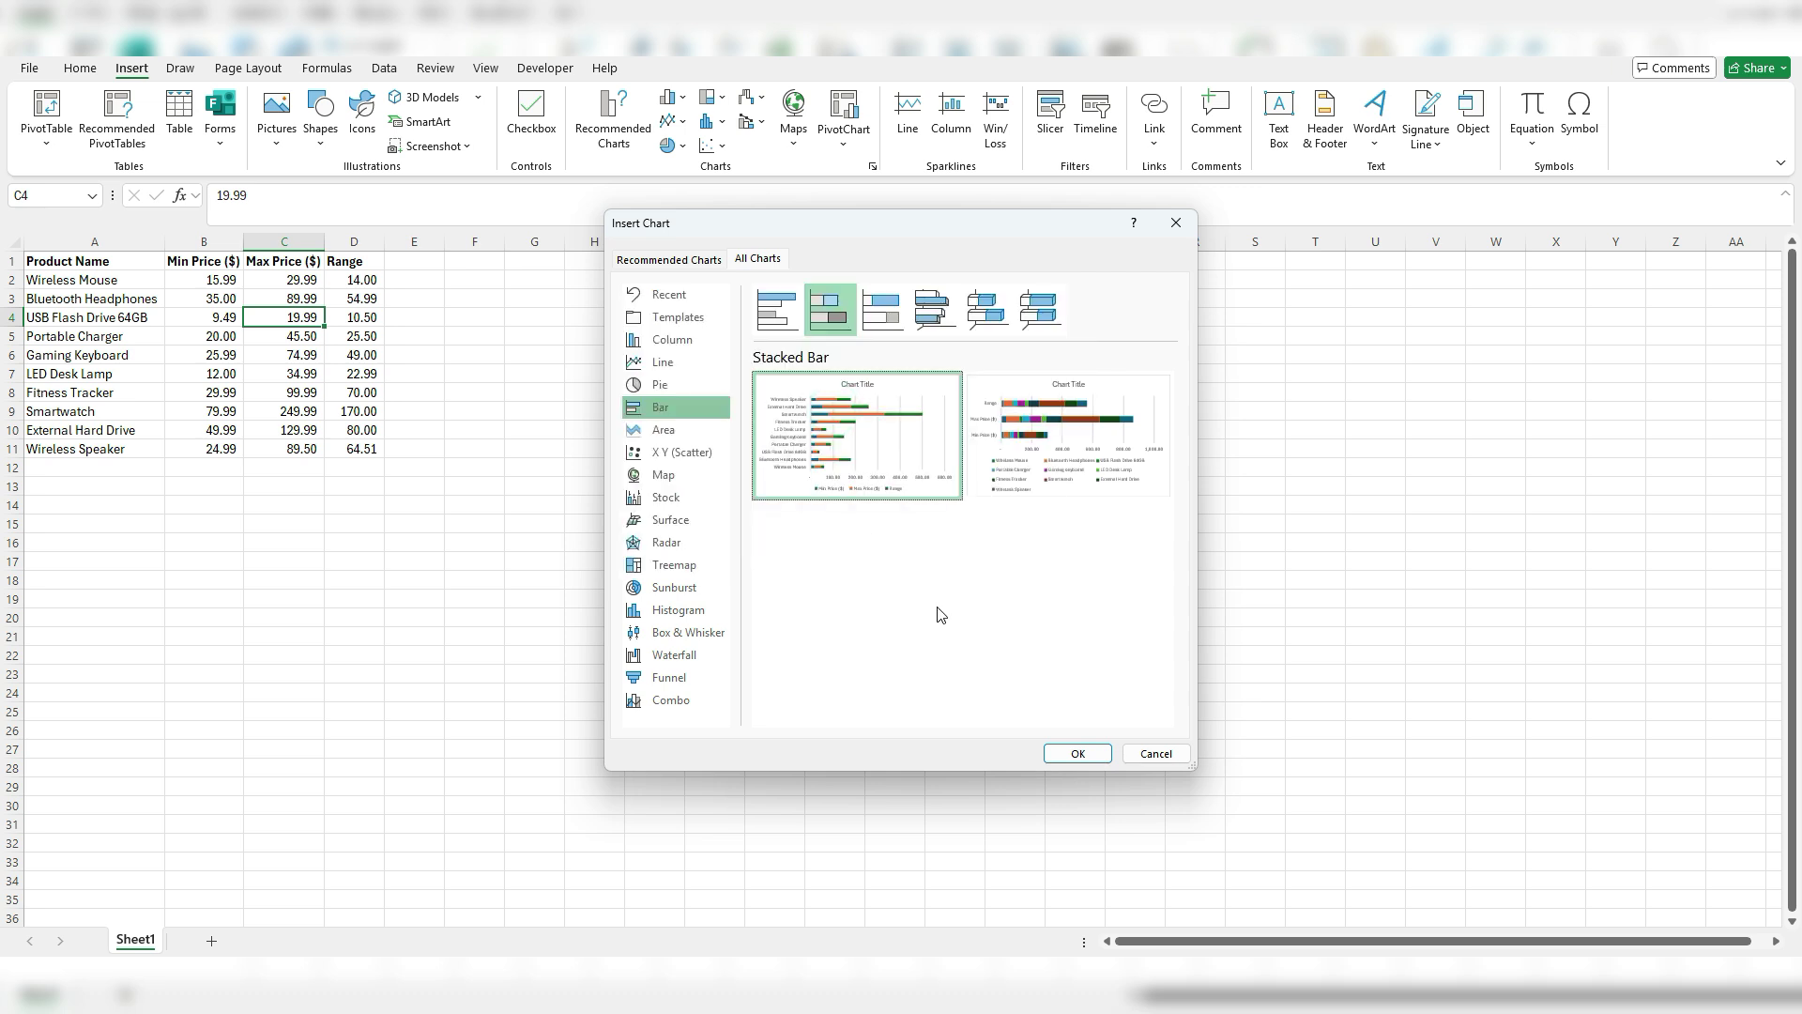
- Insert the stacked bar chart, move it up beside the table and enlarge it
left_click(1078, 752)
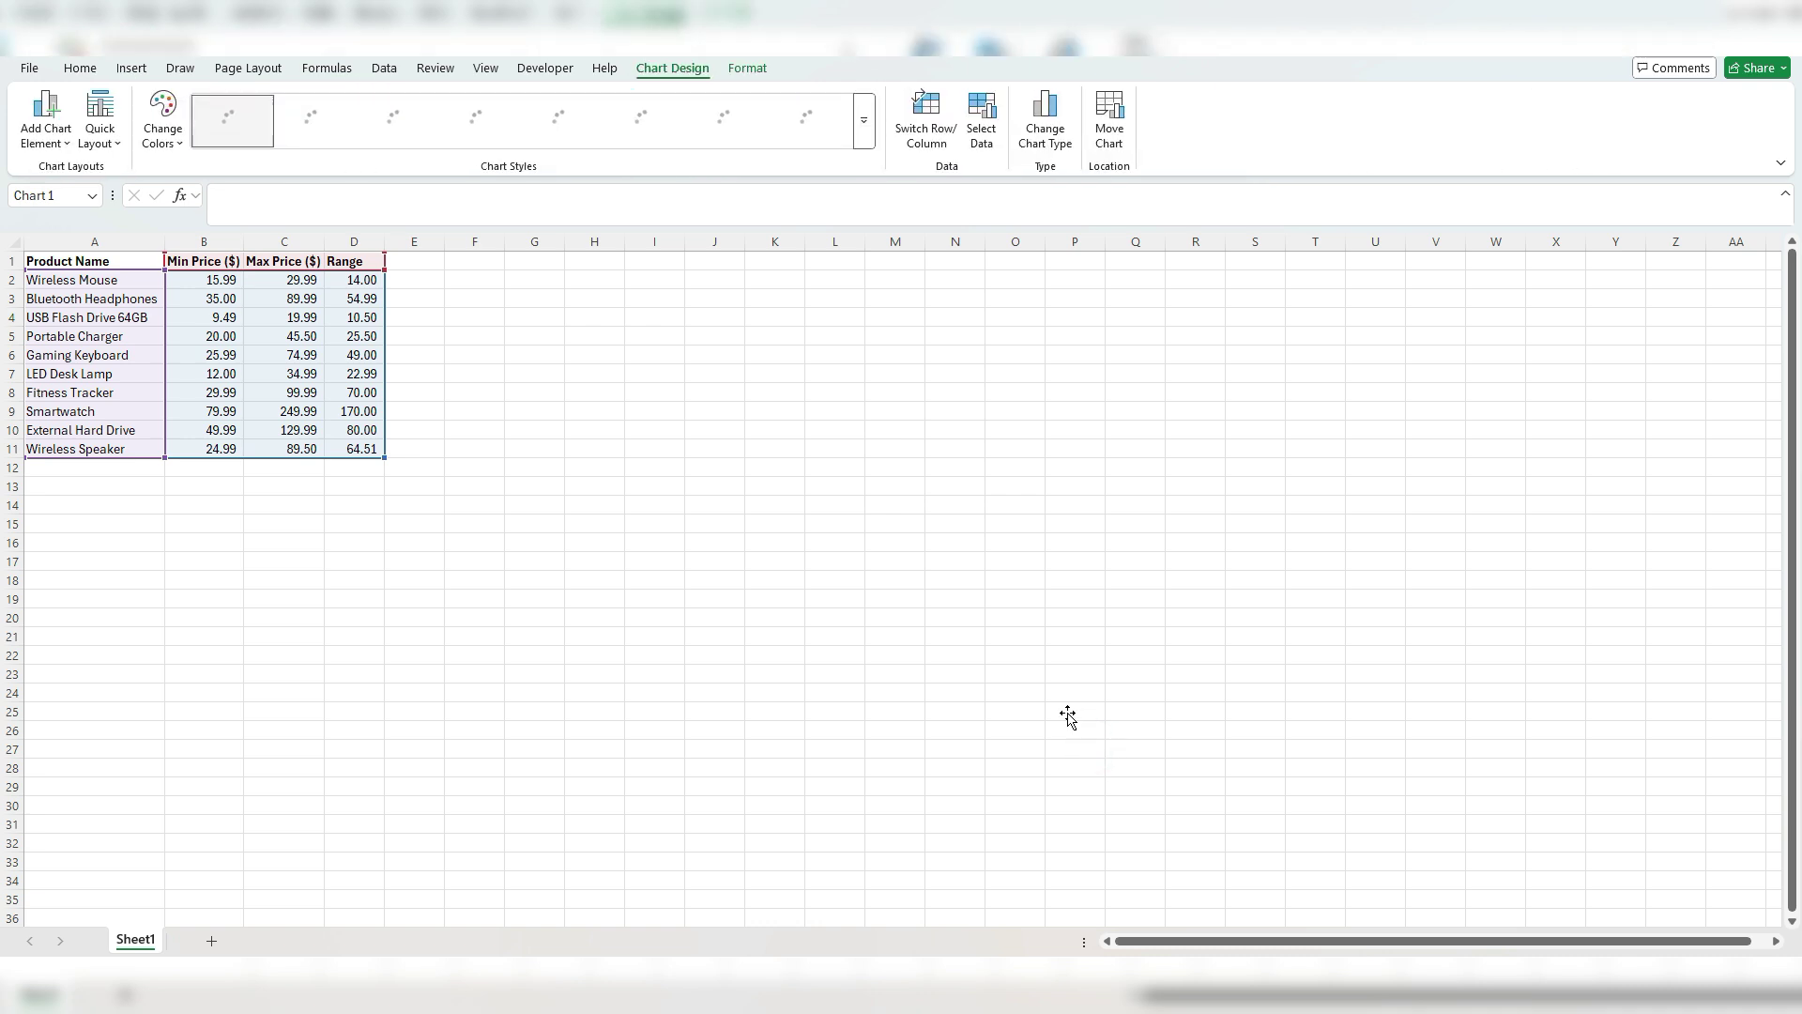
left_click_drag(843, 483, 568, 332)
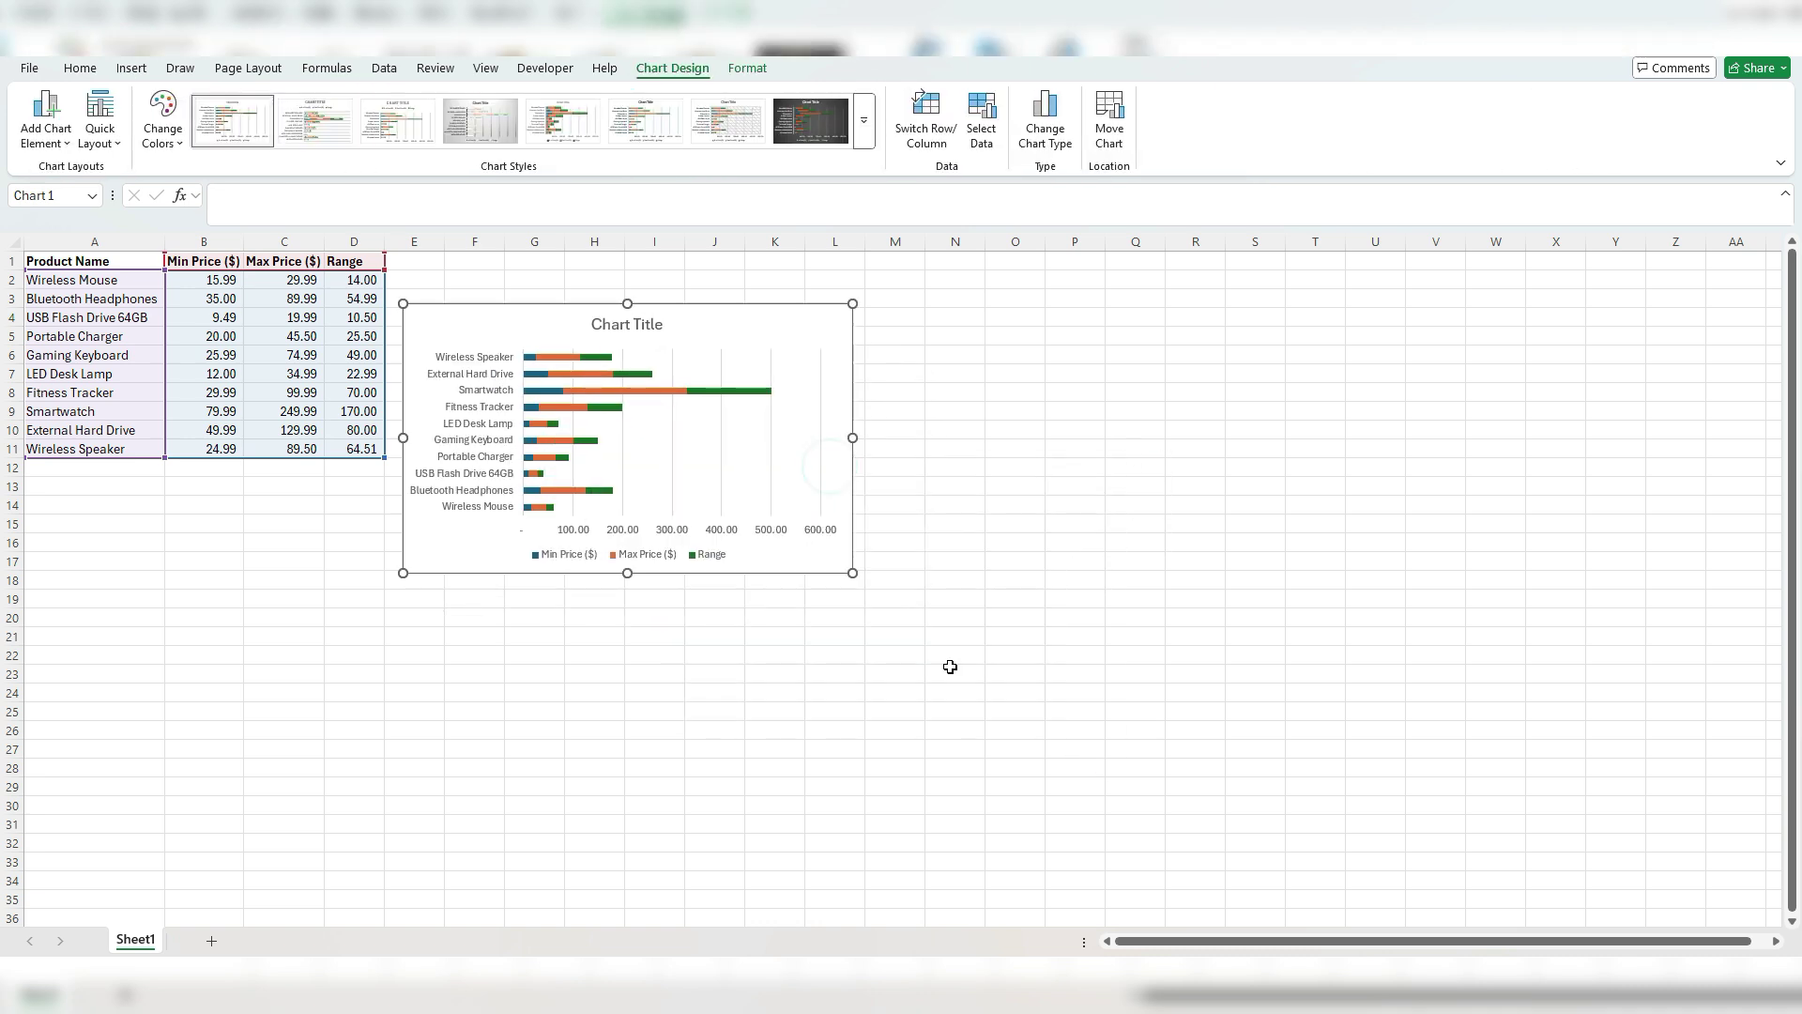
left_click_drag(852, 573, 946, 632)
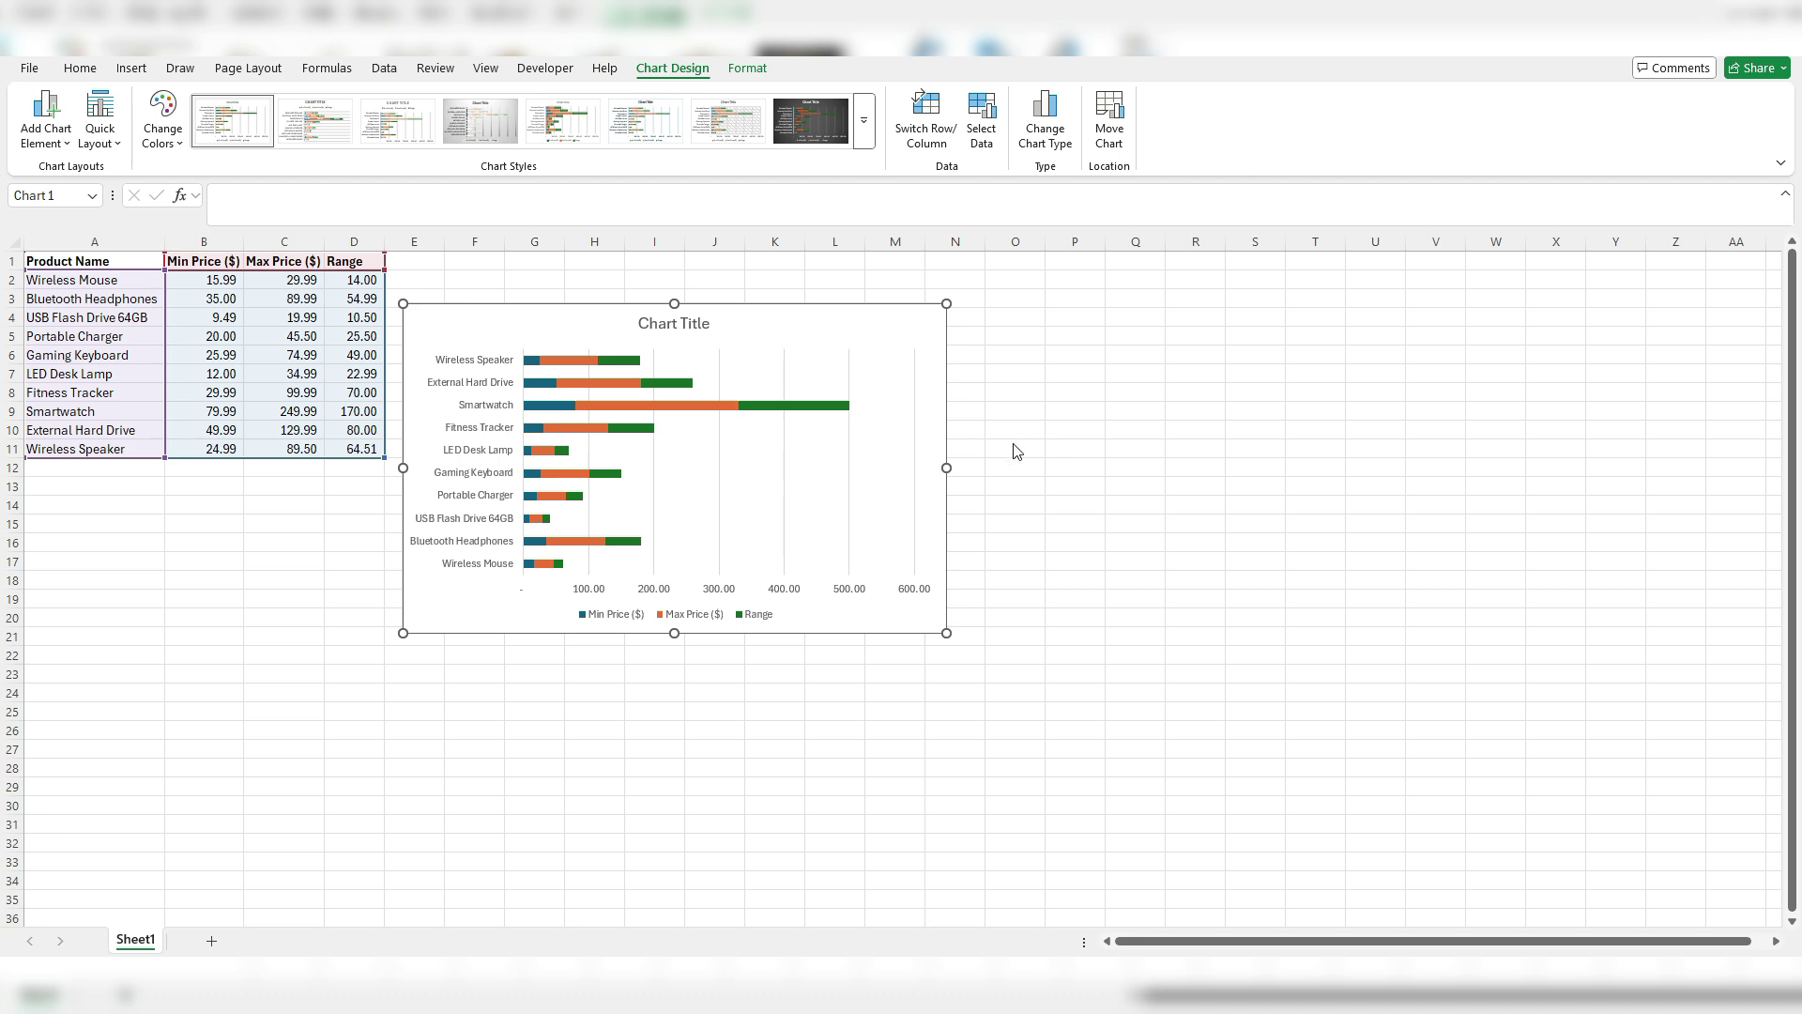
- In Select Data, move the Range series up so it comes before Max Price ($)
right_click(510, 429)
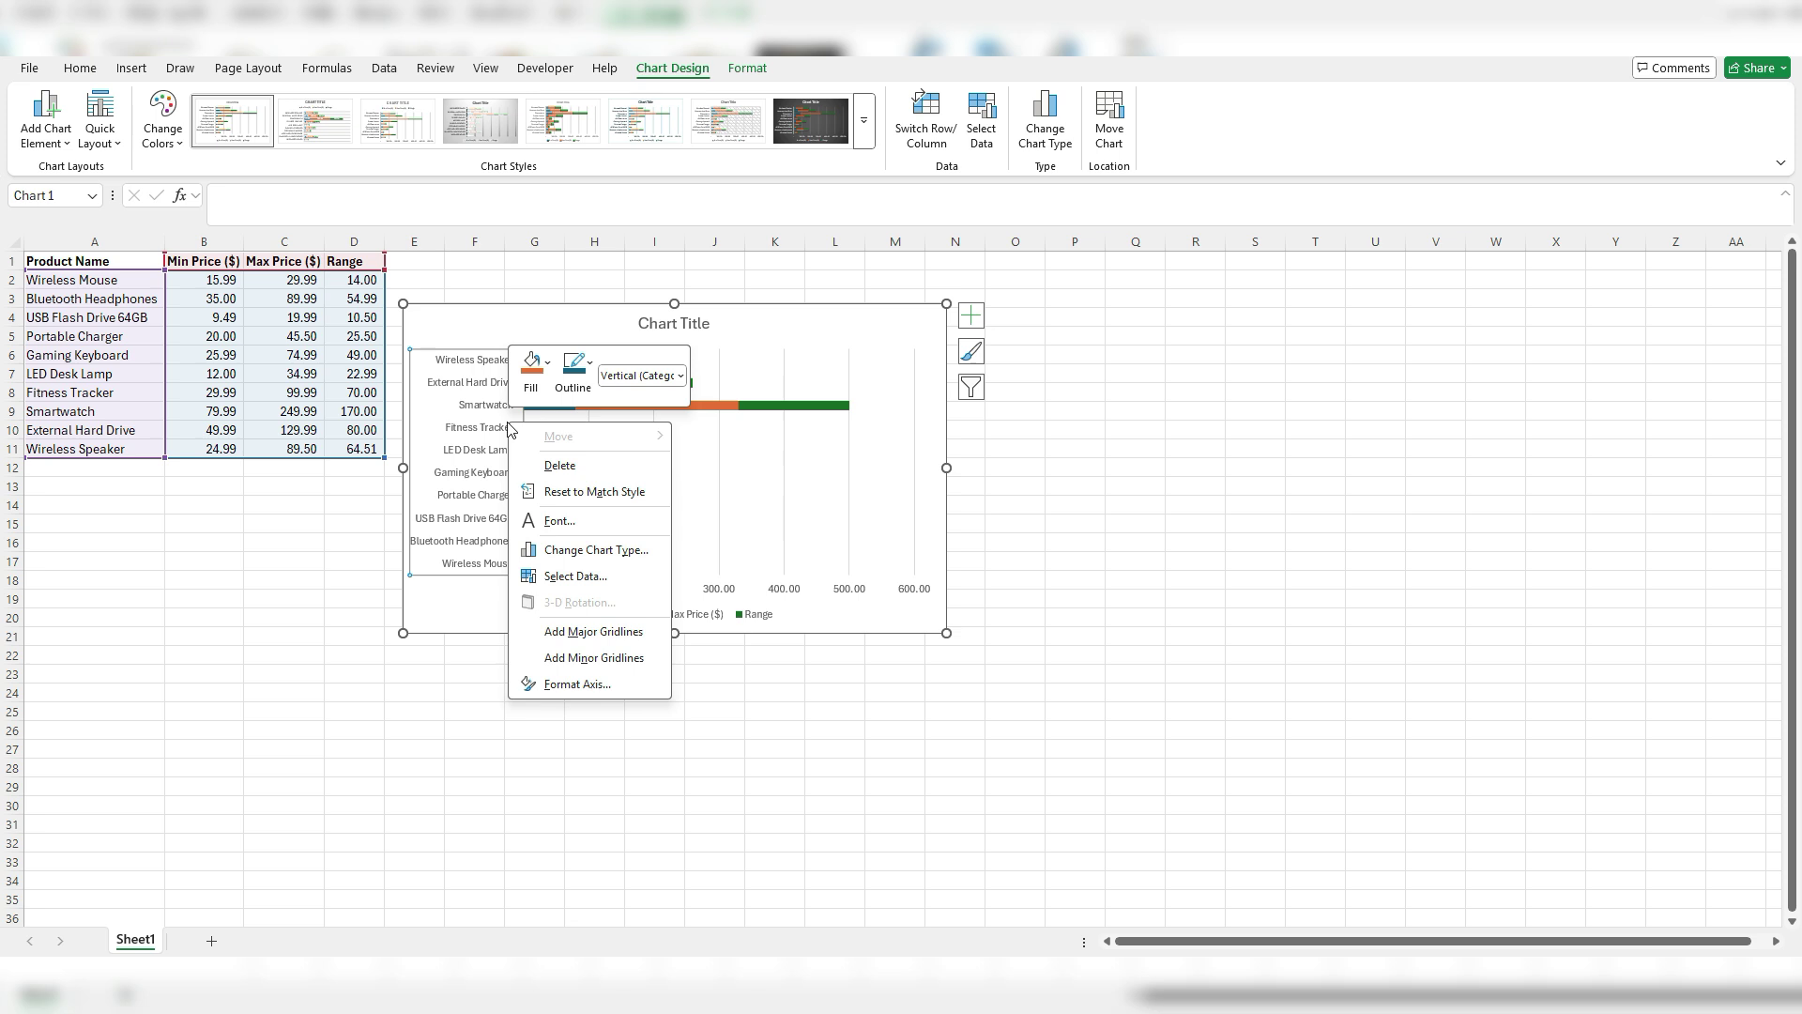
left_click(586, 575)
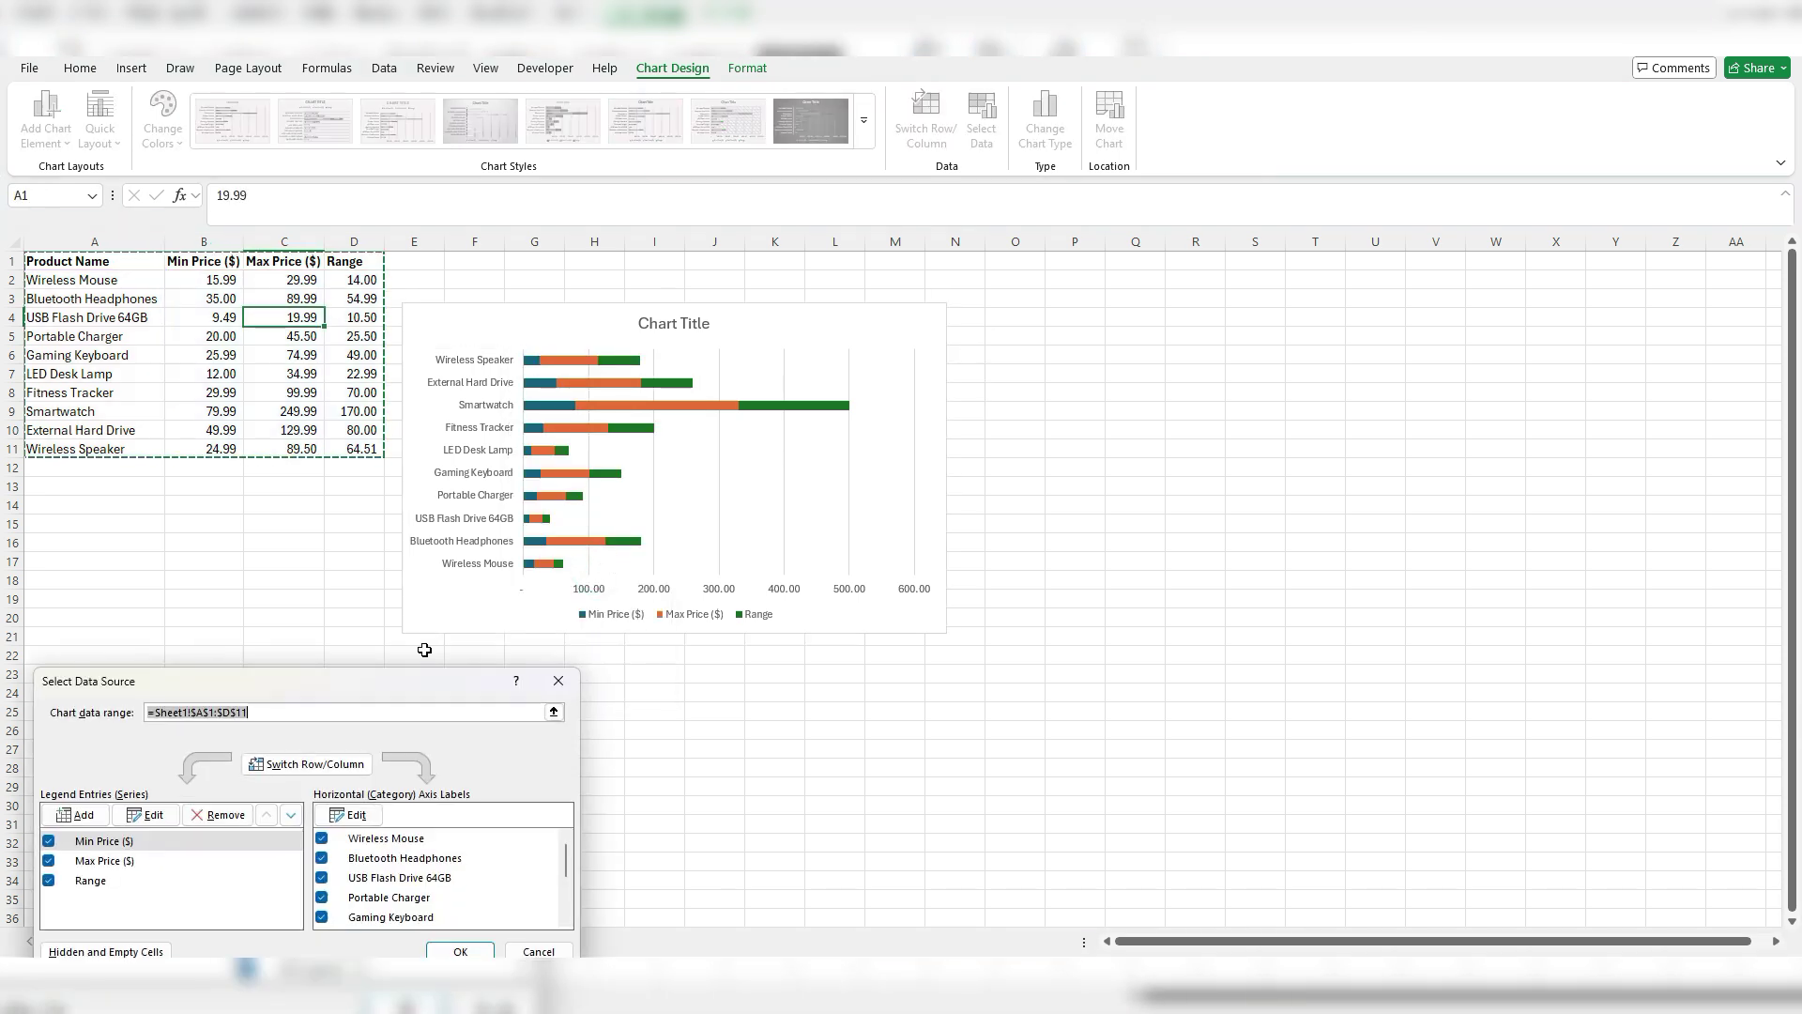
left_click_drag(405, 690, 1189, 340)
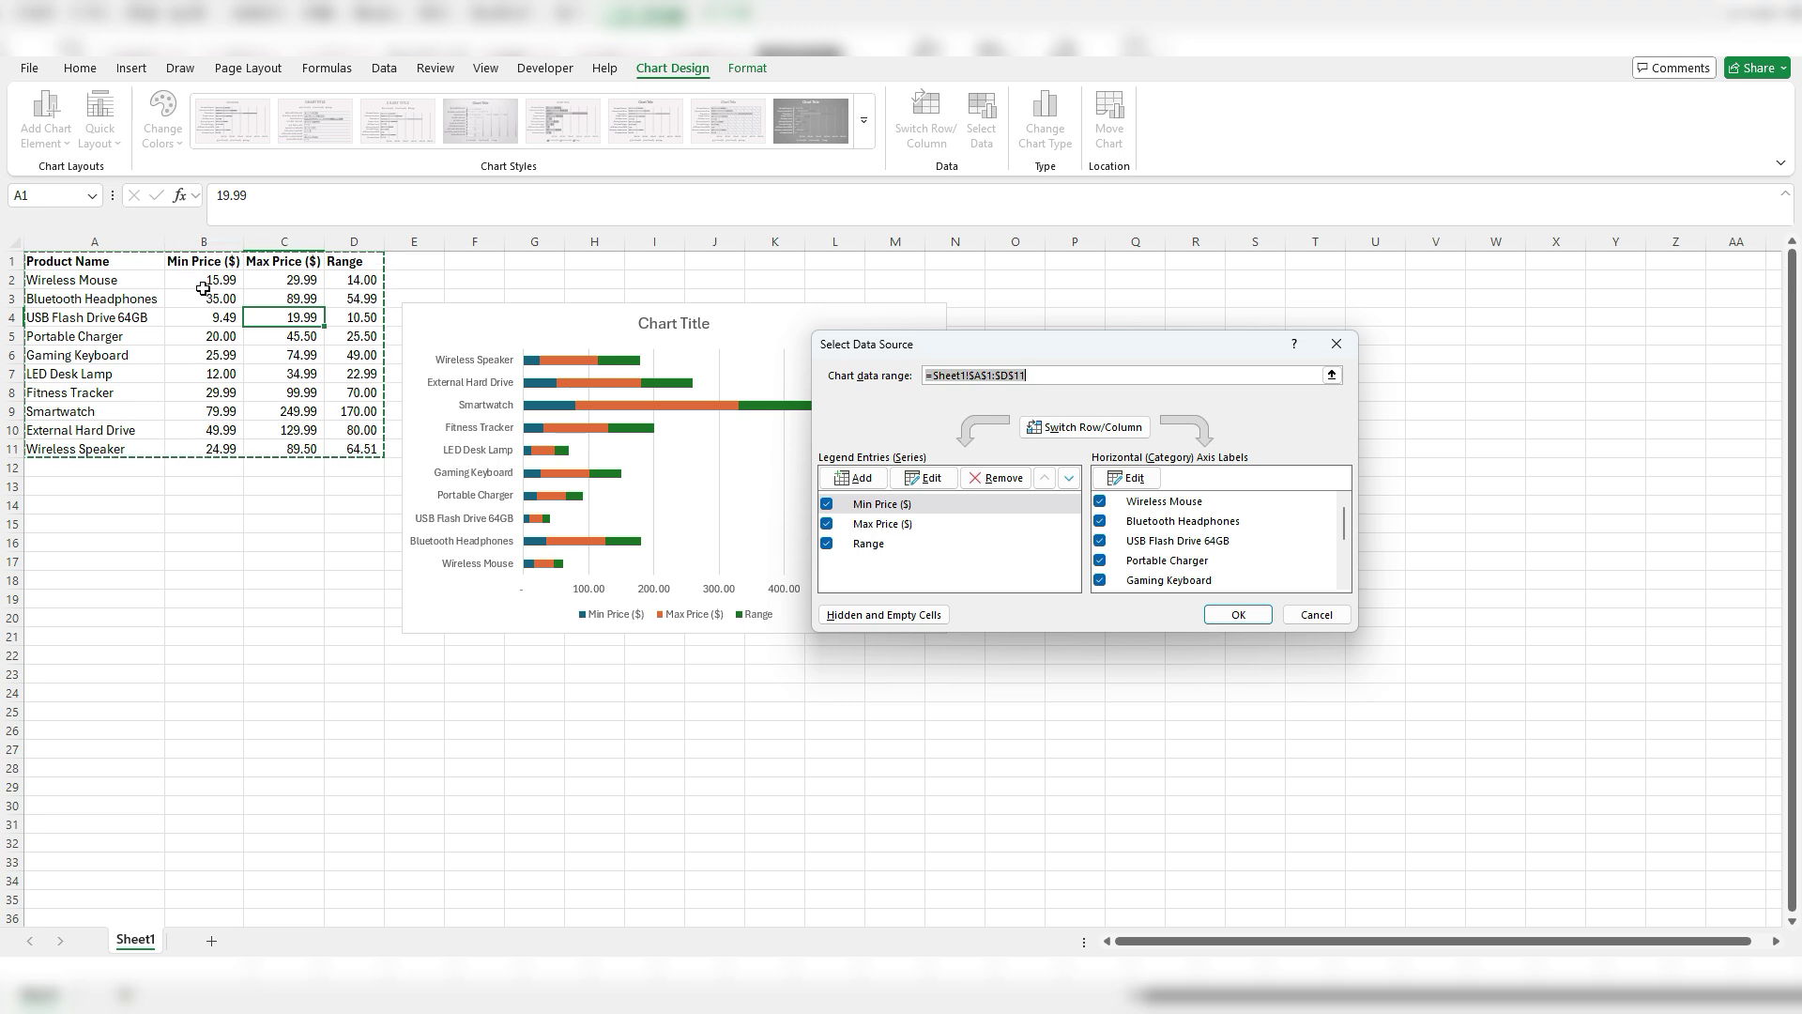
left_click(892, 544)
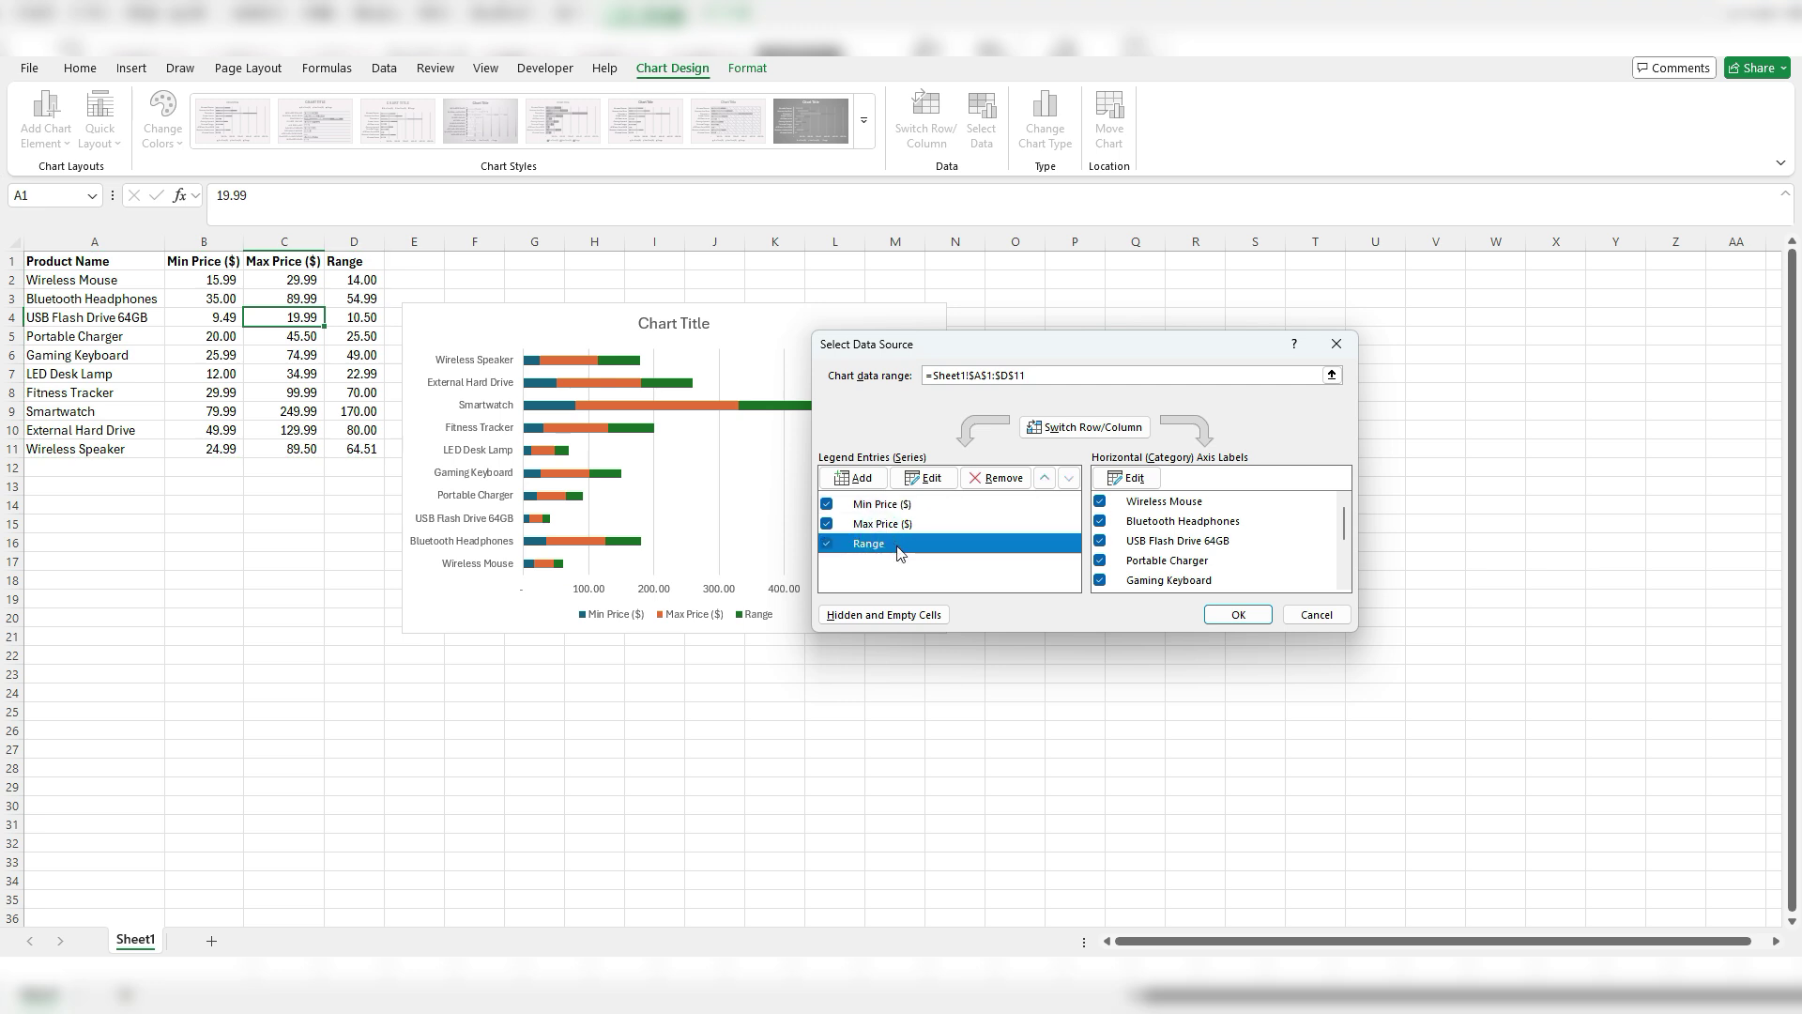
left_click(1046, 479)
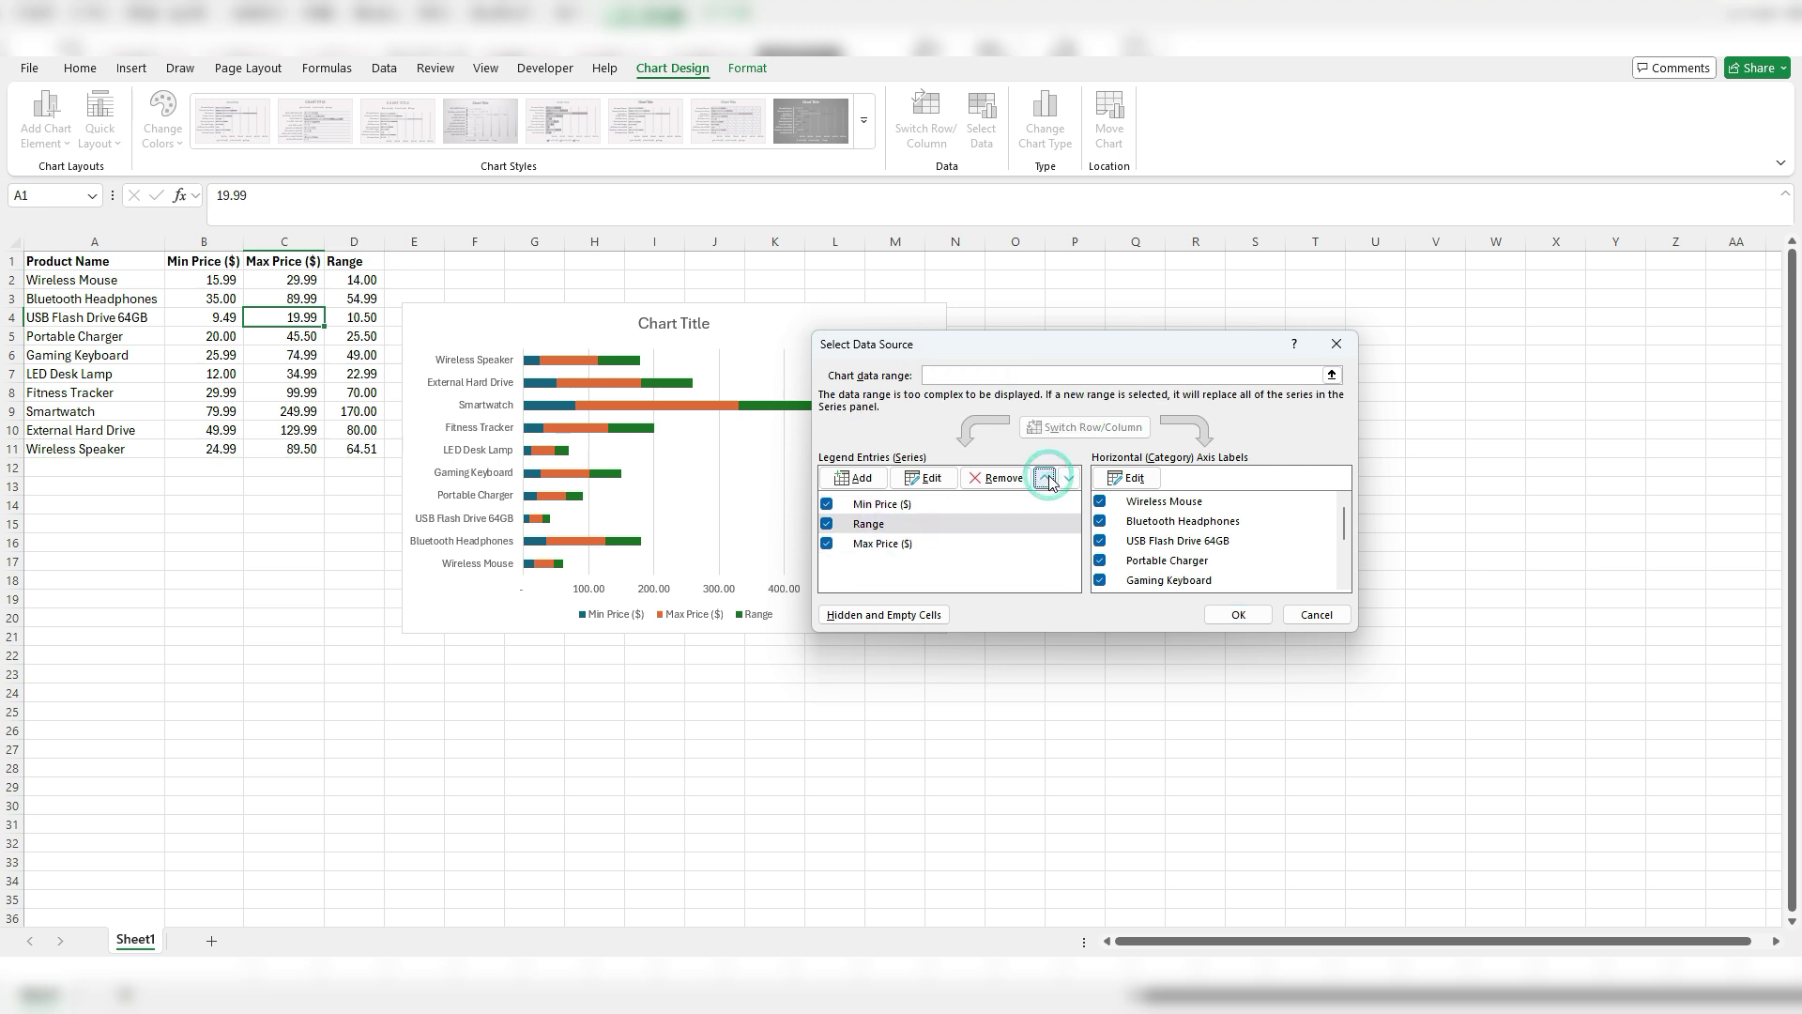
left_click(1239, 615)
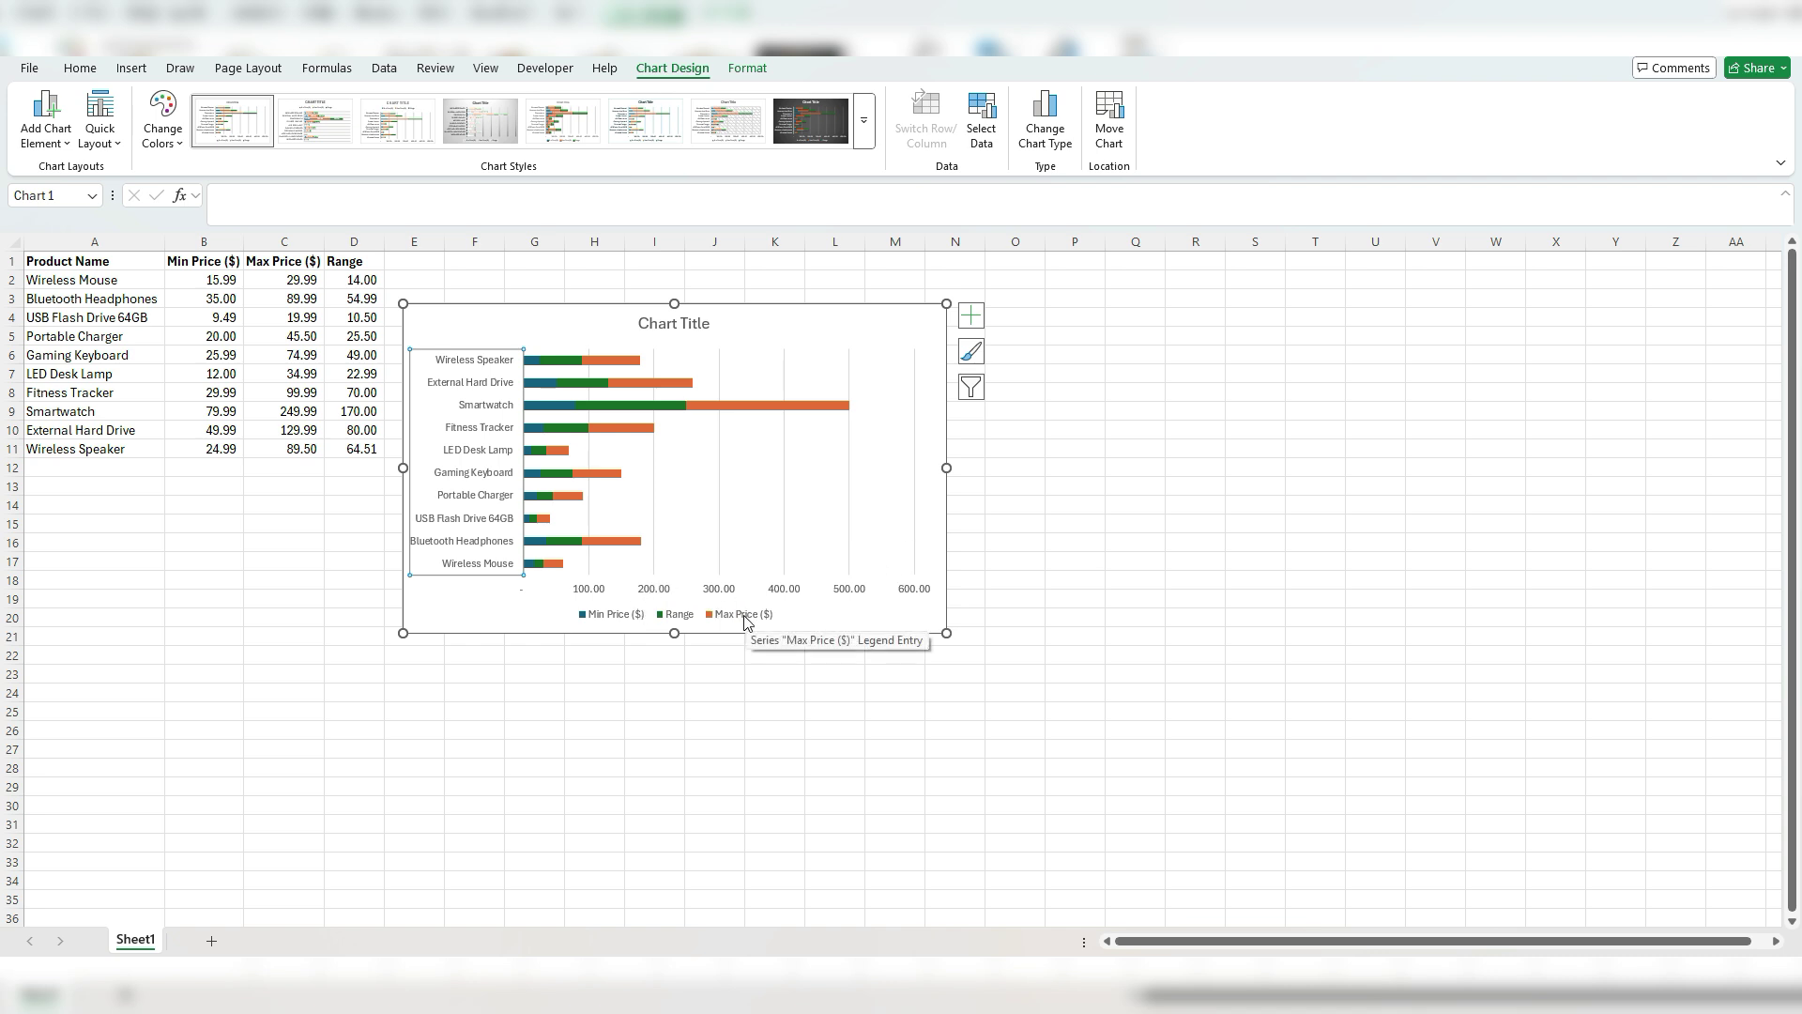
- Set the Min Price ($) bars to No Fill using the Home fill colour
left_click(560, 410)
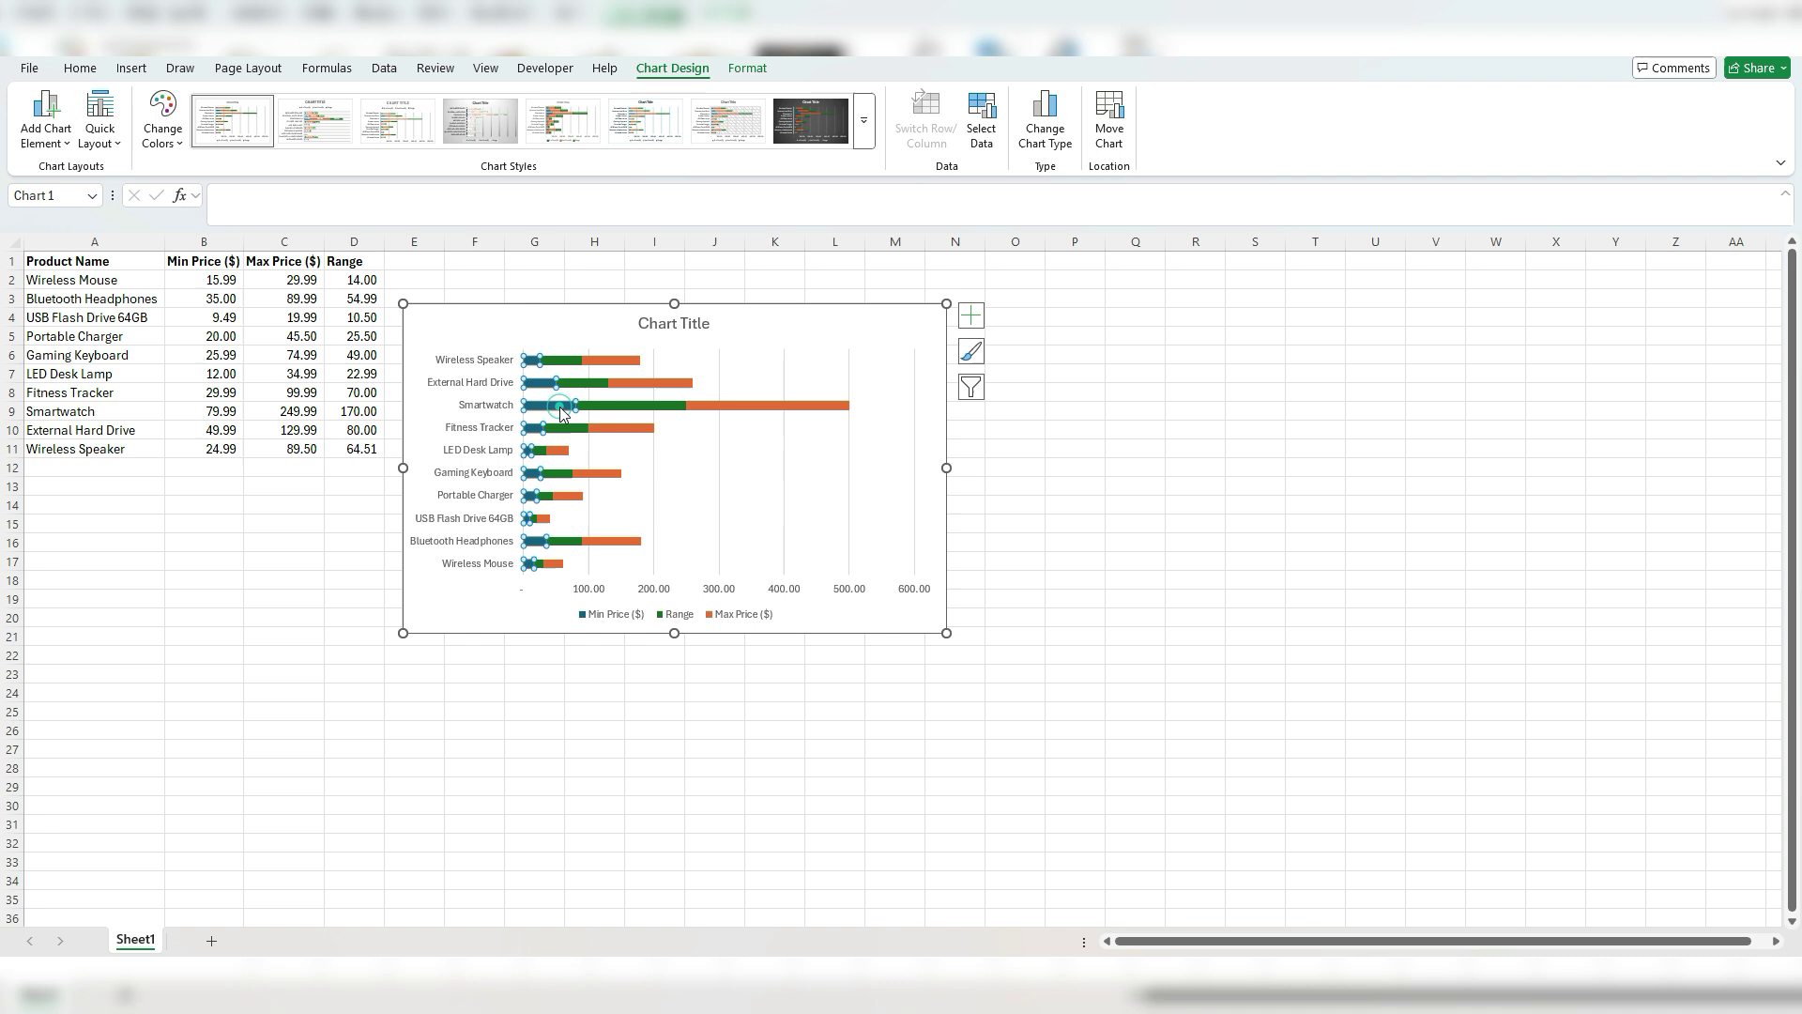
left_click(80, 68)
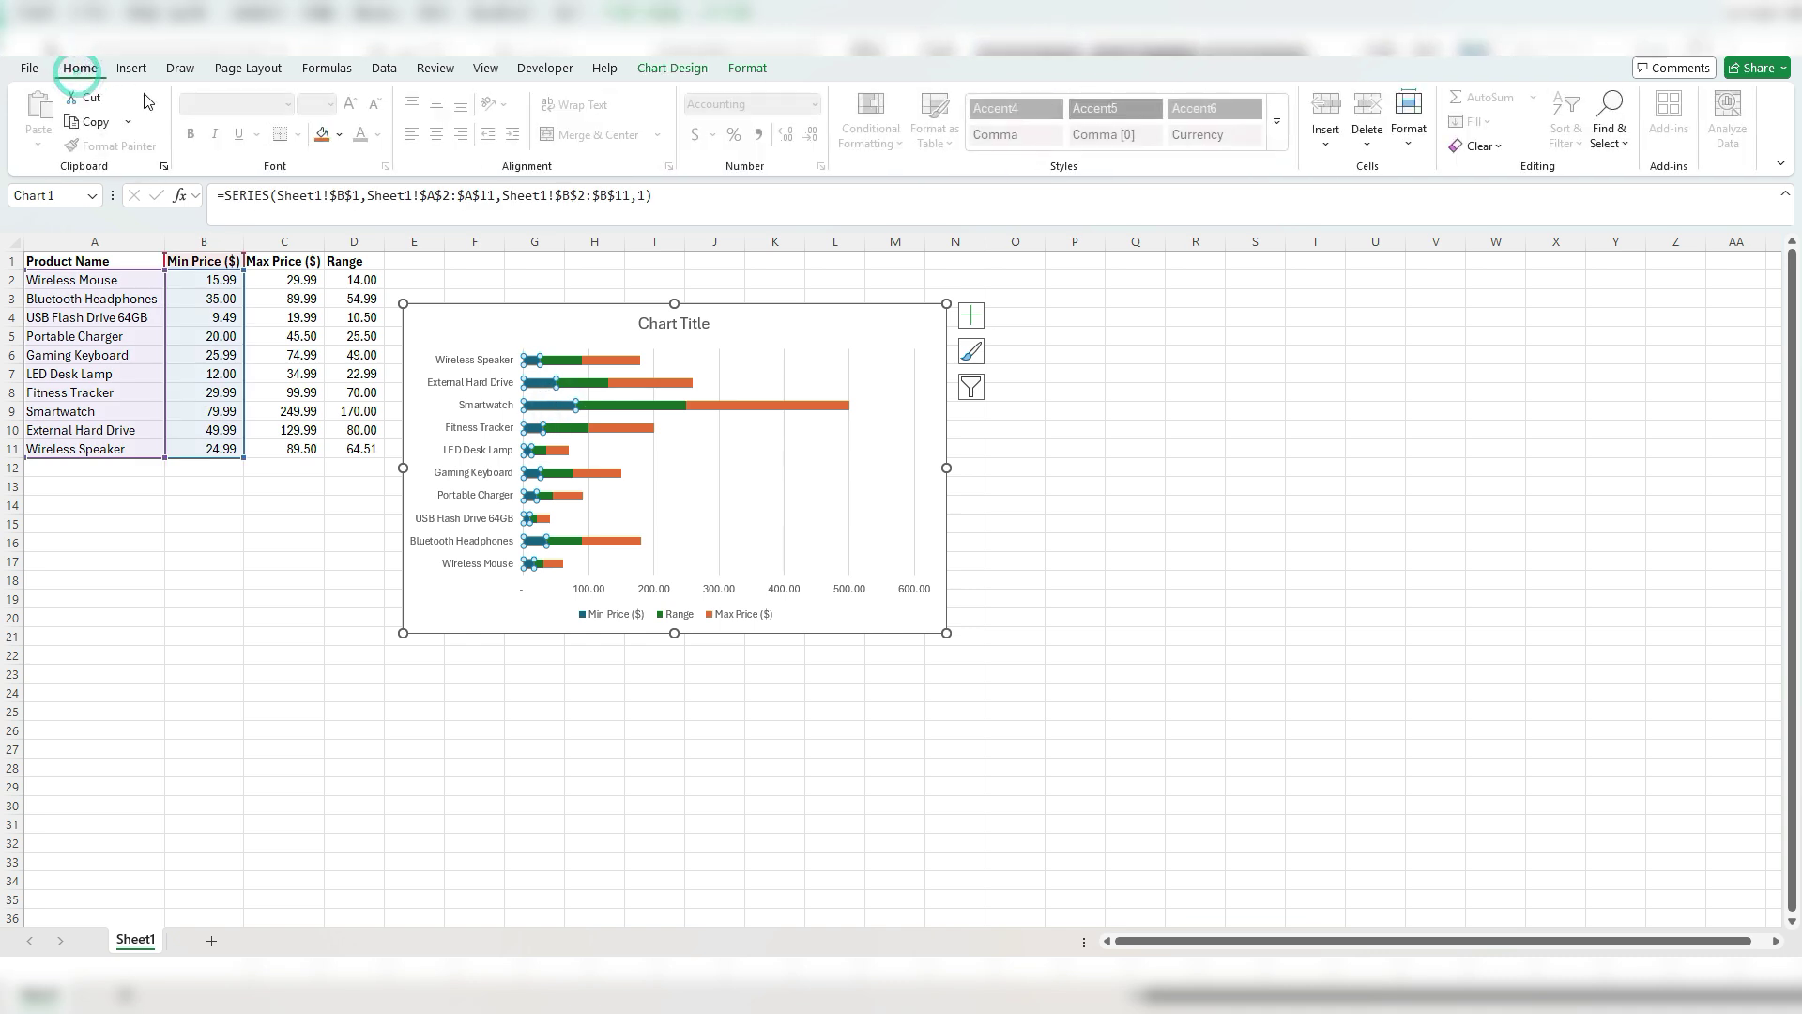
left_click(341, 138)
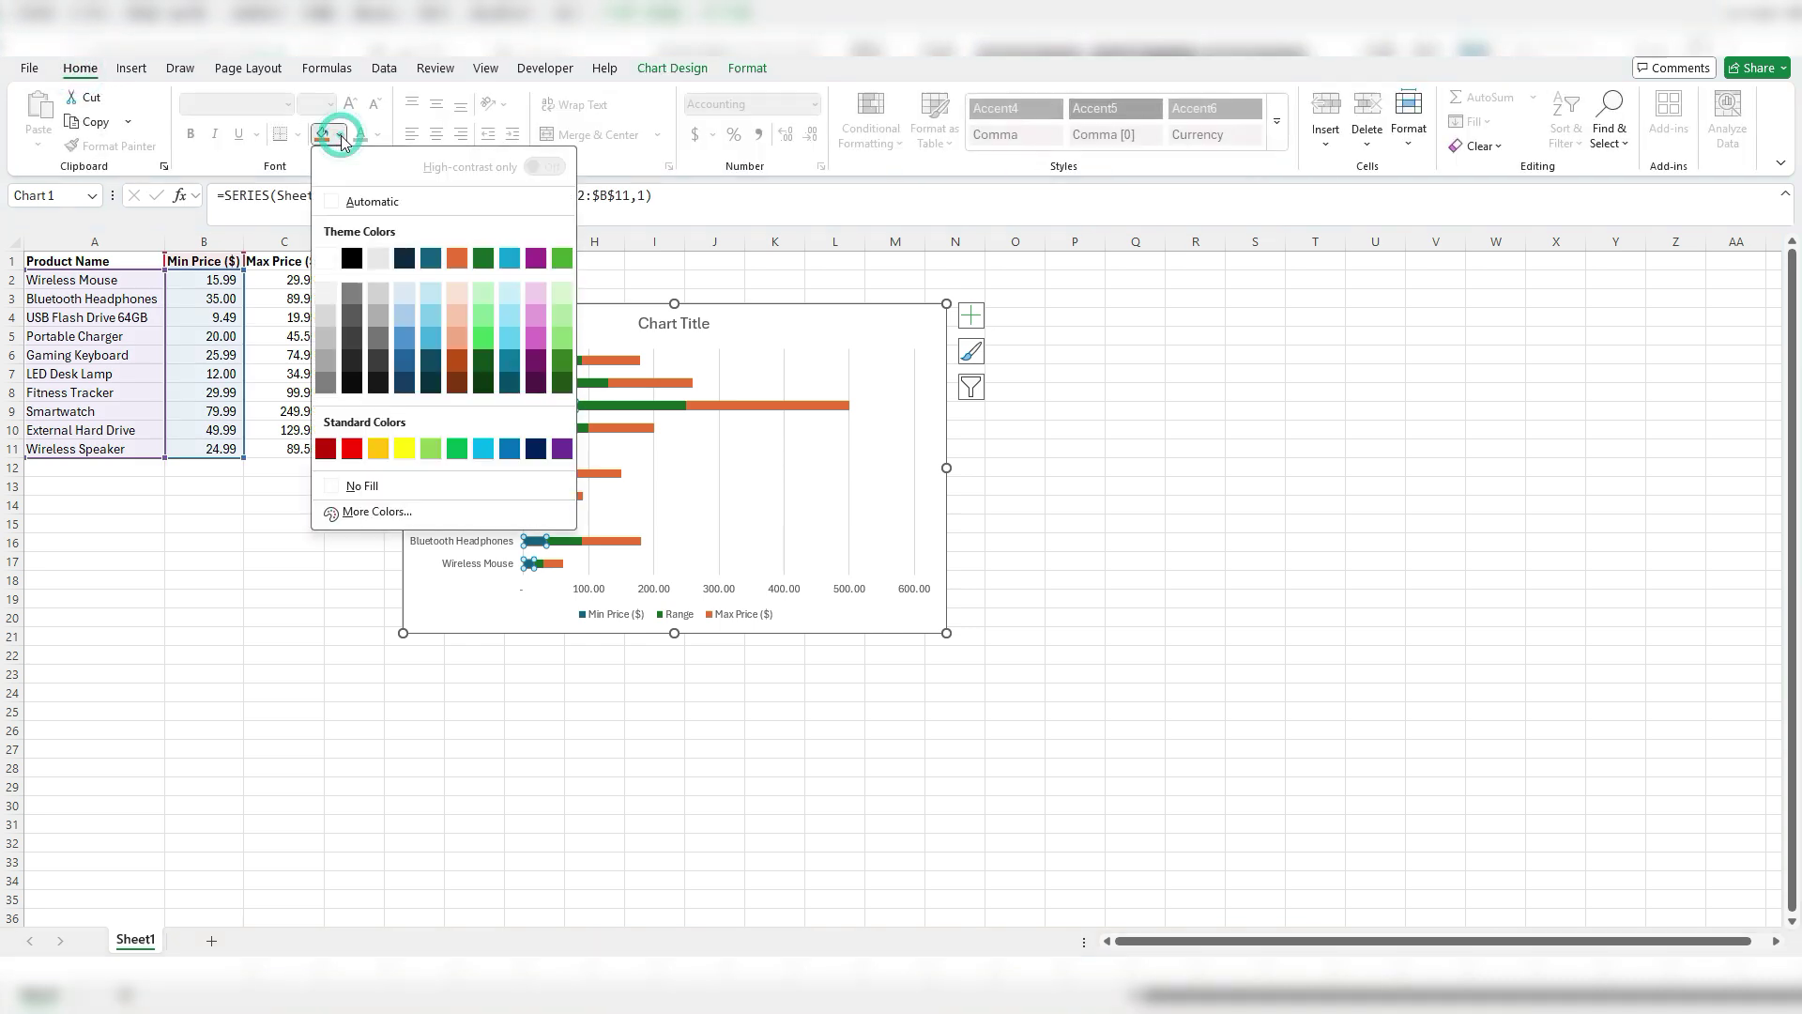
left_click(380, 485)
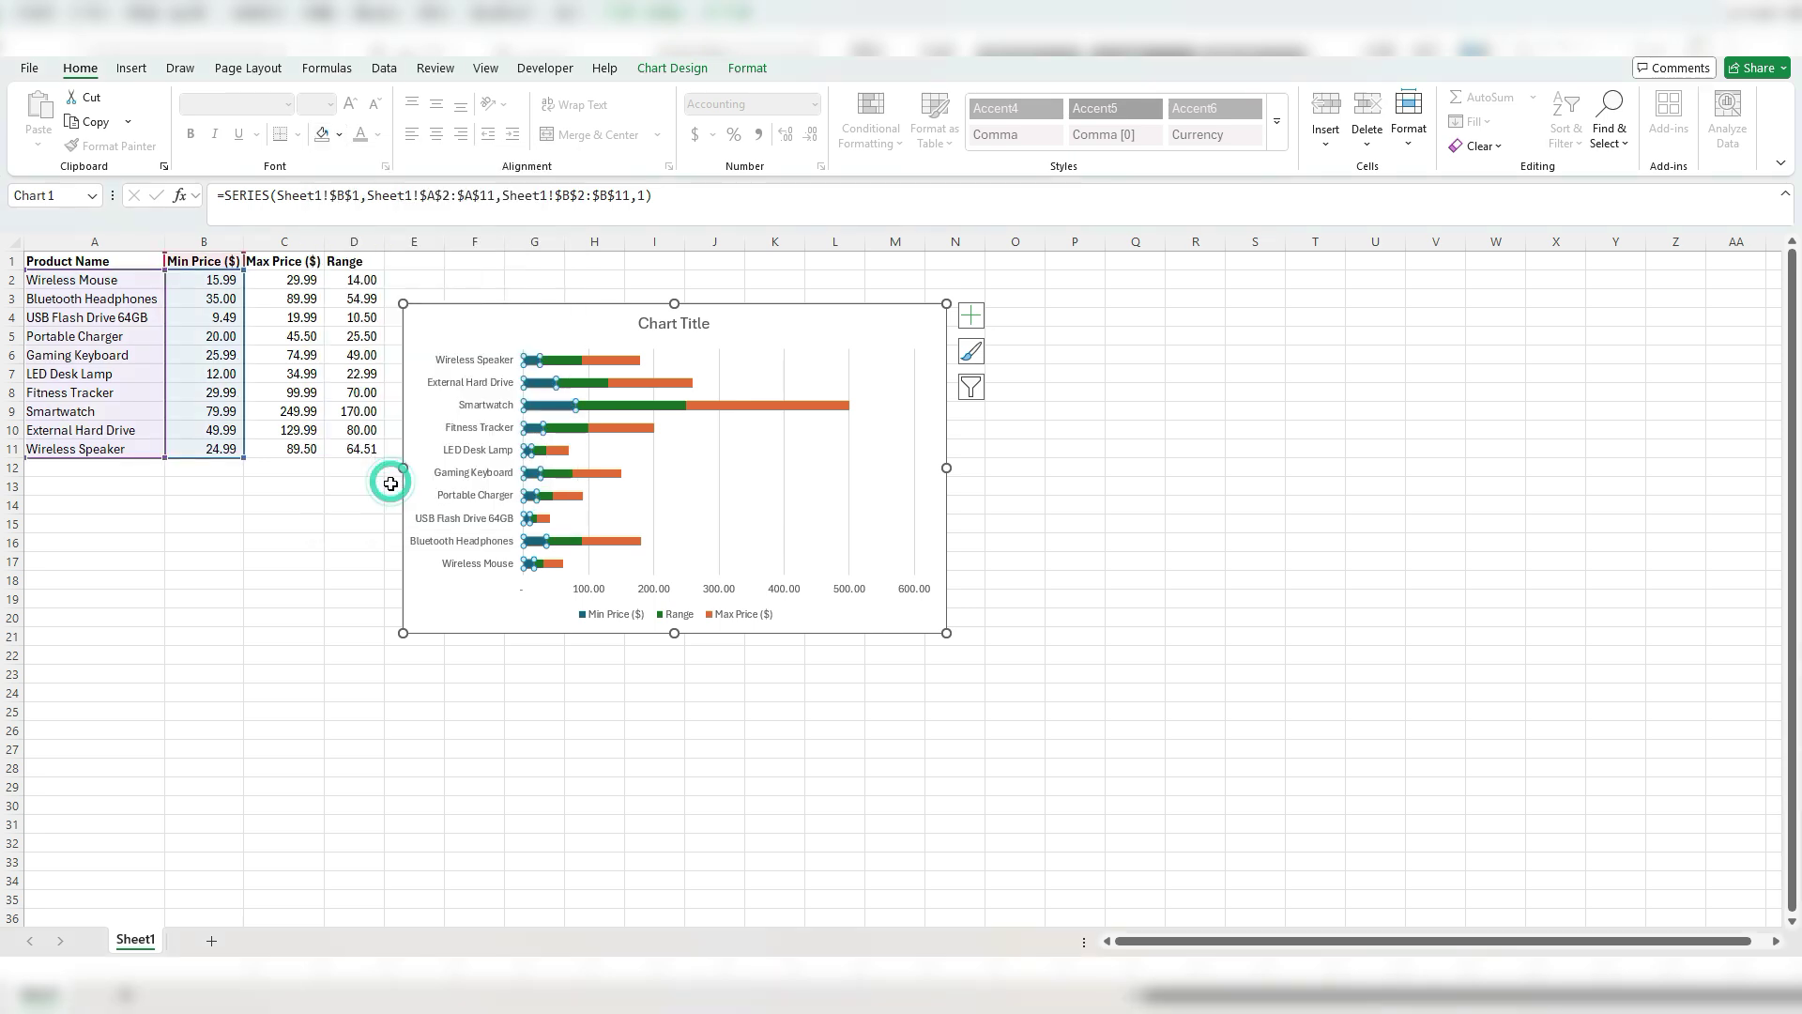
- Set the Max Price ($) series fill to No fill in Format Data Series
right_click(648, 382)
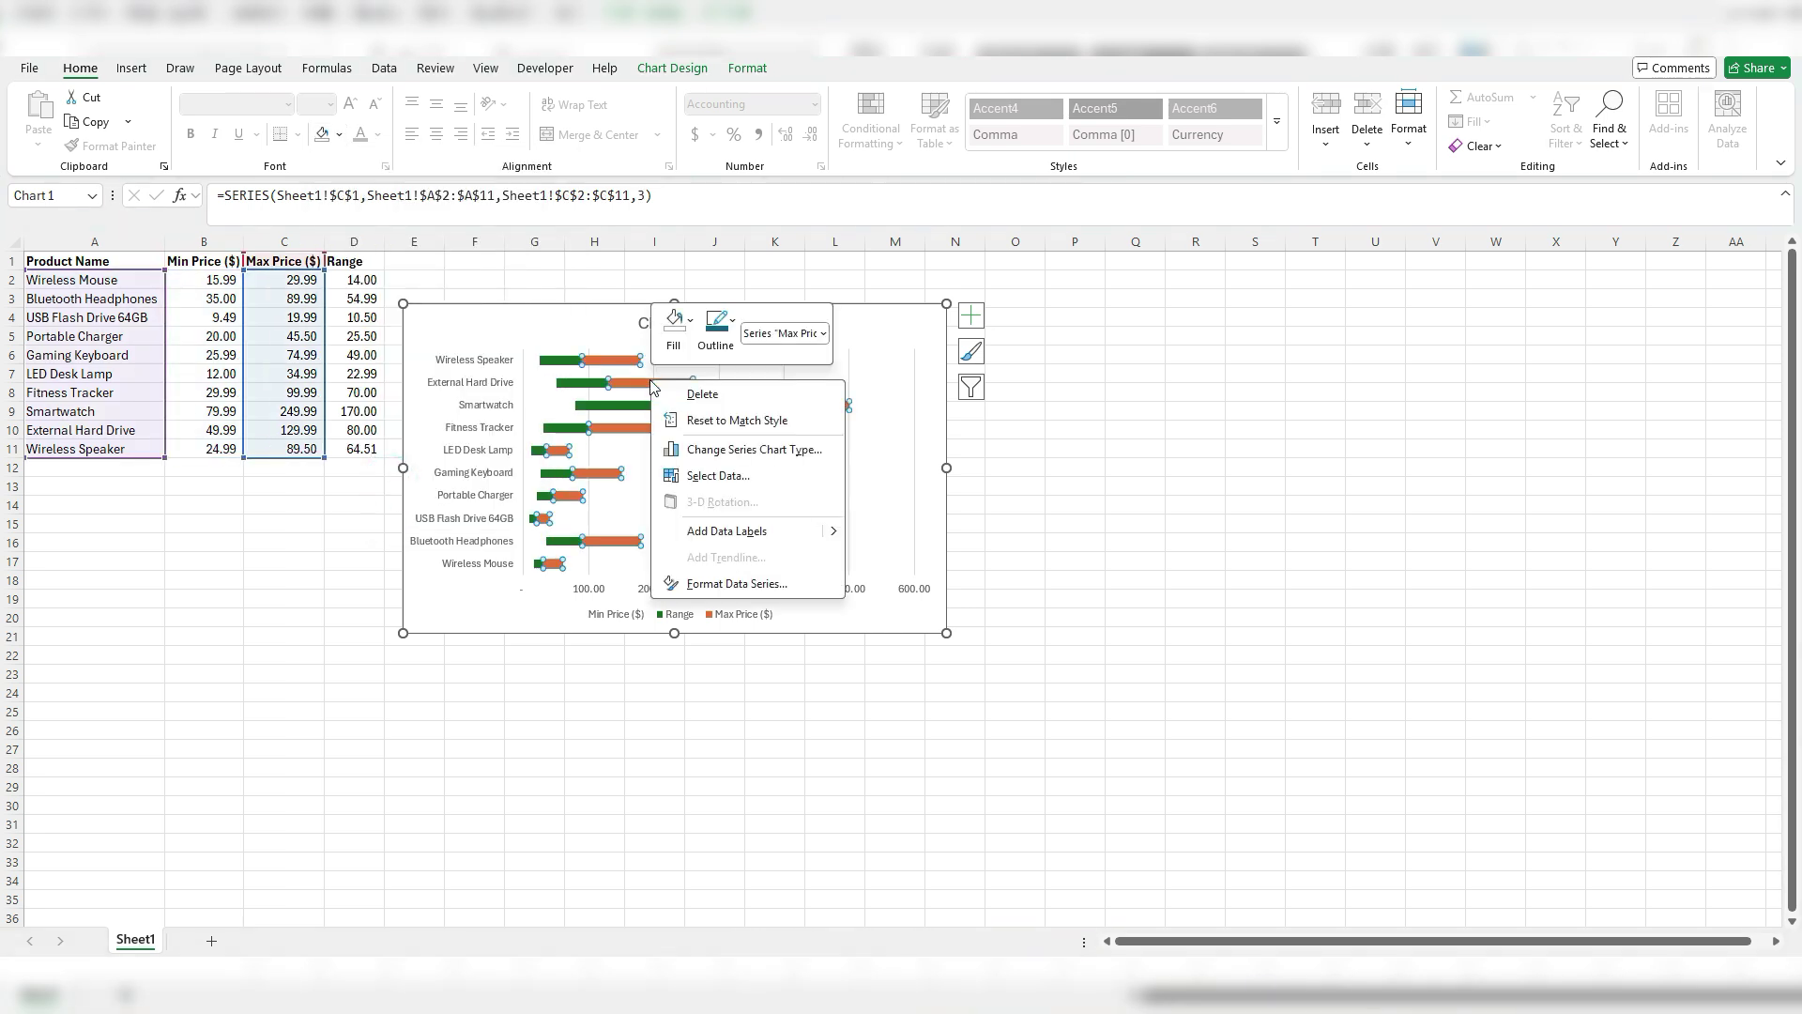
left_click(718, 584)
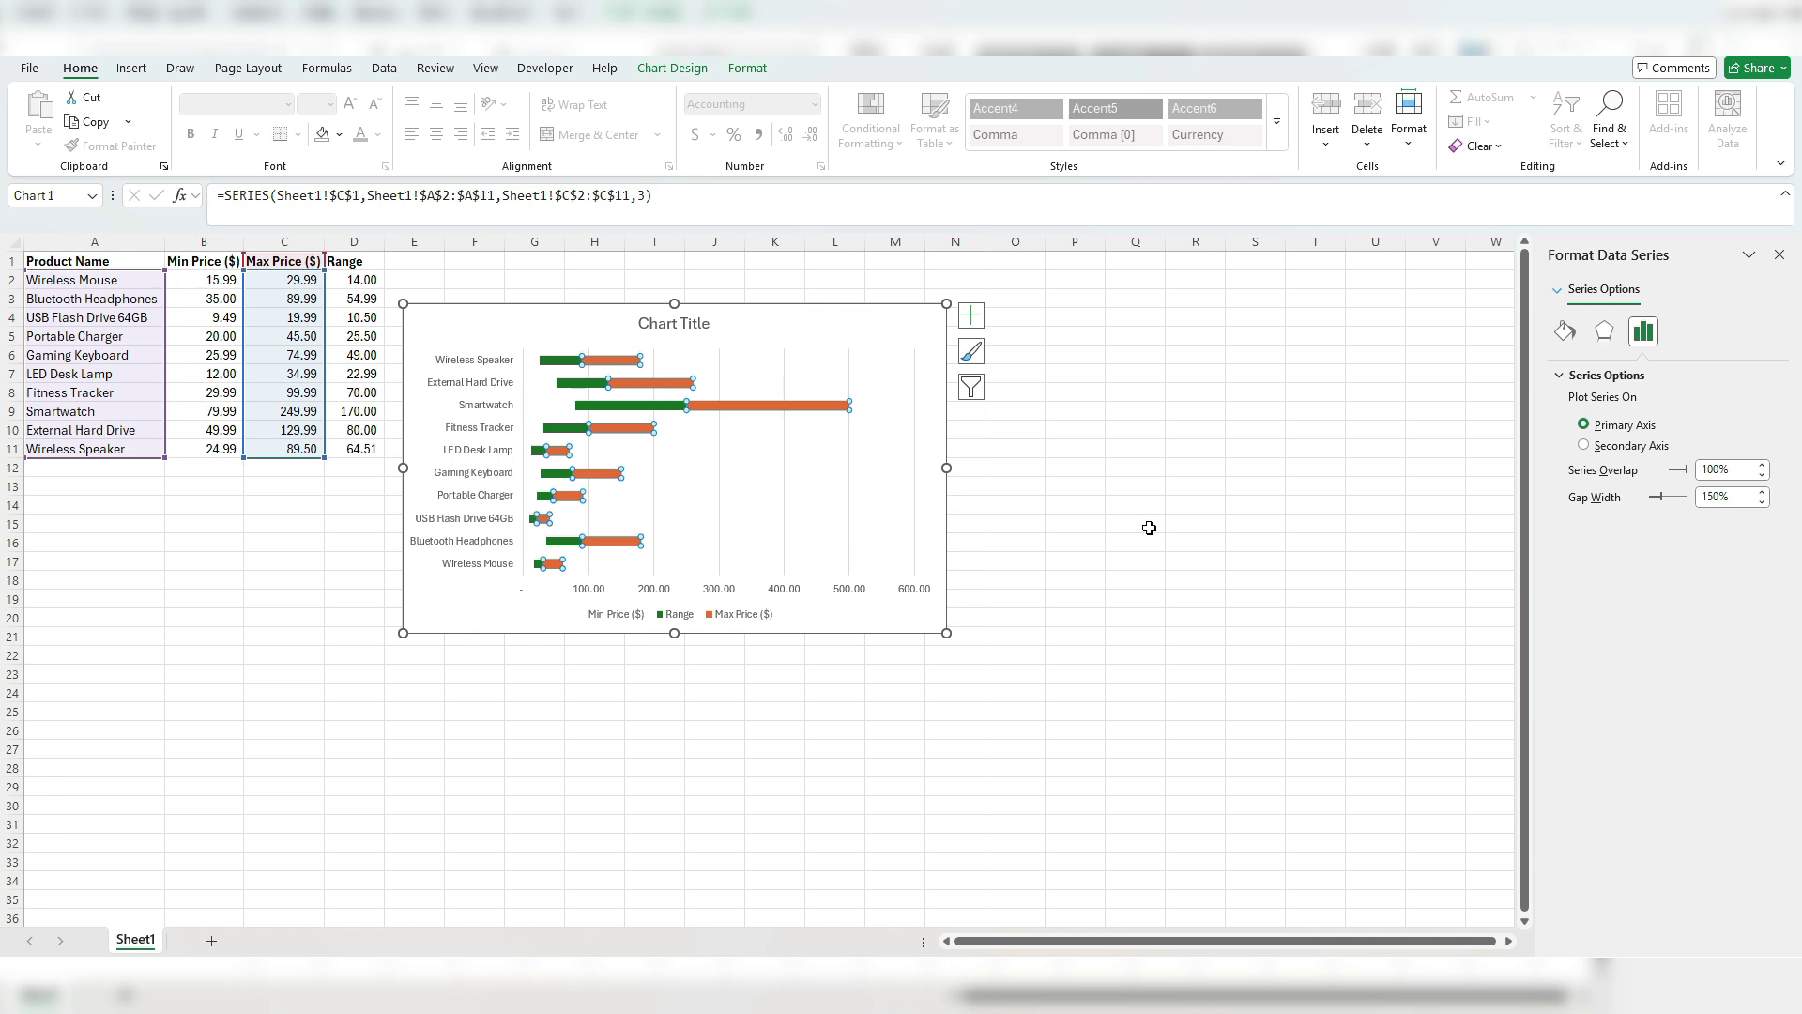
left_click(1564, 330)
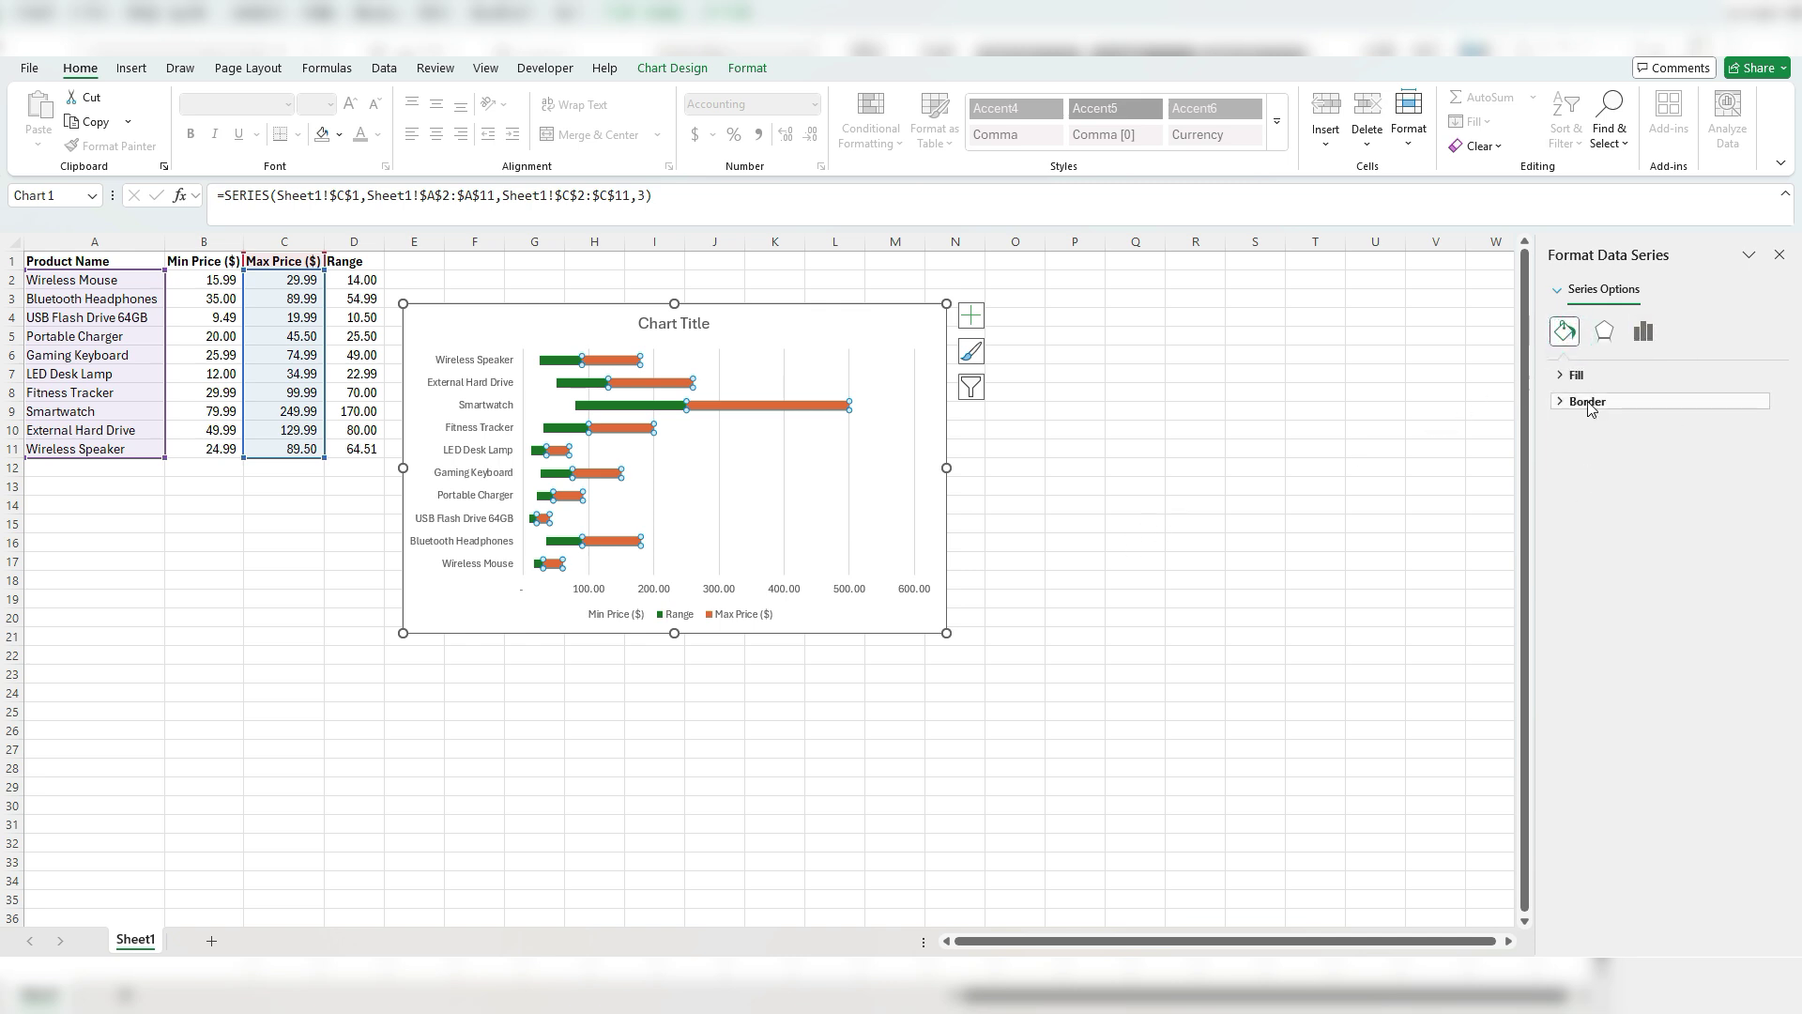
left_click(1577, 374)
left_click(1589, 405)
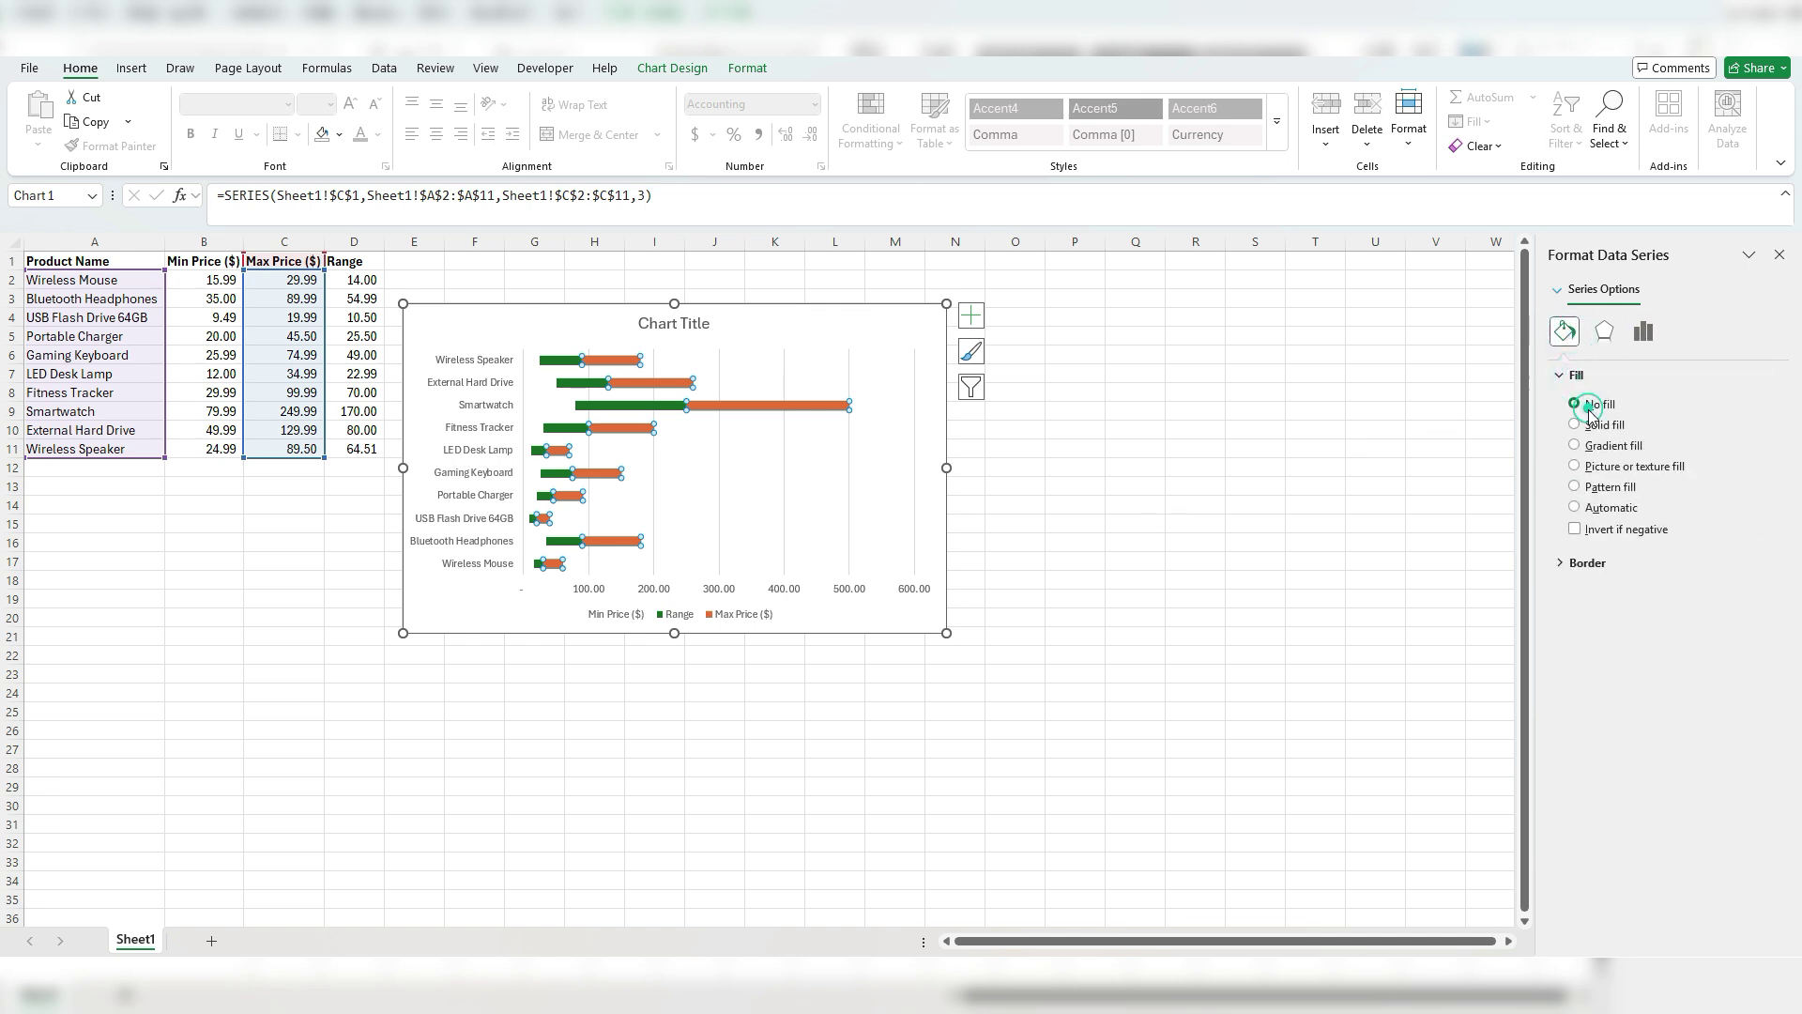
left_click(871, 335)
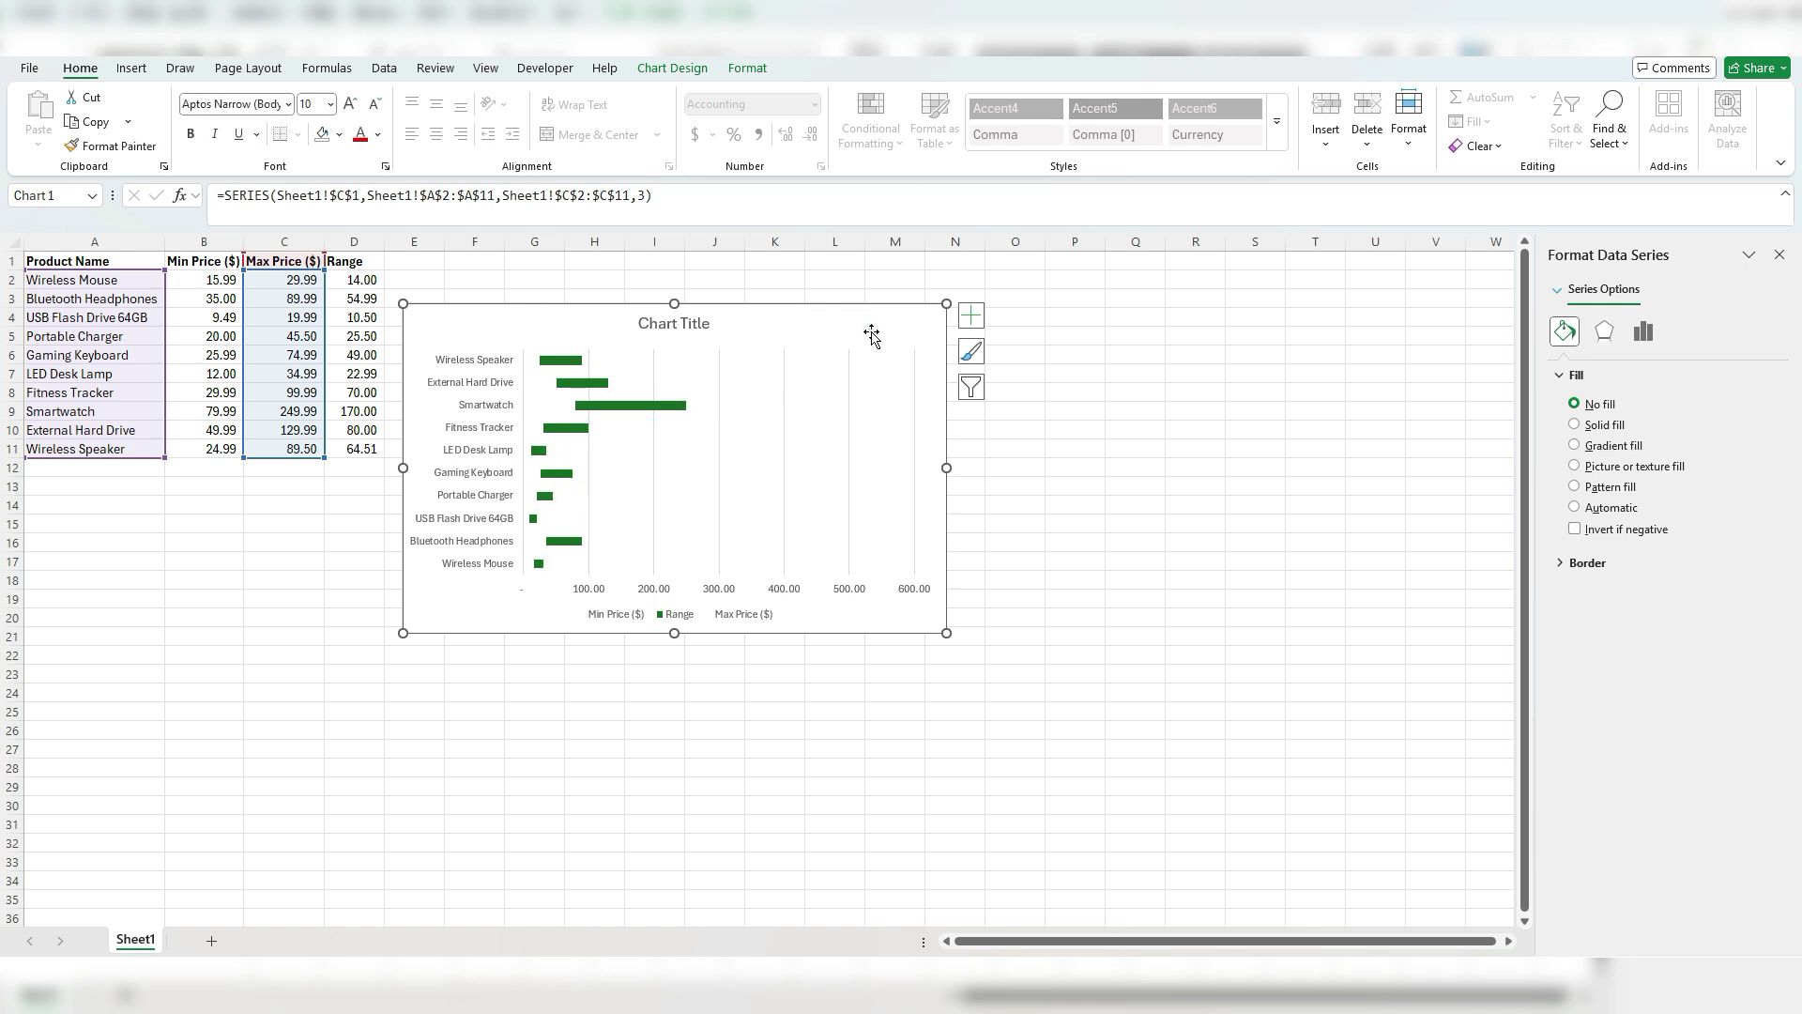
left_click(871, 335)
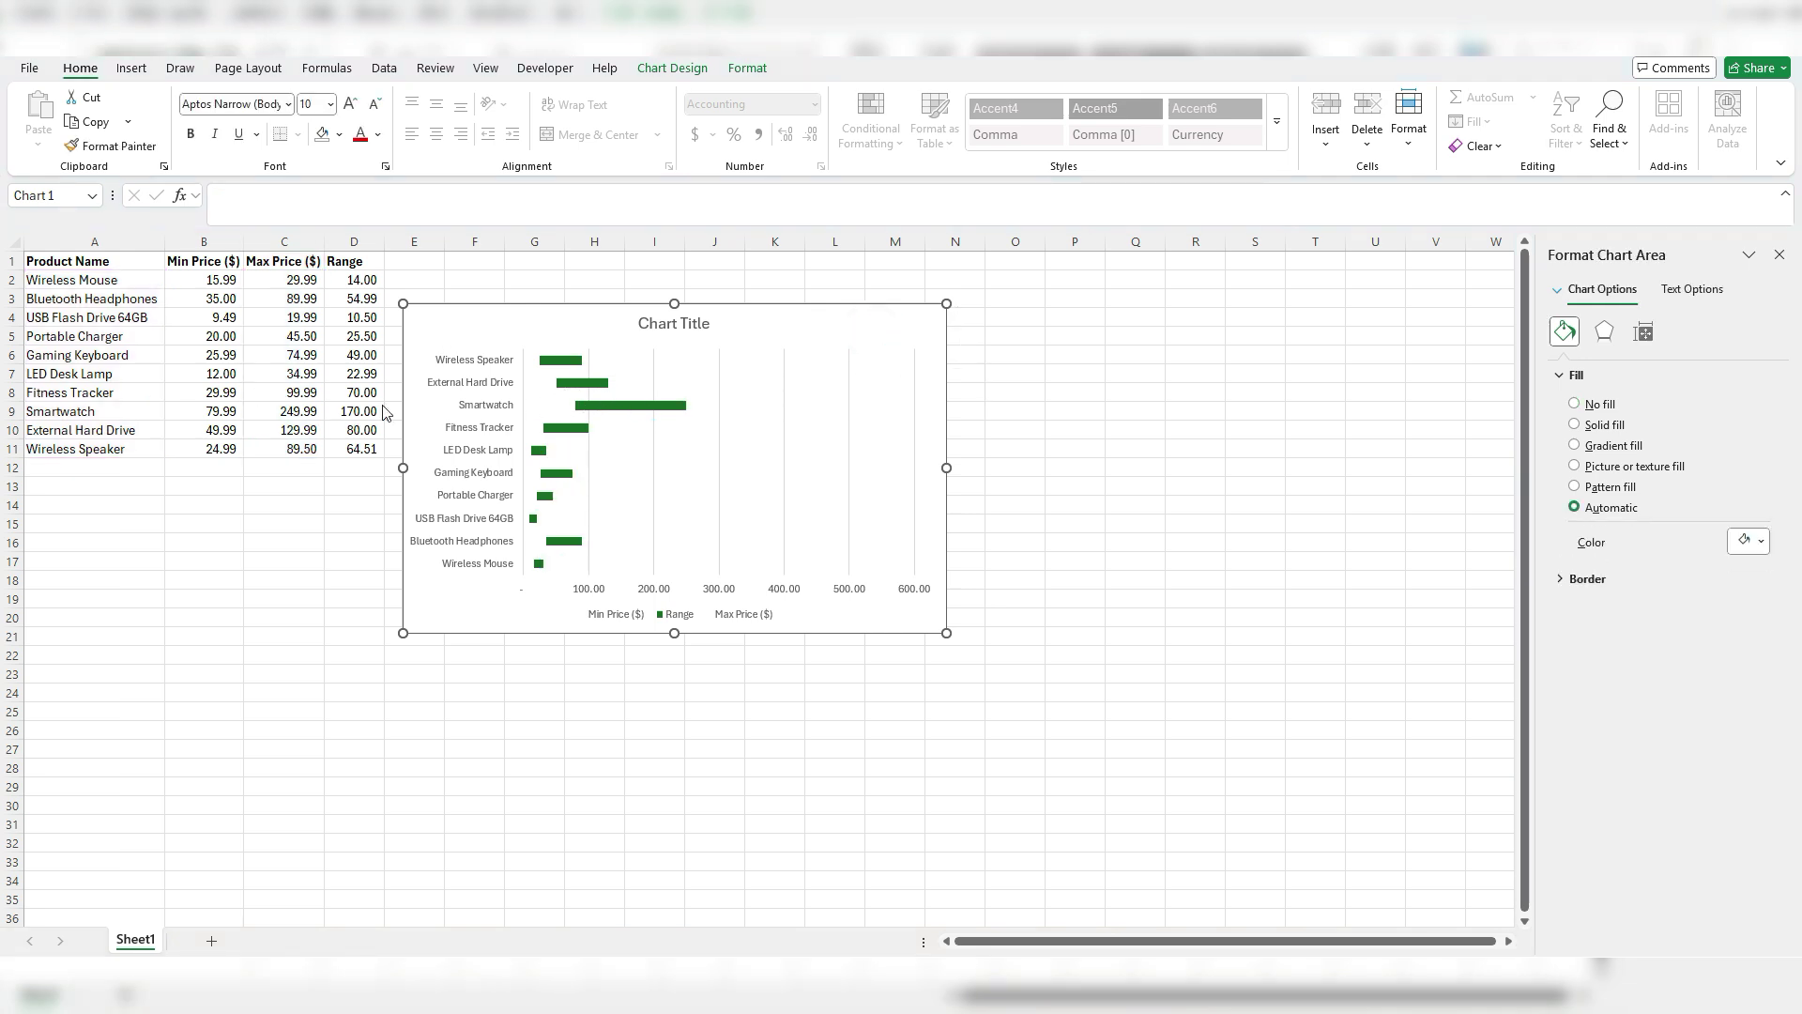
mouse_move(539, 414)
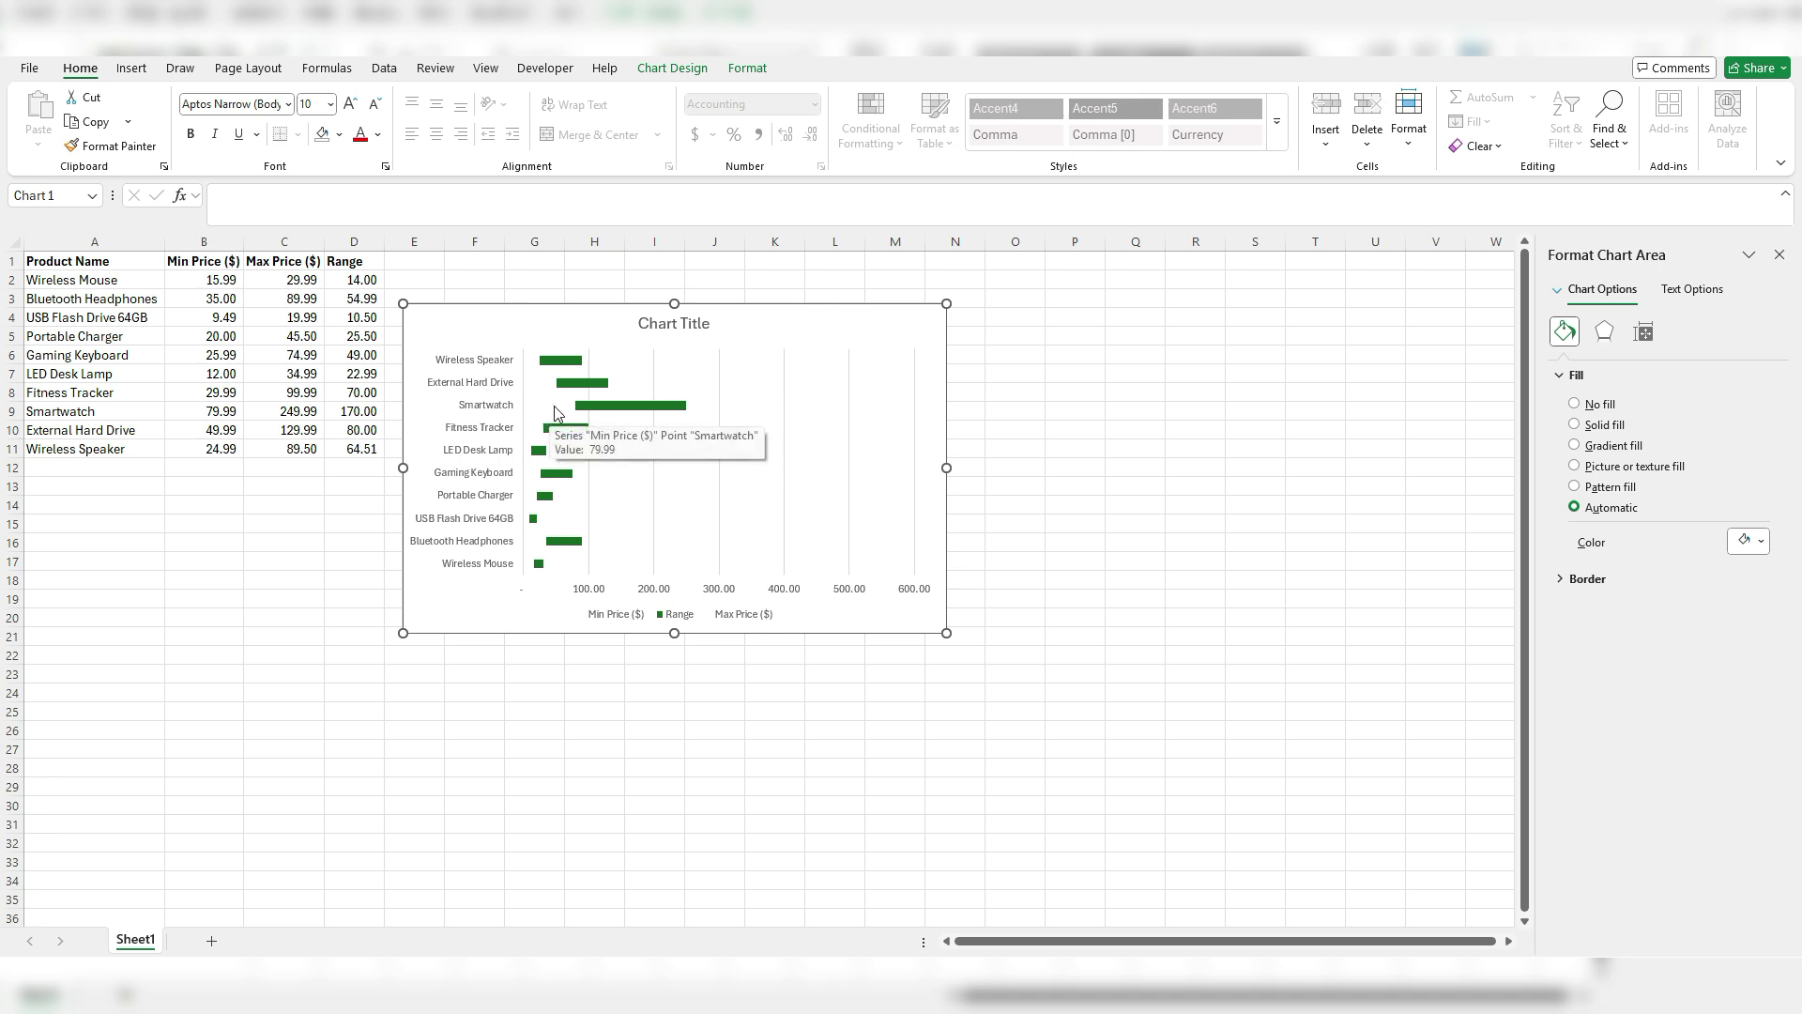
- Add data labels to the Min Price ($) series, showing values like 79.99 for Smartwatch
left_click(556, 407)
left_click(561, 408)
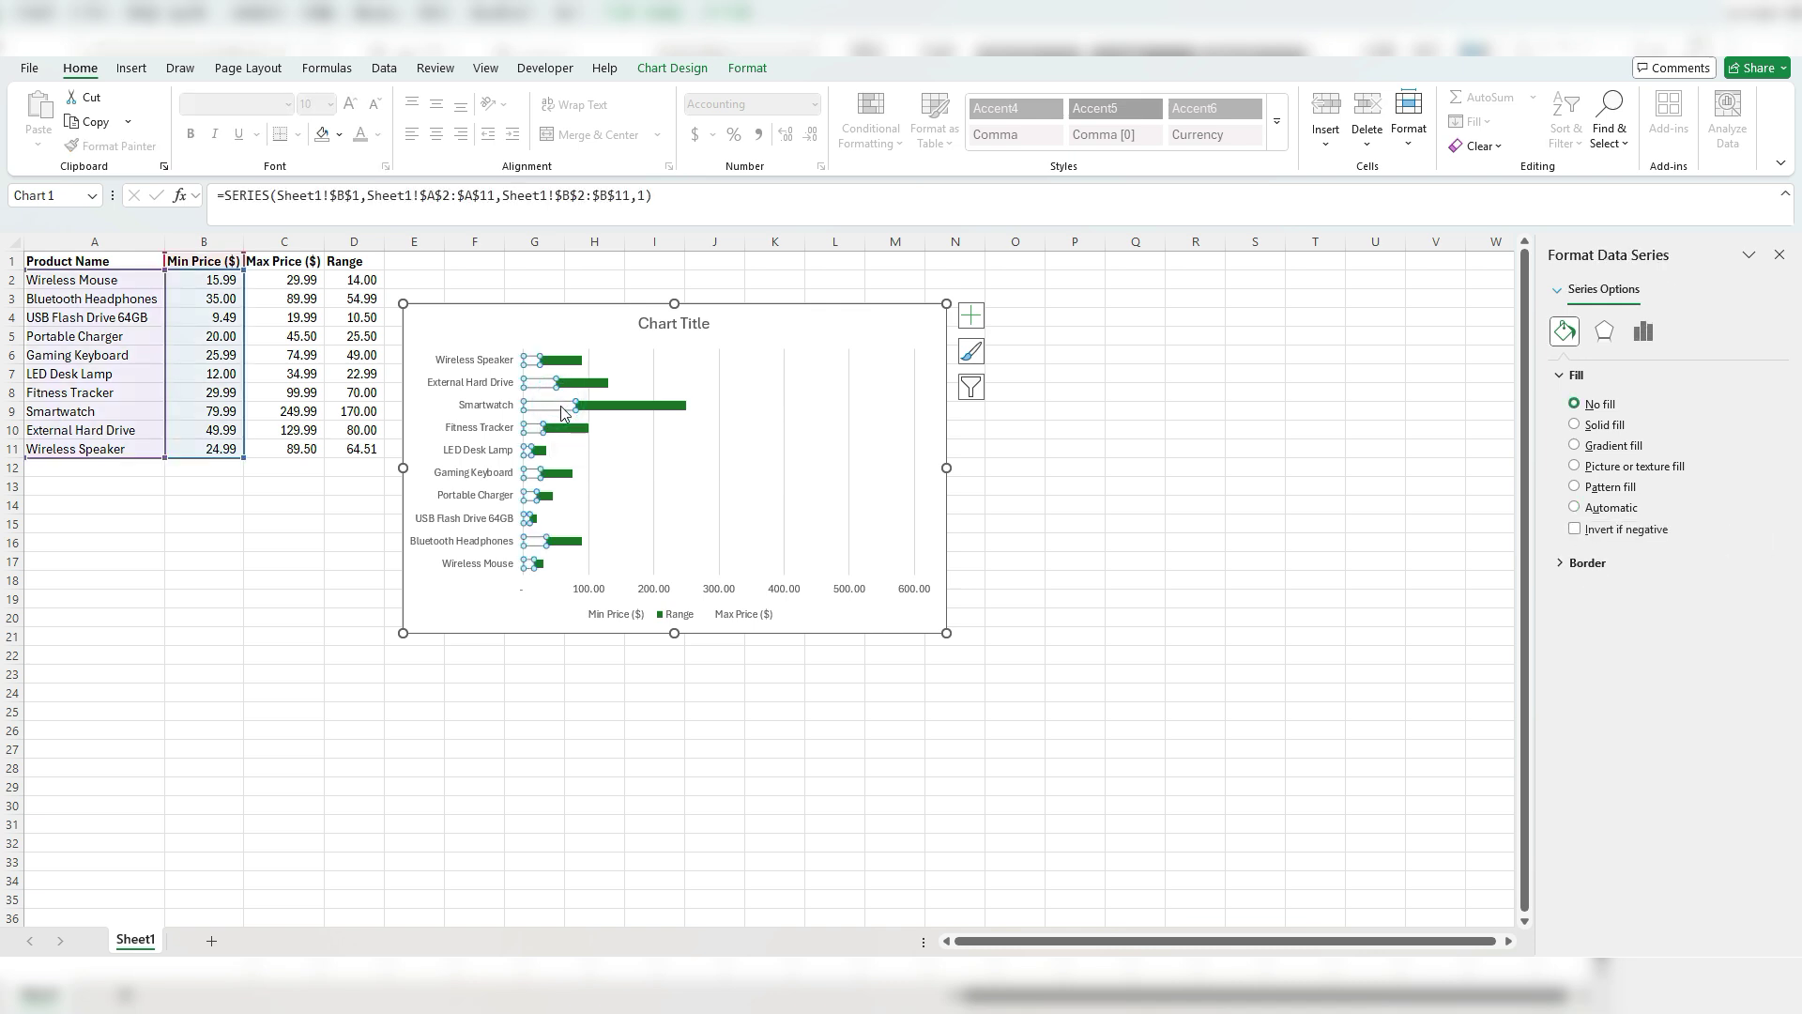
mouse_move(545, 409)
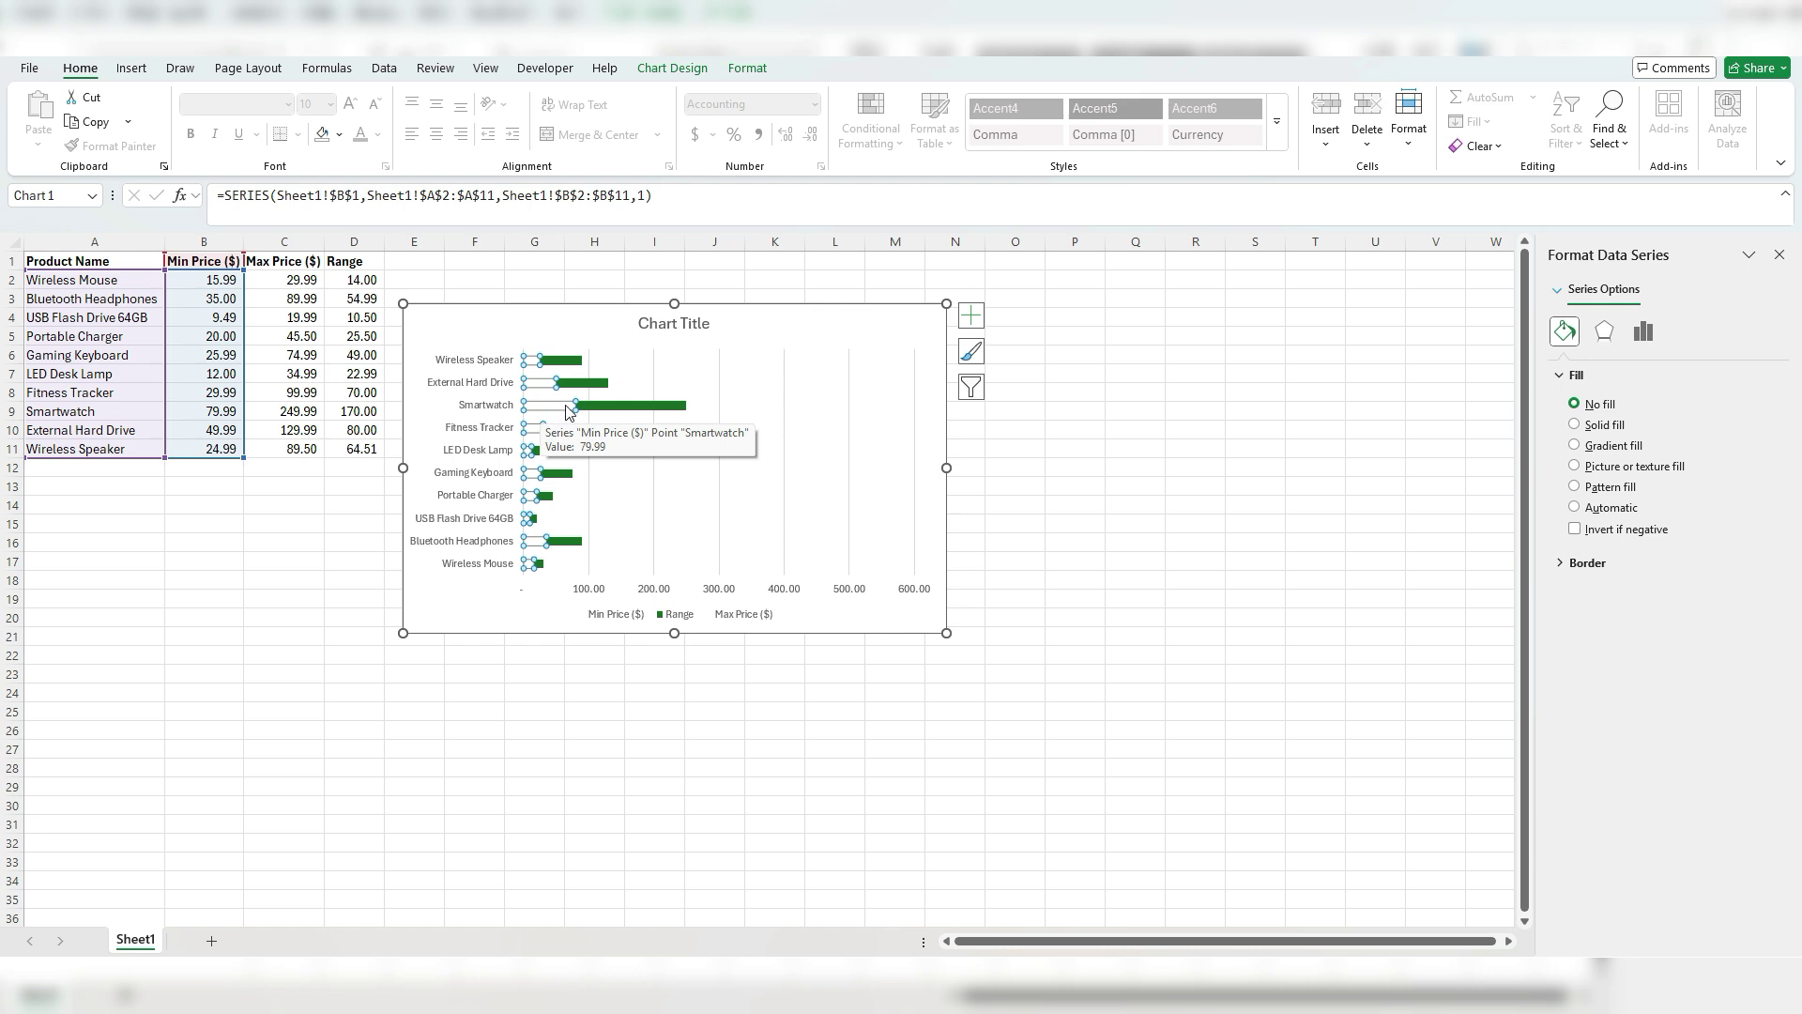
right_click(567, 405)
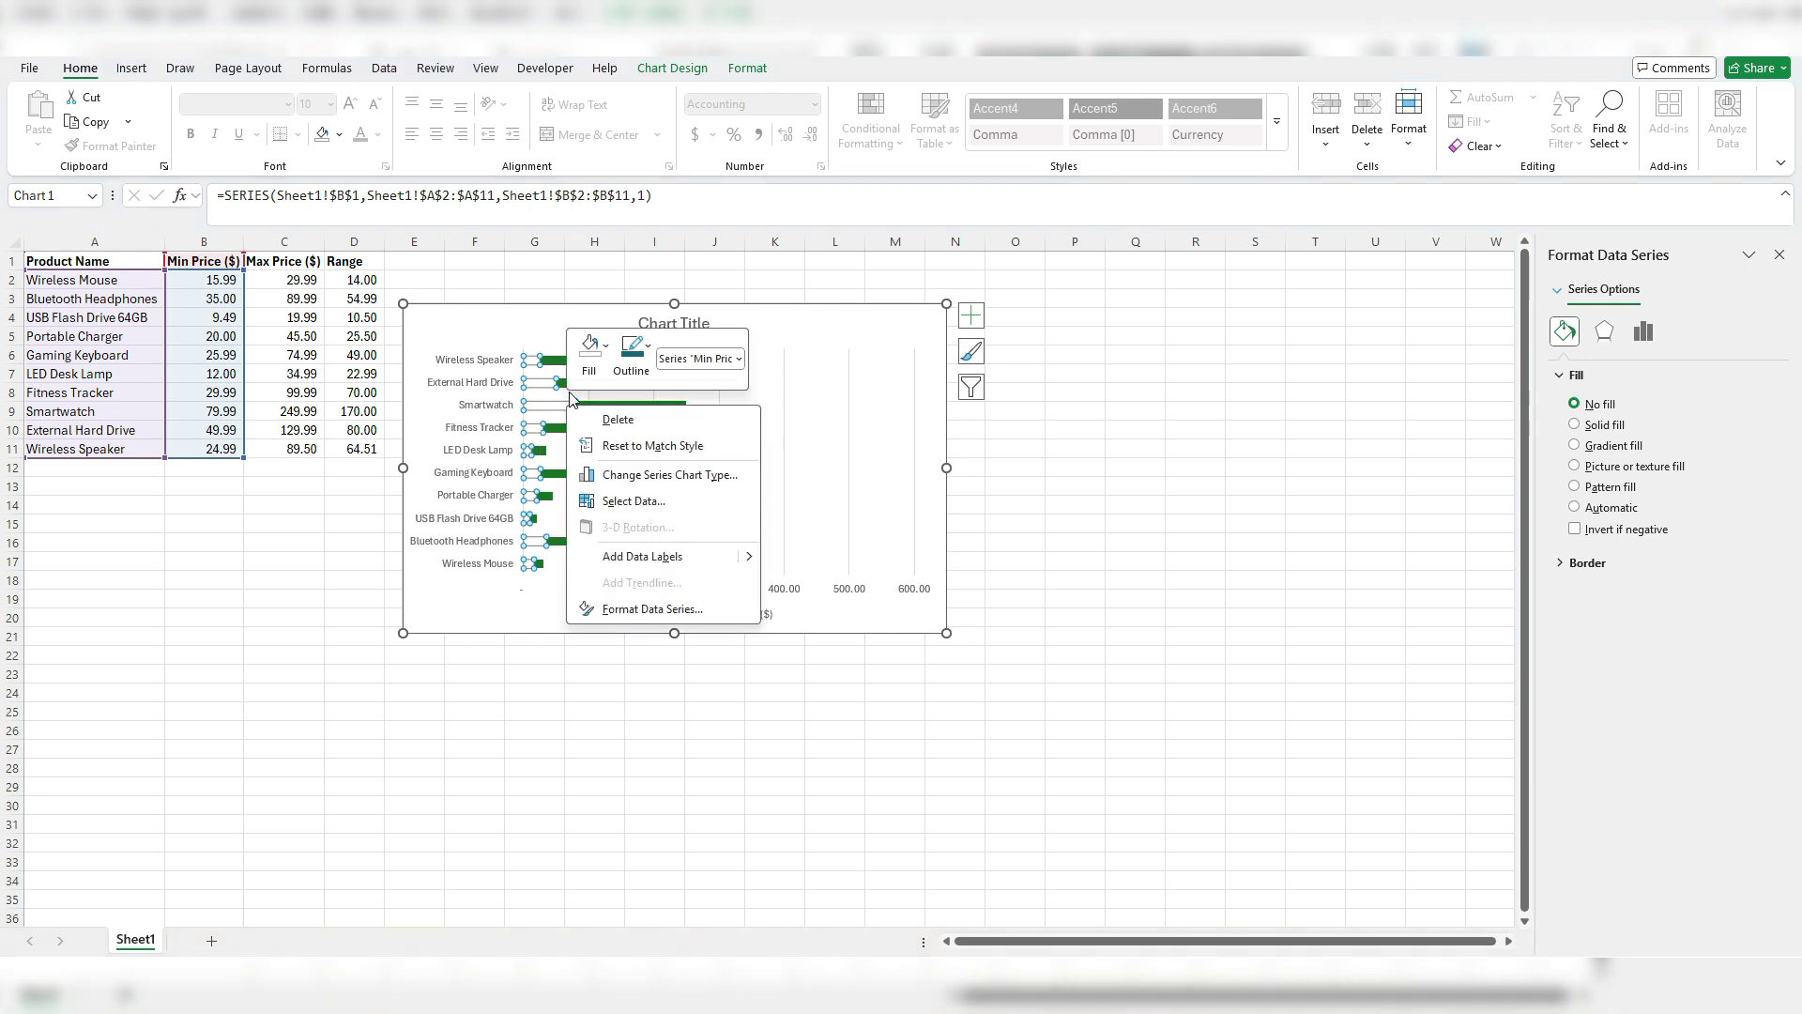
left_click(639, 557)
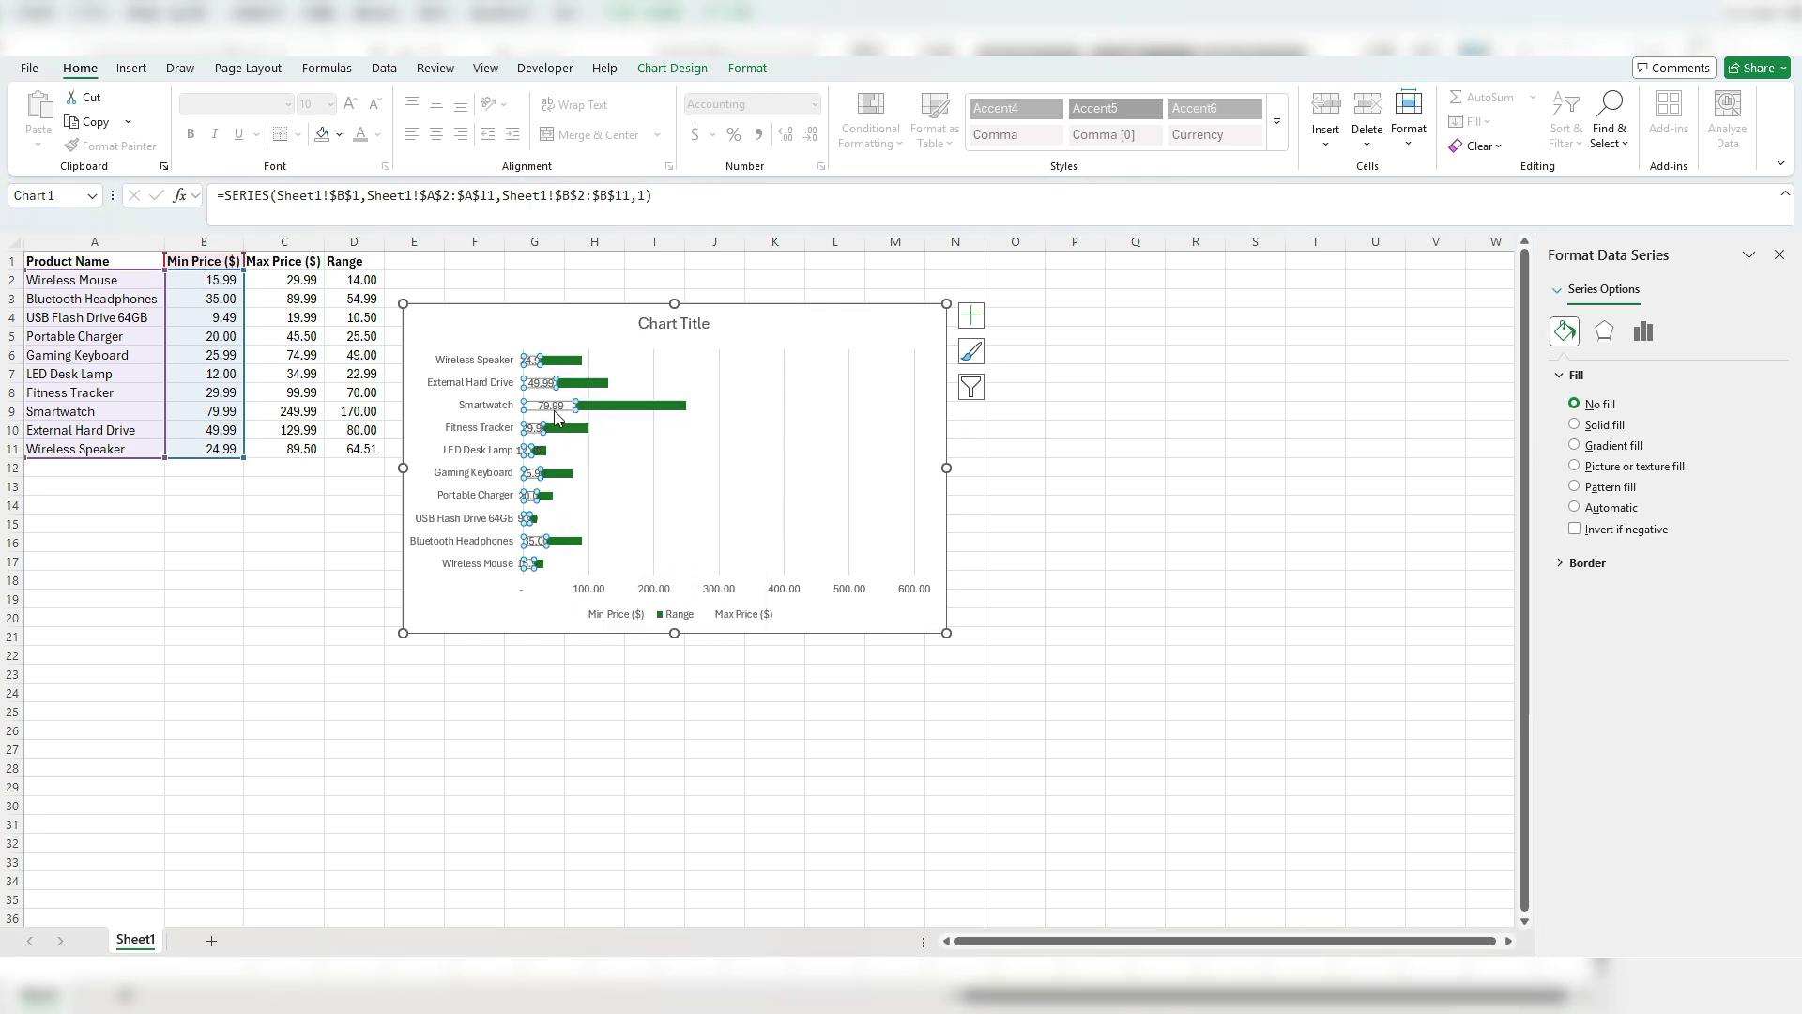
- Try Inside End and Inside Base label positions, then enlarge the chart down and right
right_click(554, 409)
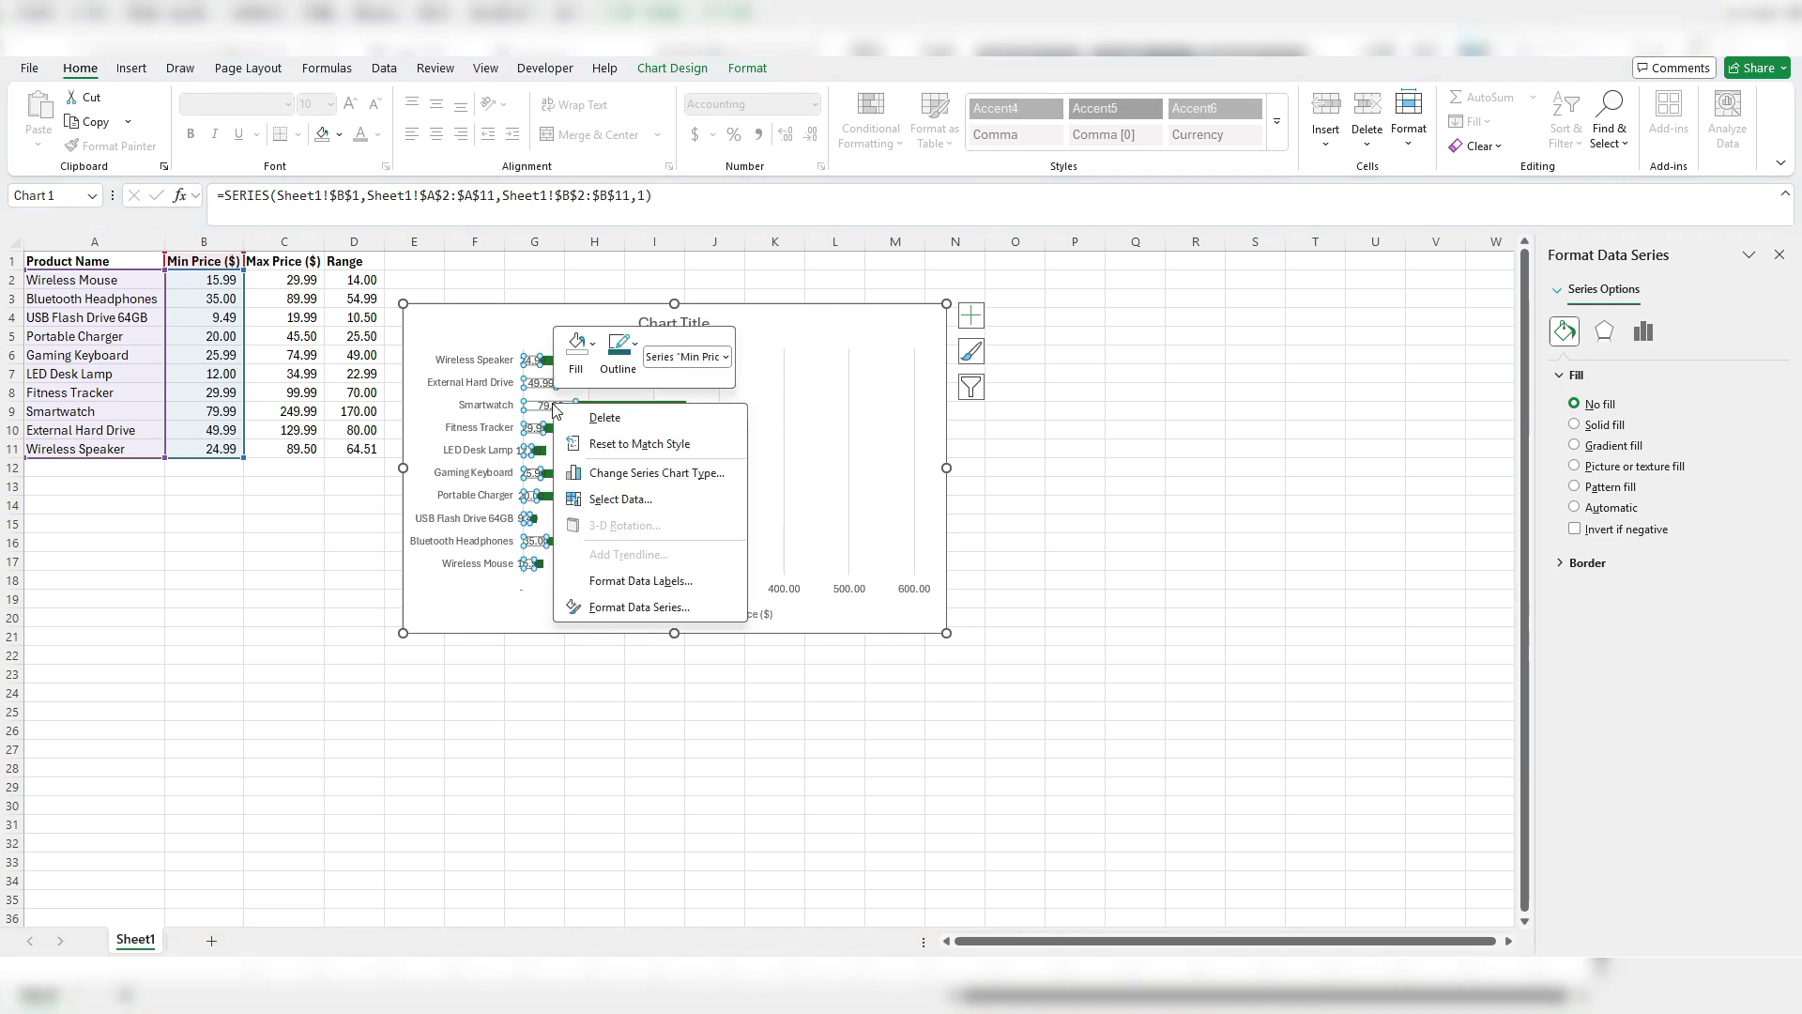
left_click(638, 581)
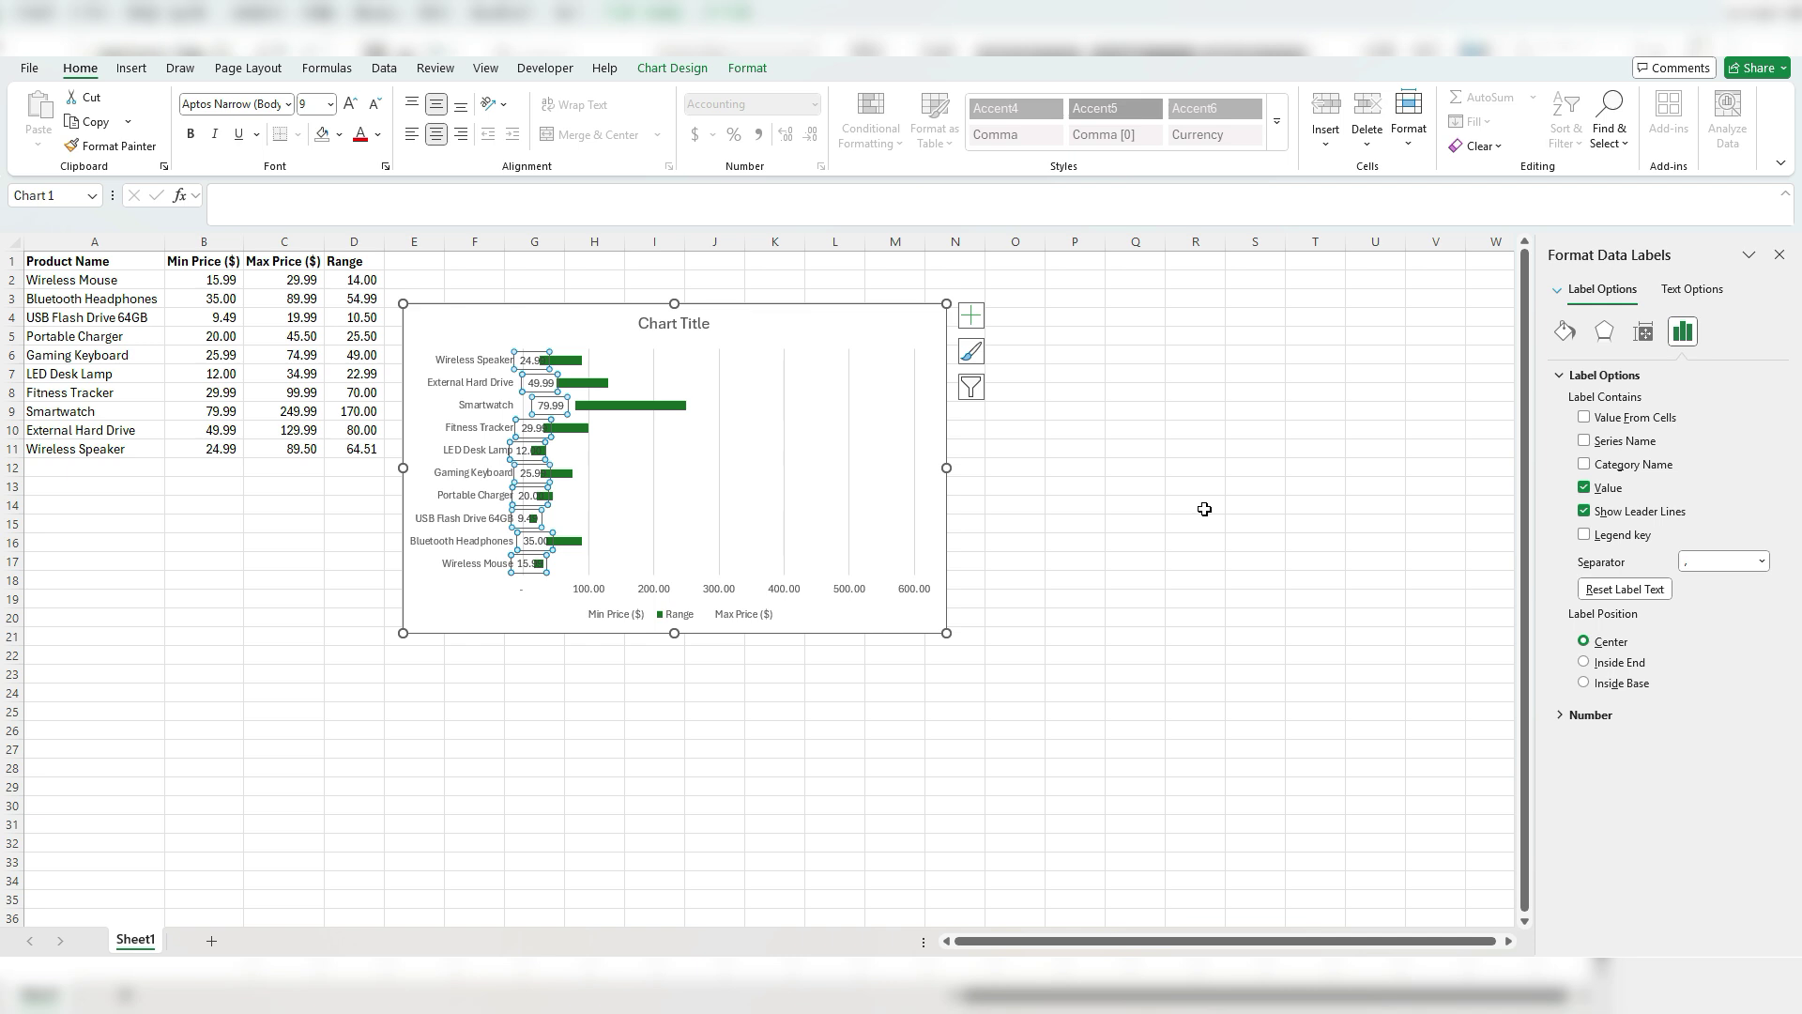
left_click(1628, 667)
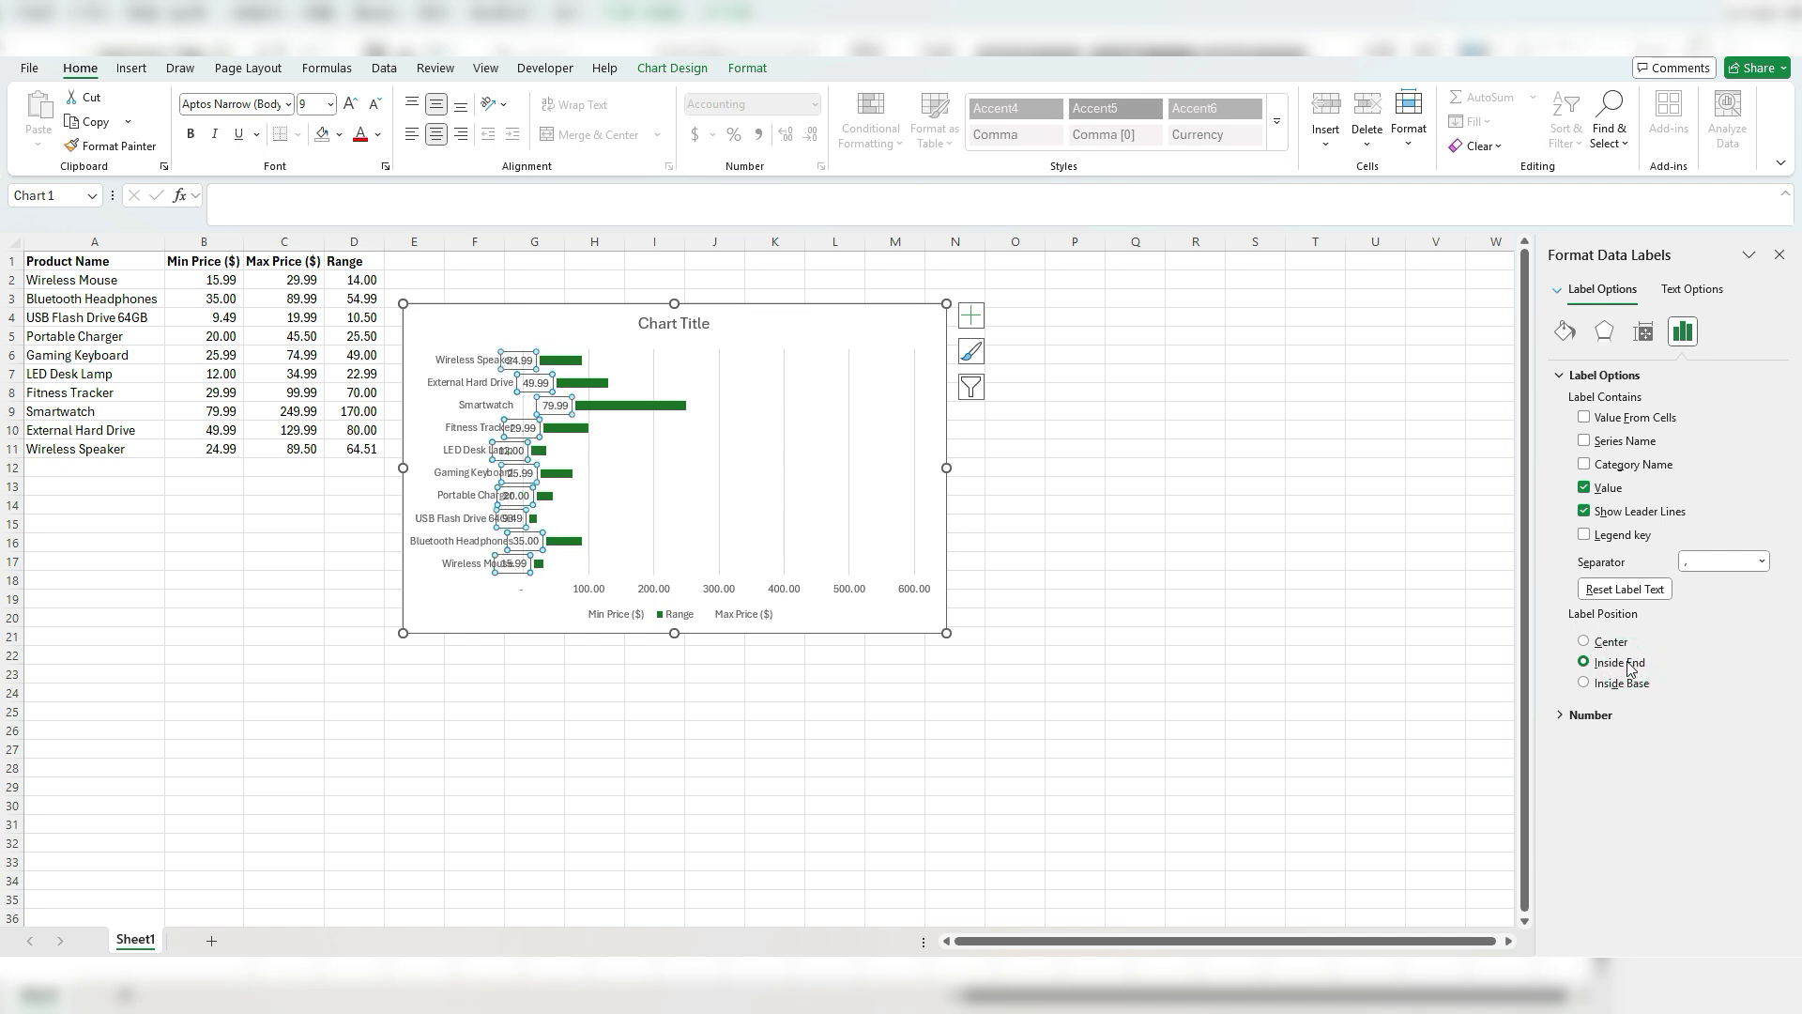
left_click(1637, 686)
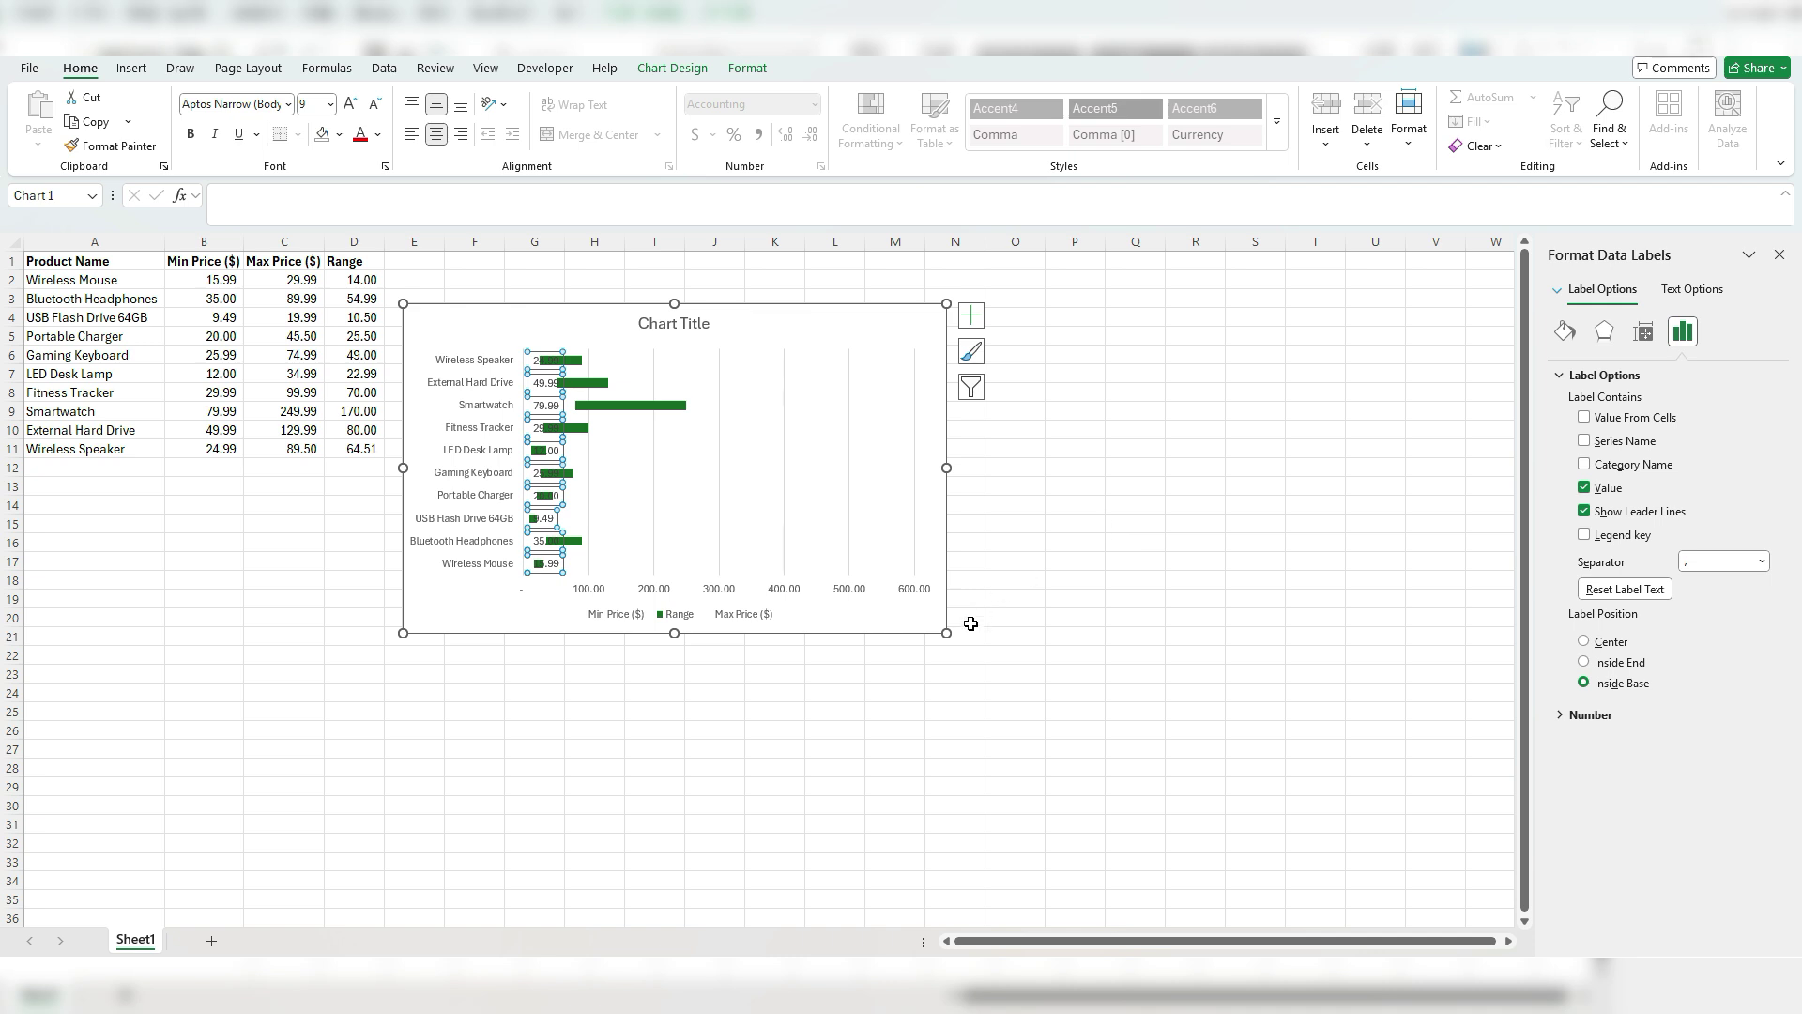
left_click_drag(946, 633, 1261, 776)
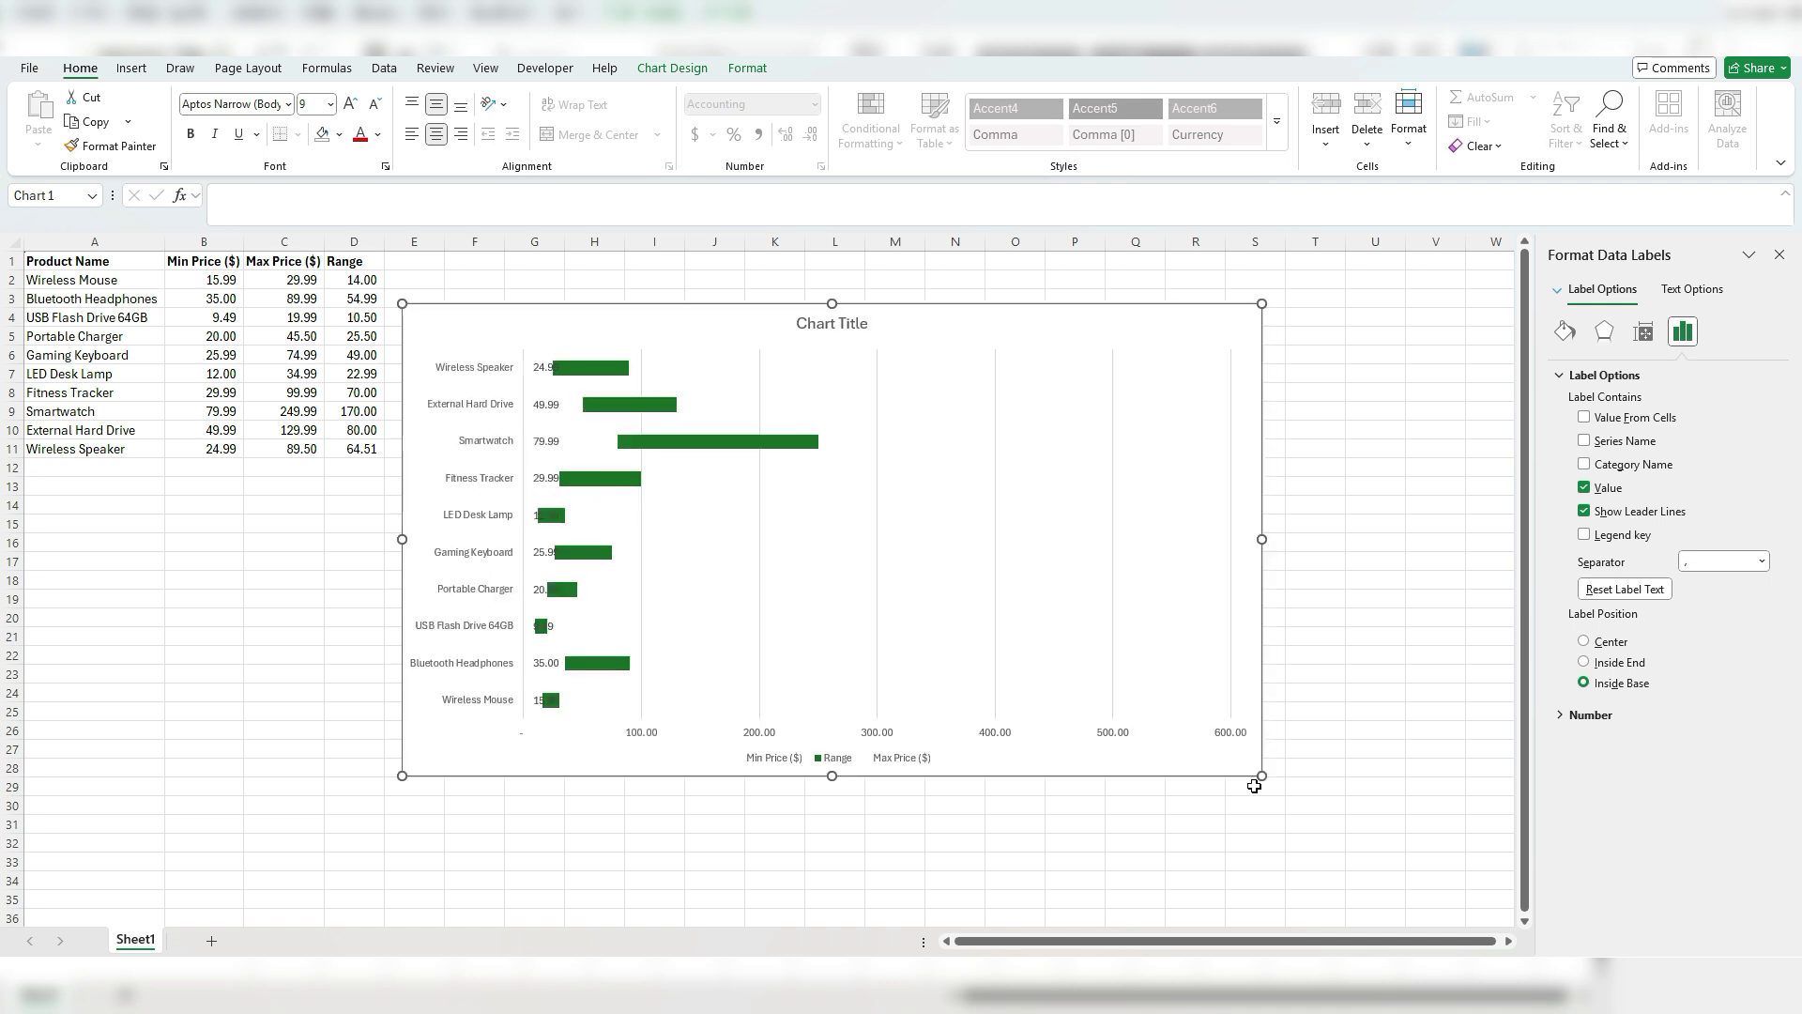
left_click_drag(1262, 539, 1347, 539)
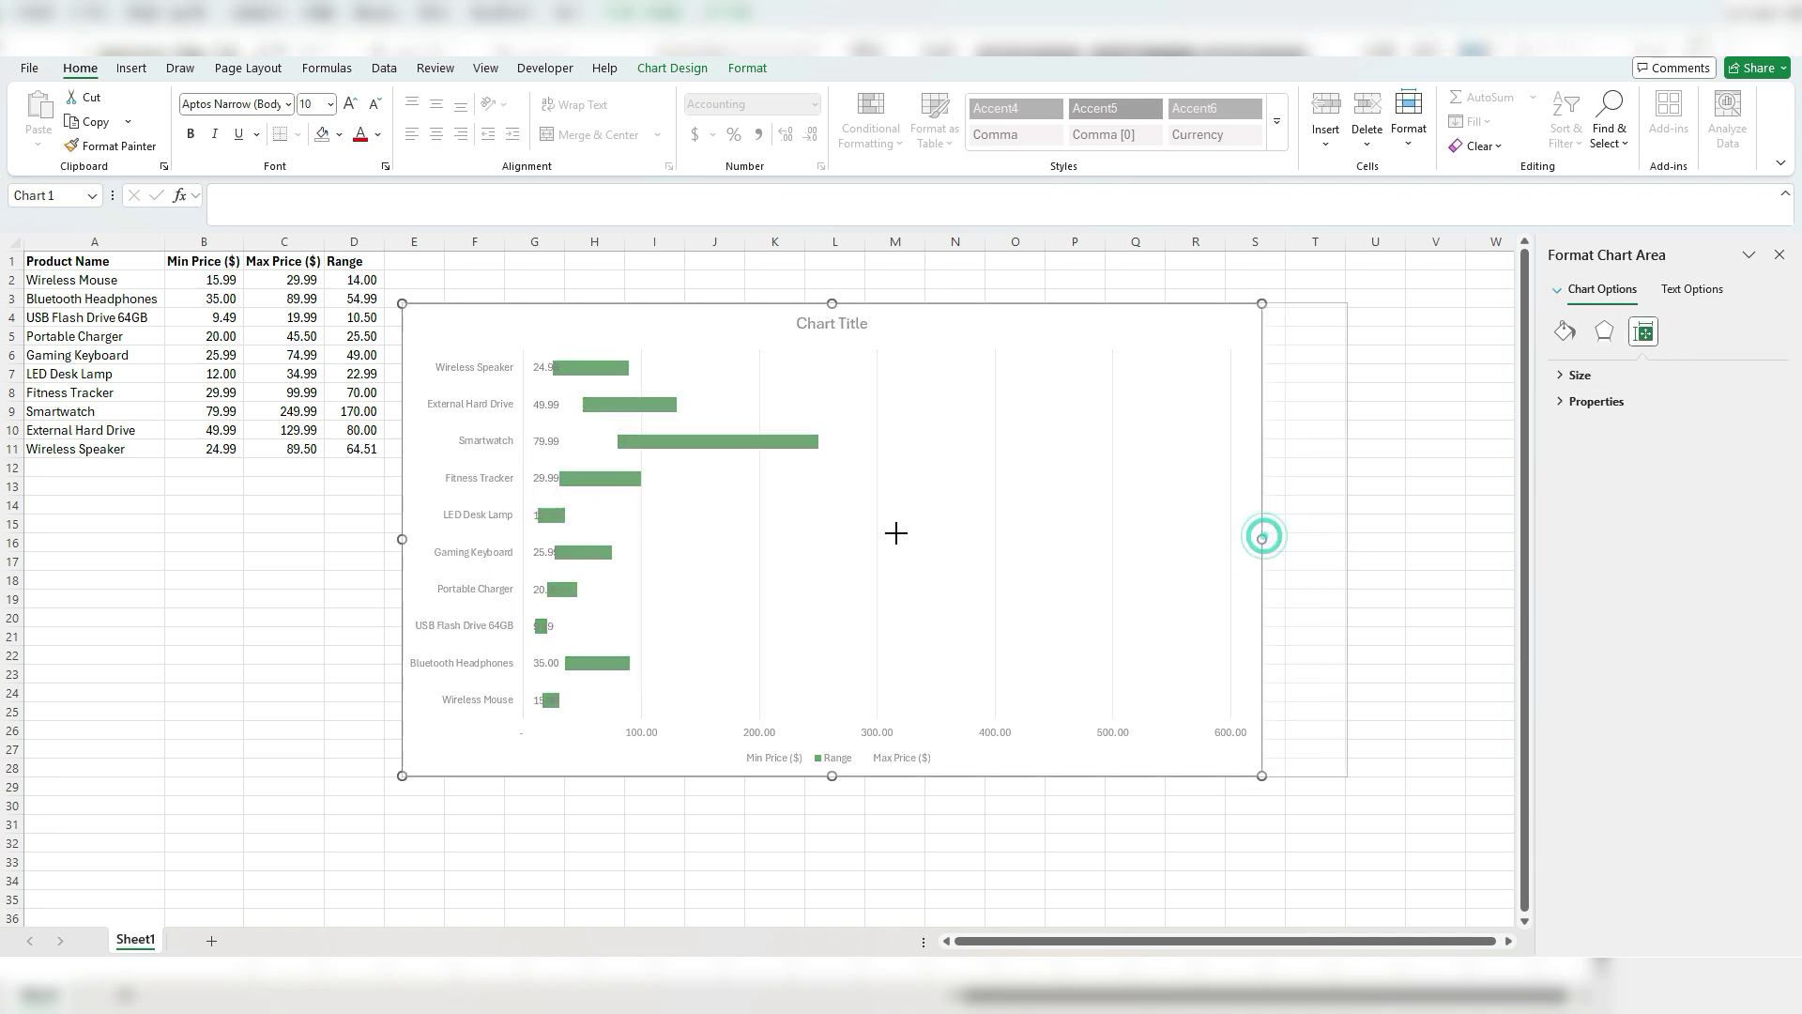
- Set the Min Price labels to Inside End, left of each green bar, and widen the chart leftward
left_click(552, 441)
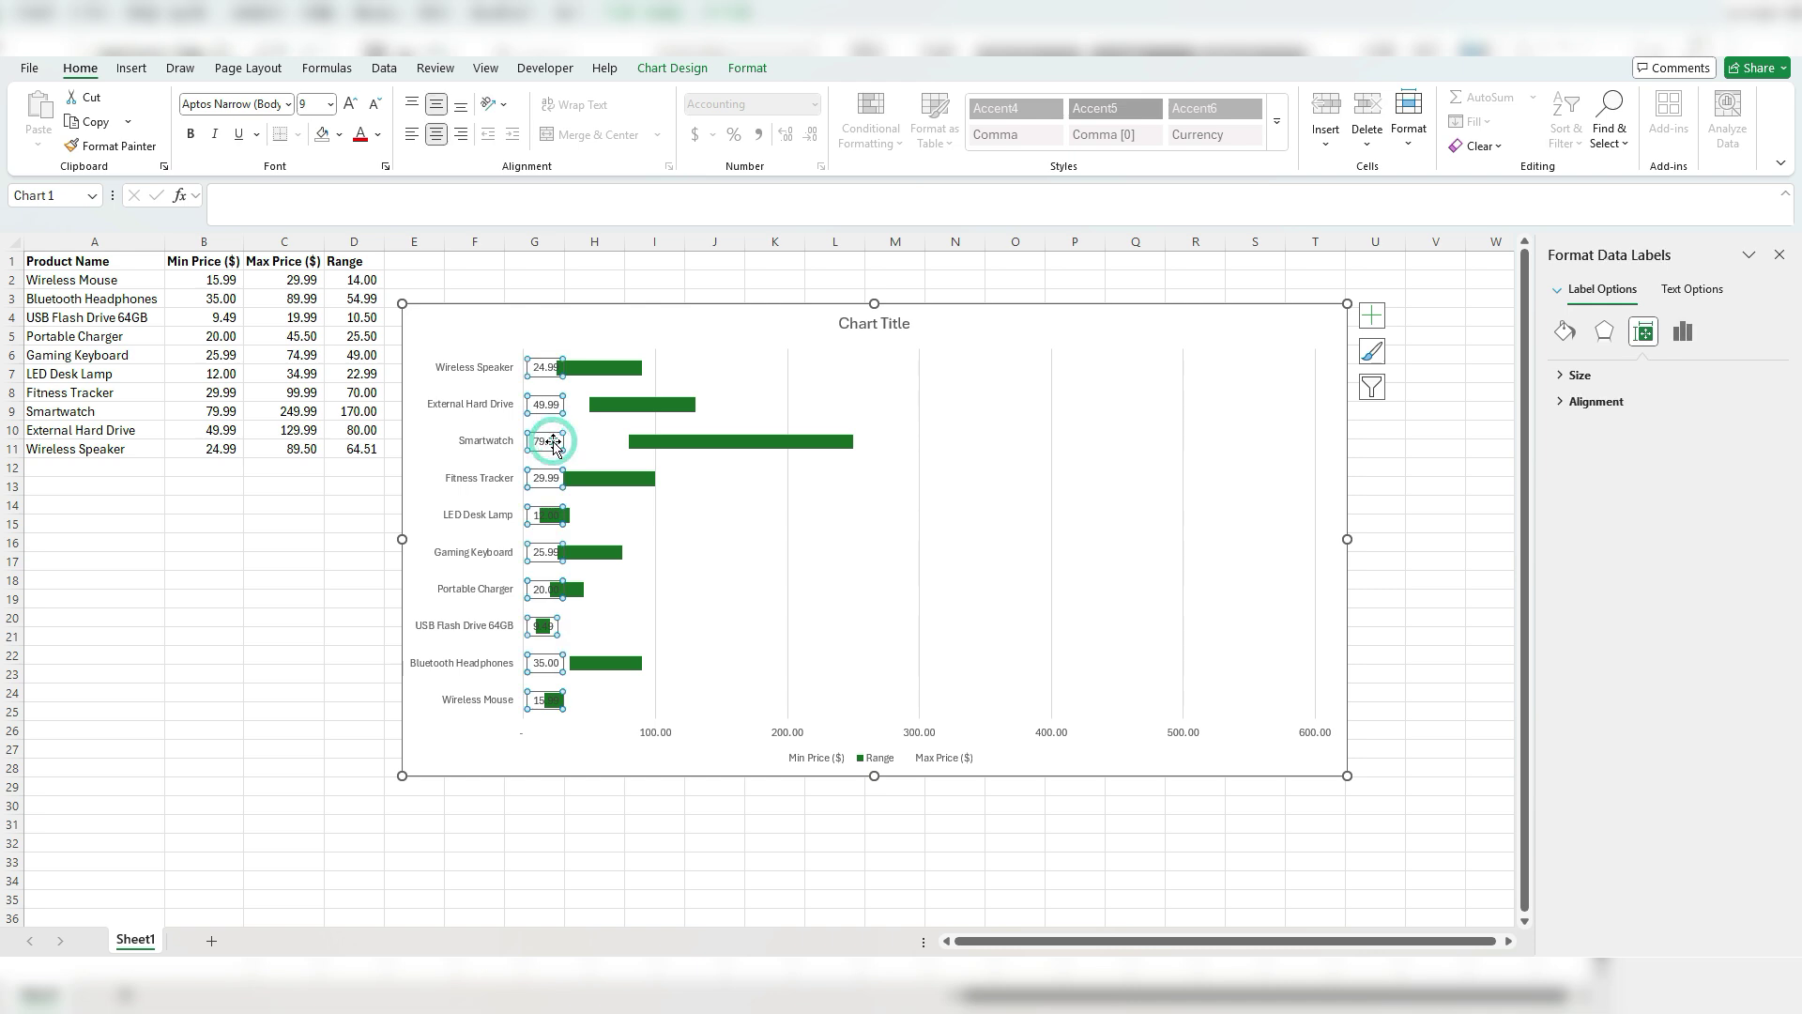
right_click(554, 443)
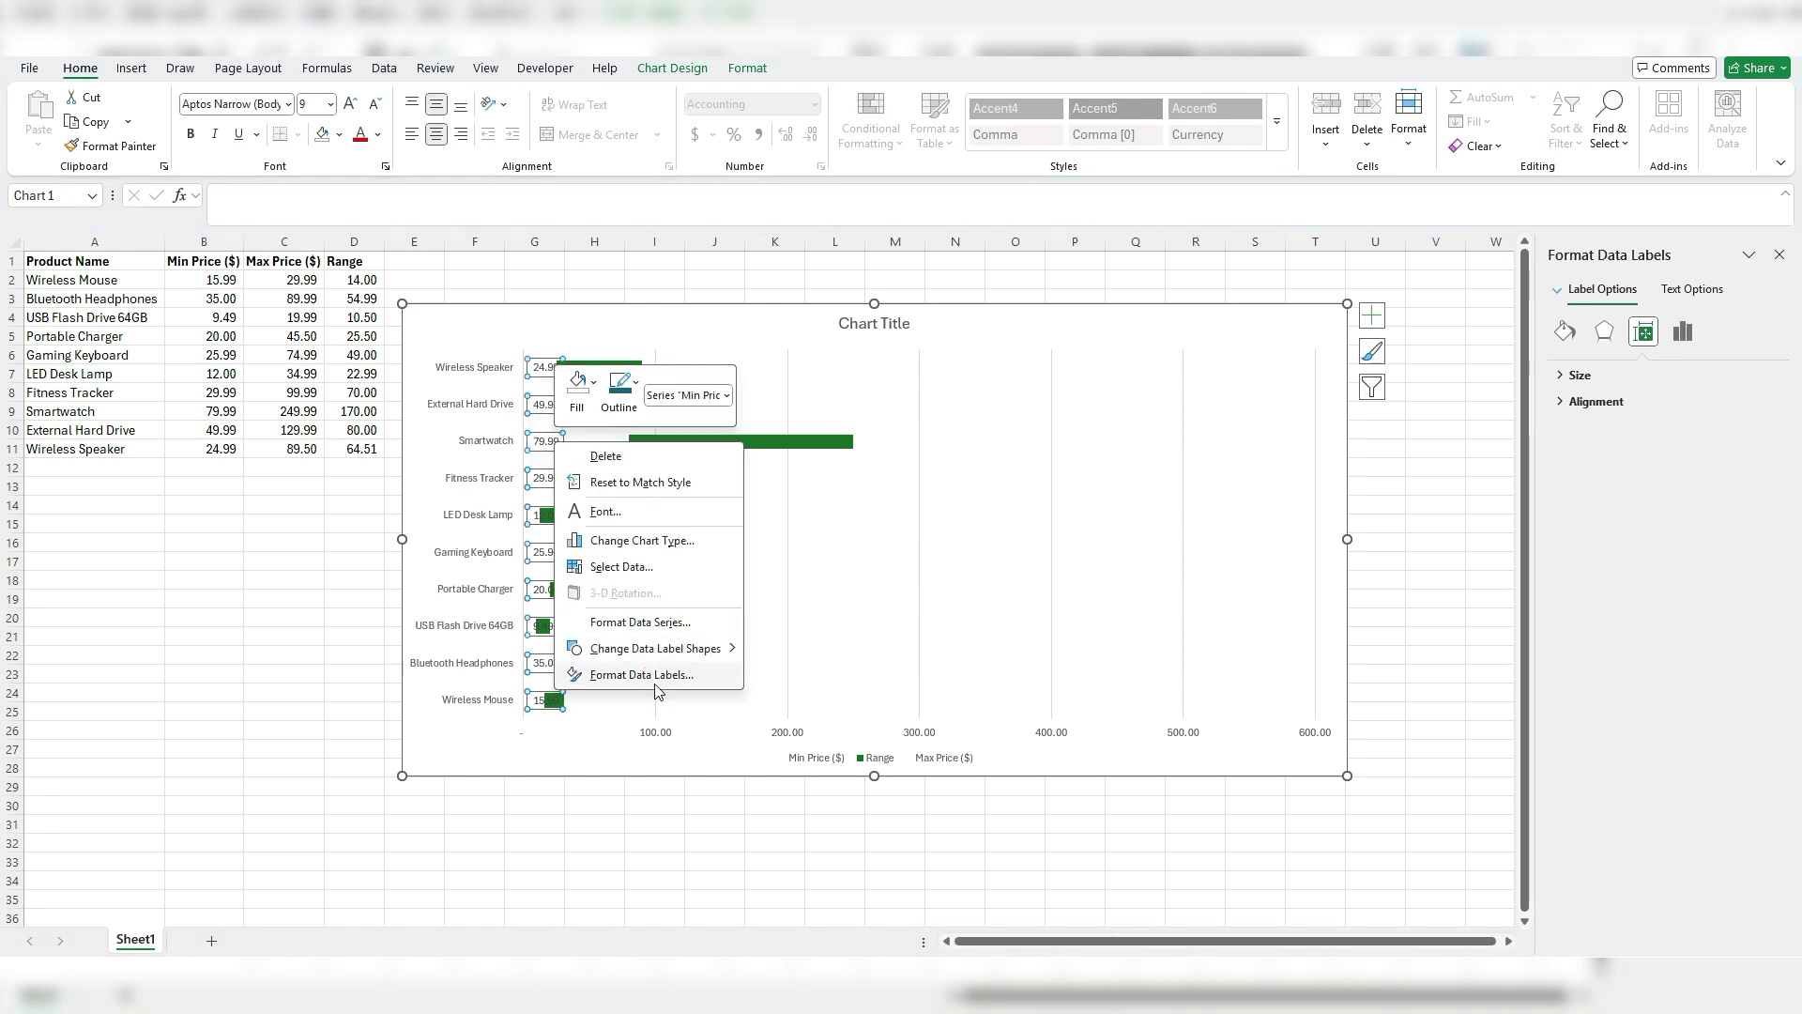
left_click(657, 675)
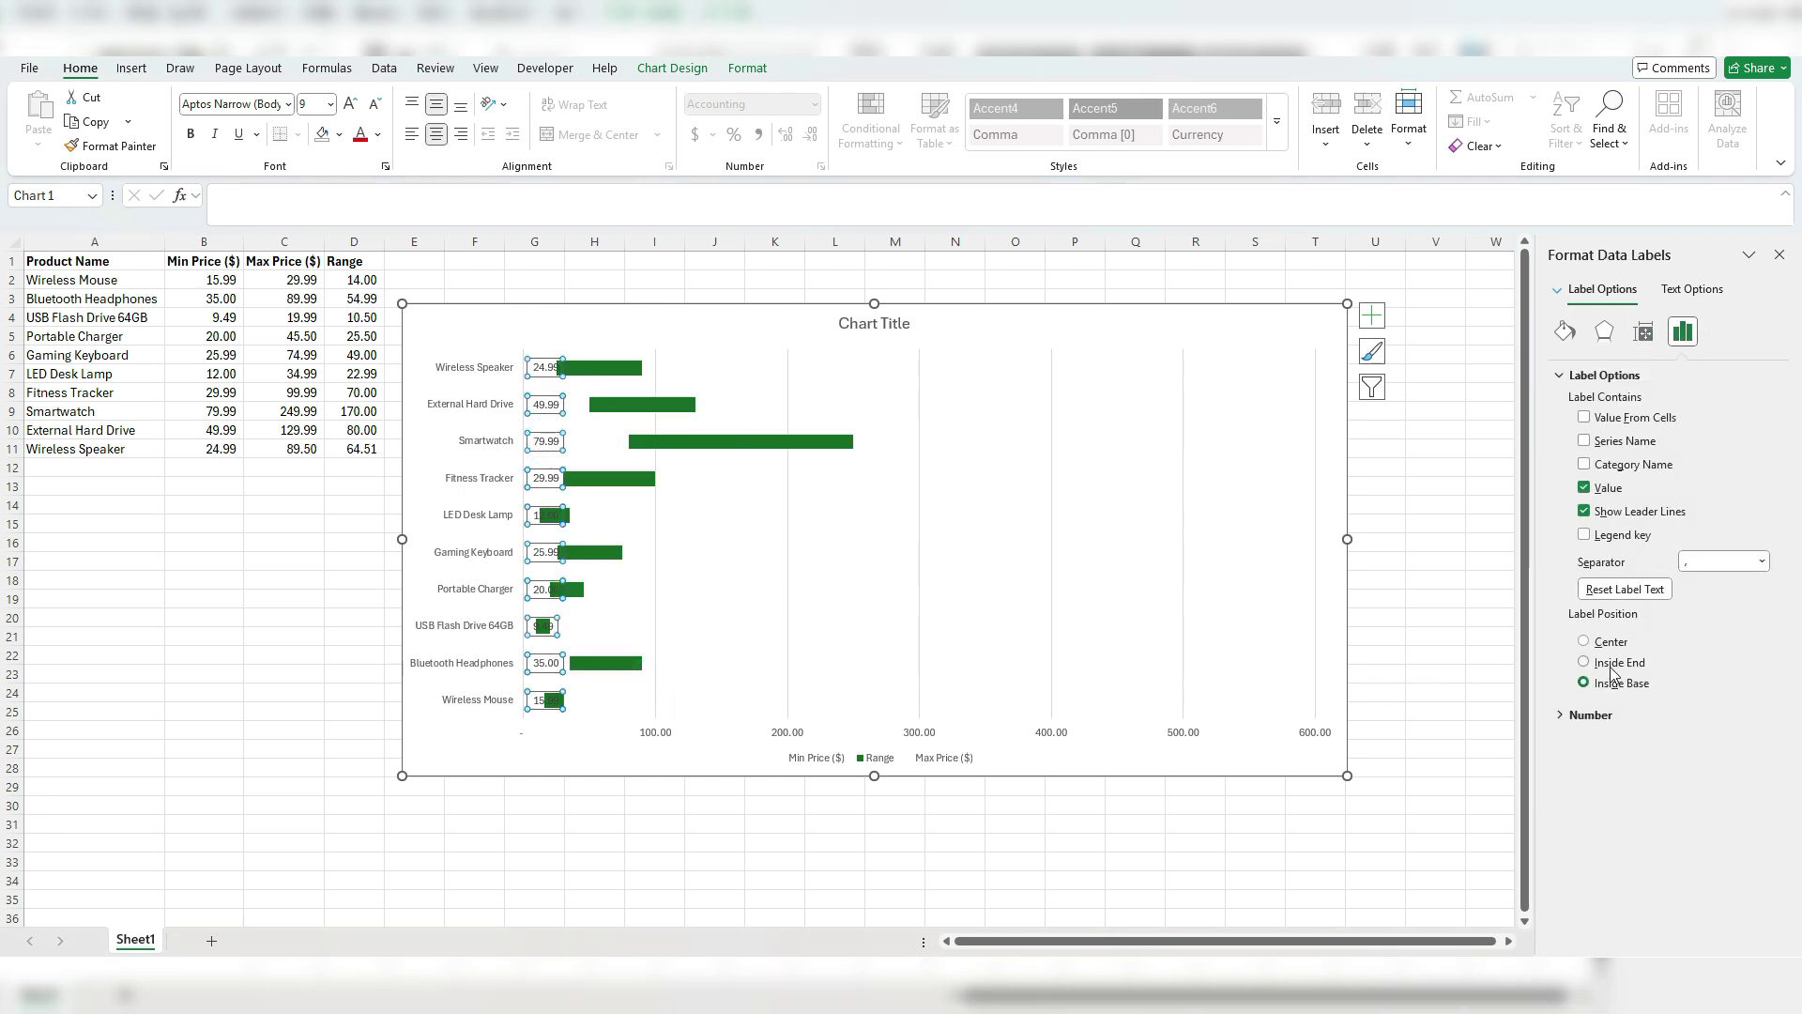
left_click(1586, 663)
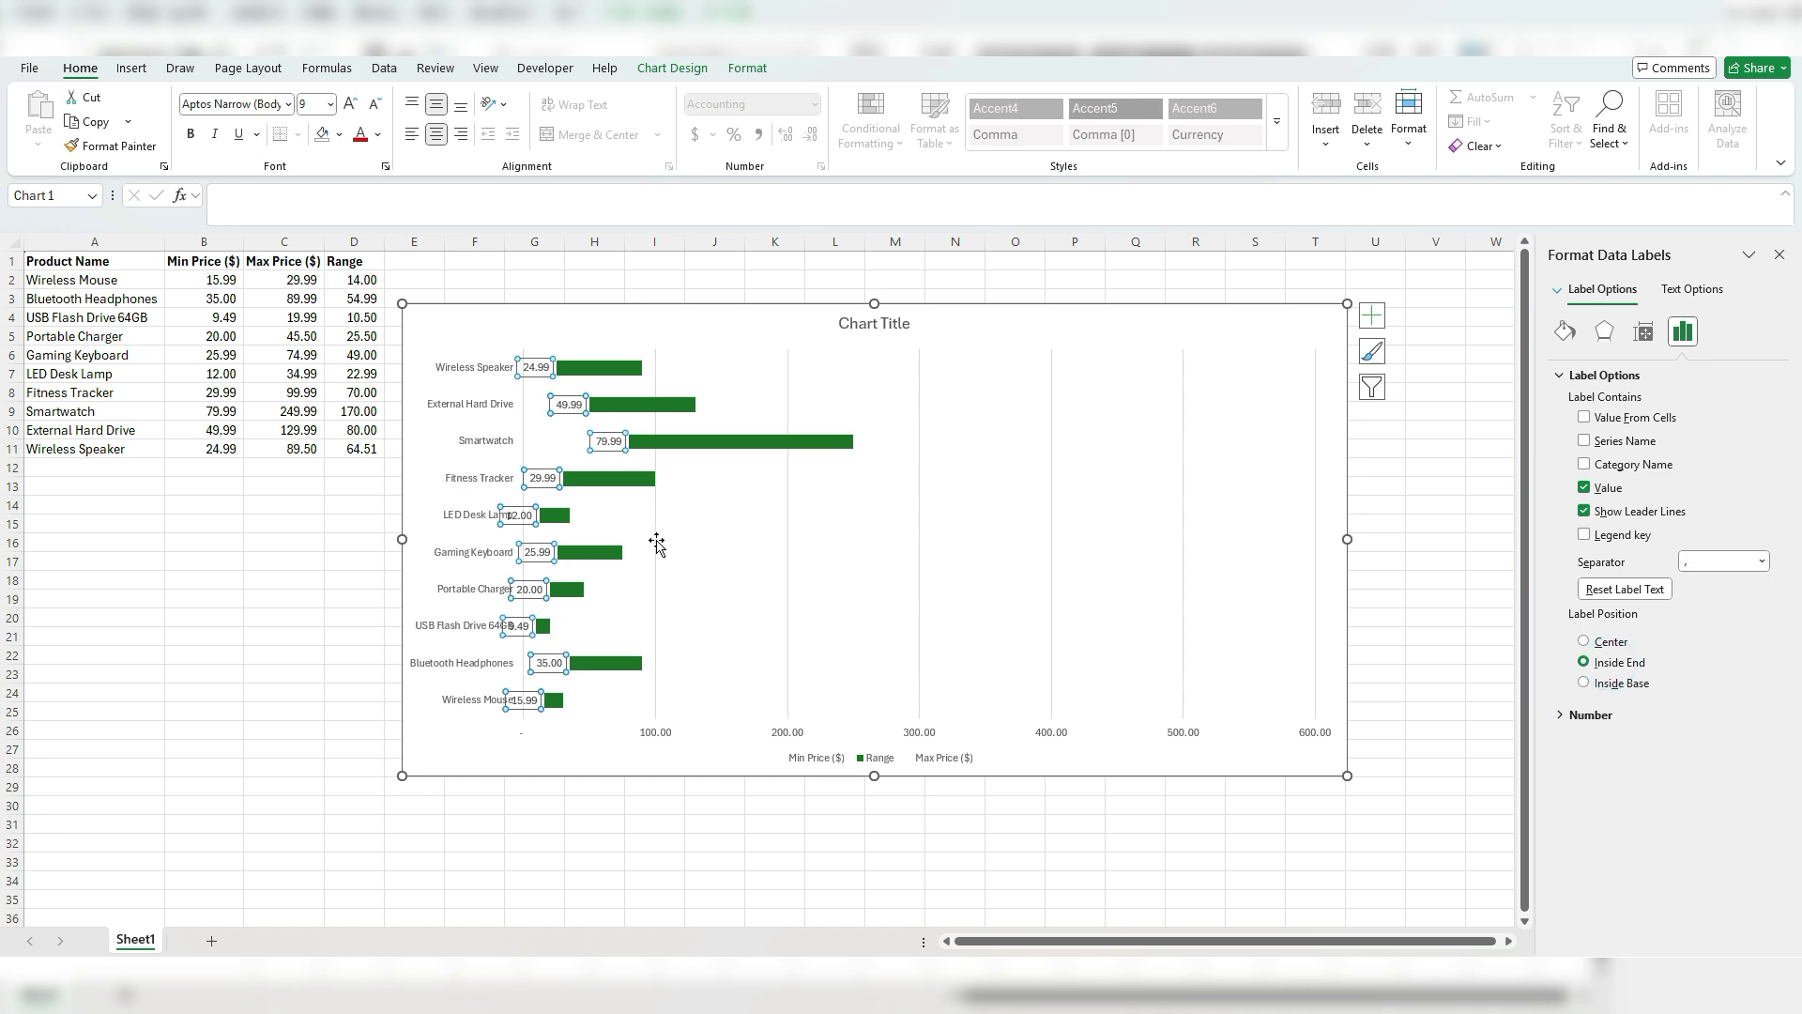
left_click_drag(401, 536, 245, 538)
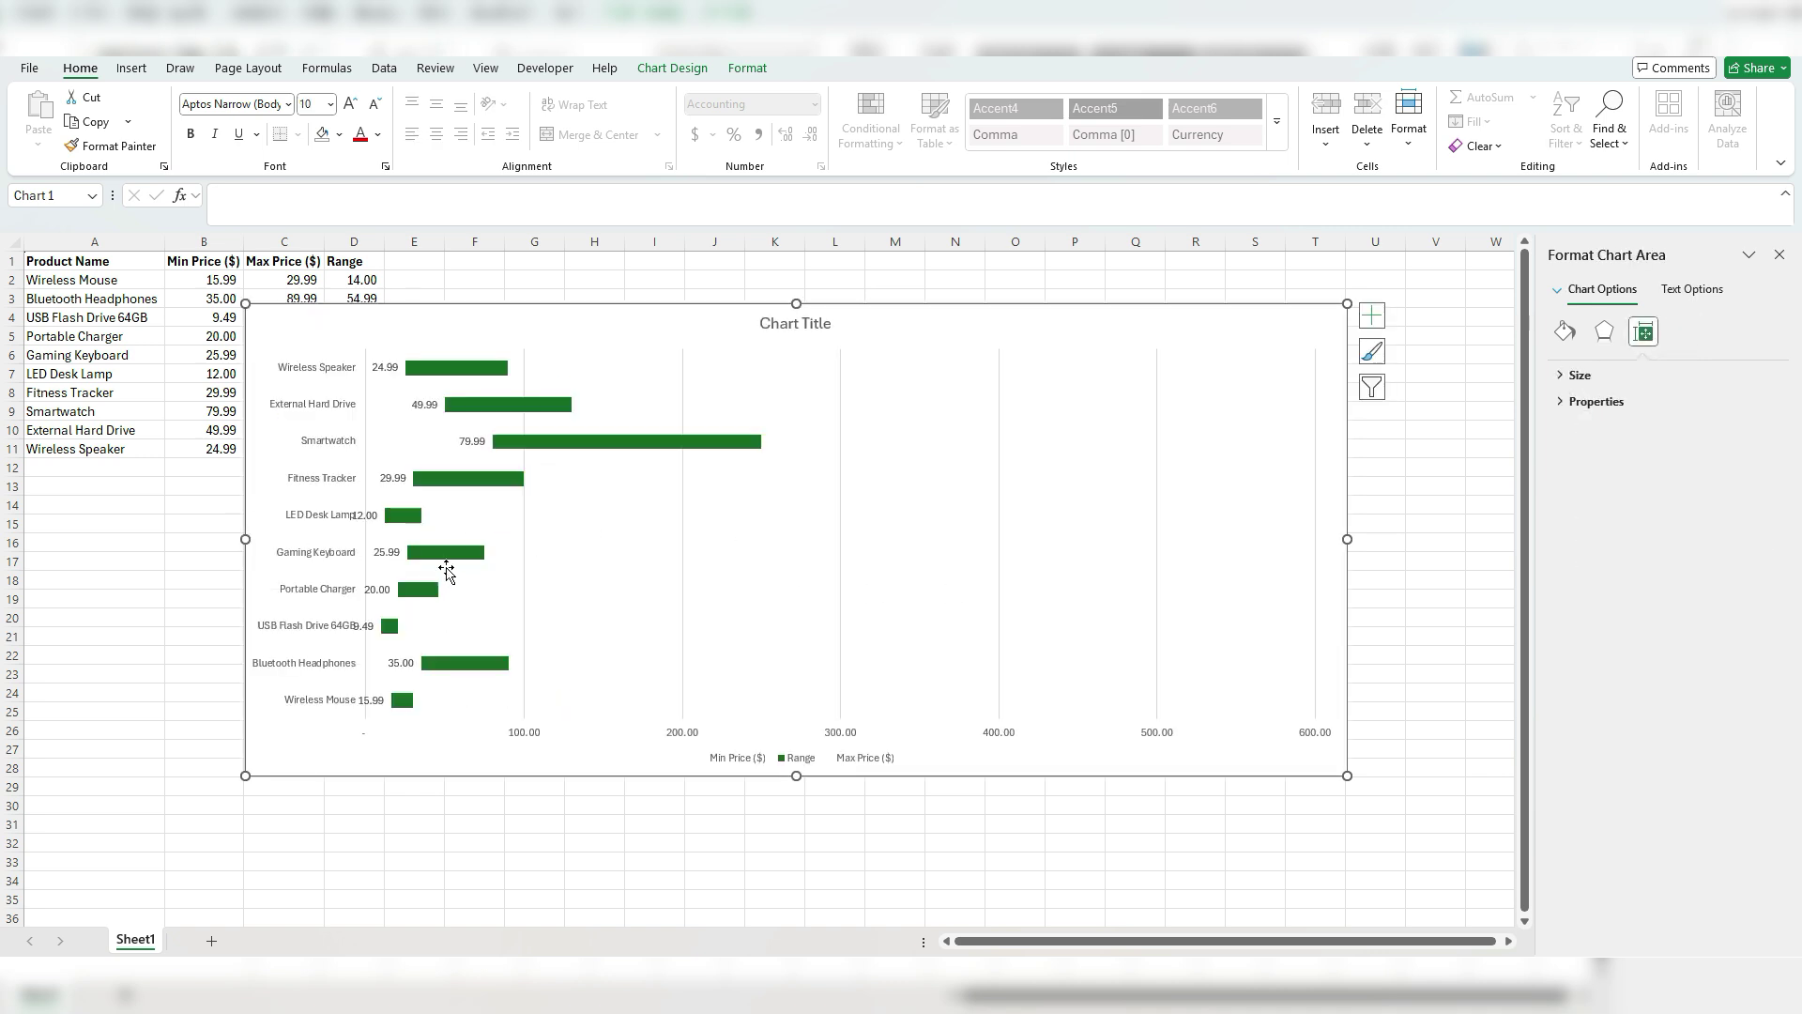
left_click(693, 733)
- Change the horizontal price axis maximum bound from 600 to 300
right_click(692, 733)
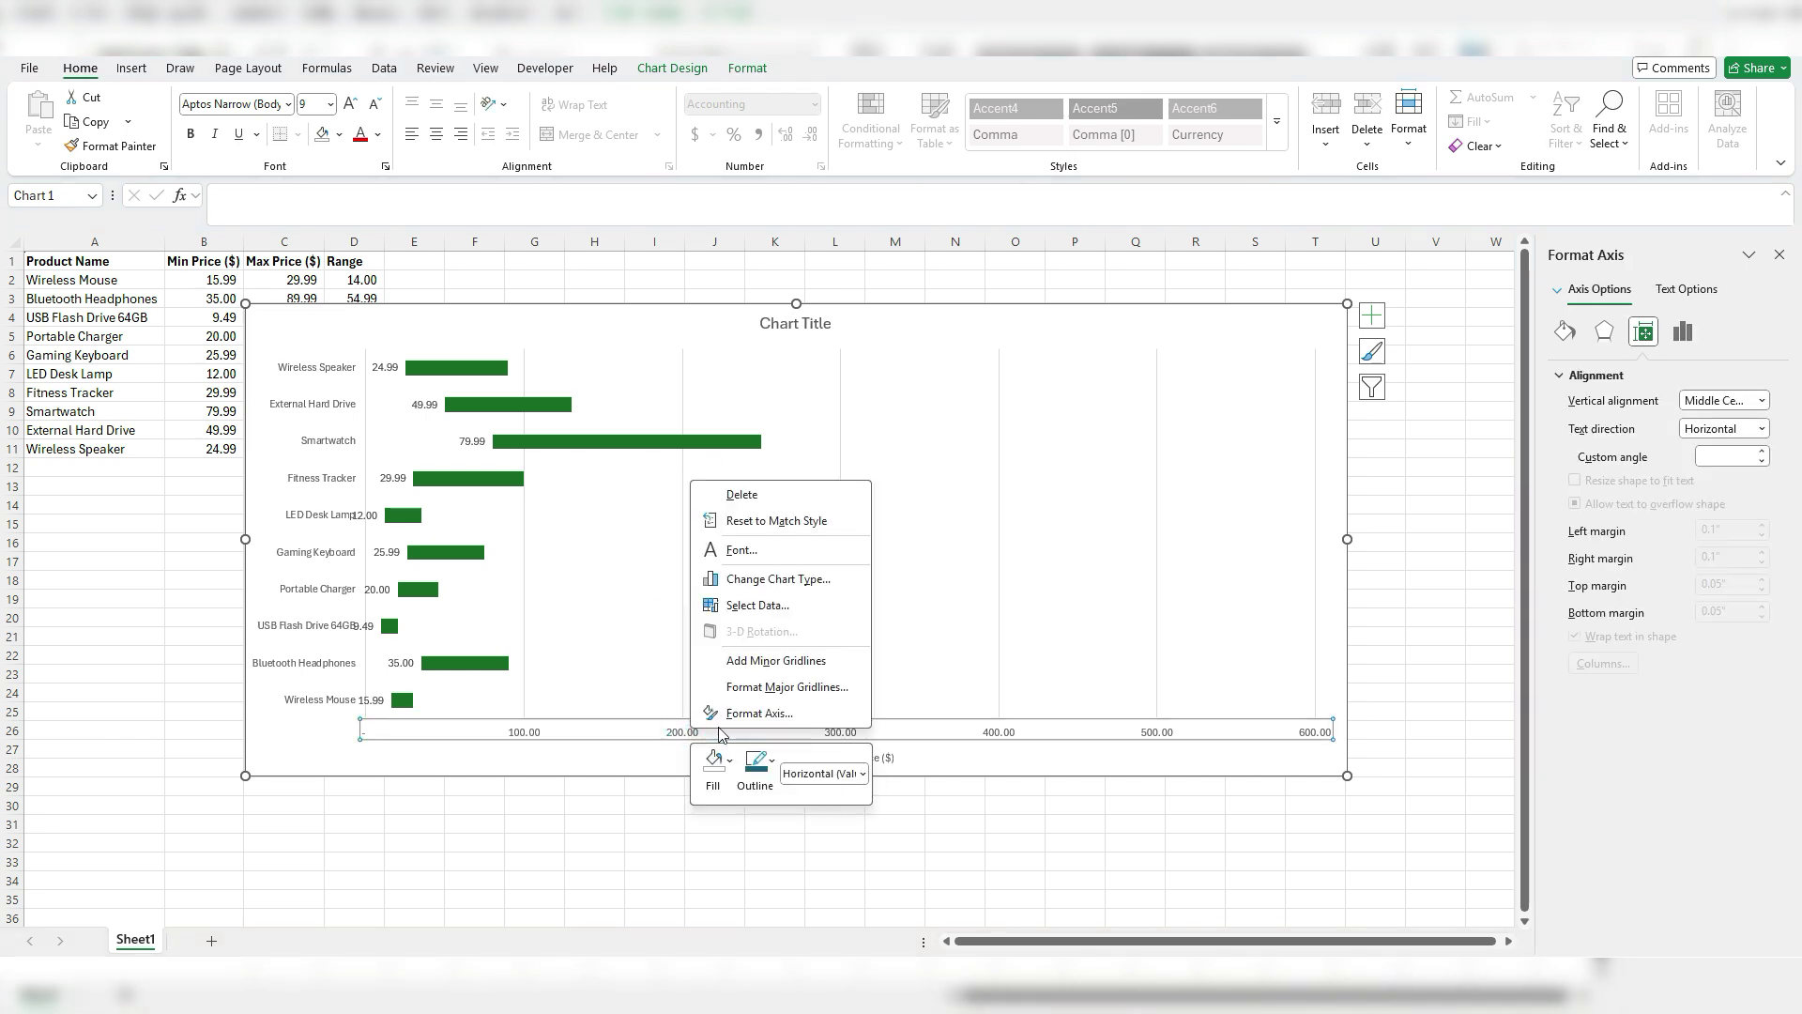
left_click(765, 713)
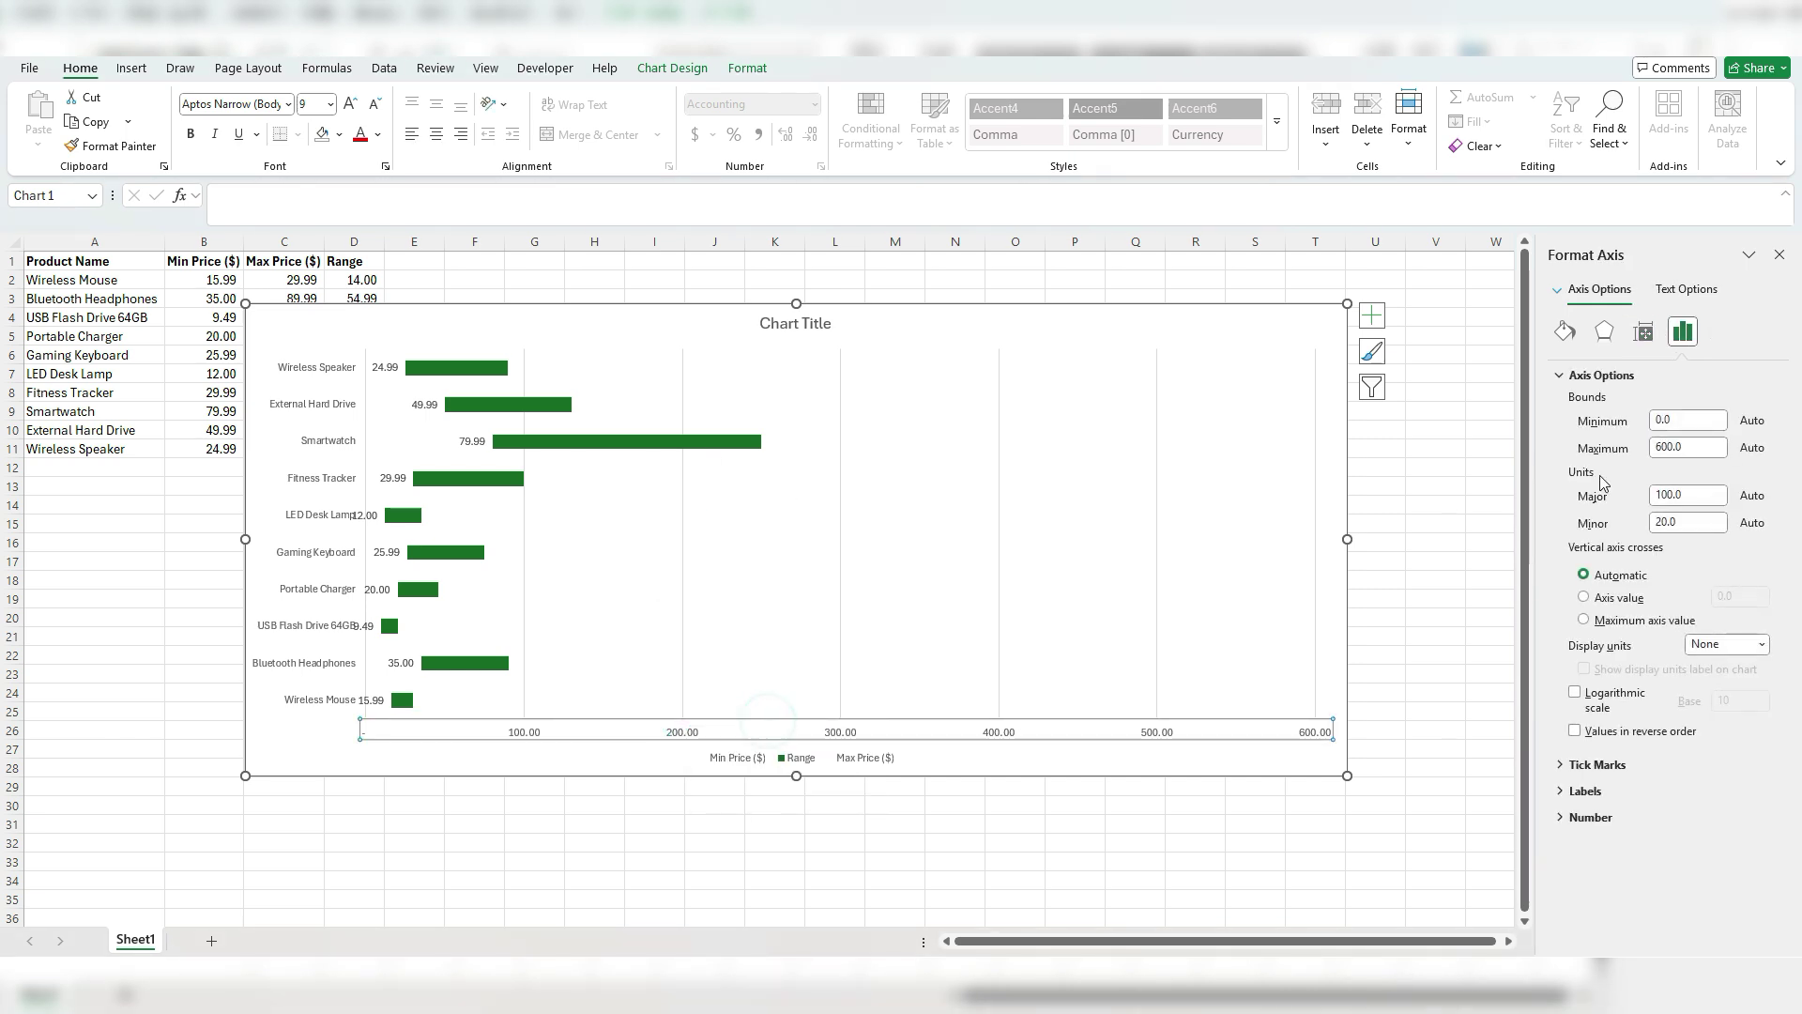
double_click(1681, 447)
type("3")
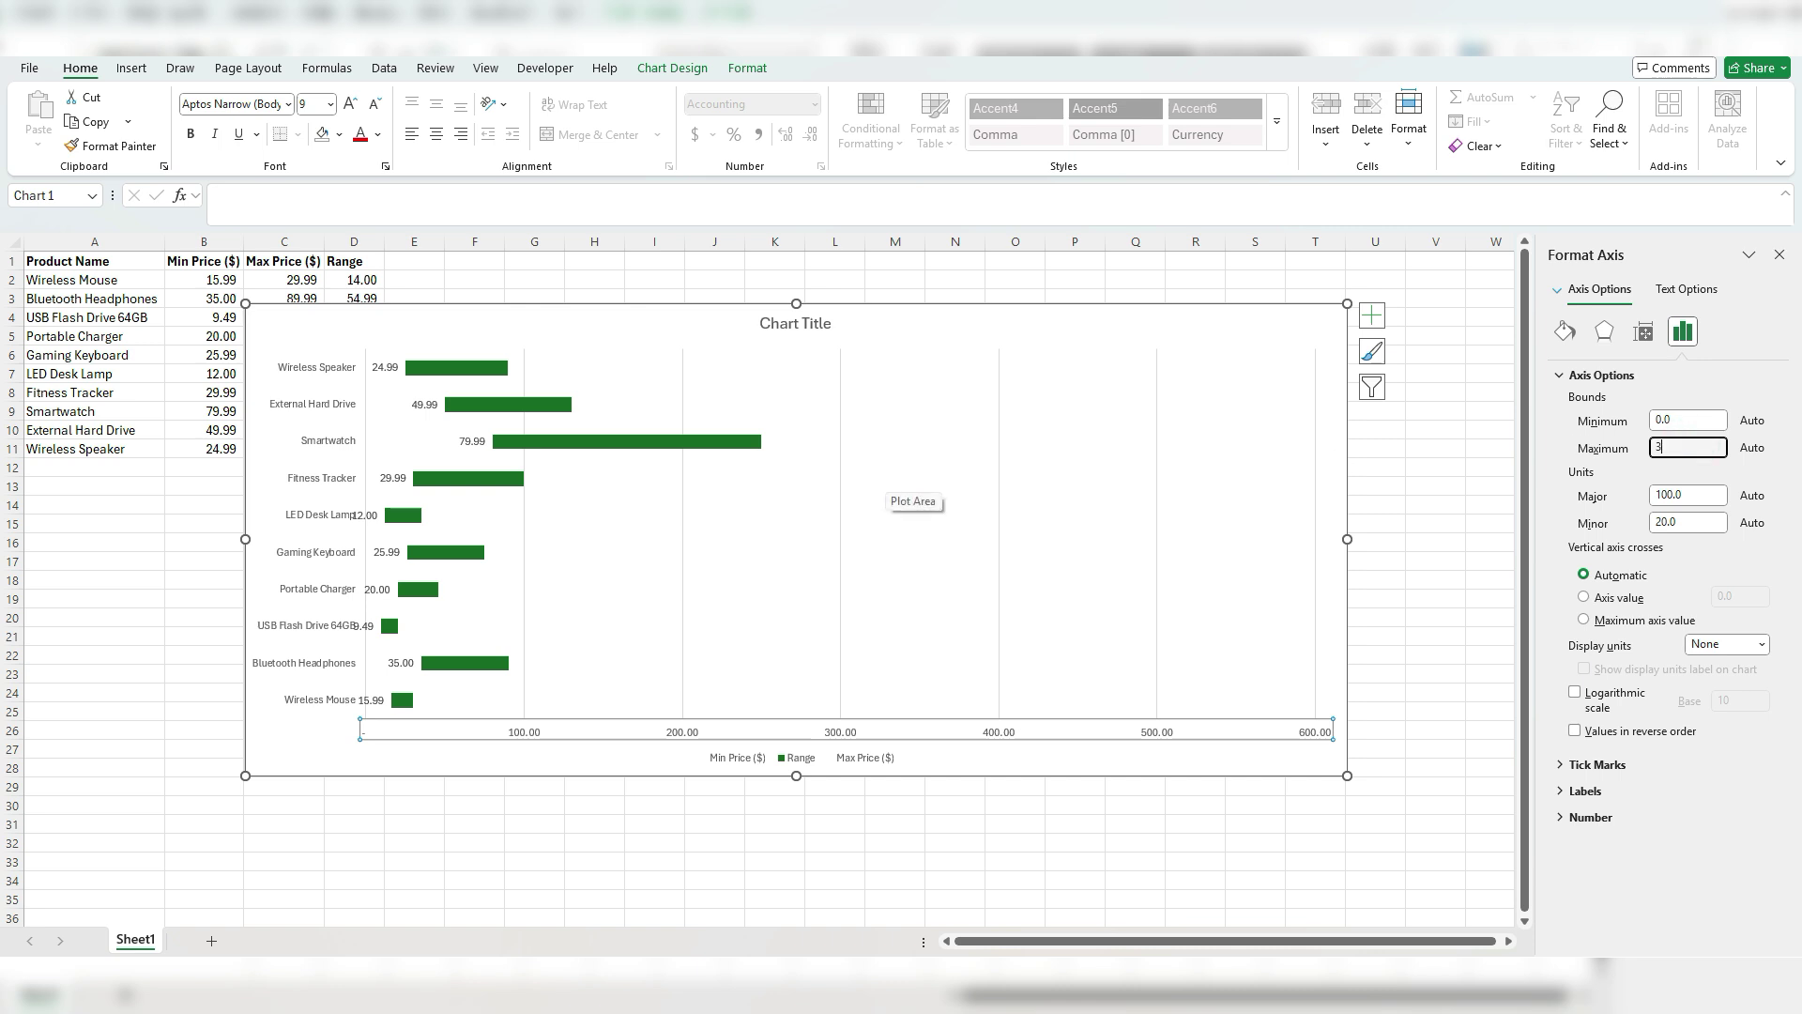
key("Return")
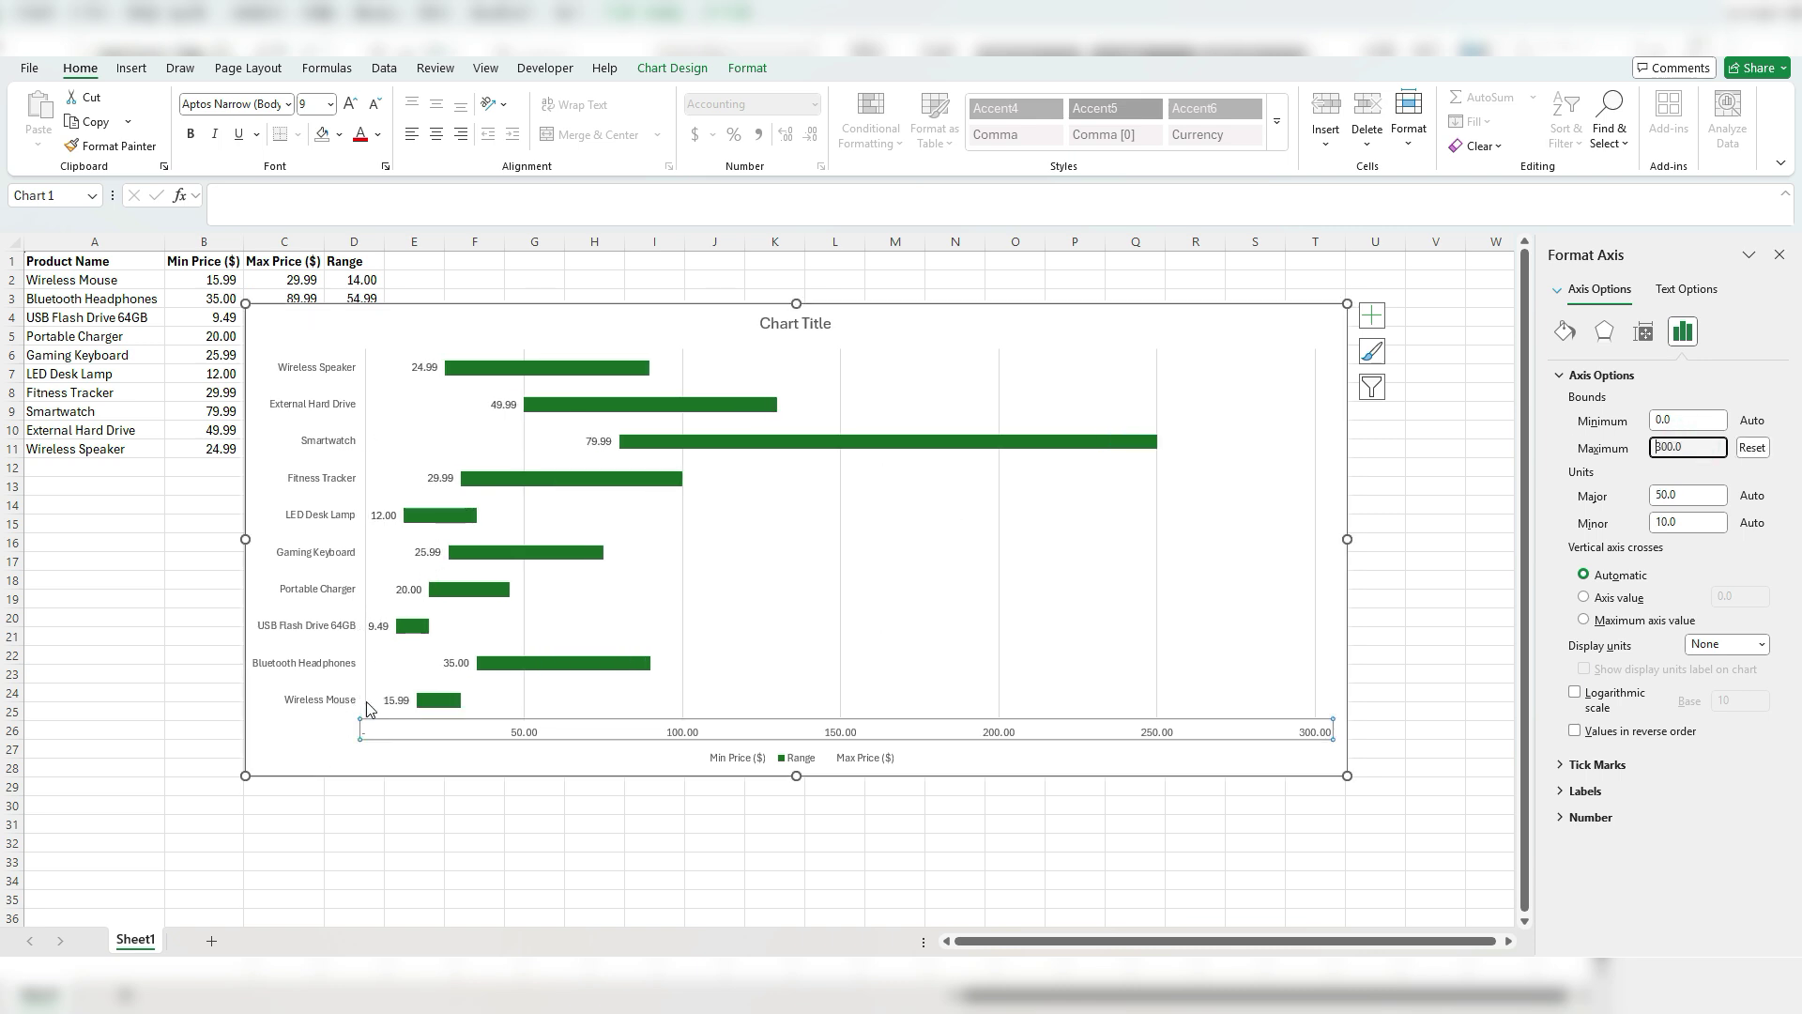
left_click(326, 740)
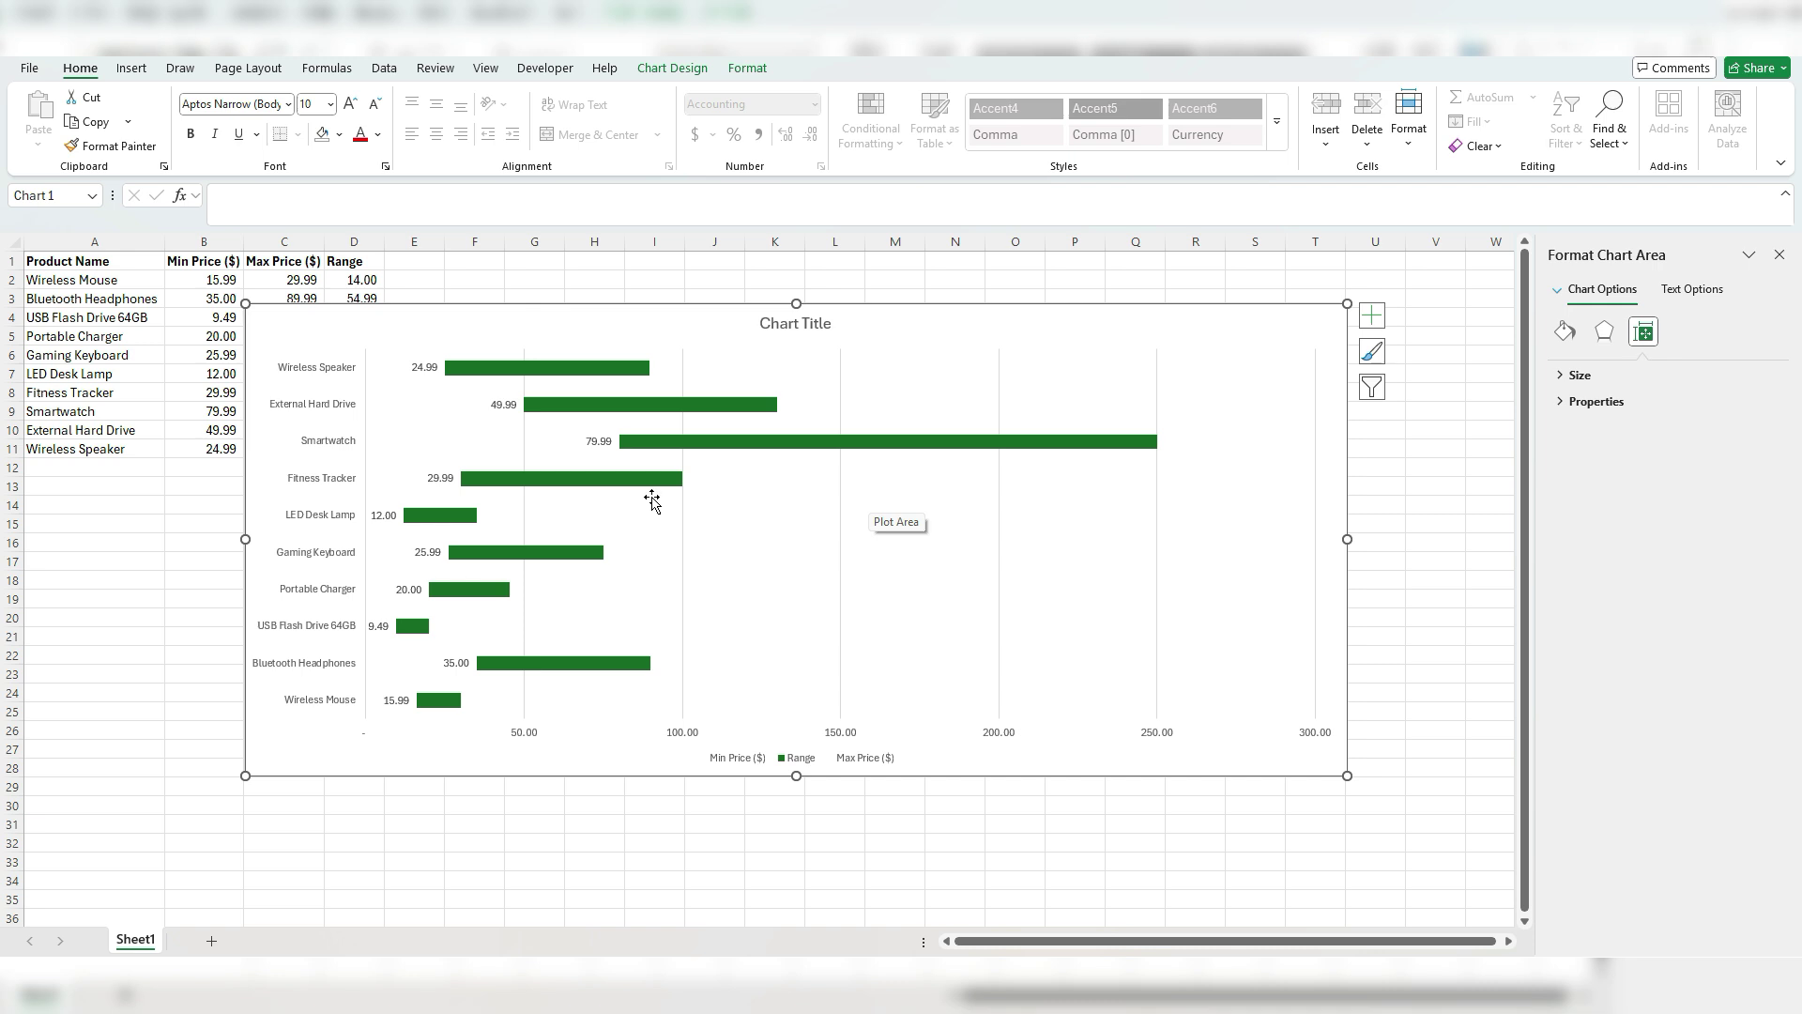
- Change the minimum-price data label shape to Rectangle: Rounded Corners
left_click(608, 443)
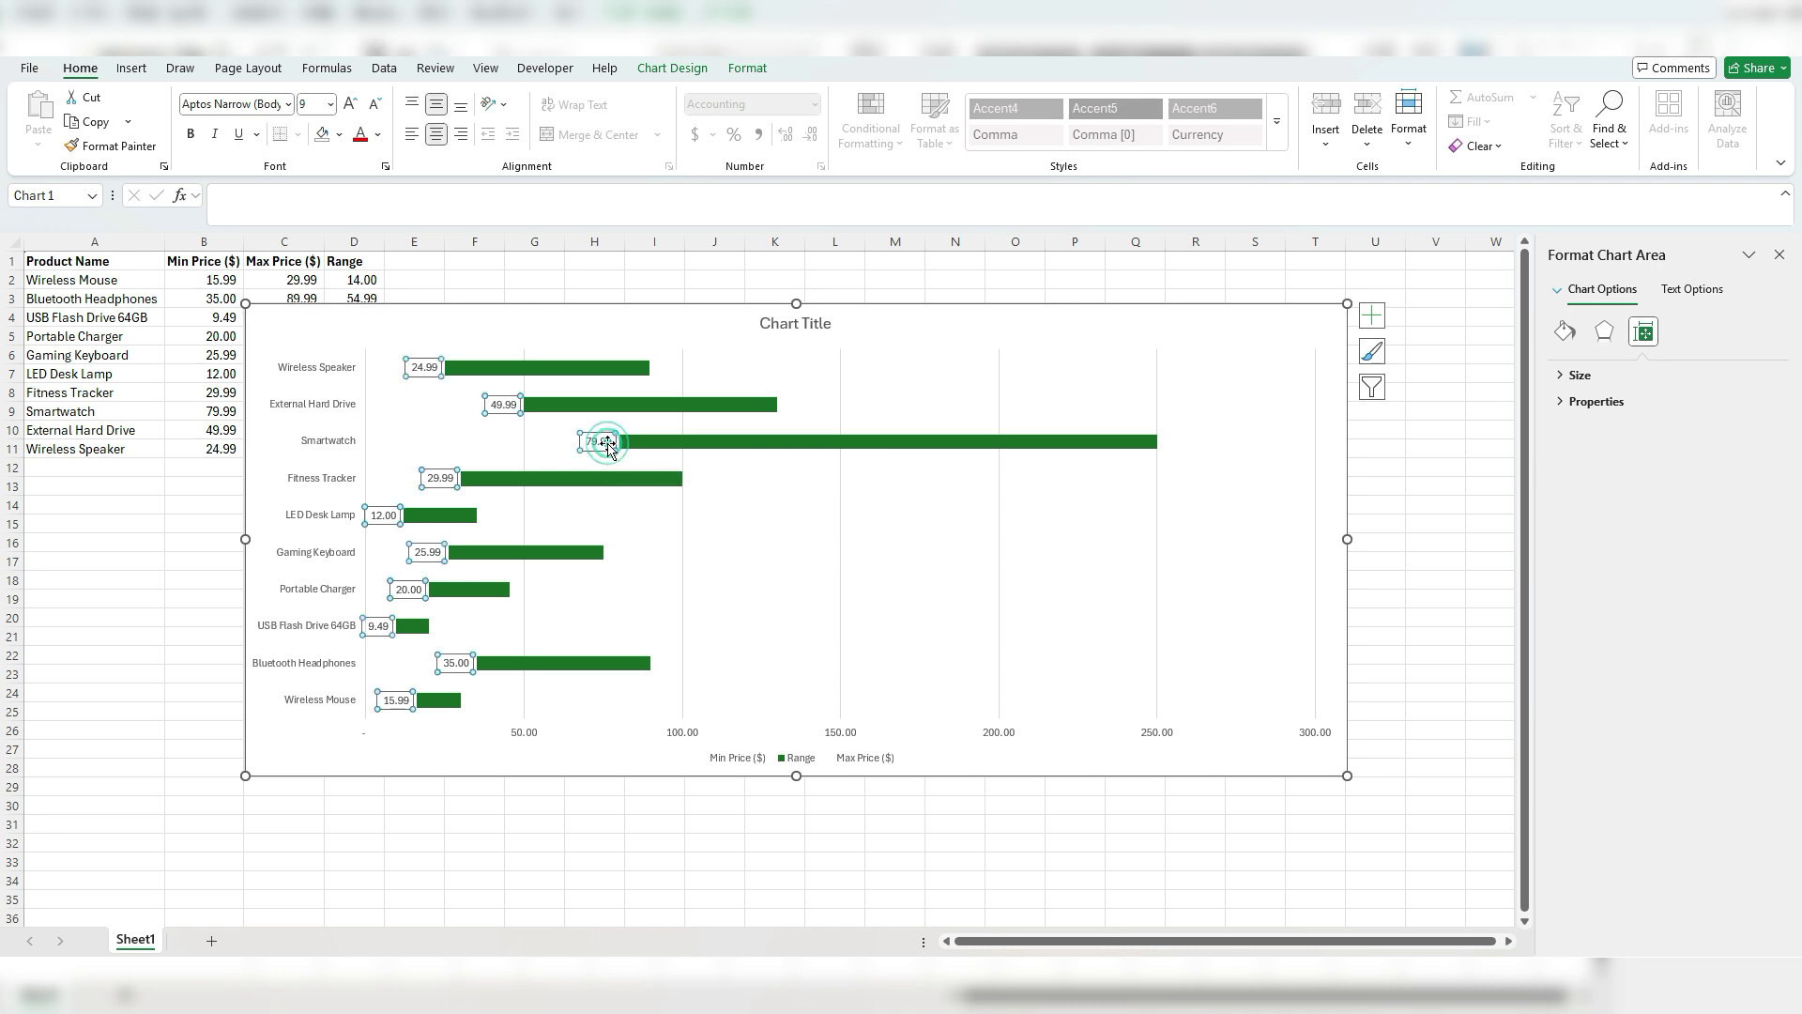
right_click(608, 443)
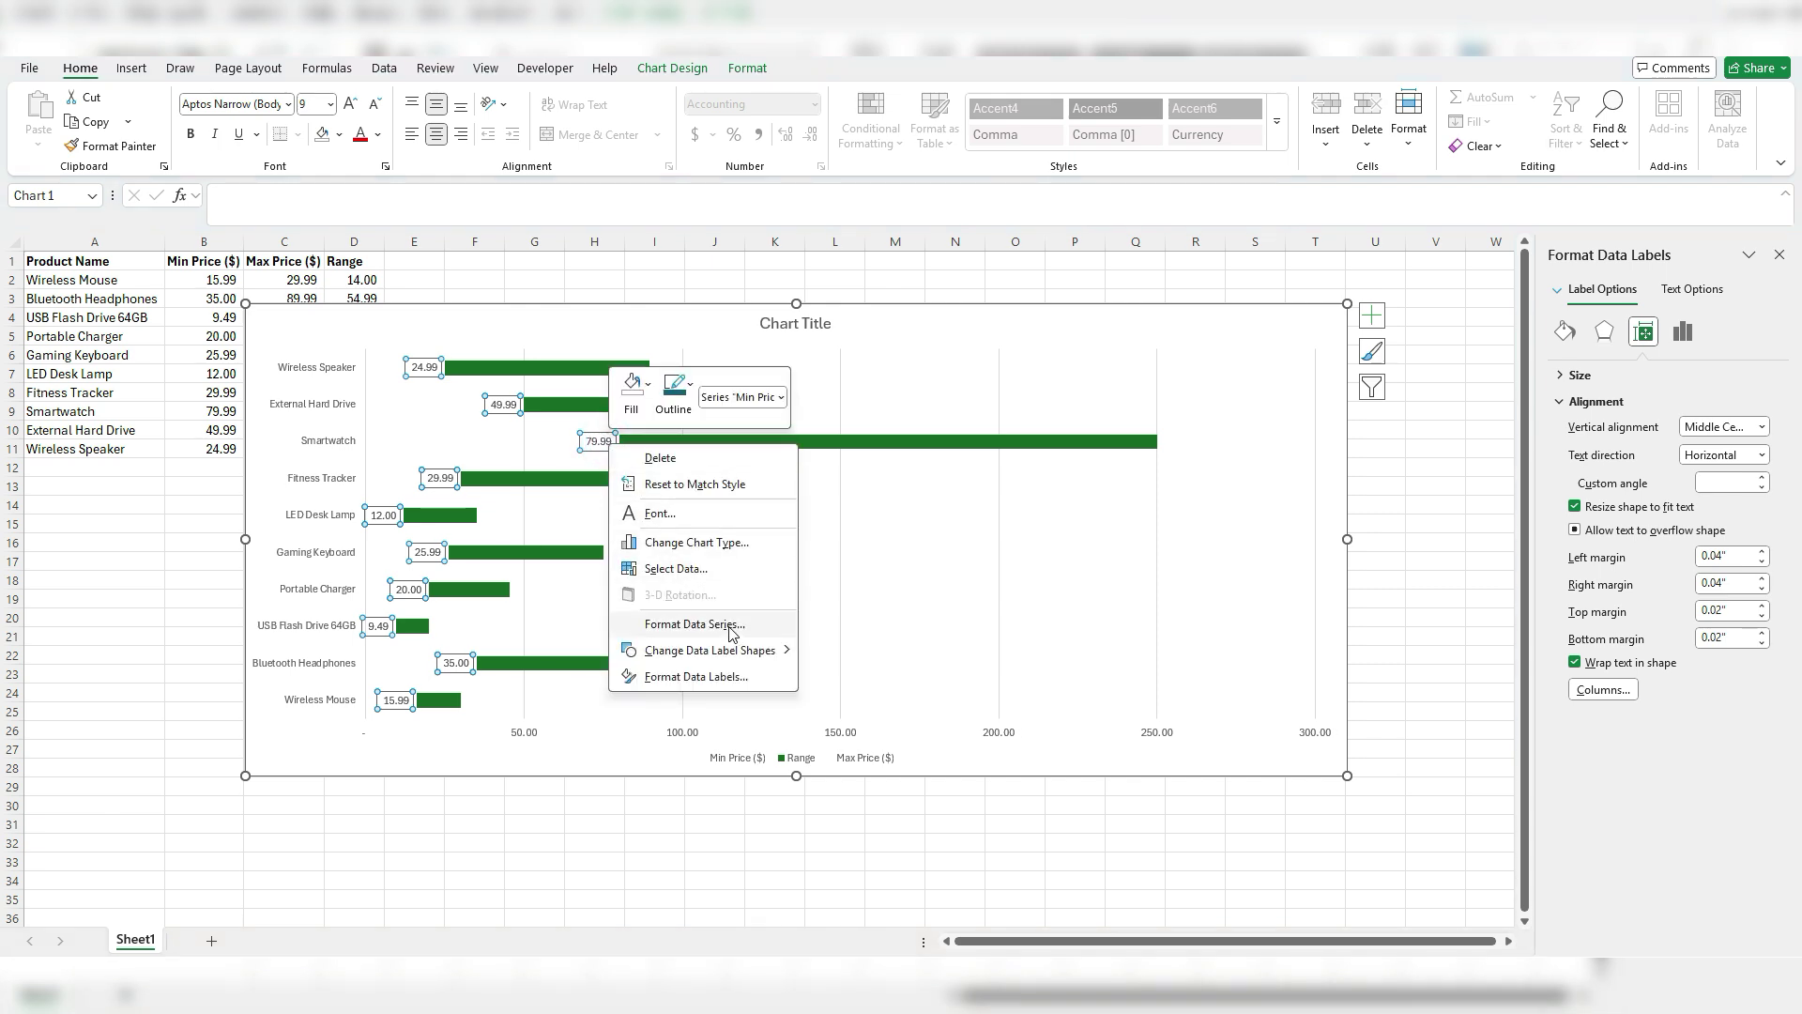
mouse_move(737, 657)
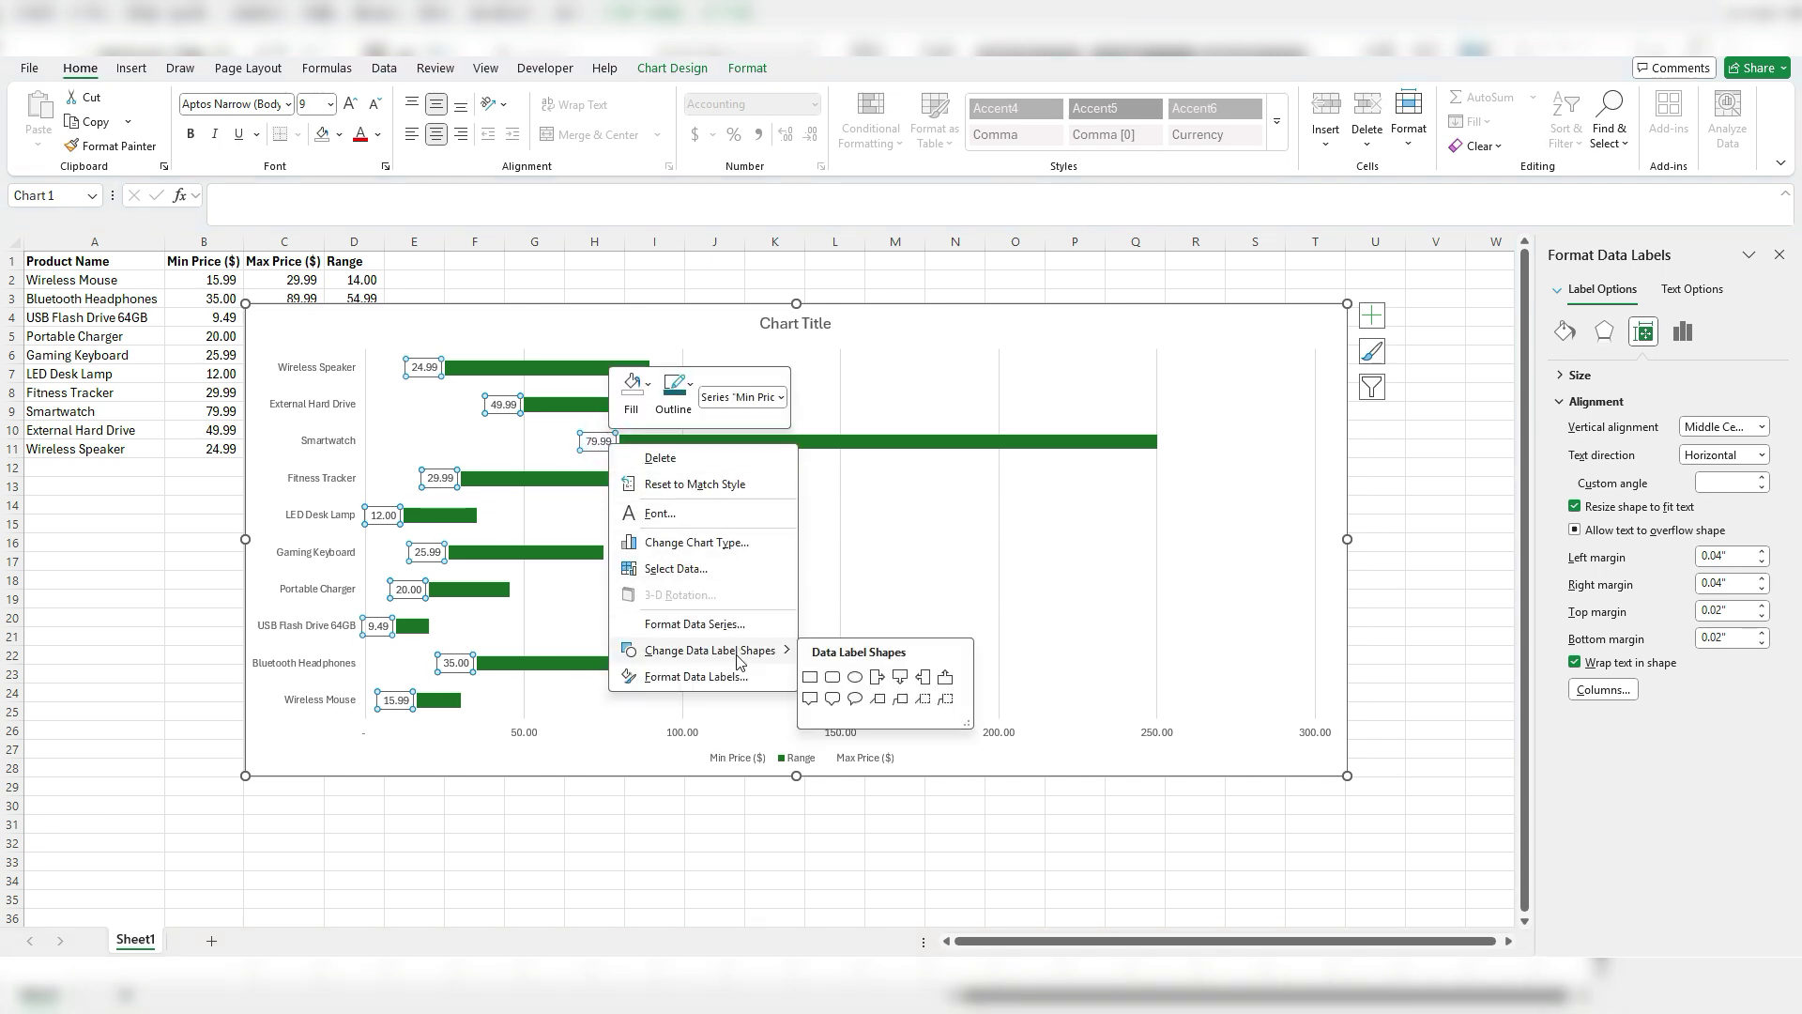
left_click(831, 679)
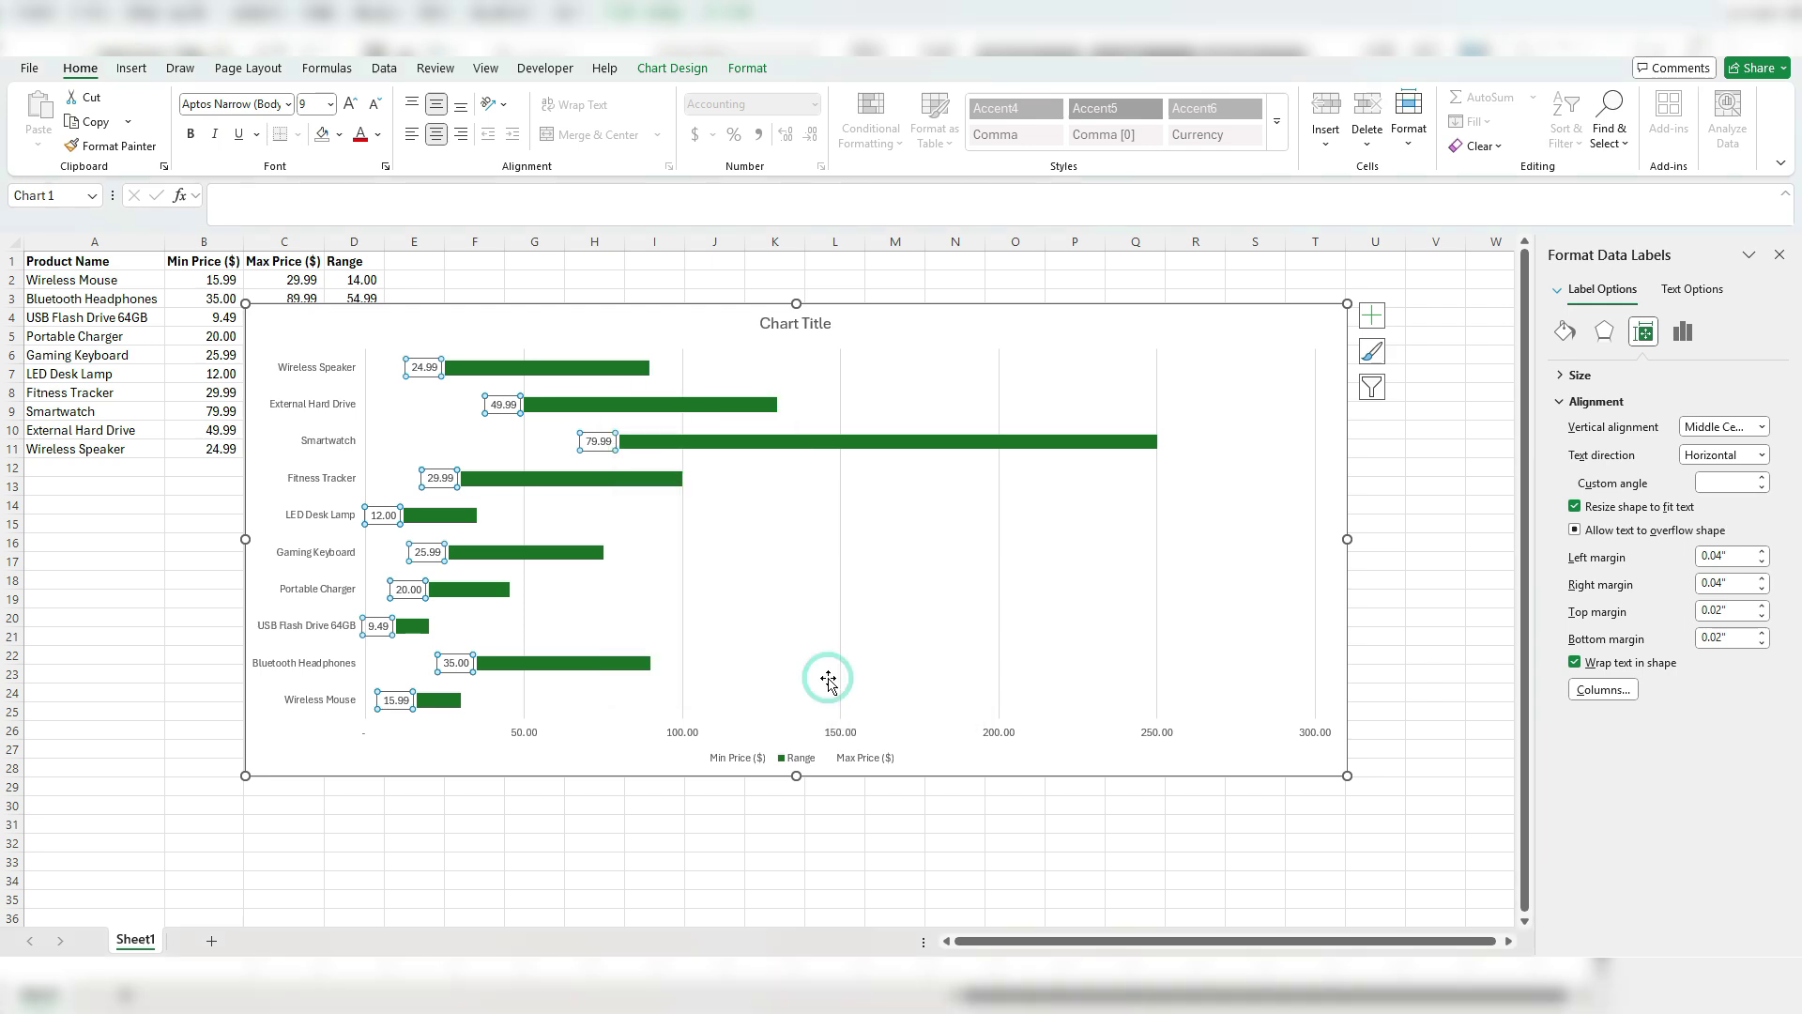
left_click(765, 594)
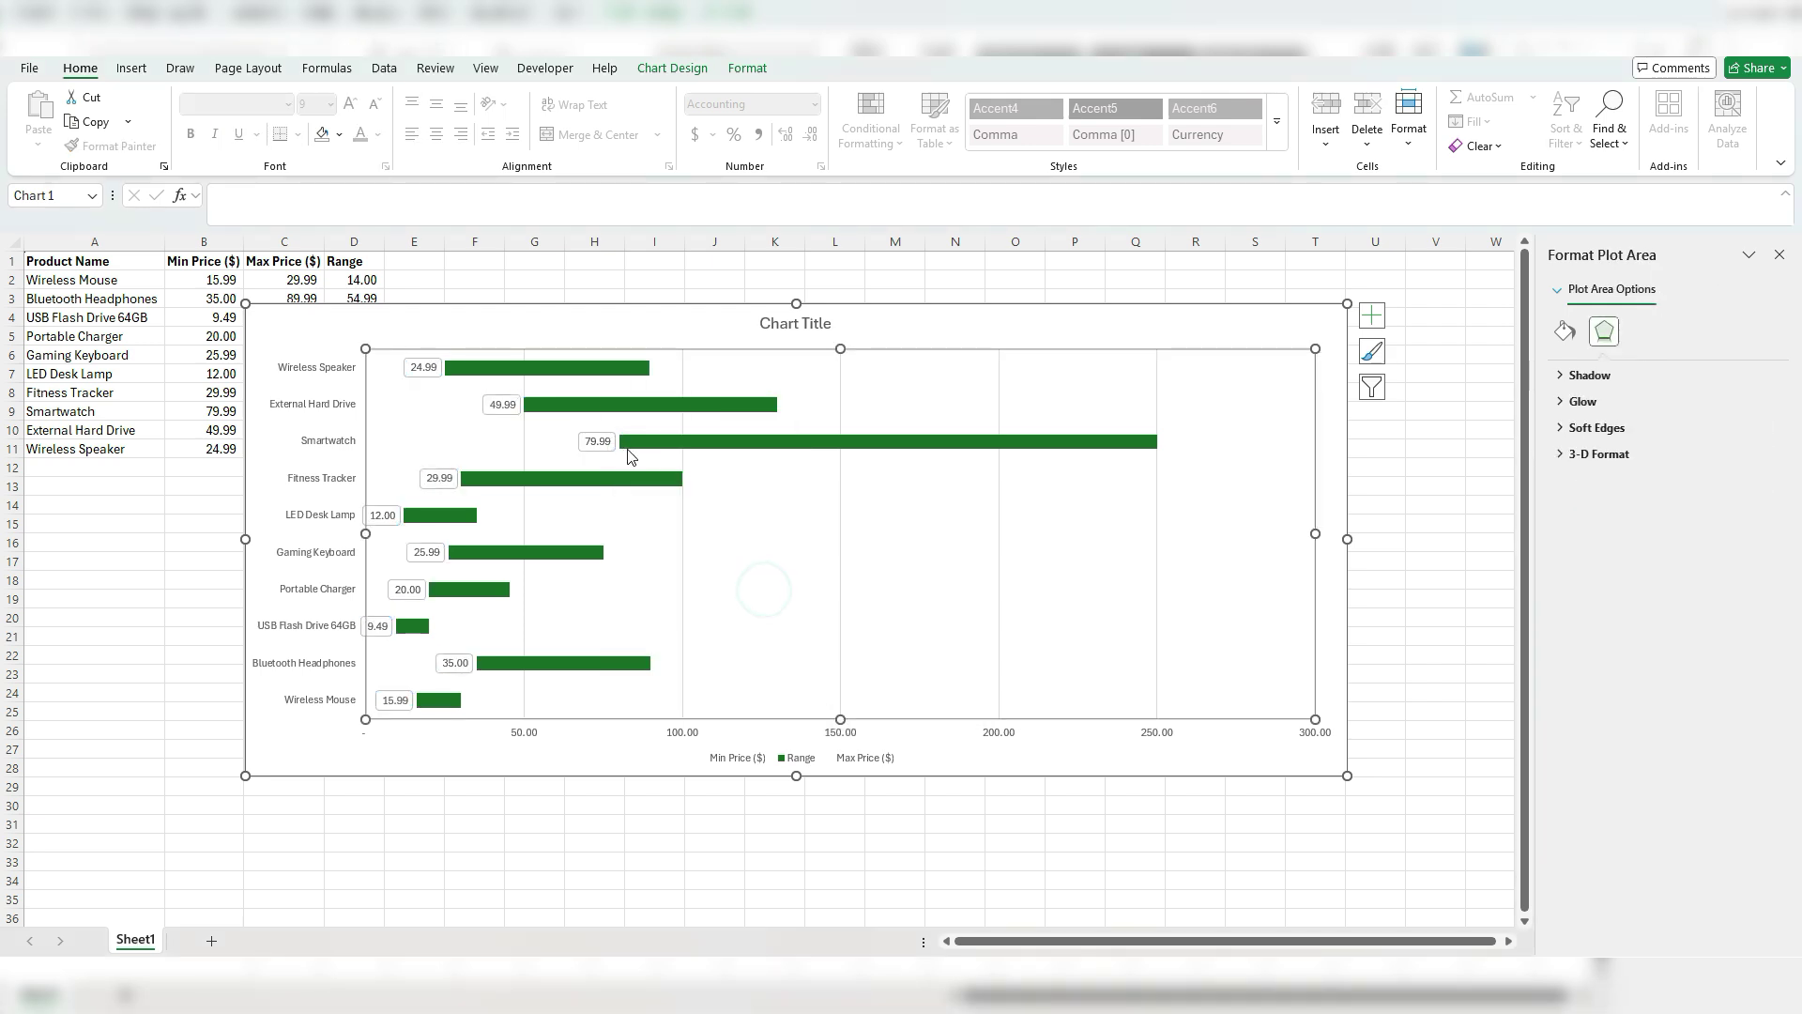
left_click(338, 748)
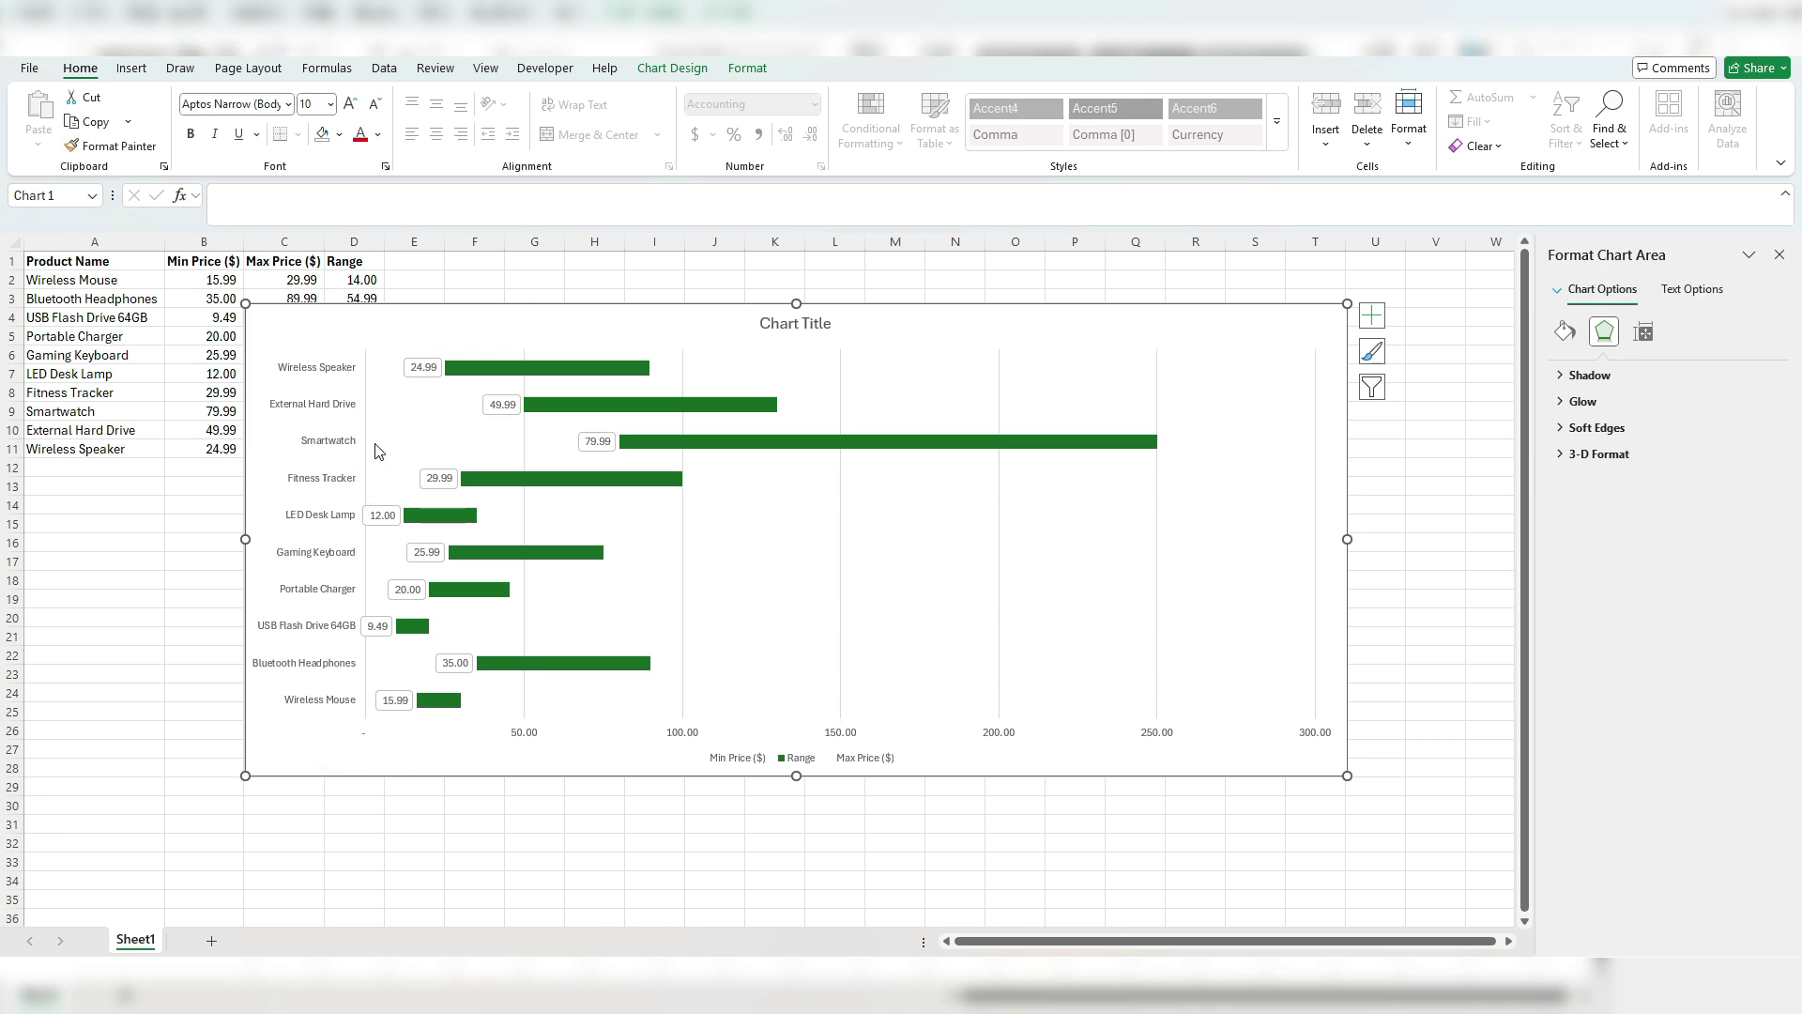
left_click(326, 443)
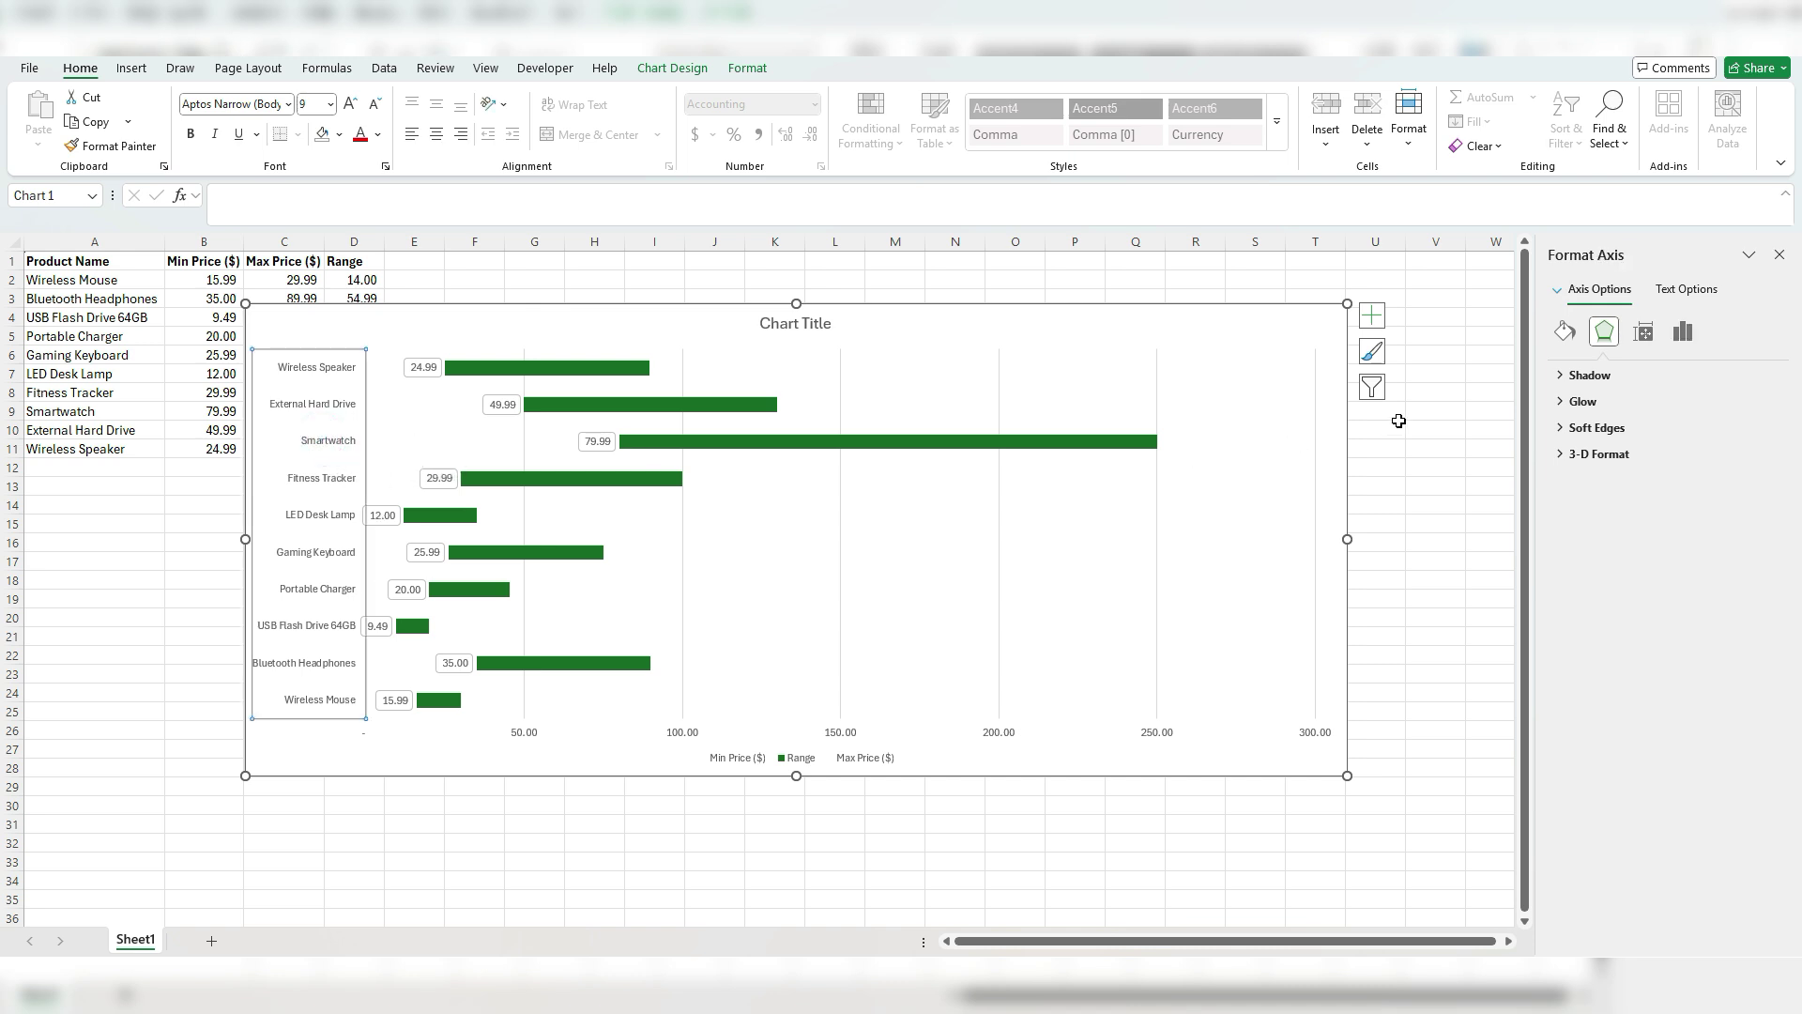
- Set the product-name axis line to No line
left_click(1563, 334)
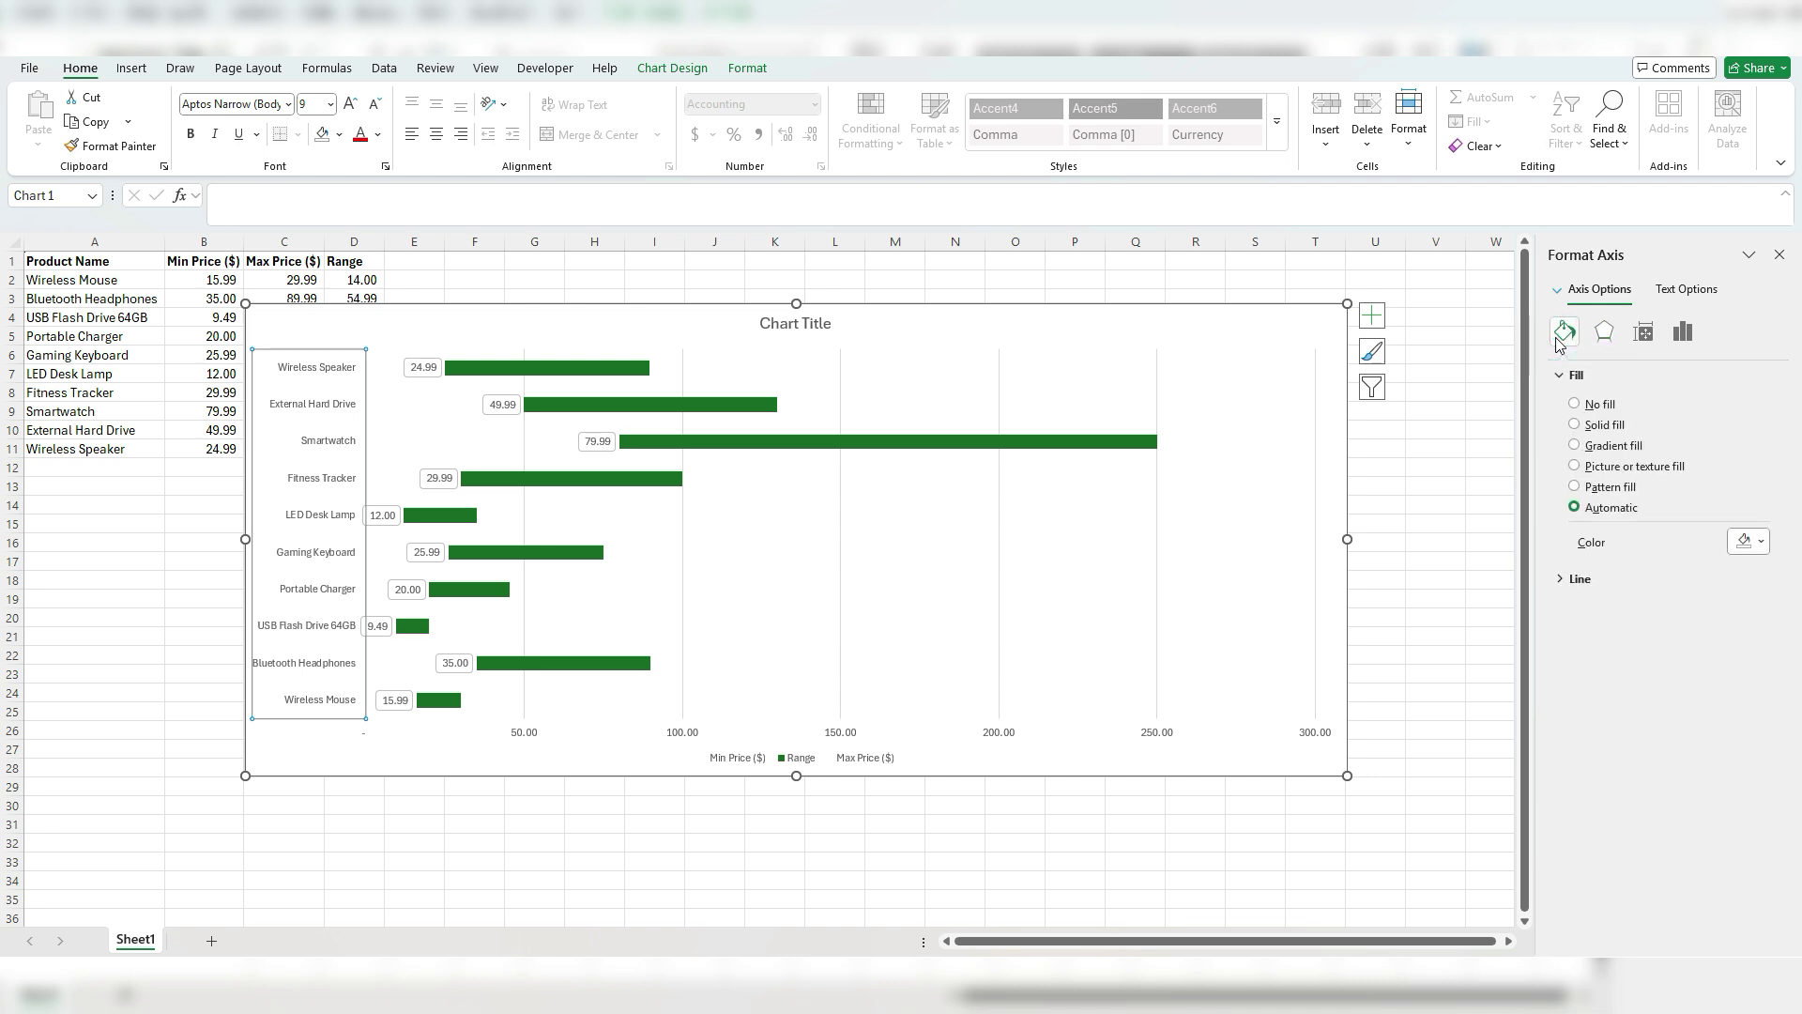
left_click(1580, 578)
left_click(1589, 610)
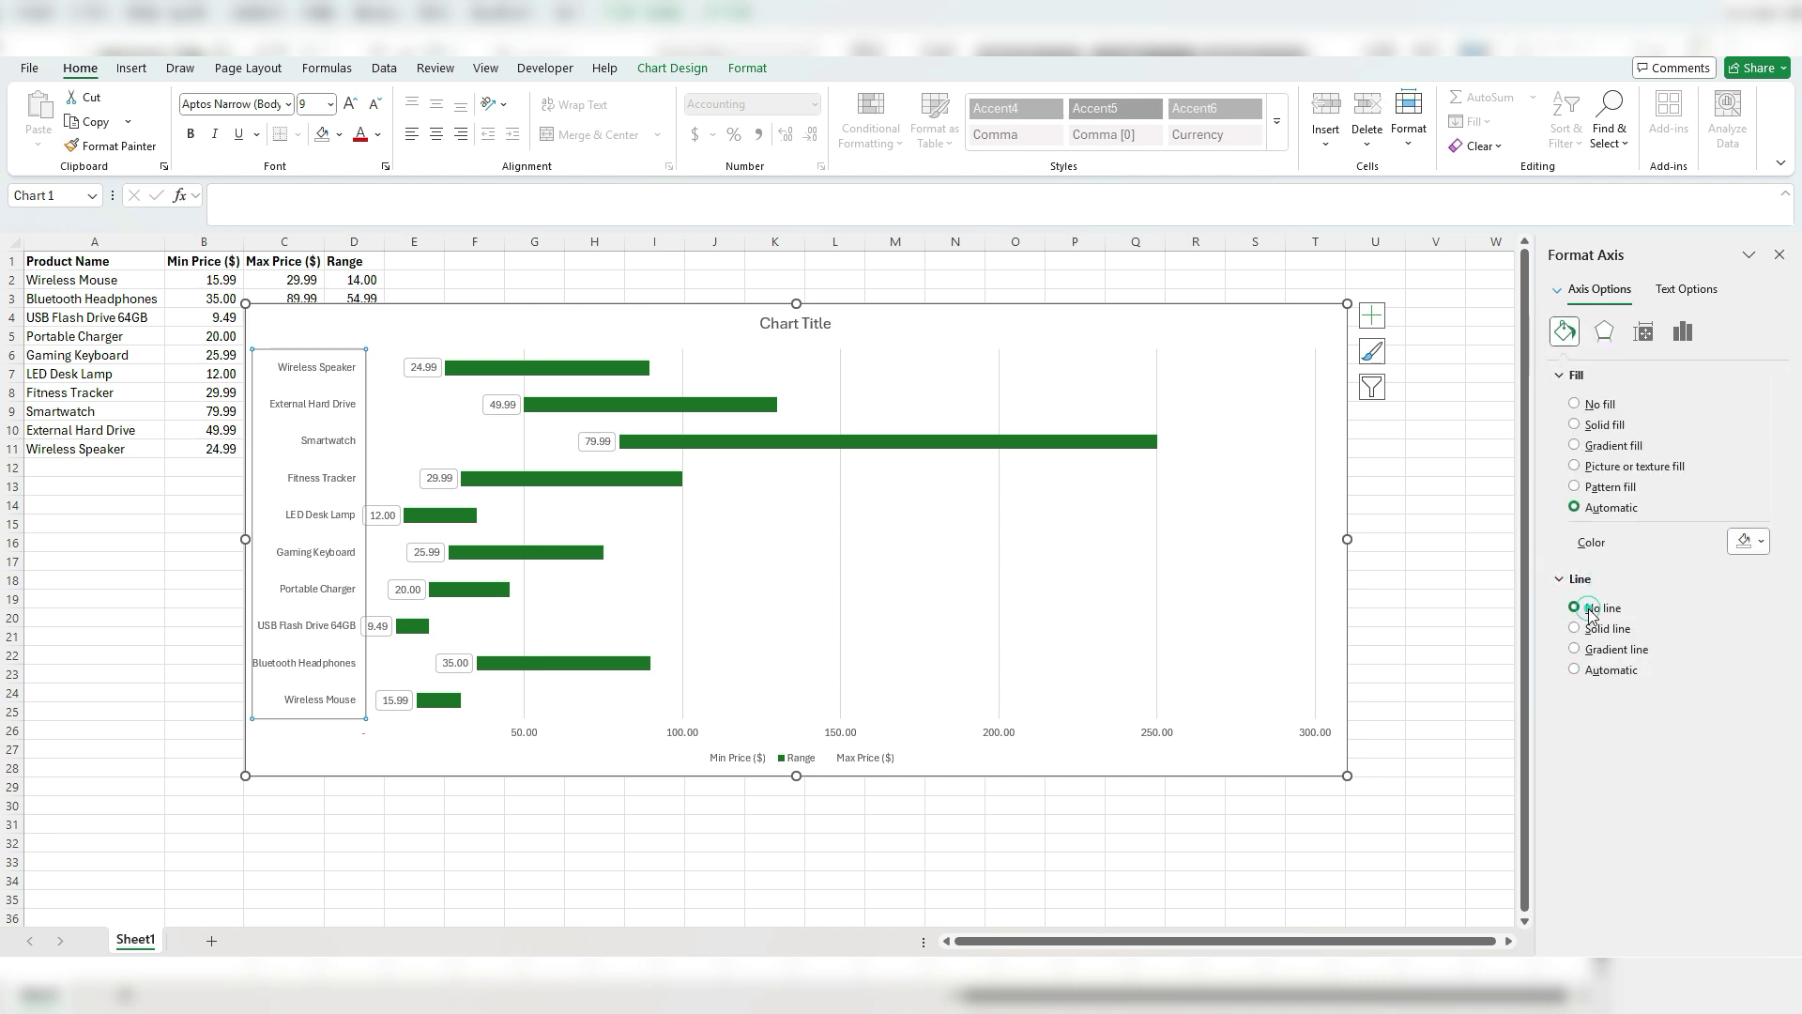
left_click(1387, 557)
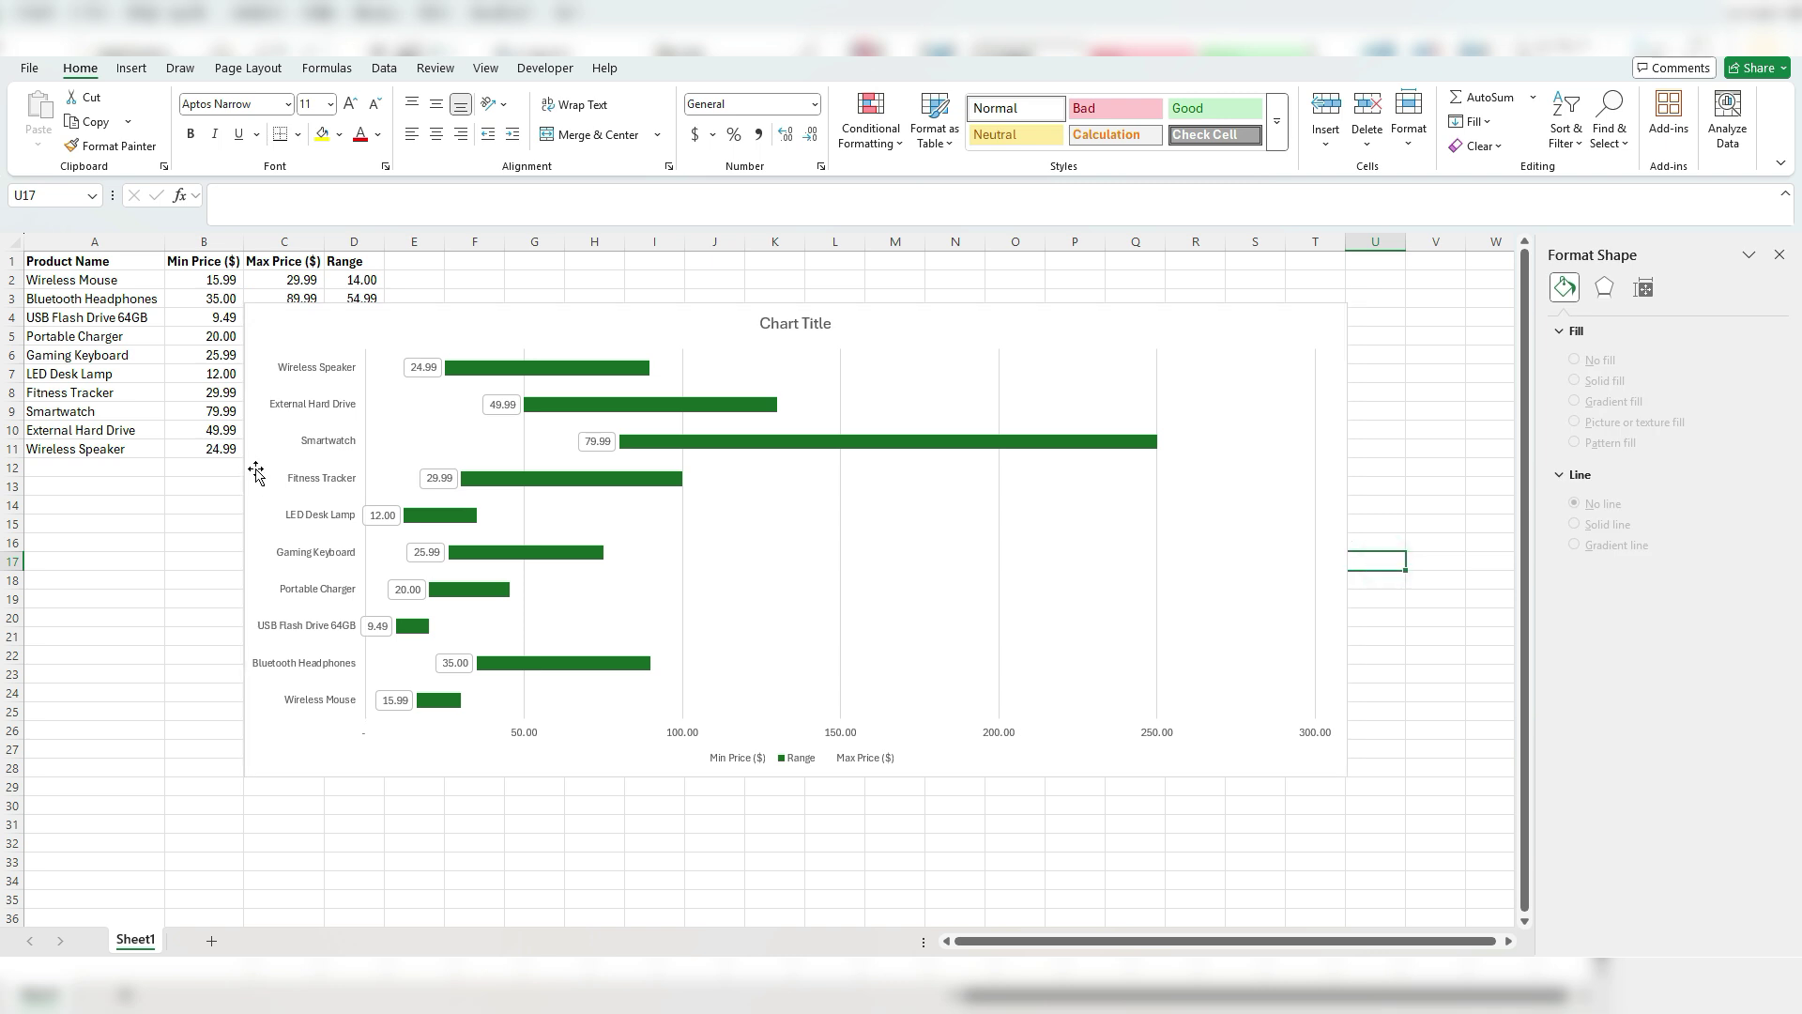
- Set the product-name axis fill to No fill in Format Axis
left_click(325, 477)
left_click(335, 486)
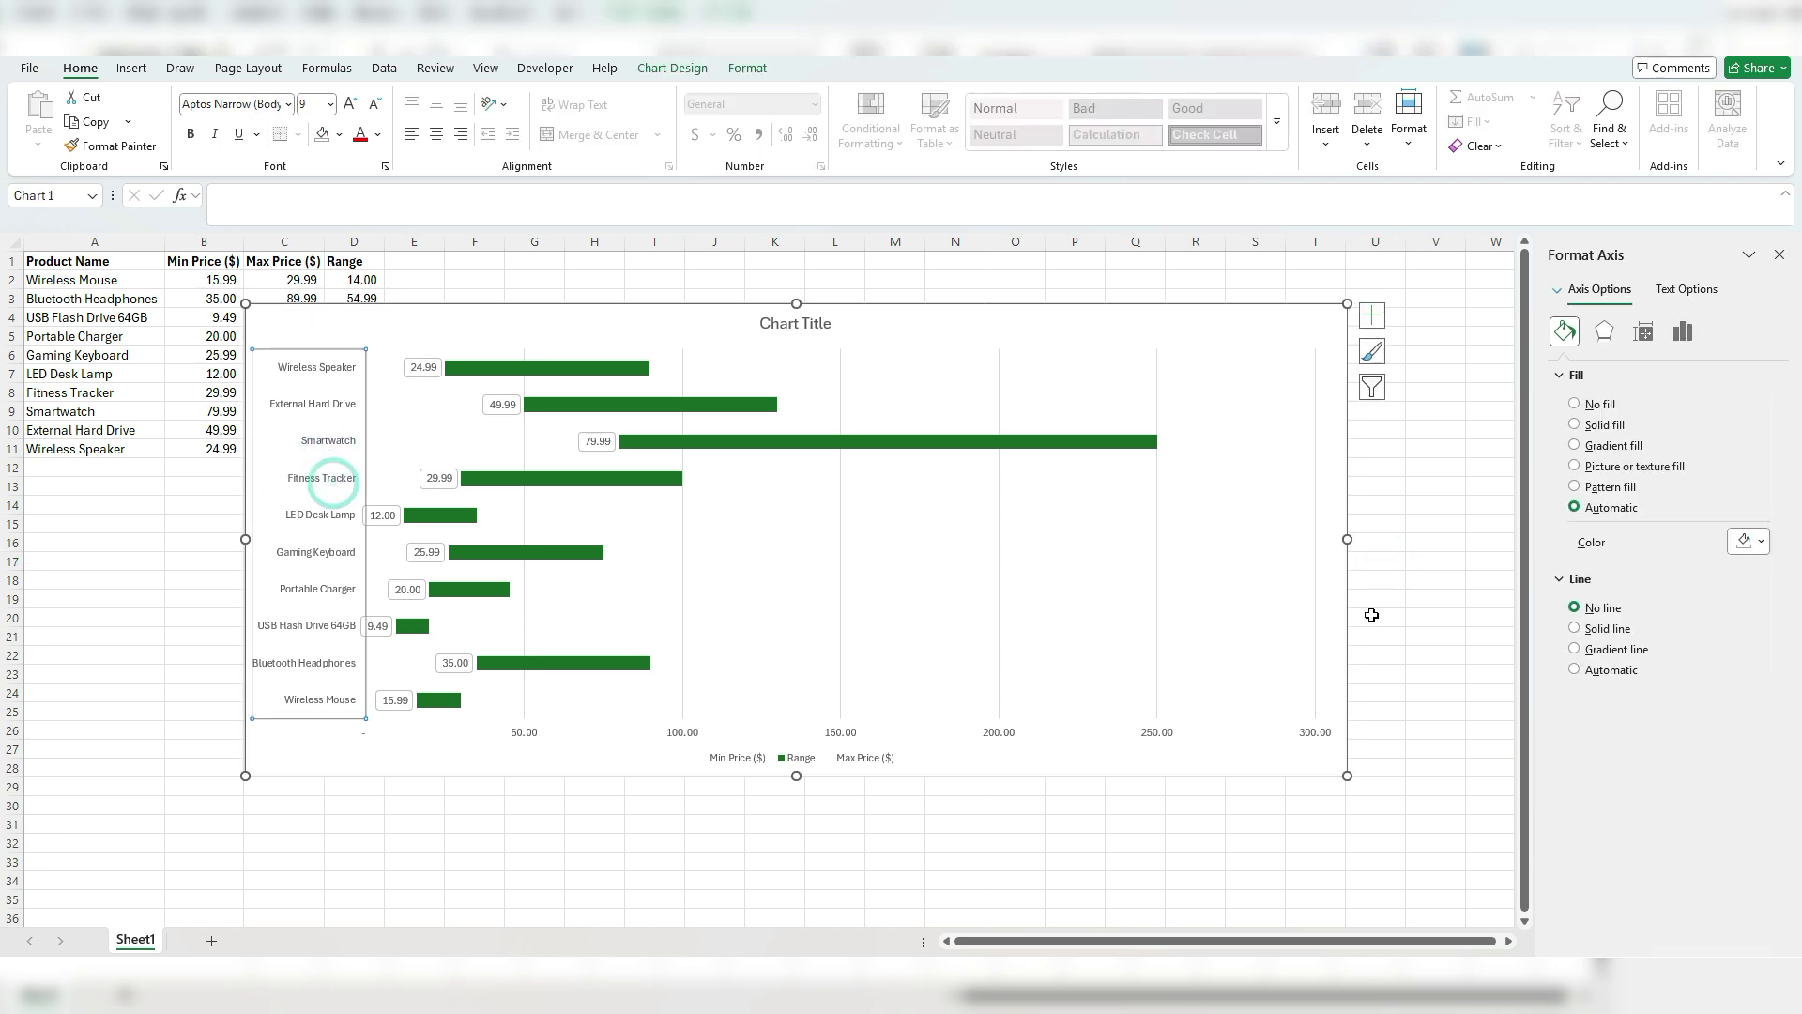
right_click(319, 508)
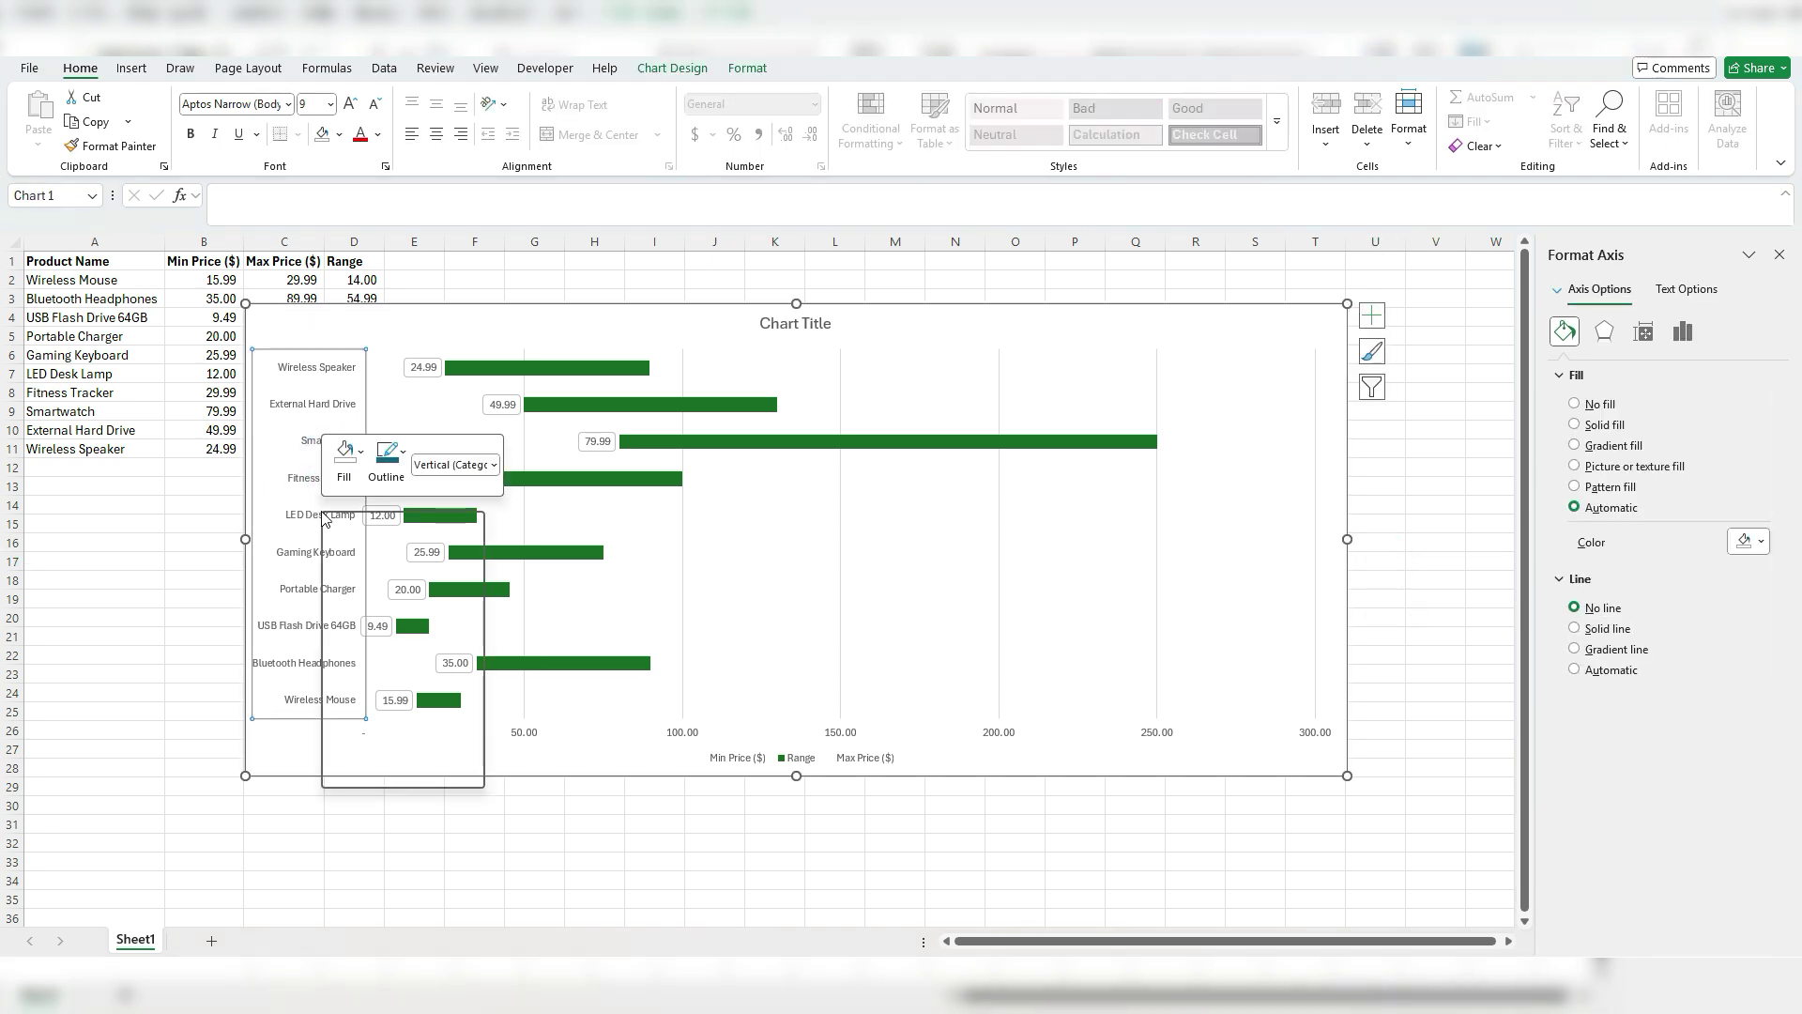
left_click(407, 781)
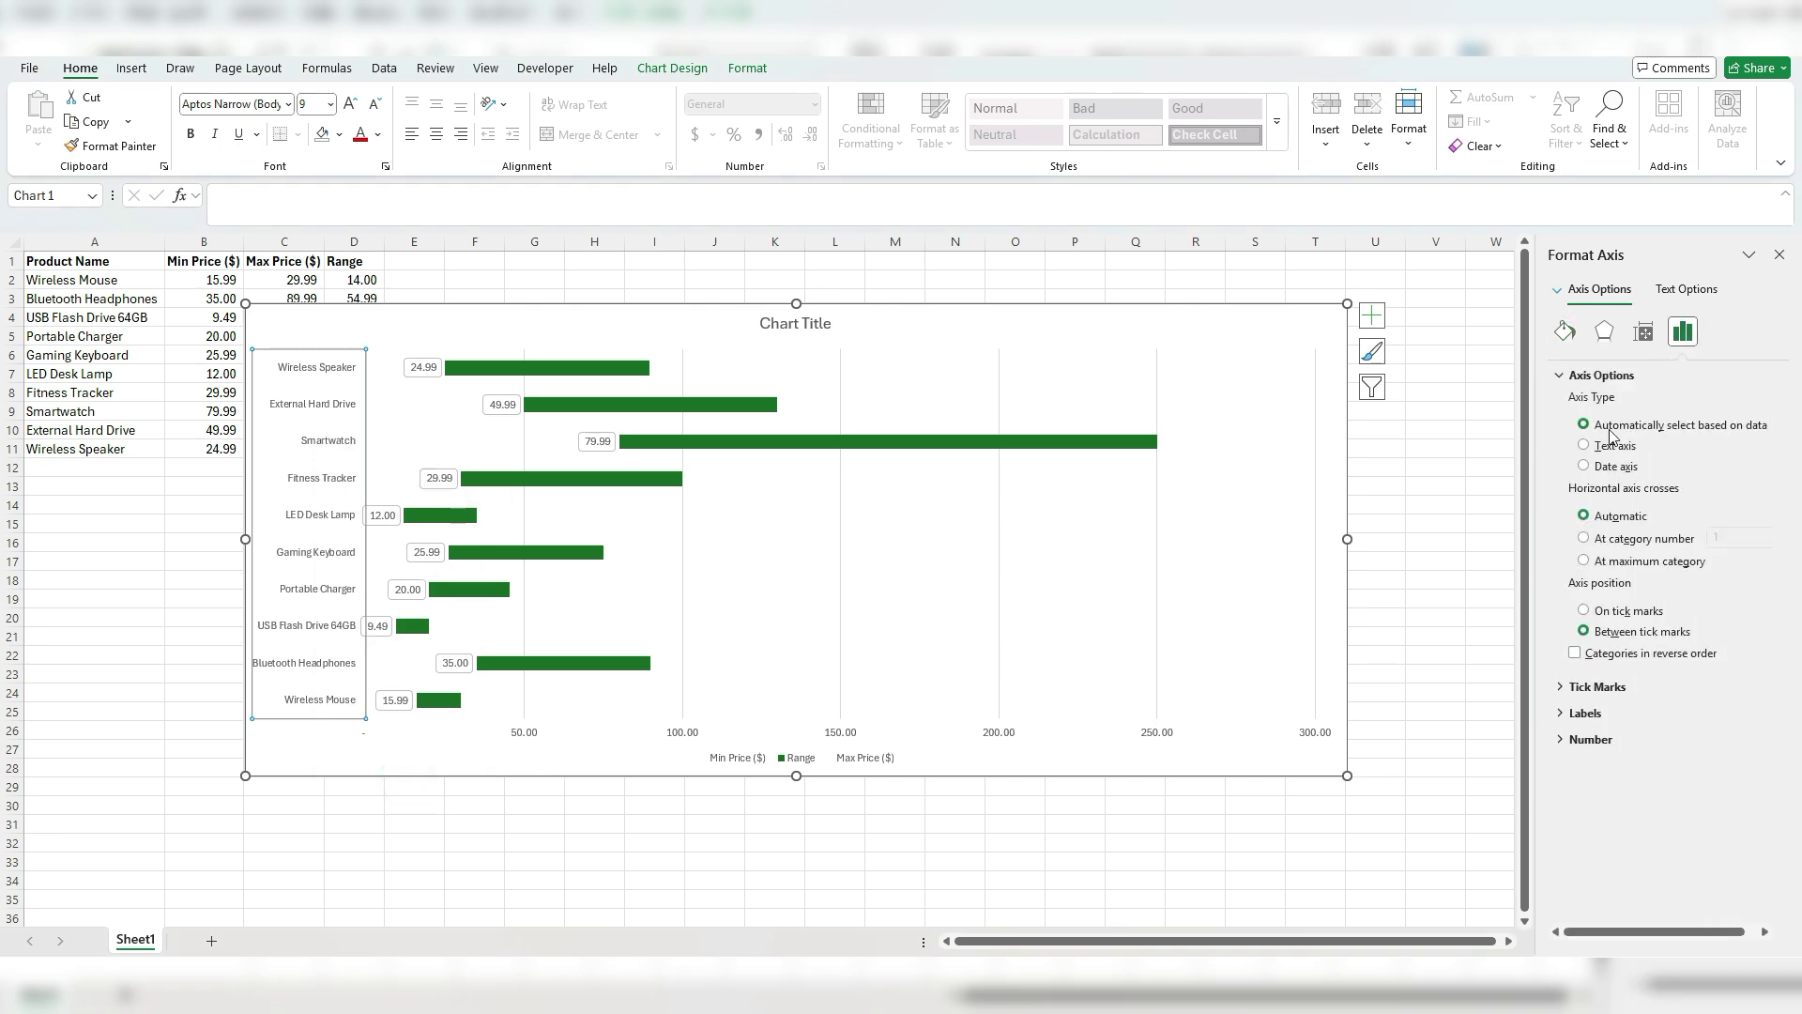
left_click_drag(1540, 325, 1545, 325)
left_click(1566, 331)
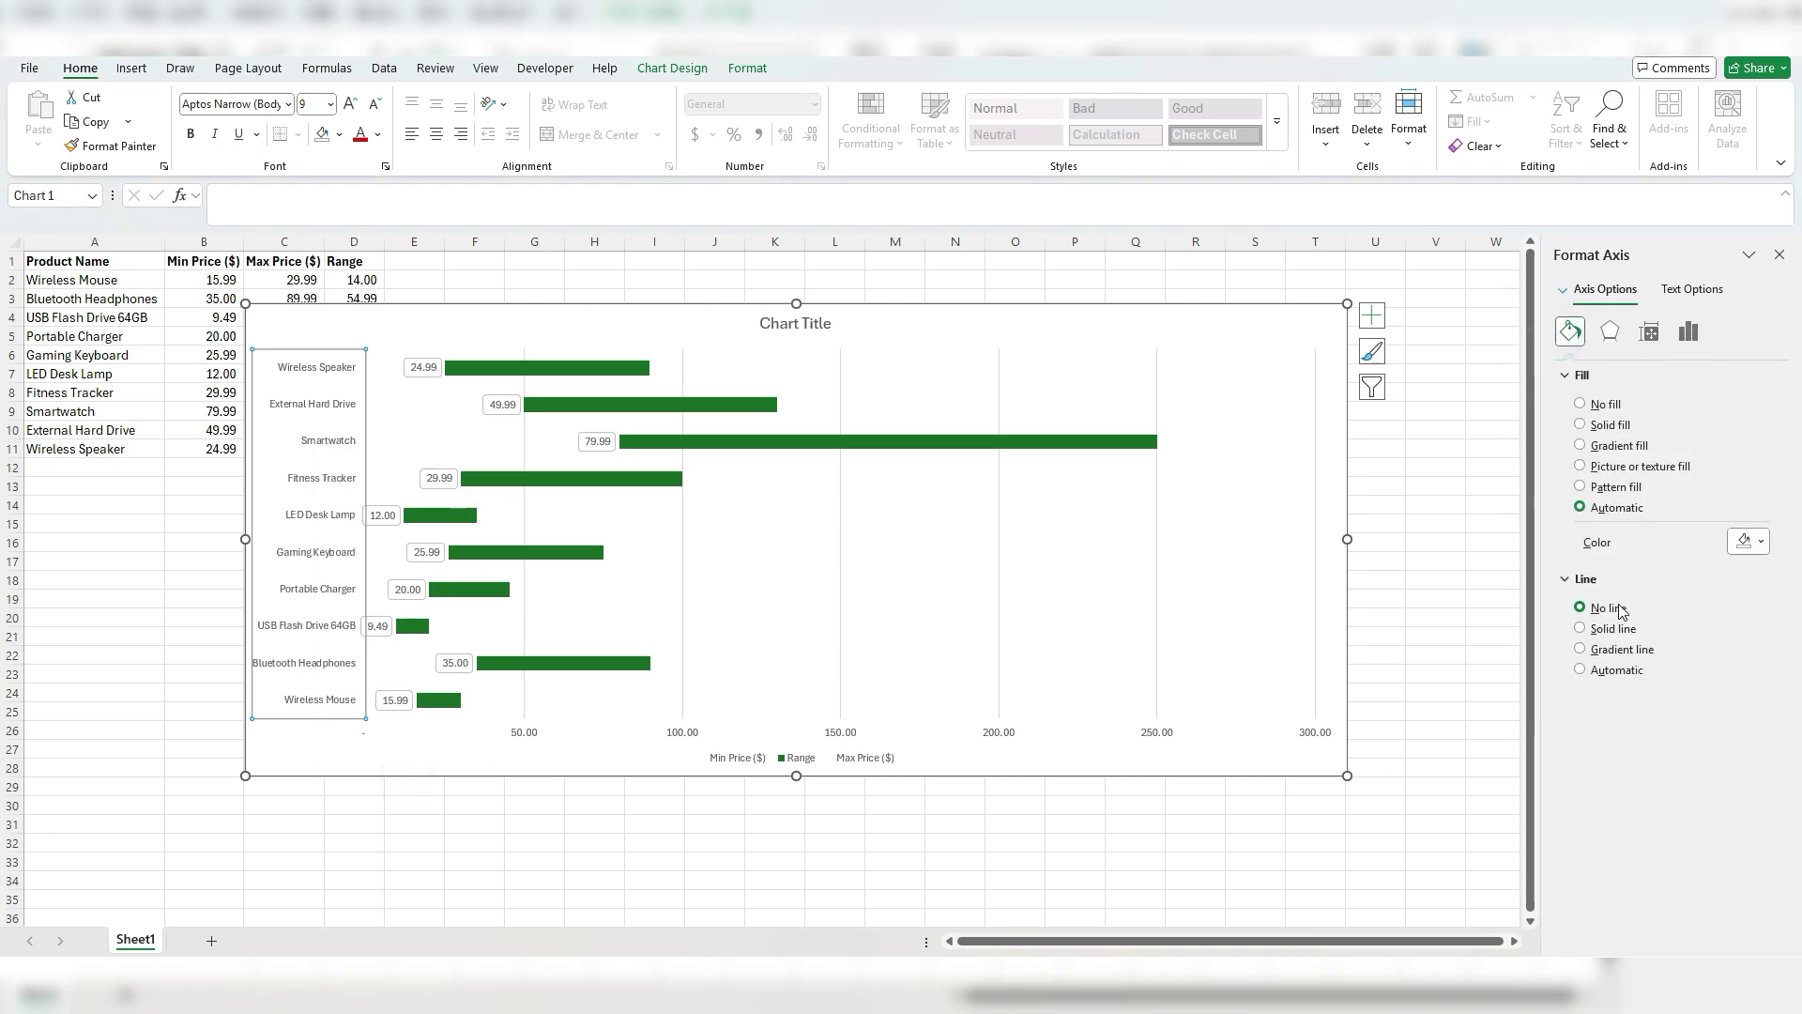
left_click(1601, 403)
left_click(1419, 471)
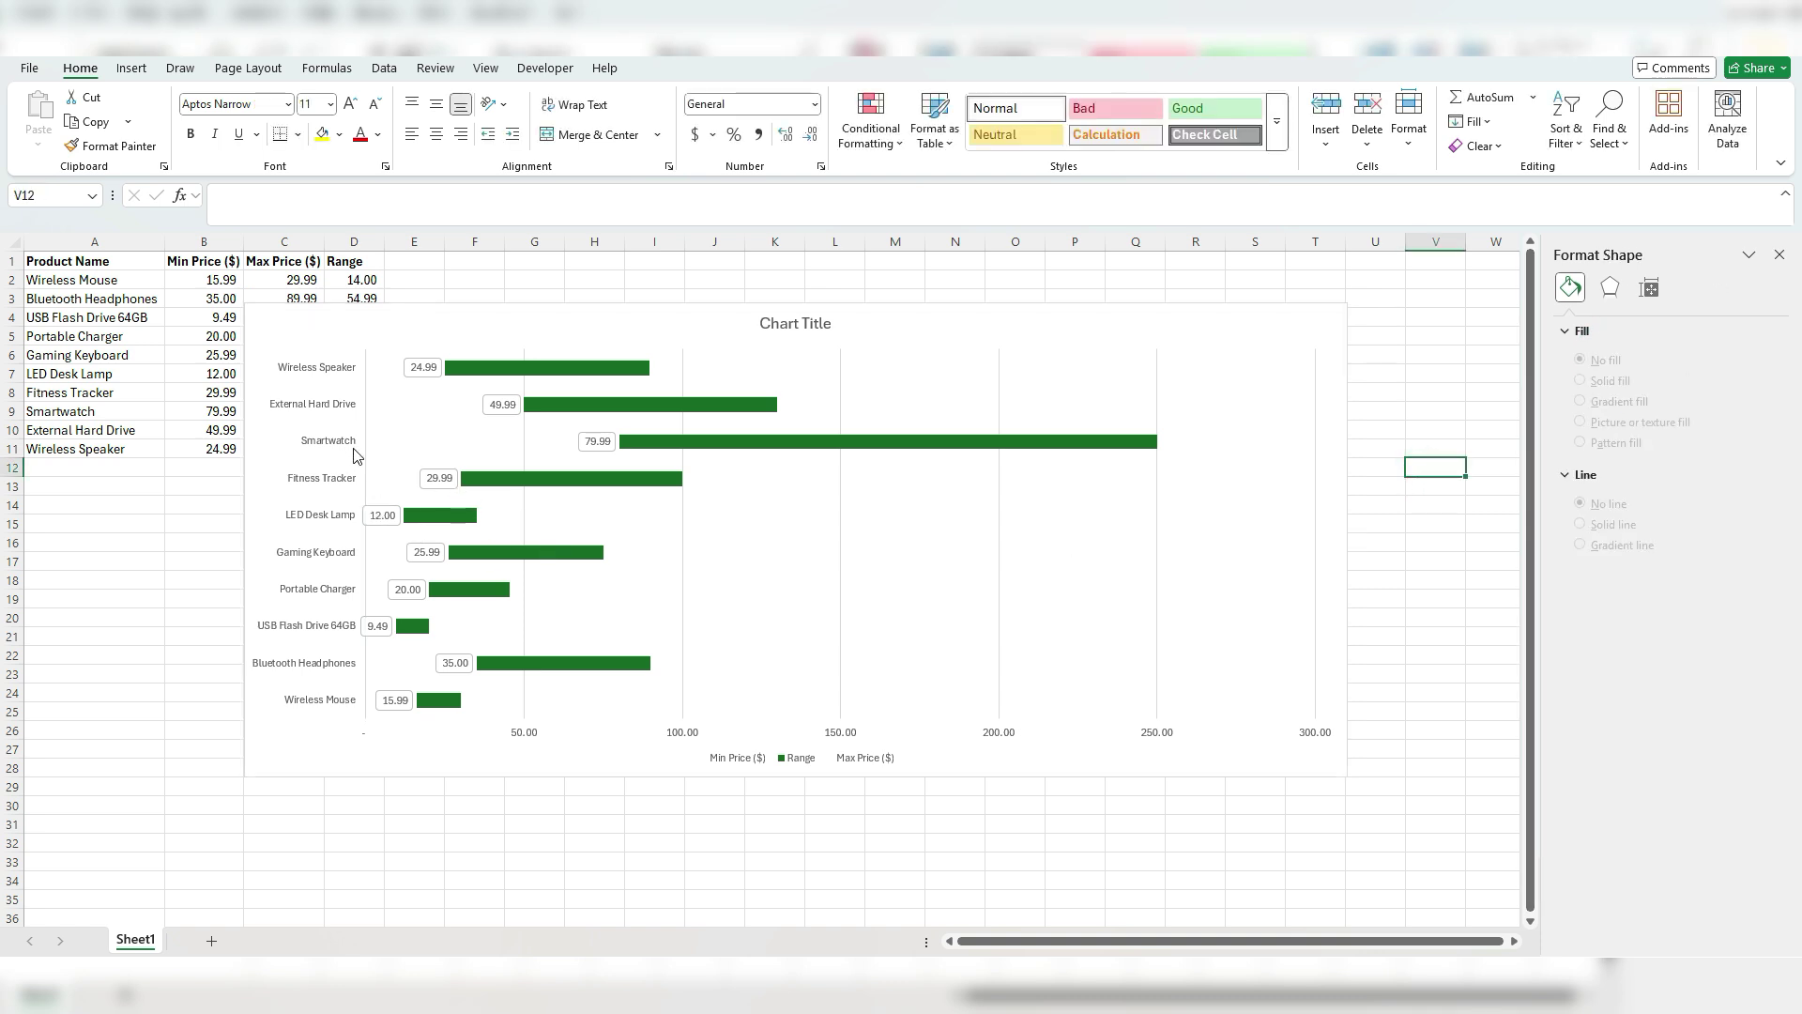
- Set the chart's vertical major gridlines to No line
left_click(685, 537)
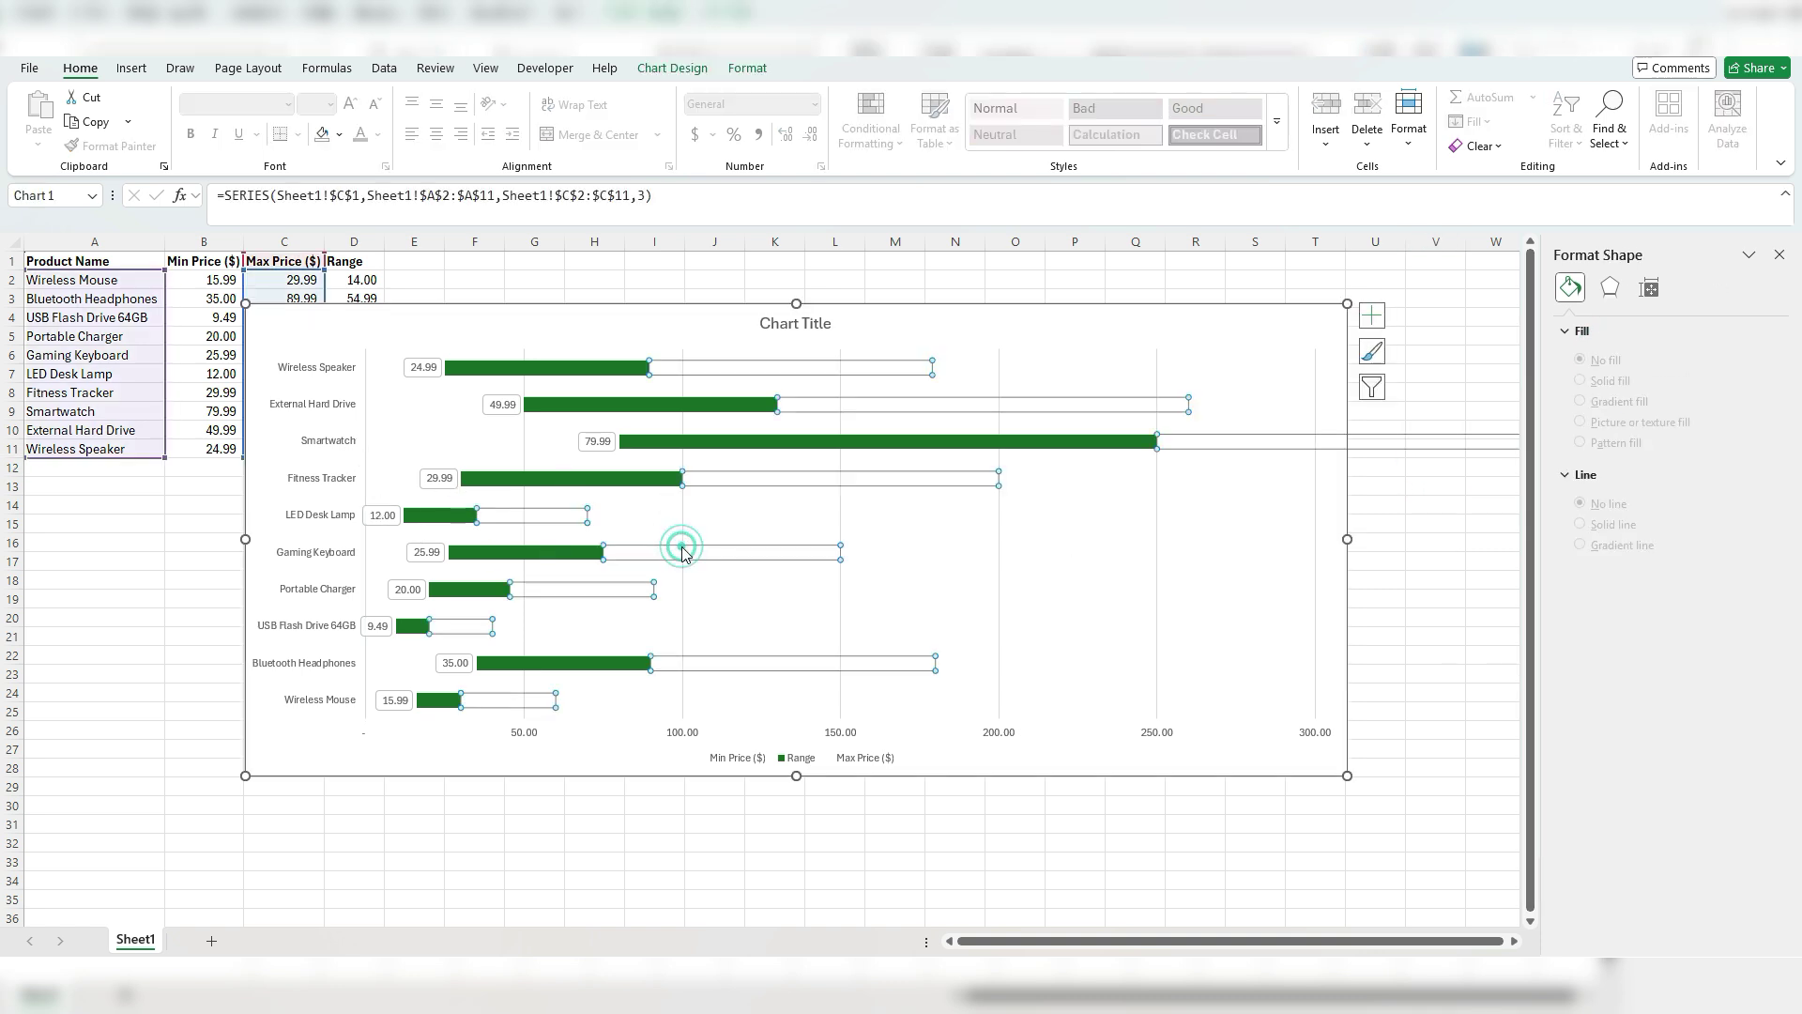
left_click(685, 591)
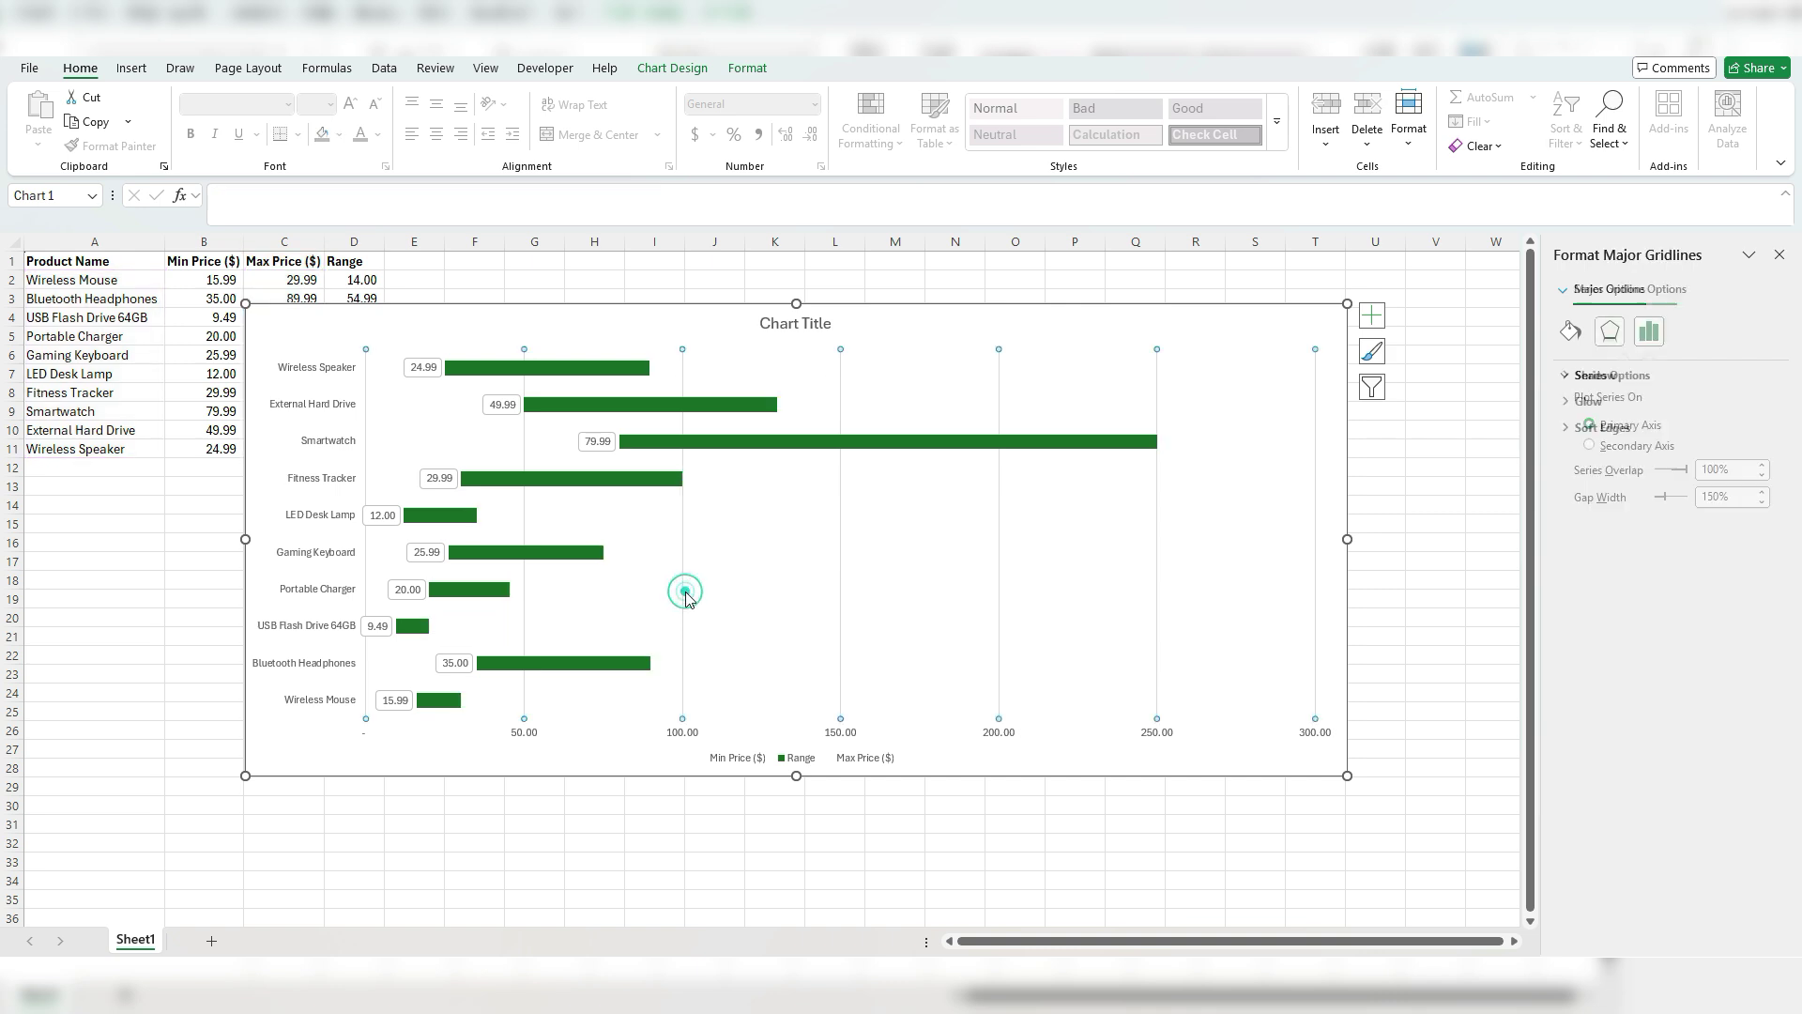
left_click(1570, 336)
left_click(1603, 406)
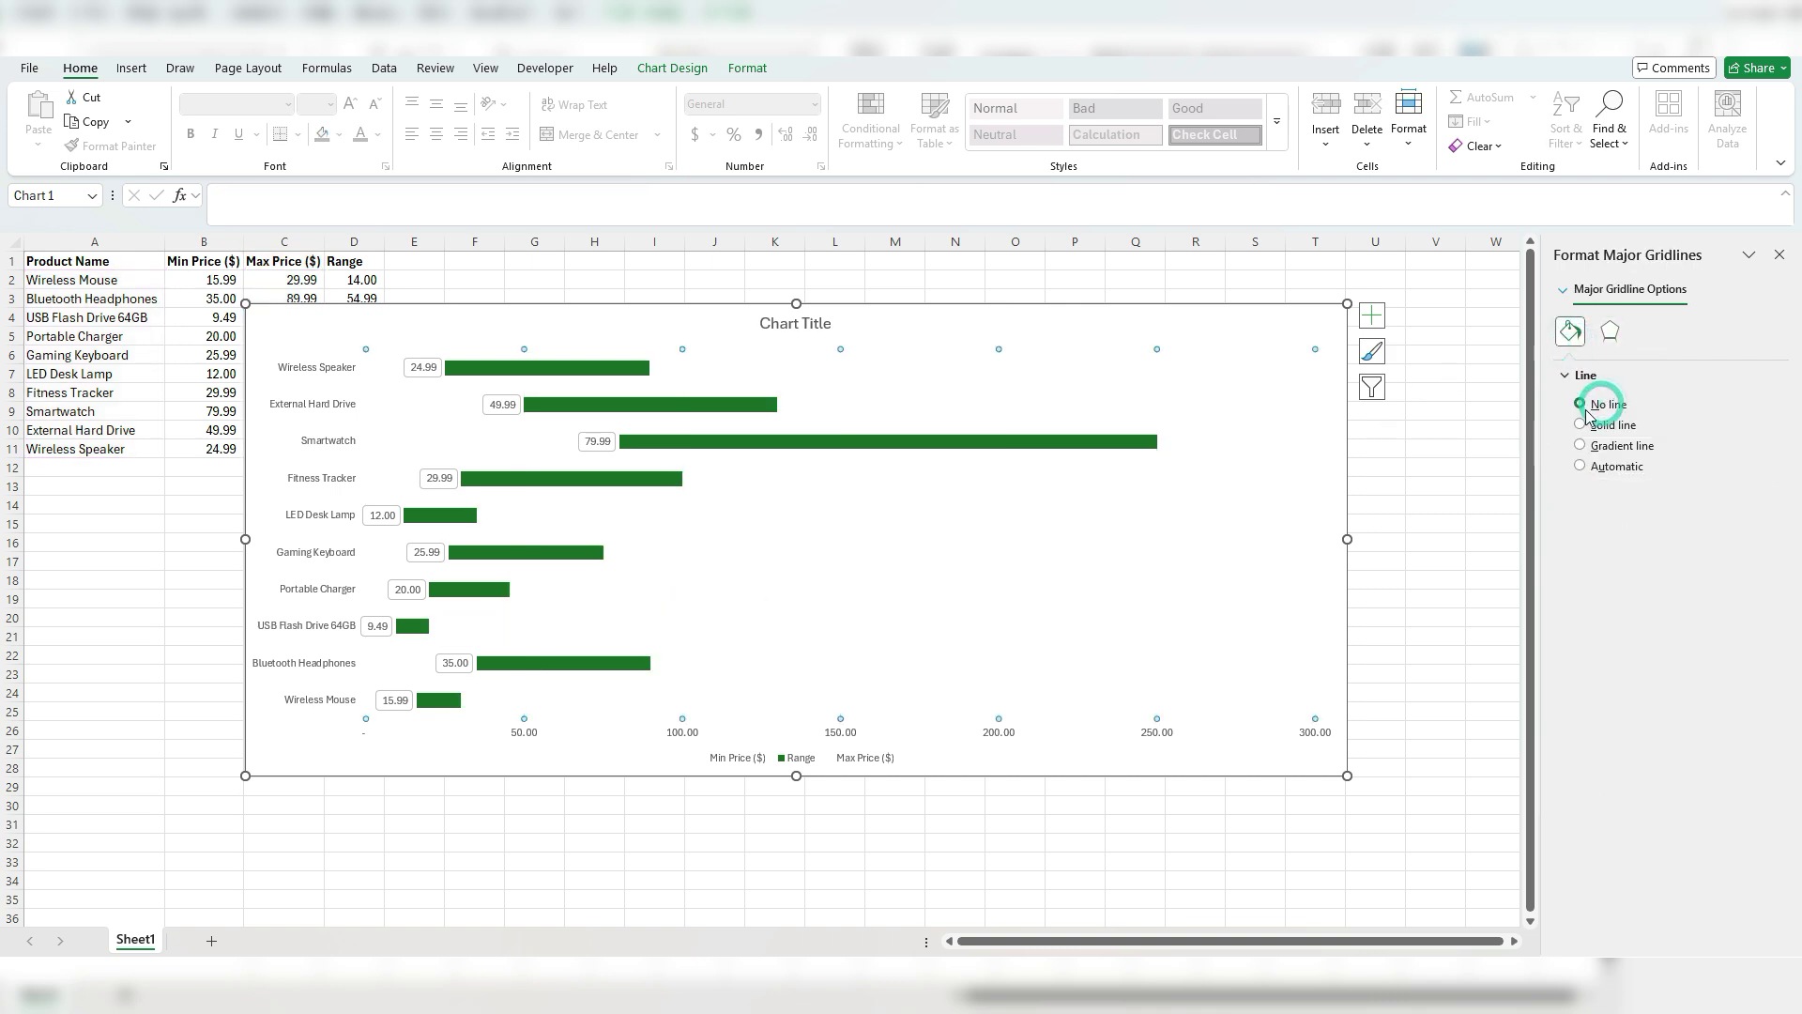
left_click(1380, 531)
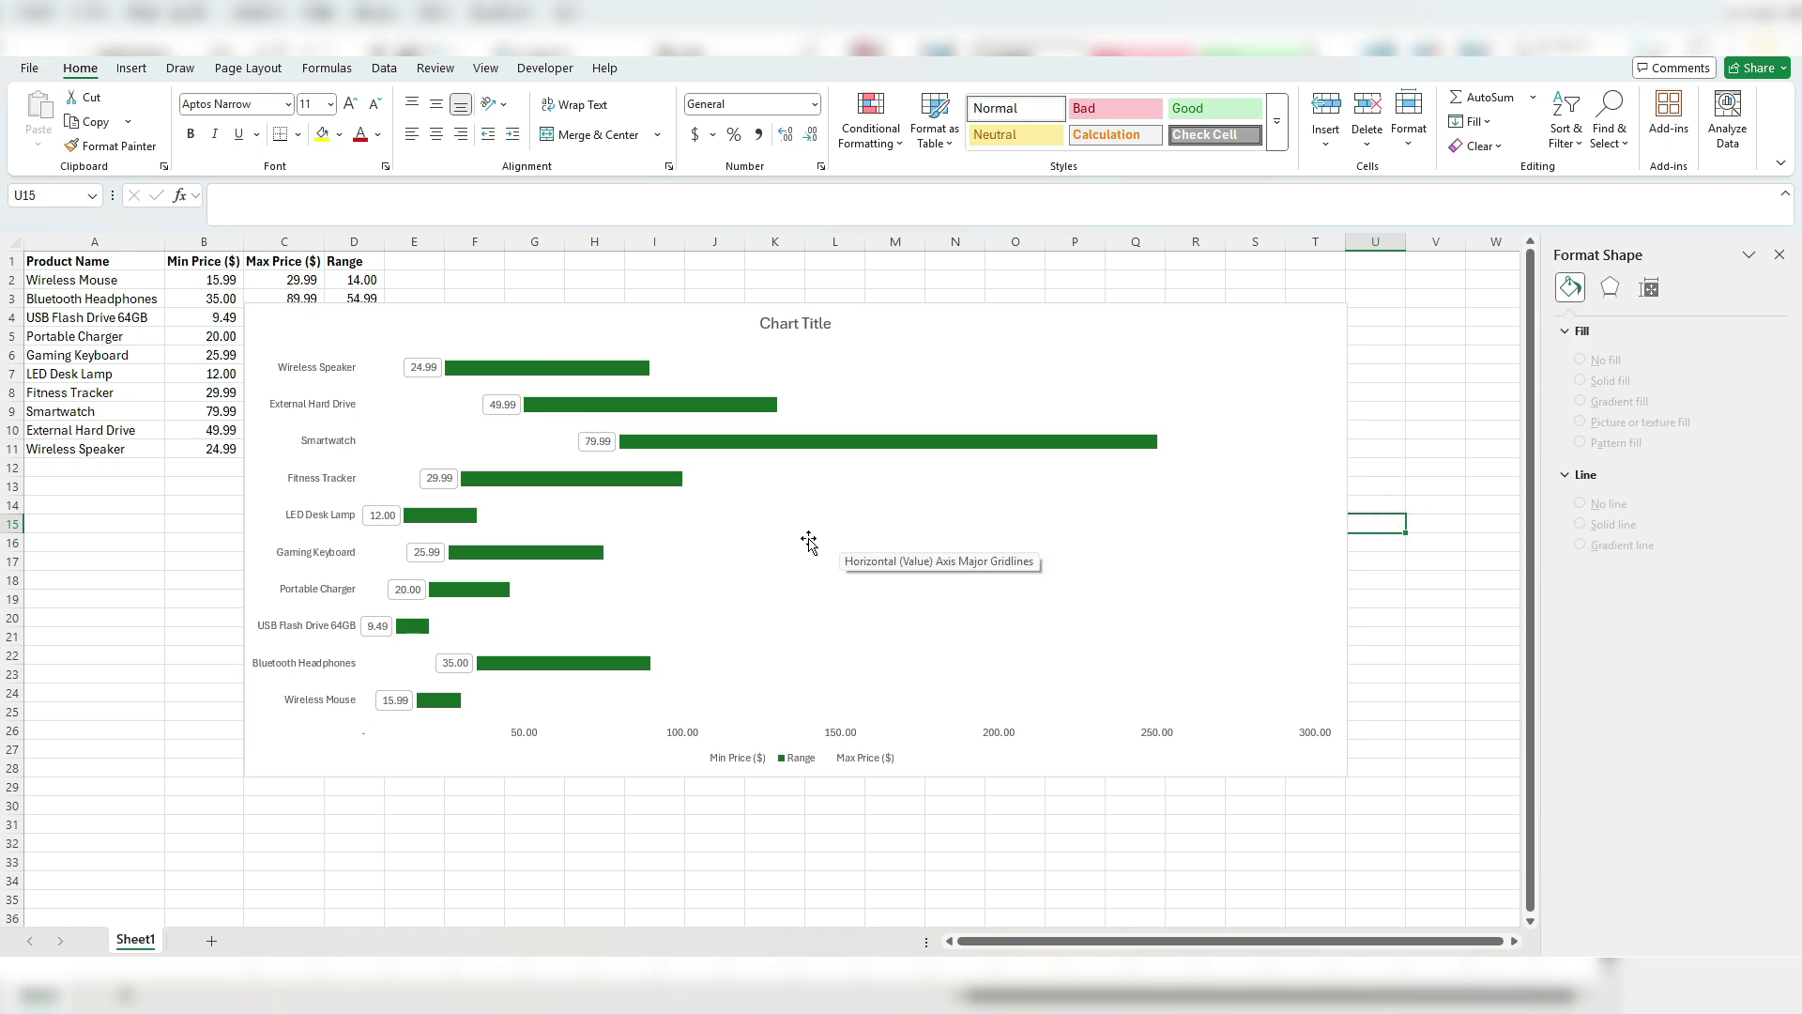
mouse_move(692, 560)
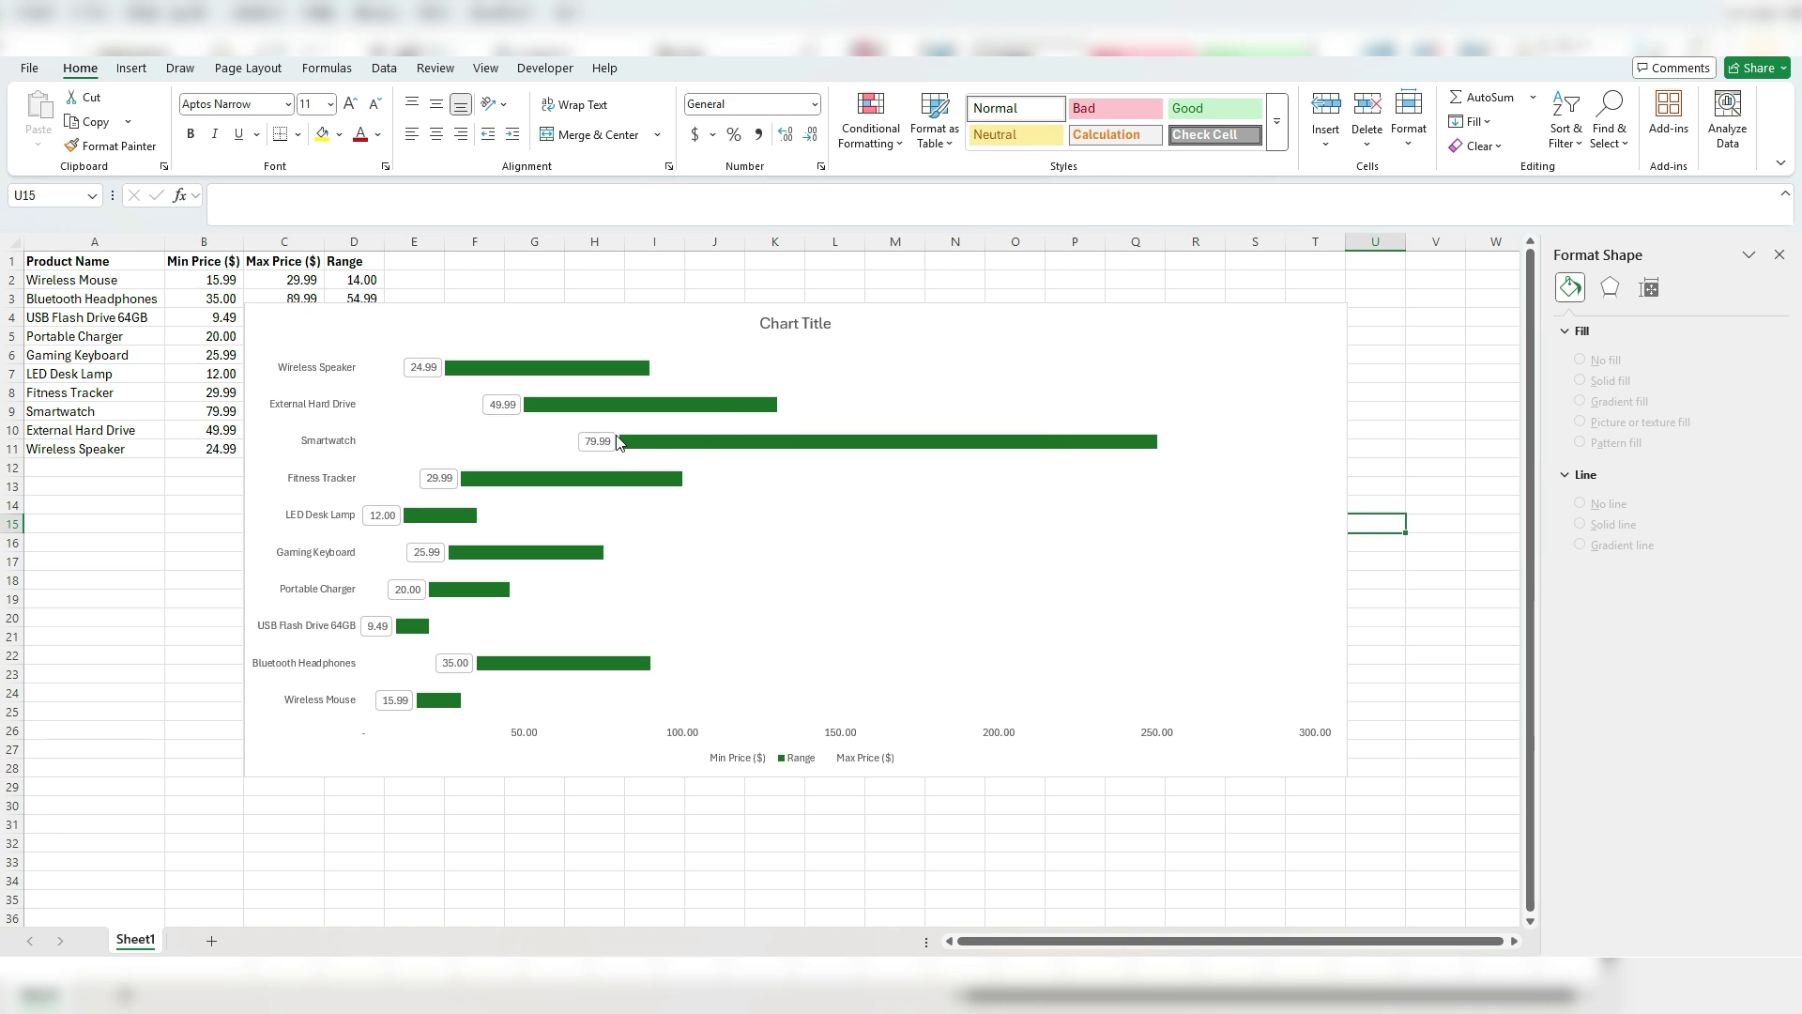
- Add data labels to the Max Price series, placed just right of each green bar
mouse_move(825, 411)
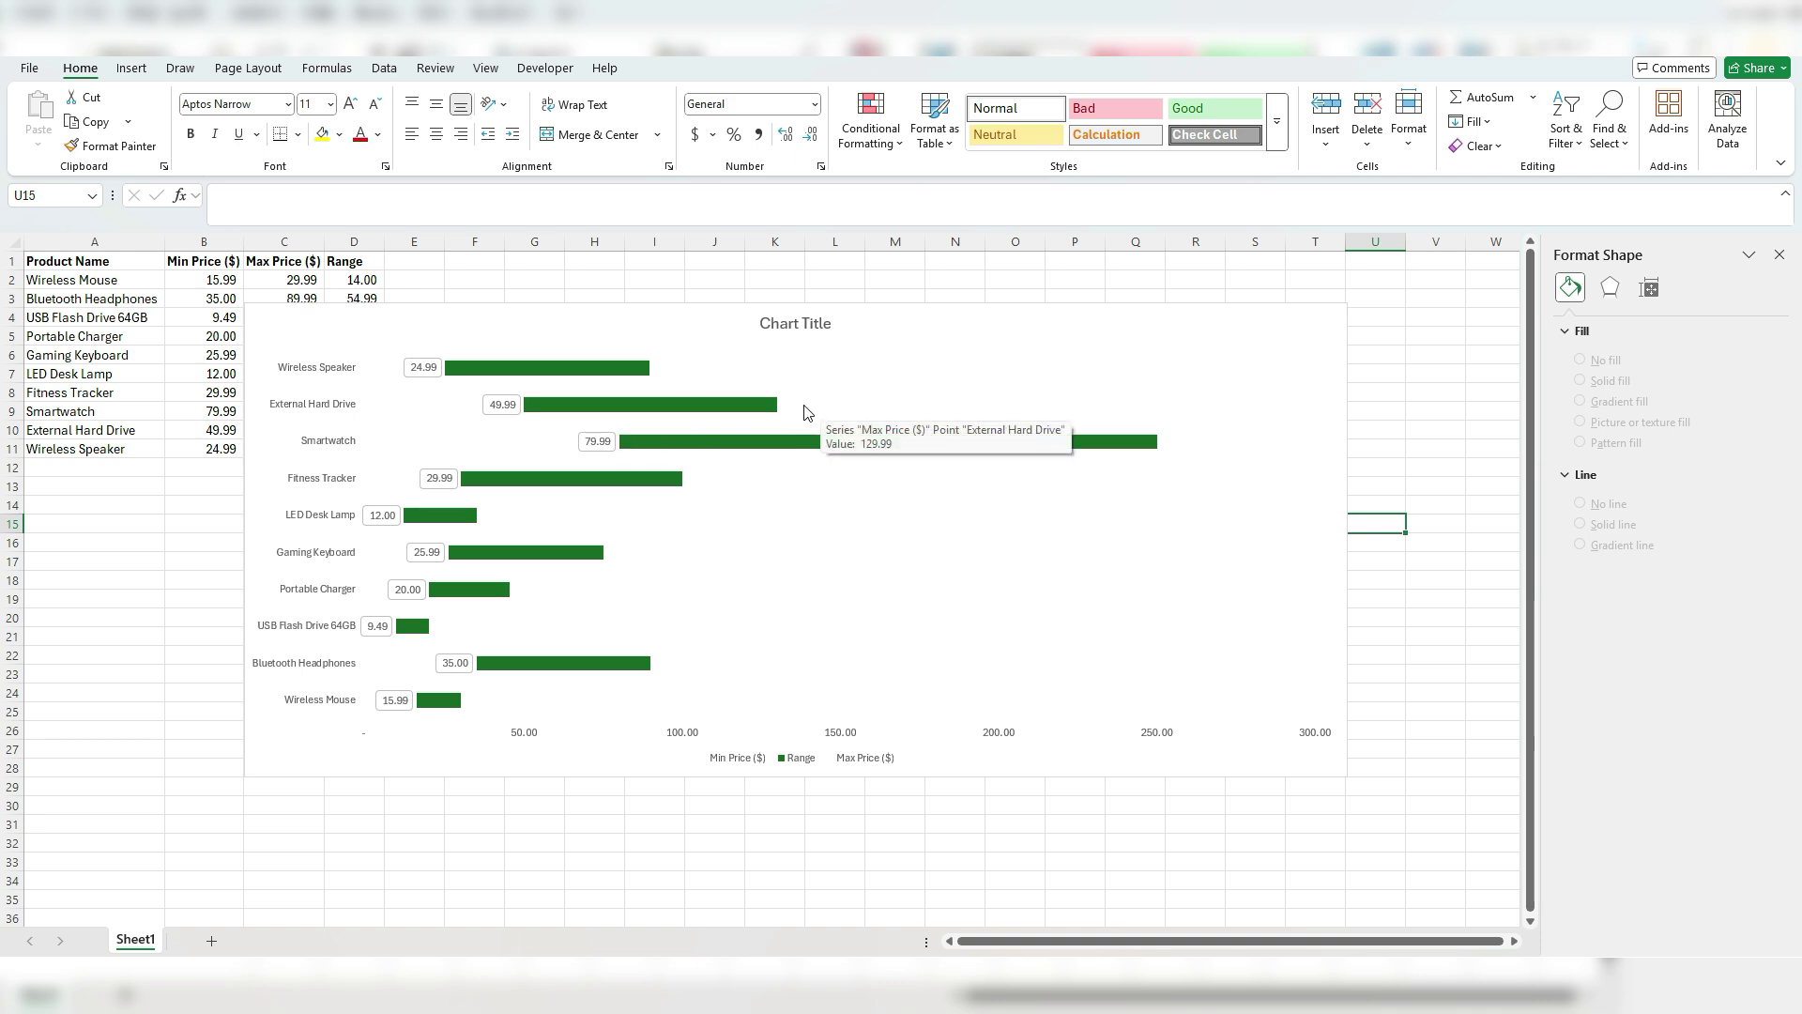
left_click(804, 408)
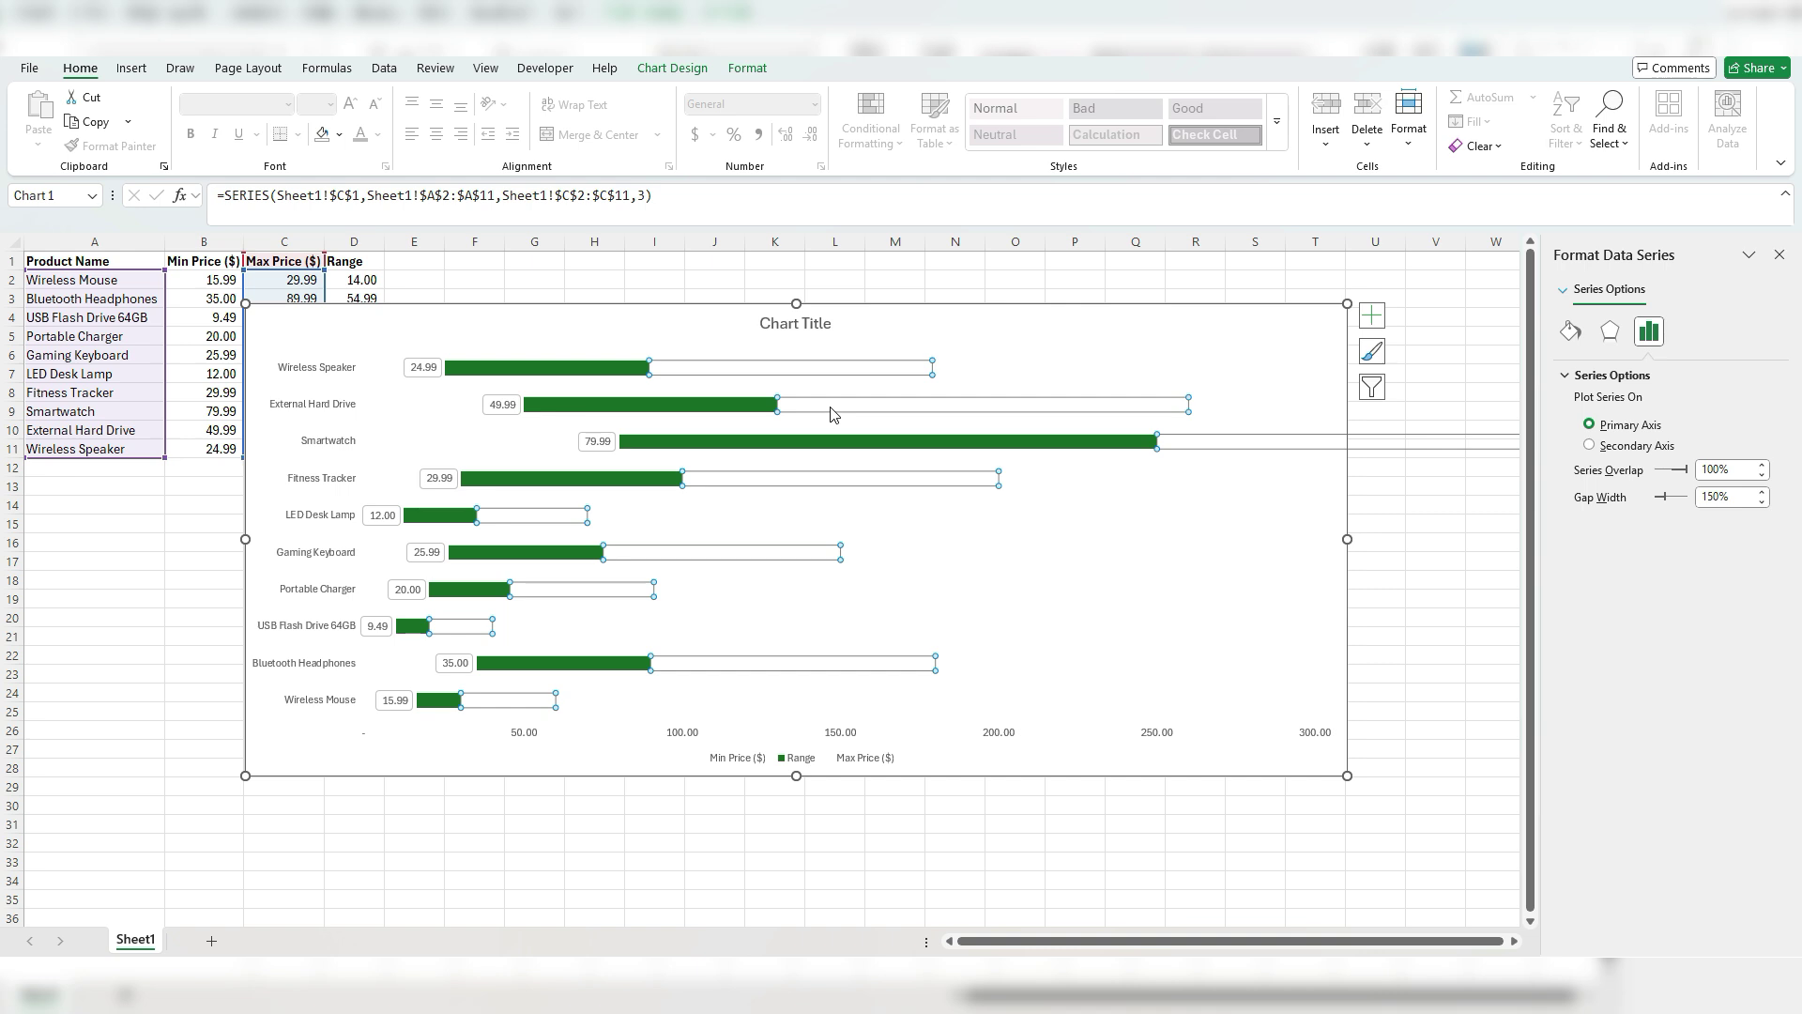
right_click(832, 413)
left_click(933, 553)
right_click(979, 405)
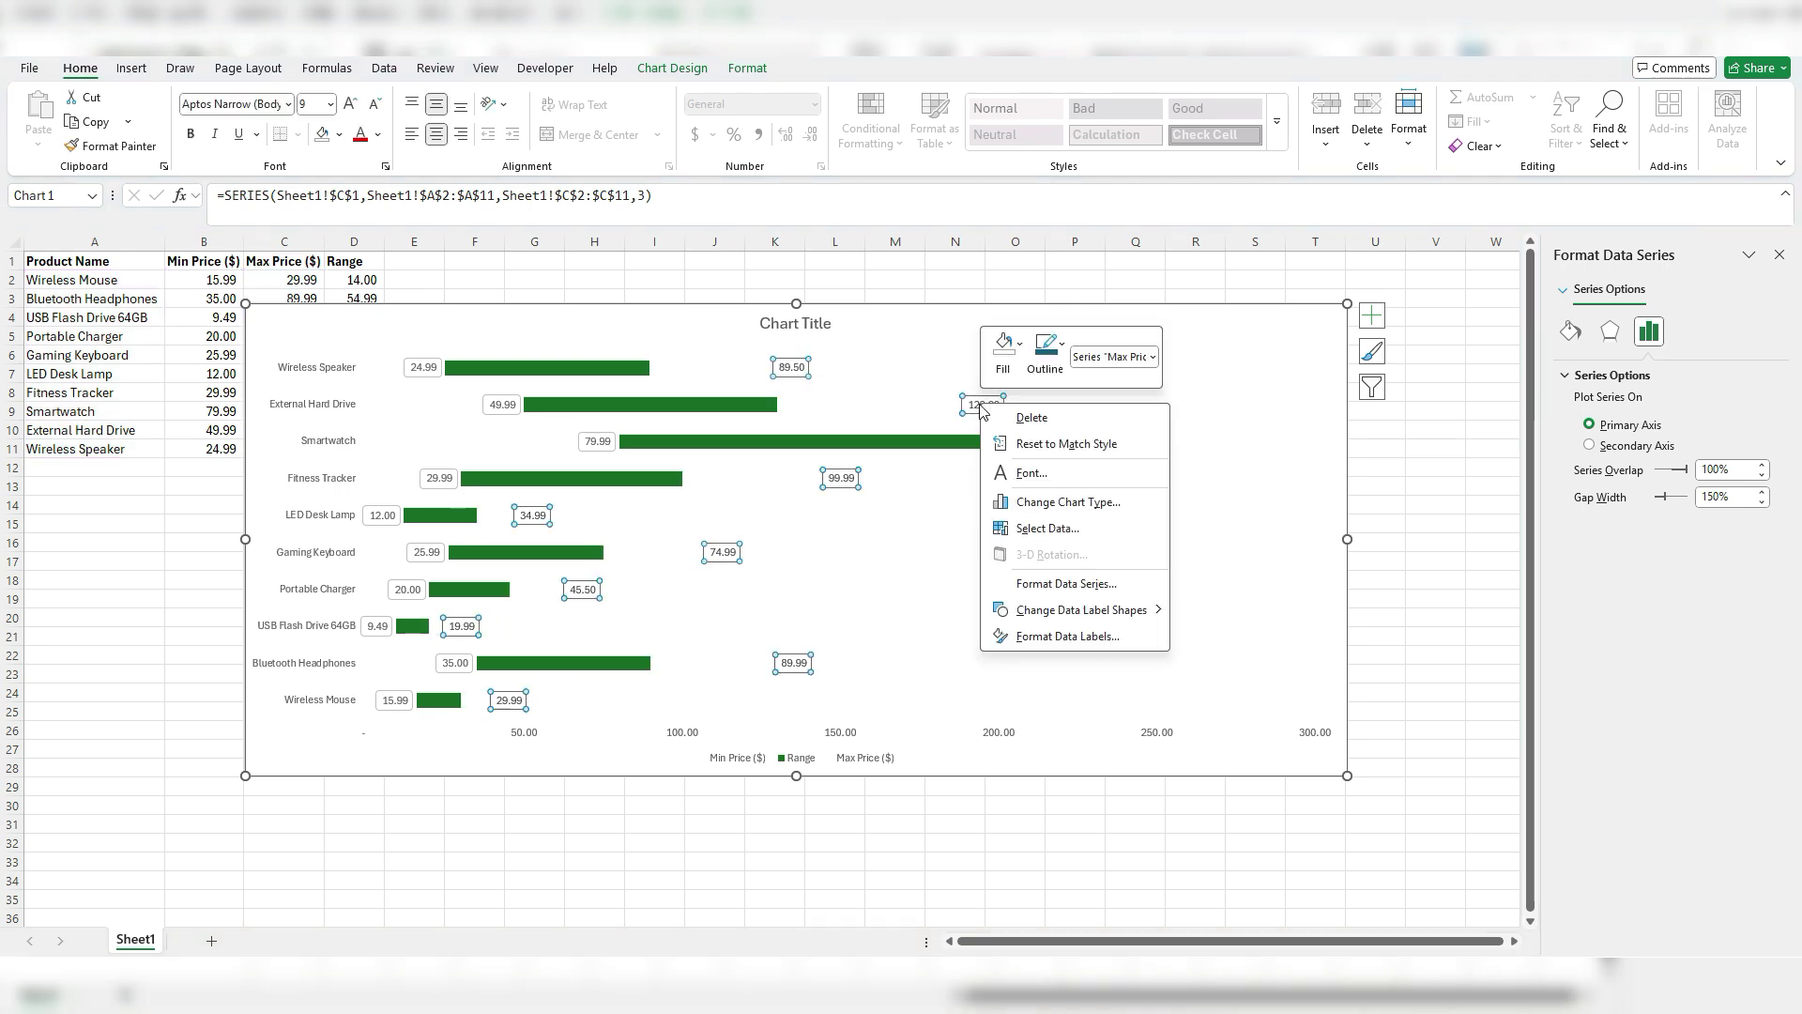
left_click(1066, 635)
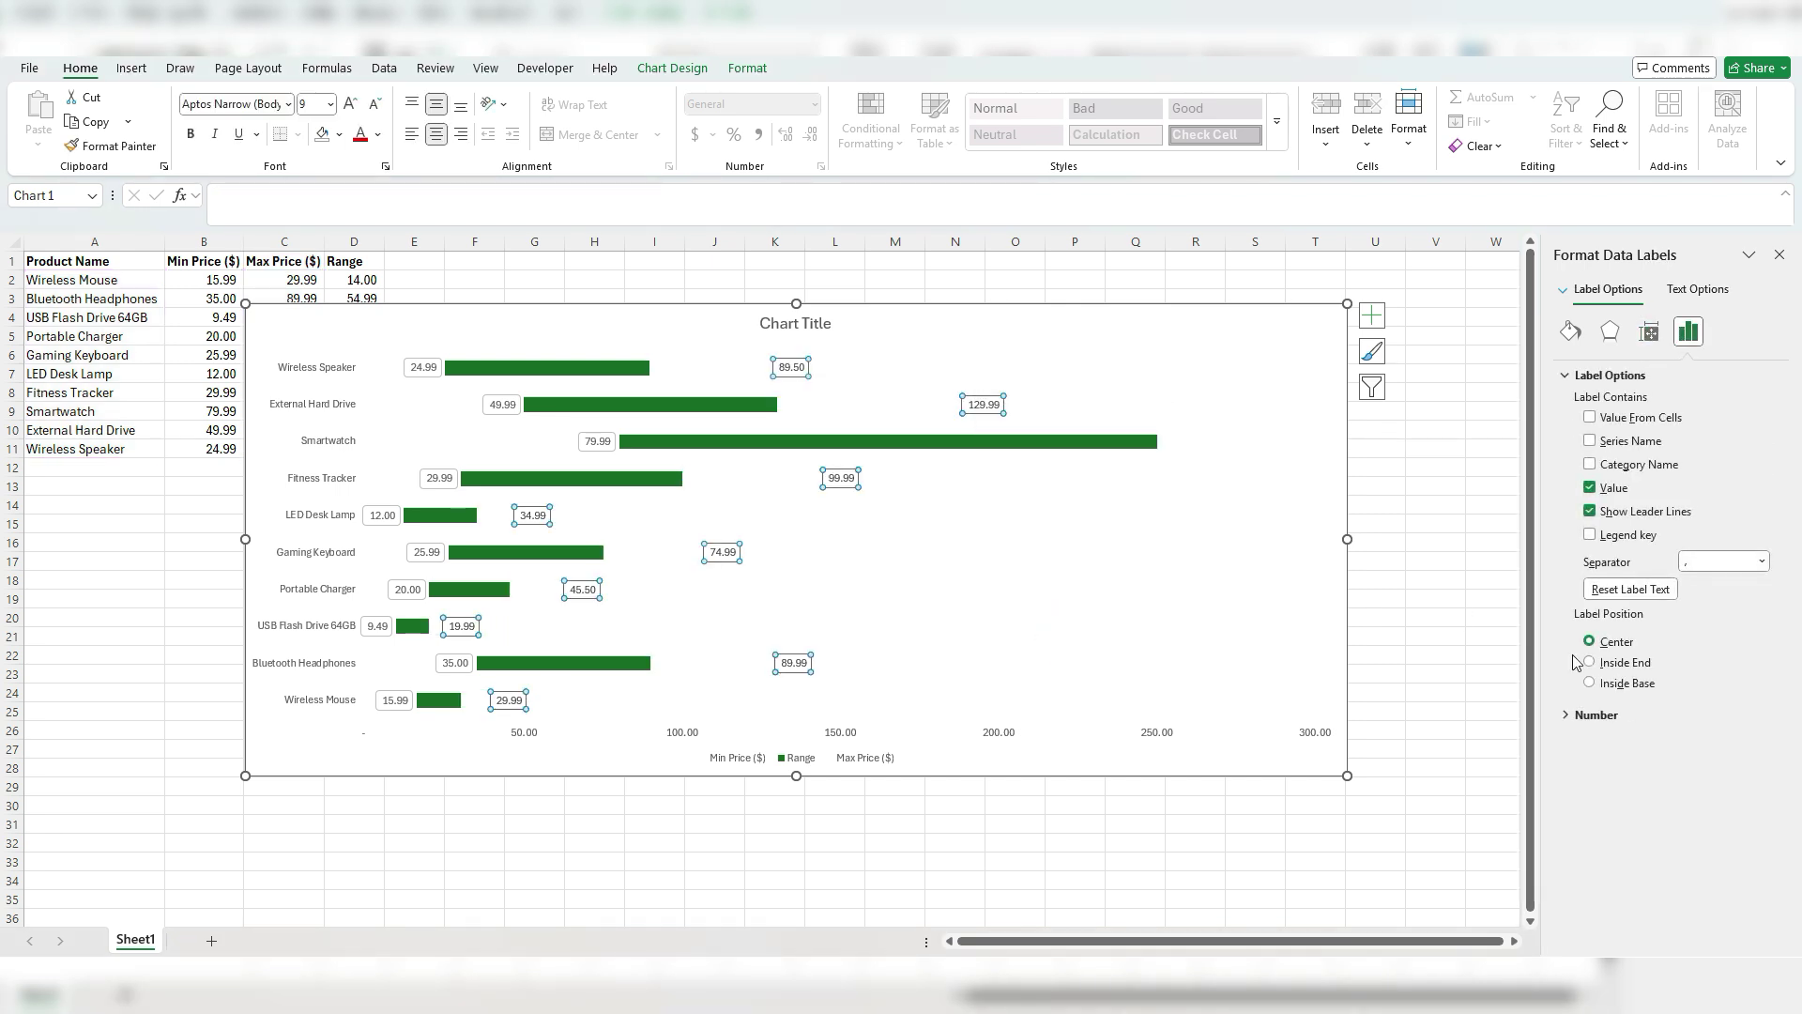
left_click(1640, 663)
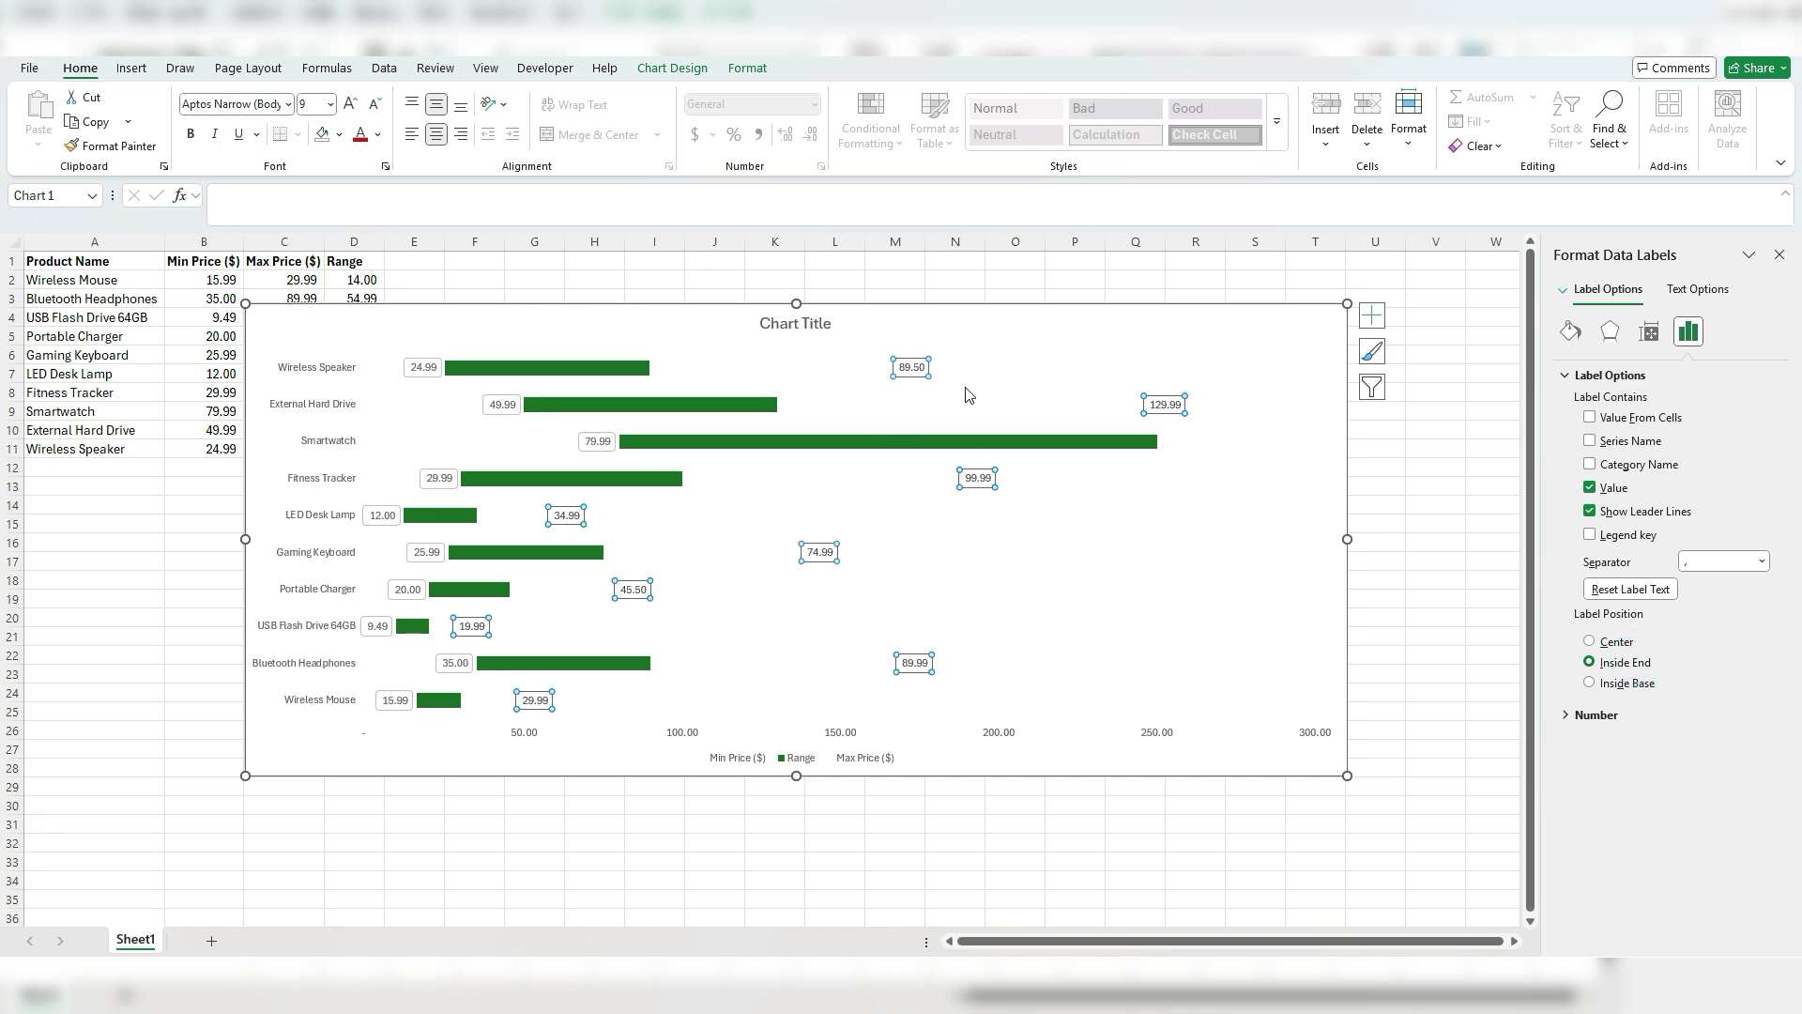
left_click(1593, 683)
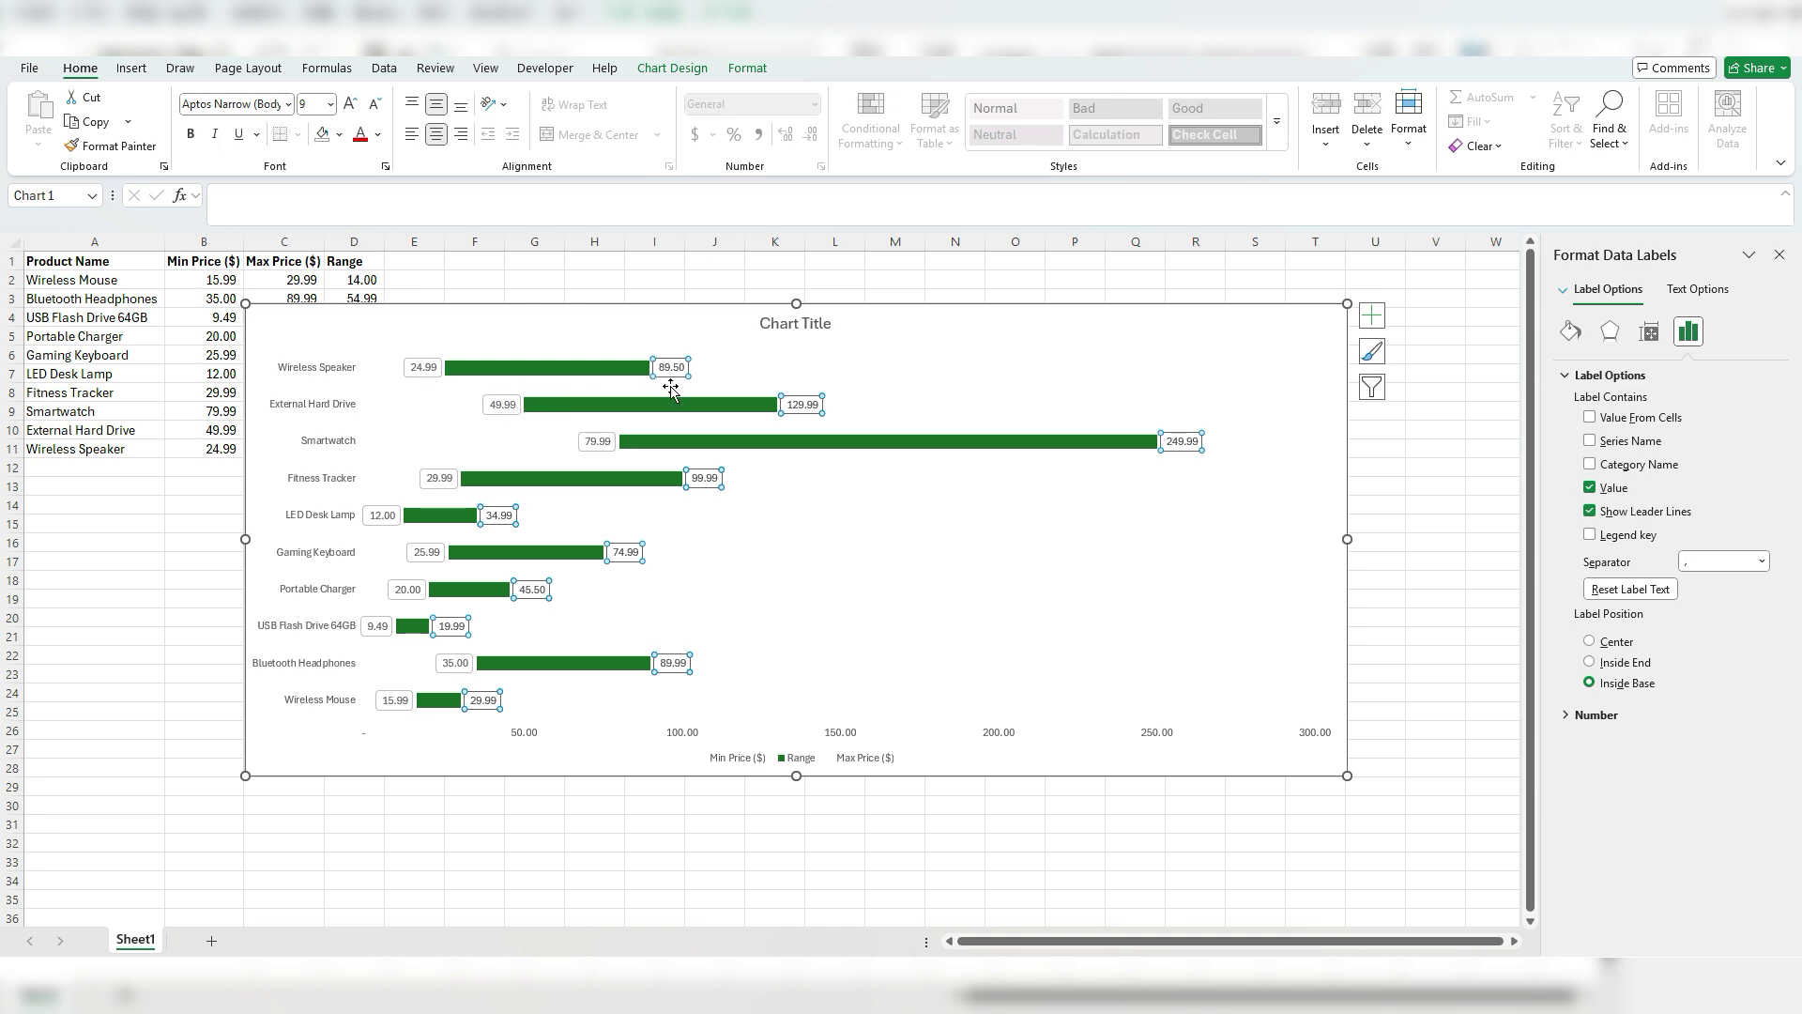
- Change the data label shape to a rounded rectangle
right_click(670, 375)
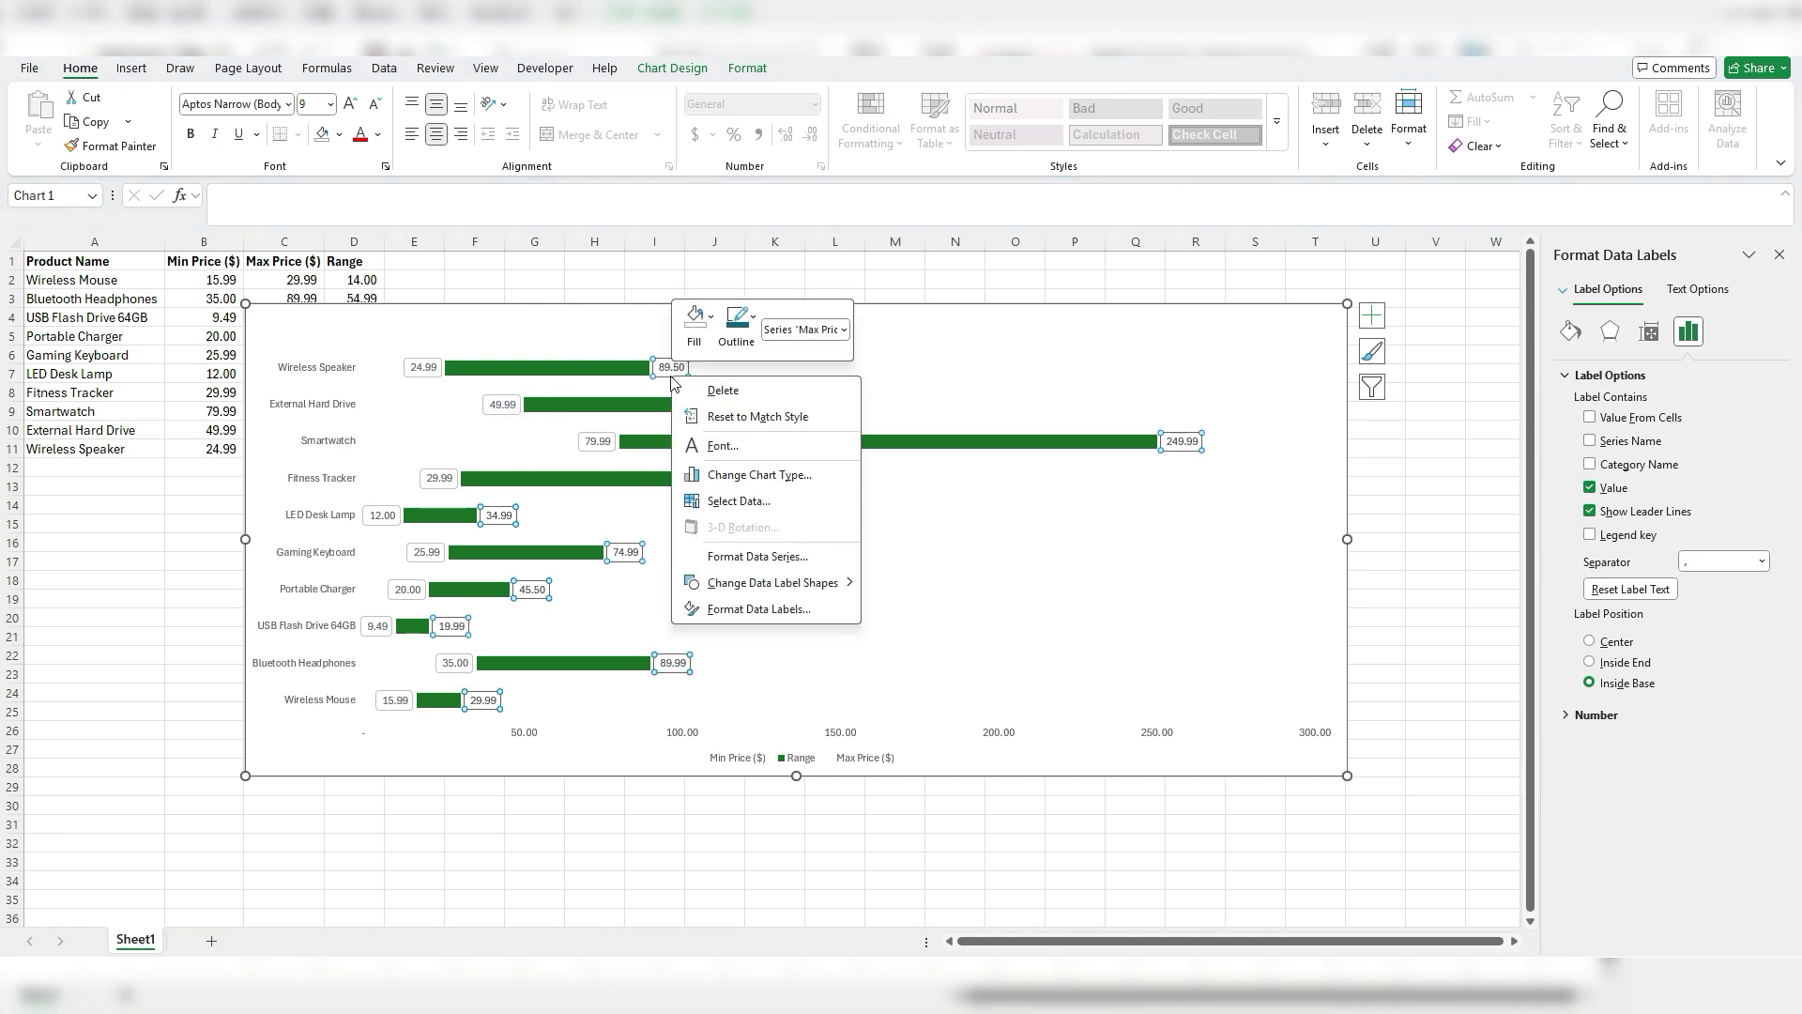
mouse_move(821, 583)
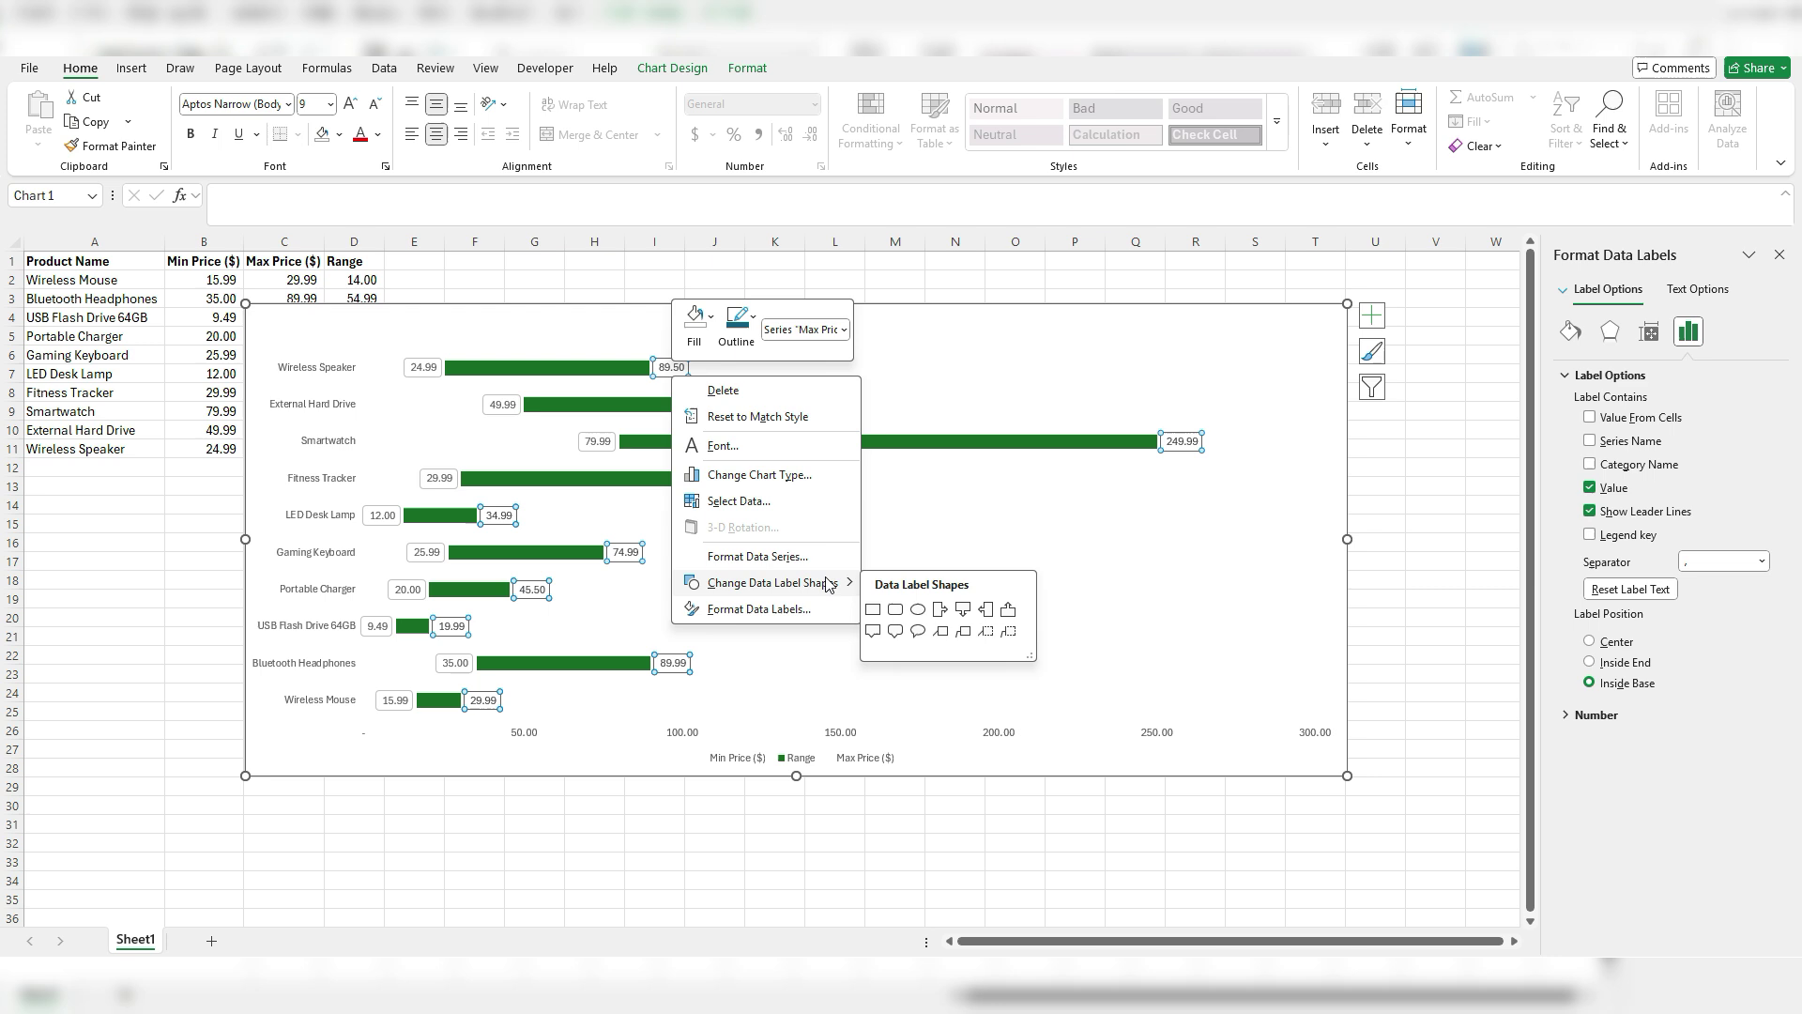
left_click(898, 612)
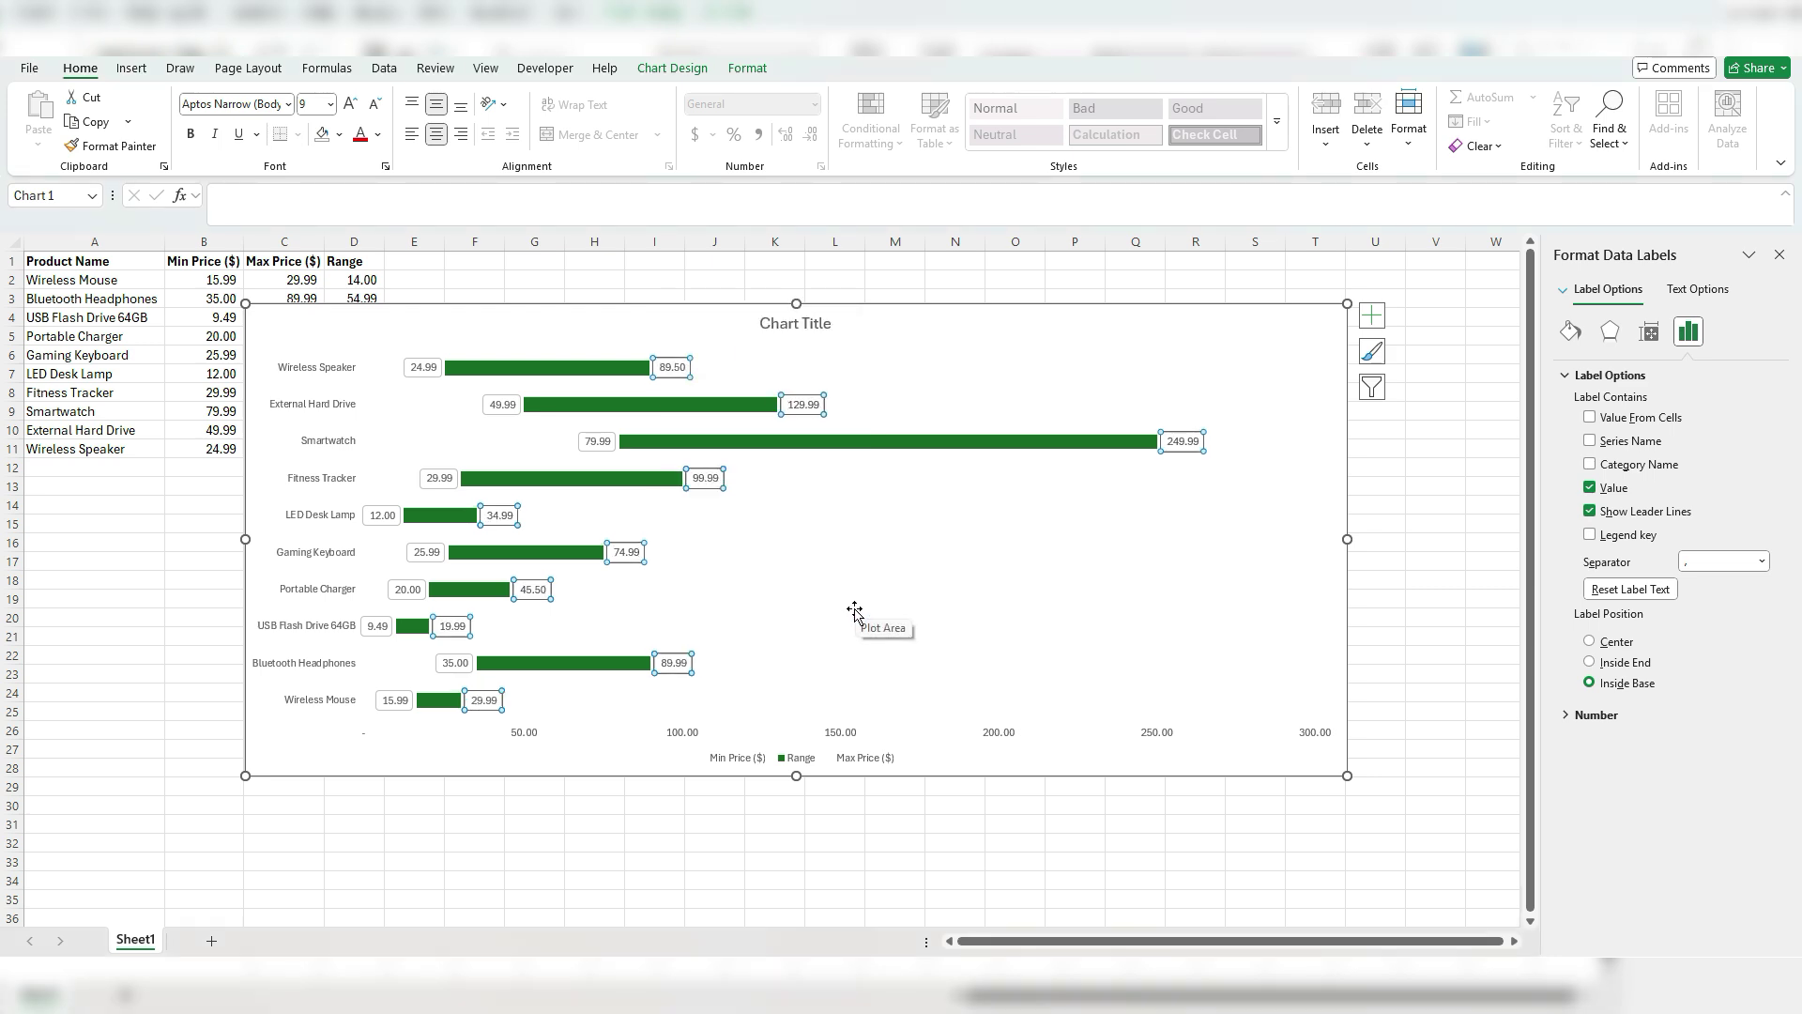
left_click(559, 747)
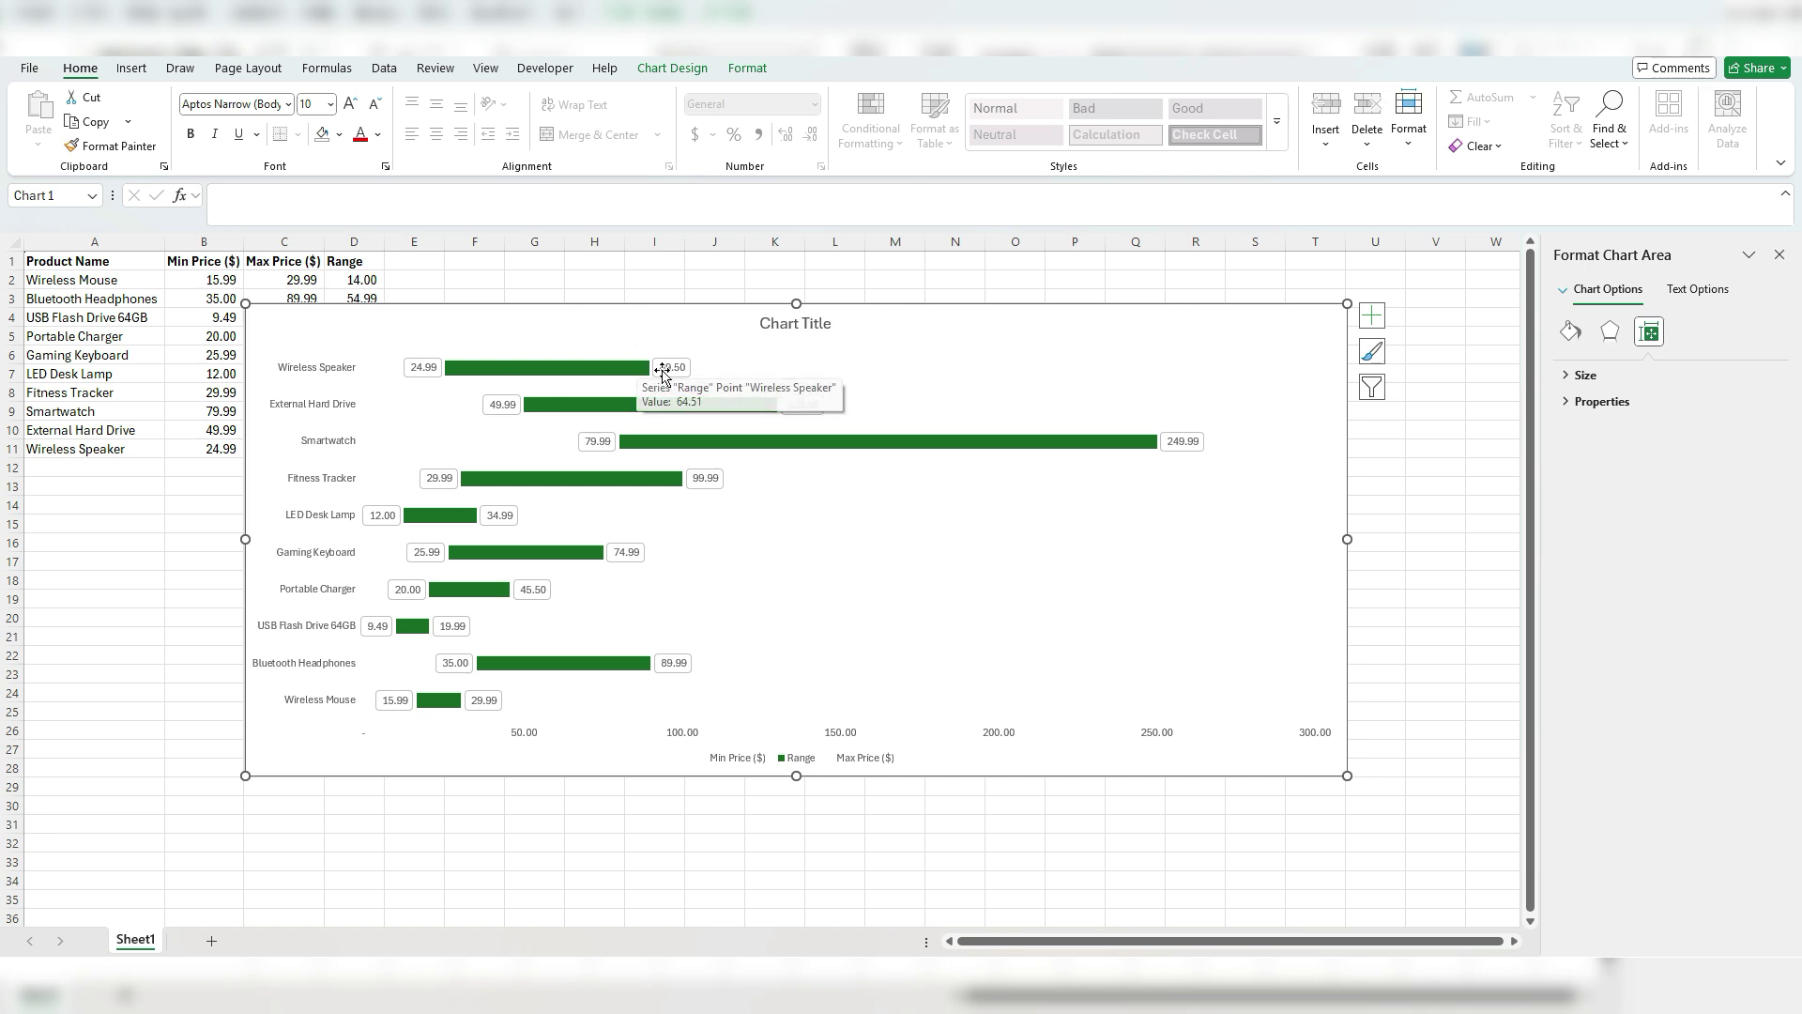
- Delete the chart's horizontal value axis and its legend
left_click(681, 738)
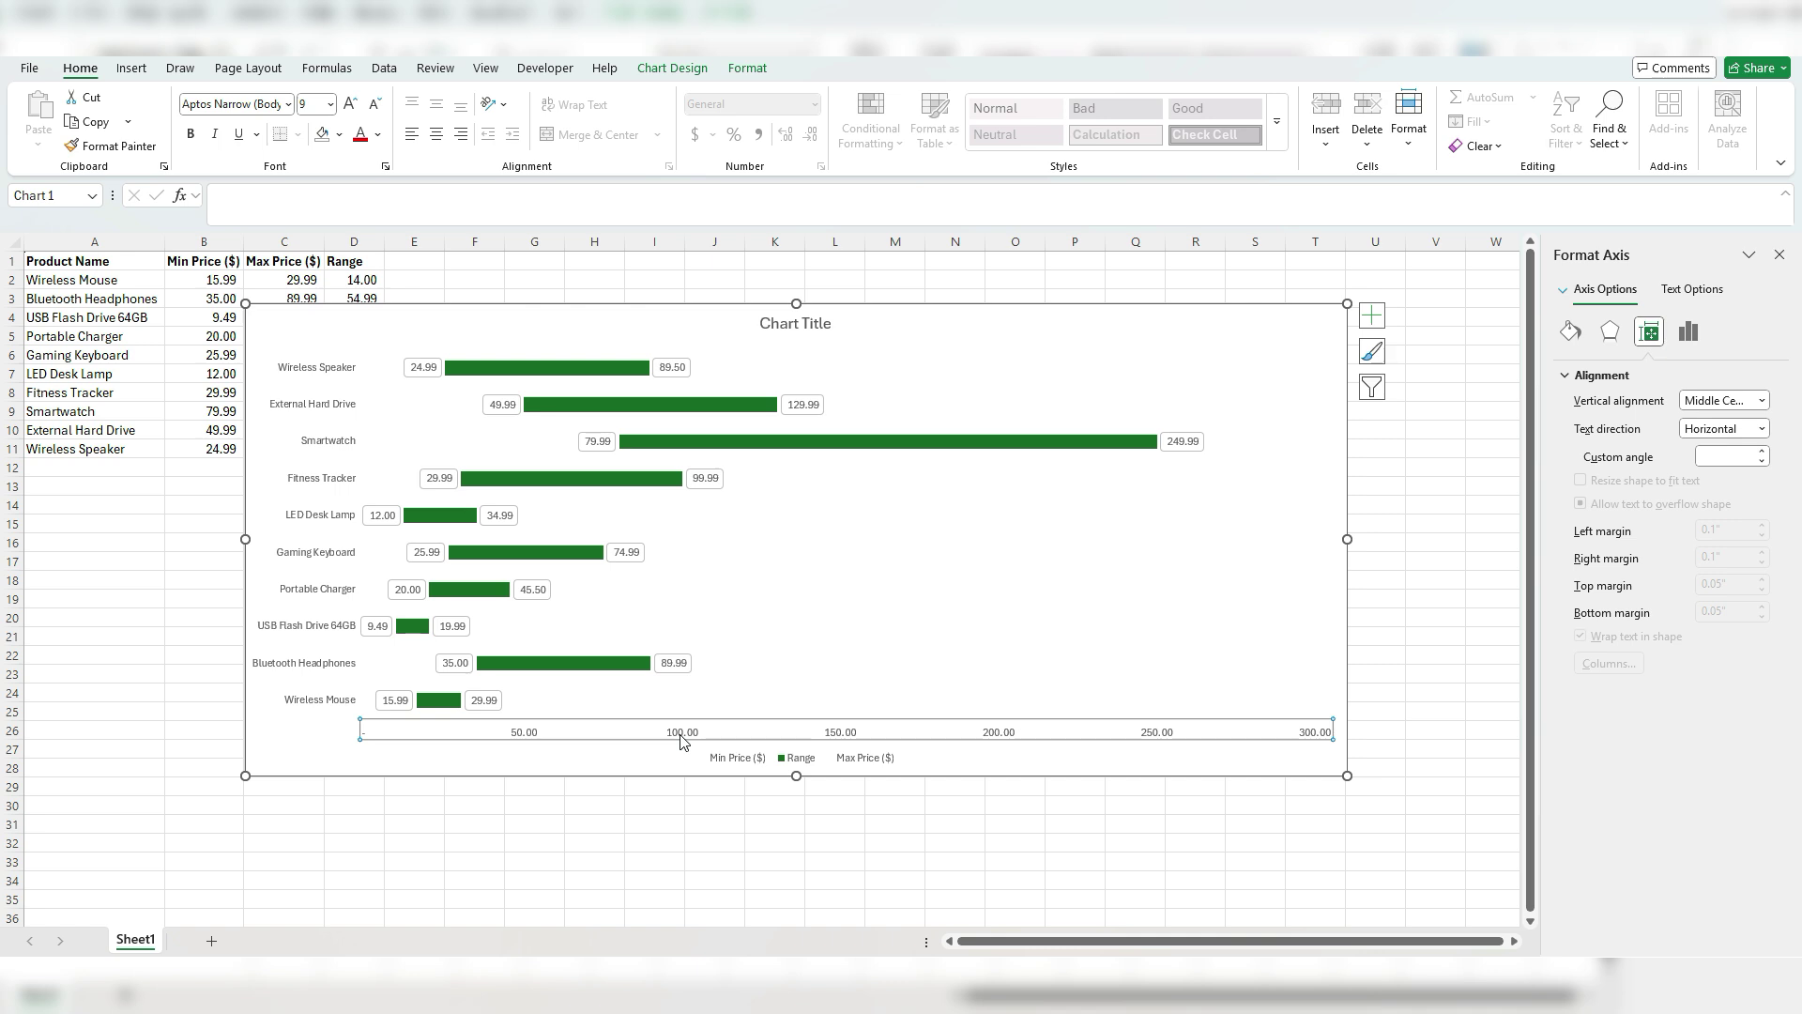
key("Delete")
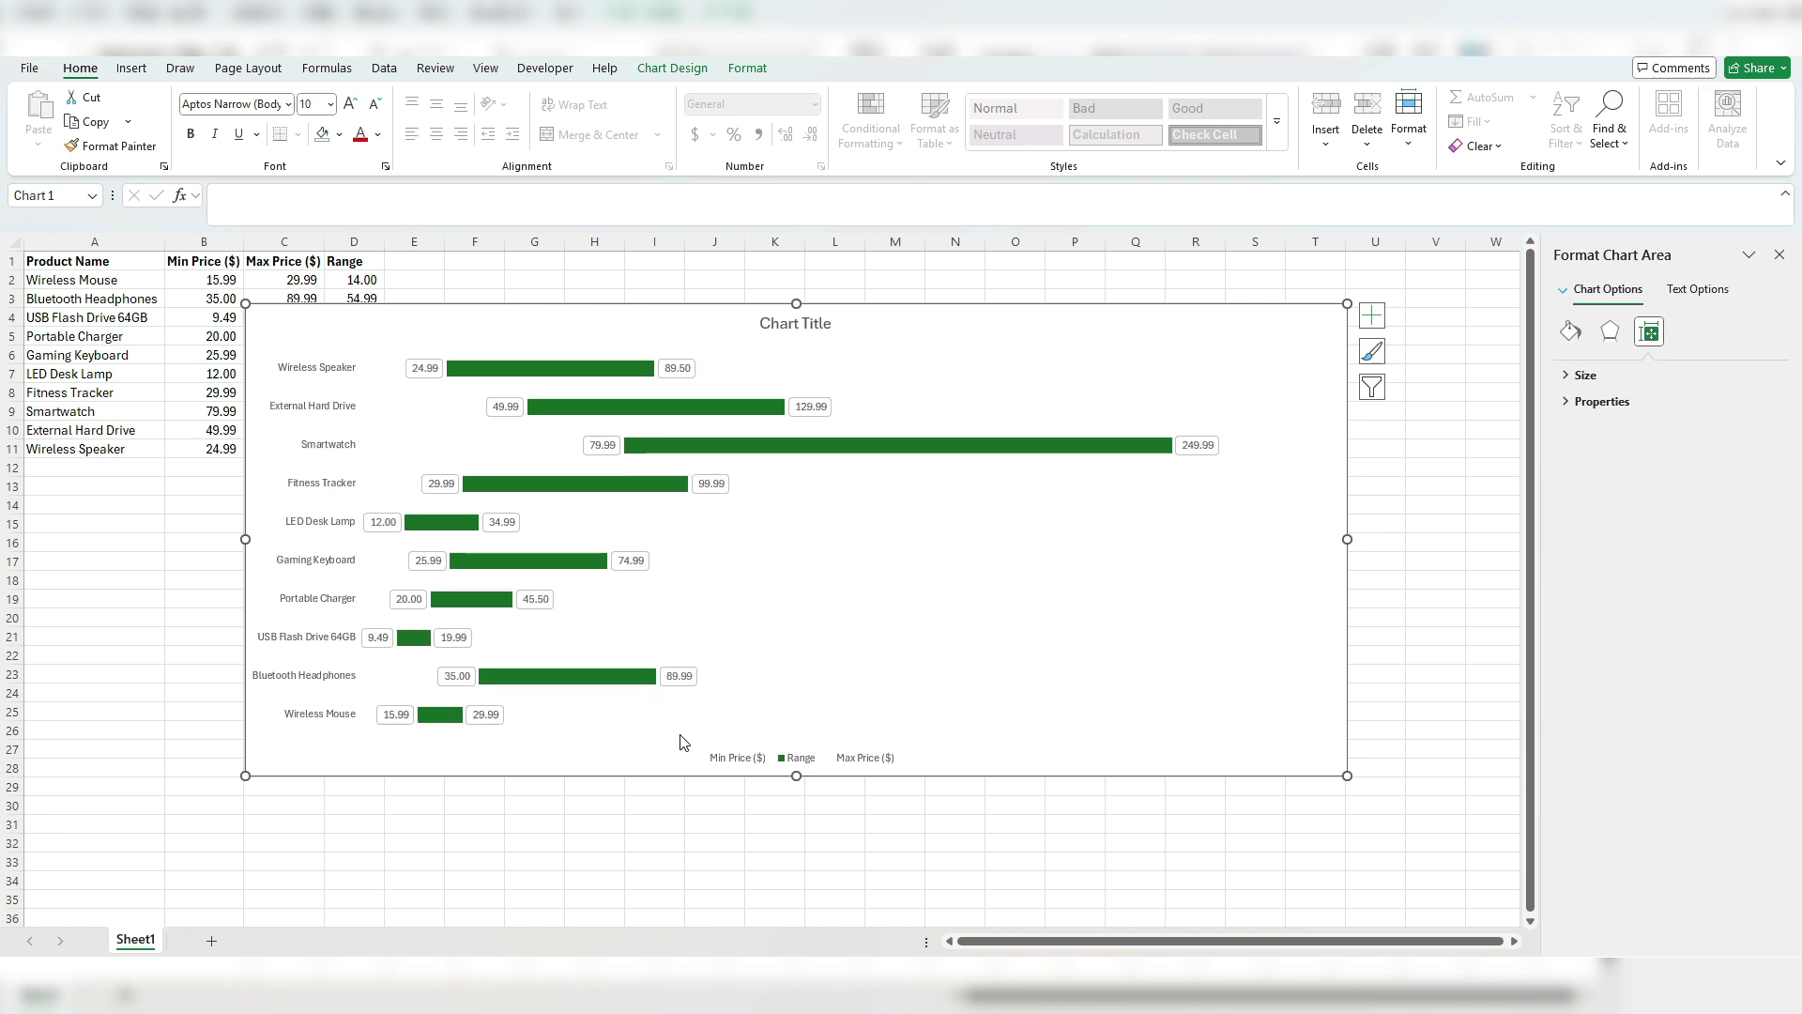
left_click(728, 760)
key("Delete")
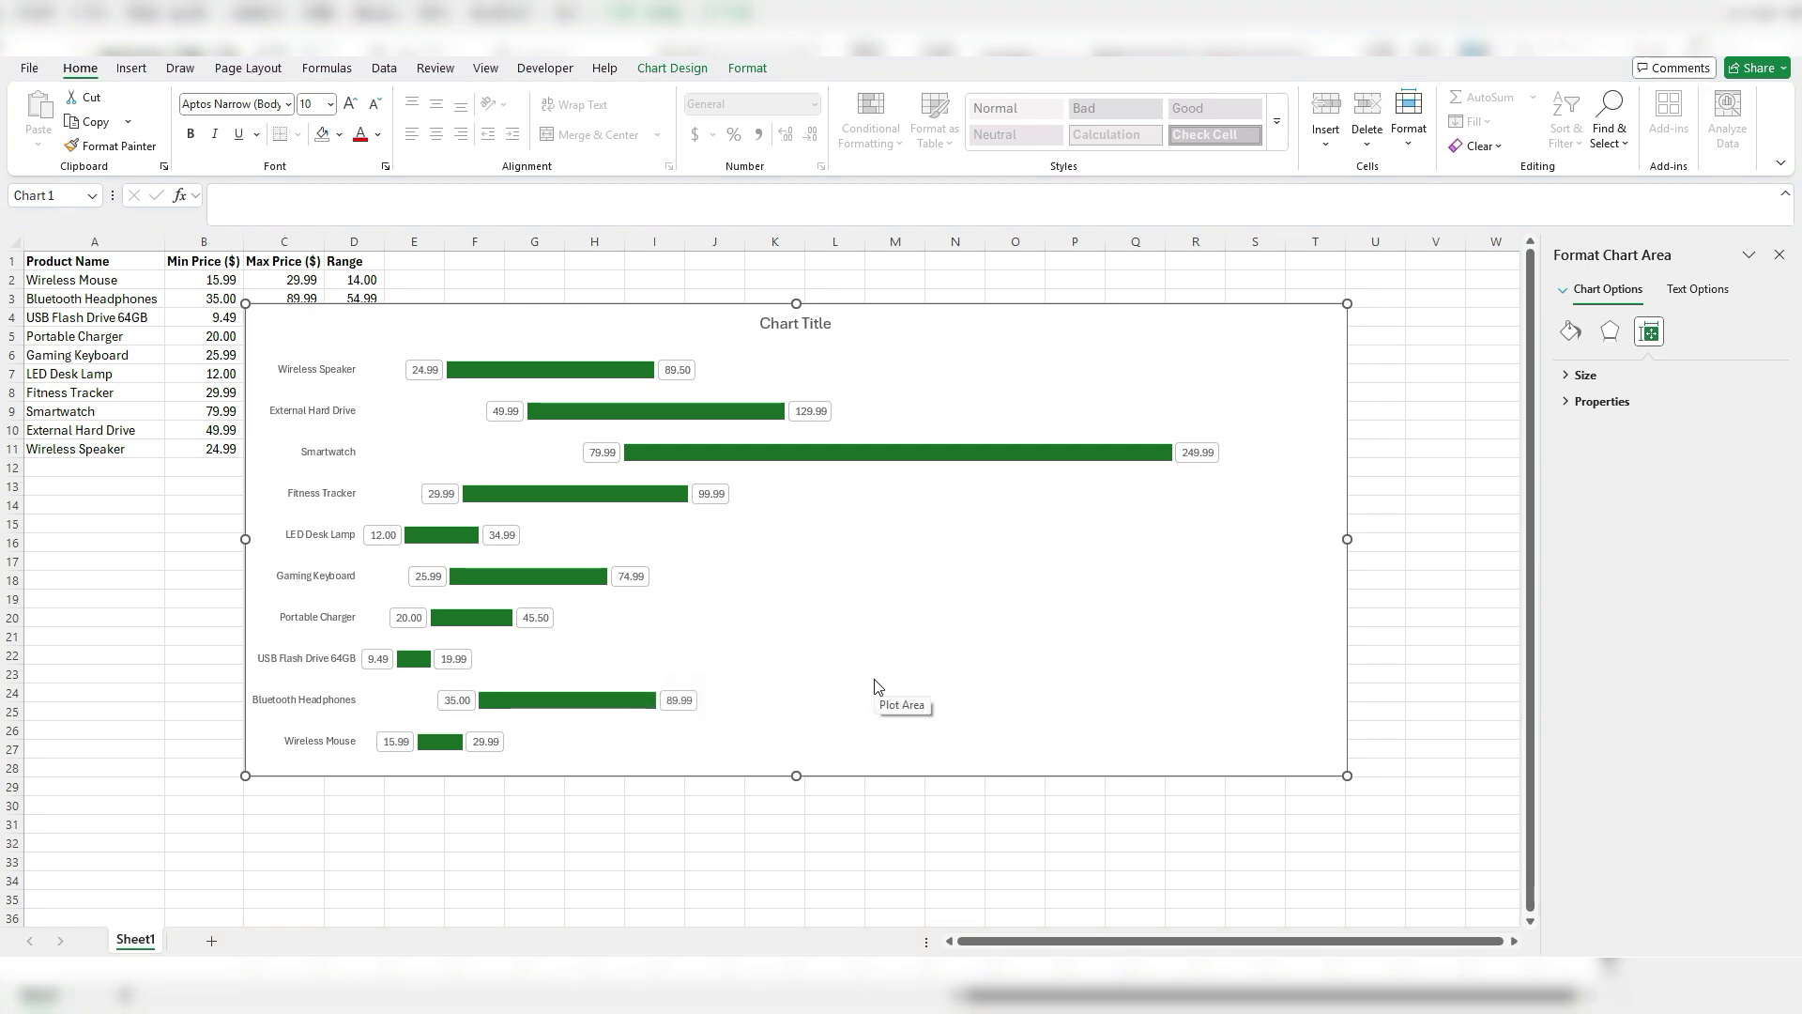
- Replace the placeholder chart title with 'Product Price Ranges'
left_click(784, 324)
double_click(780, 329)
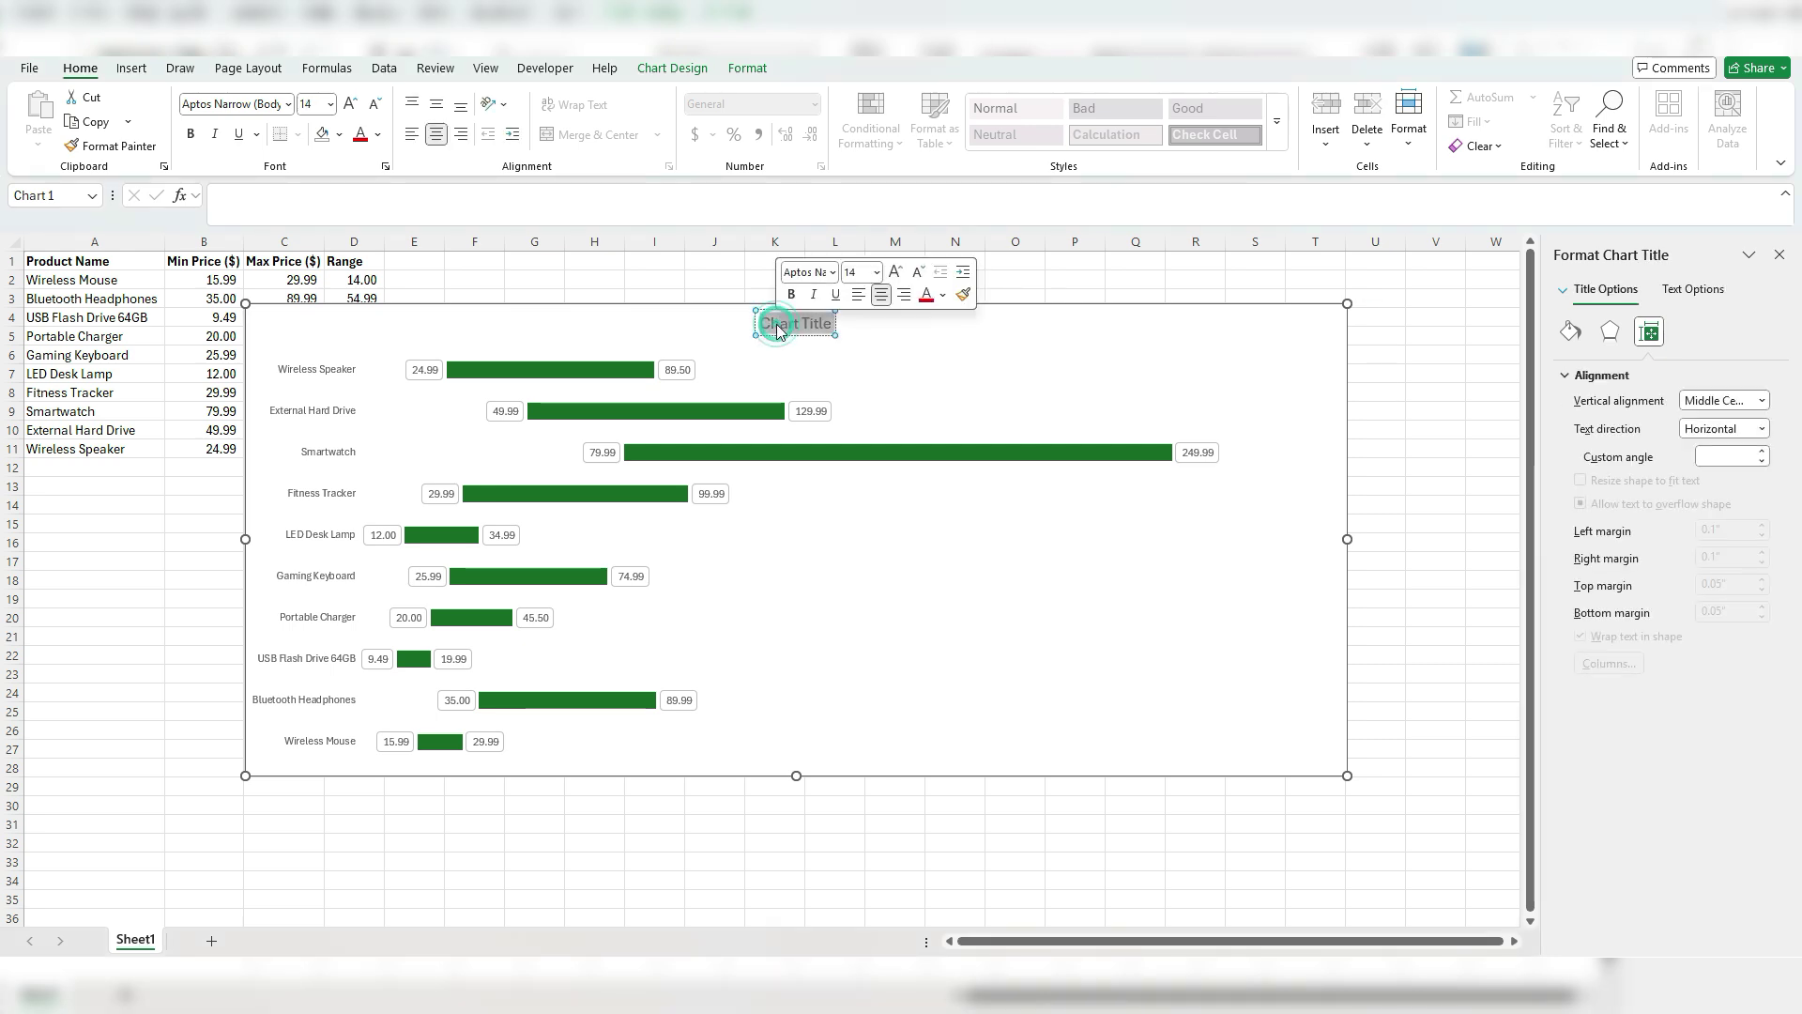
type("Produce P")
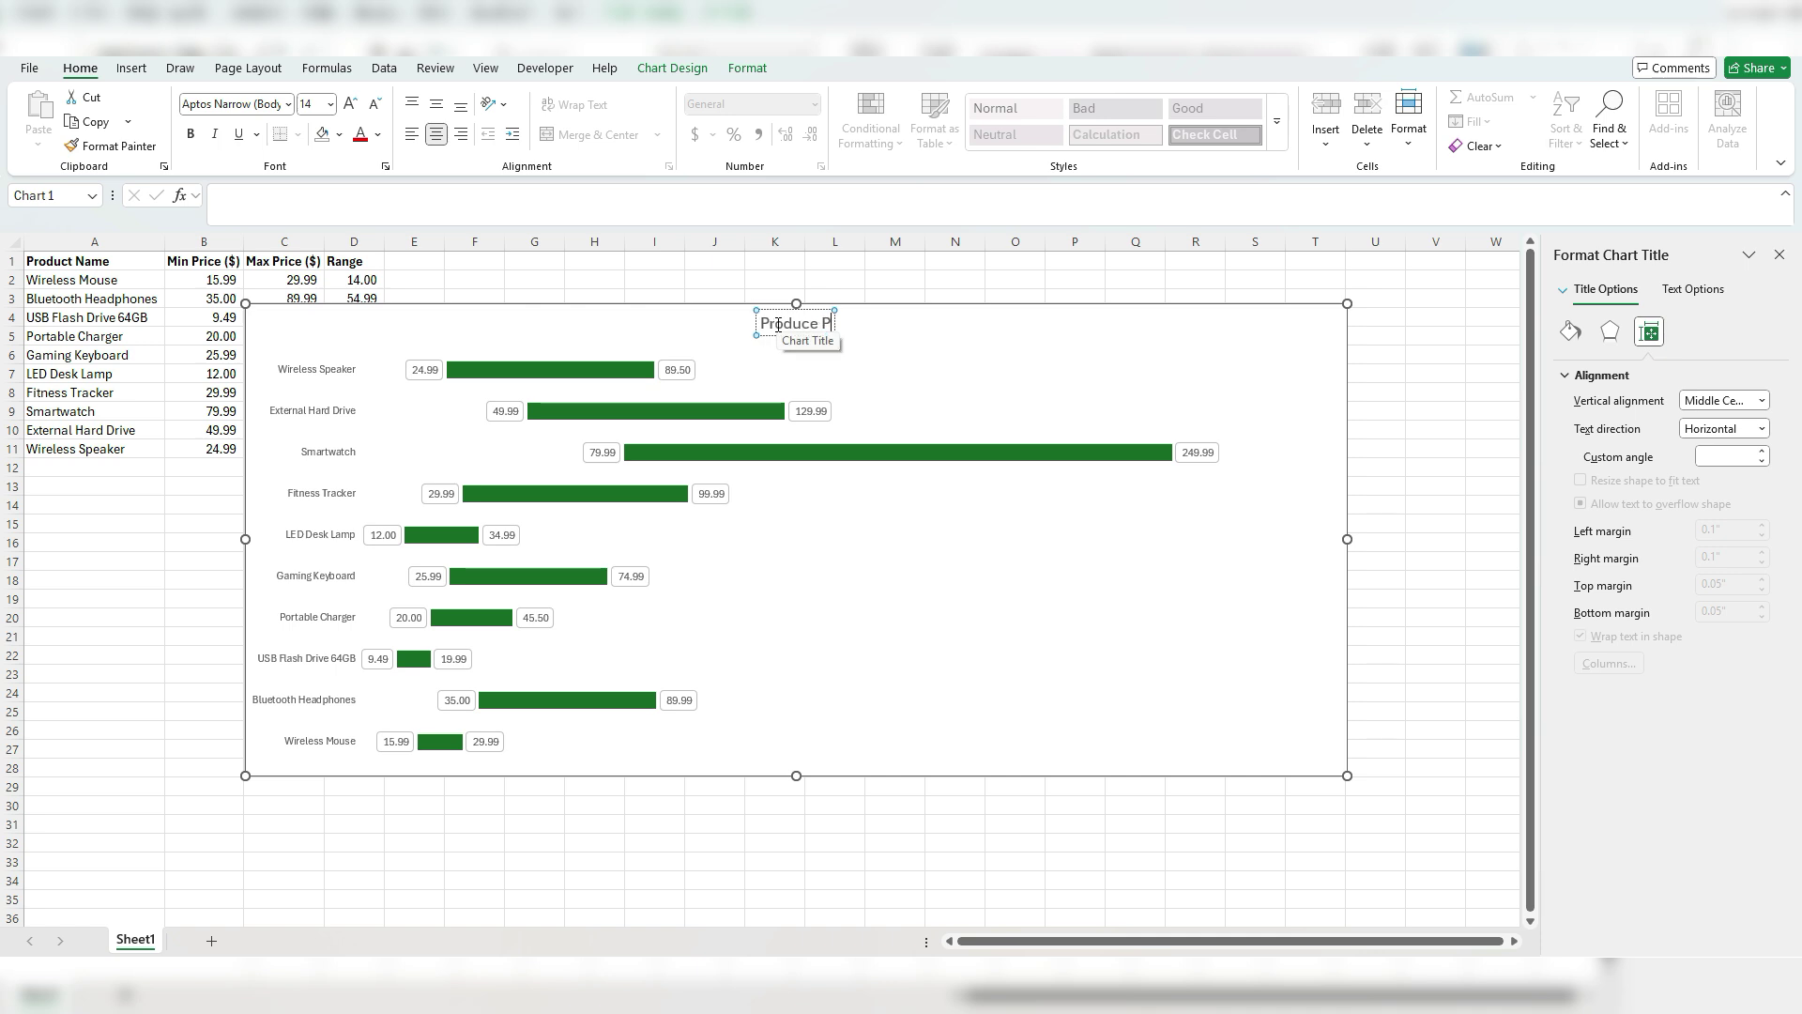
key("BackSpace")
type("t Price Ranges")
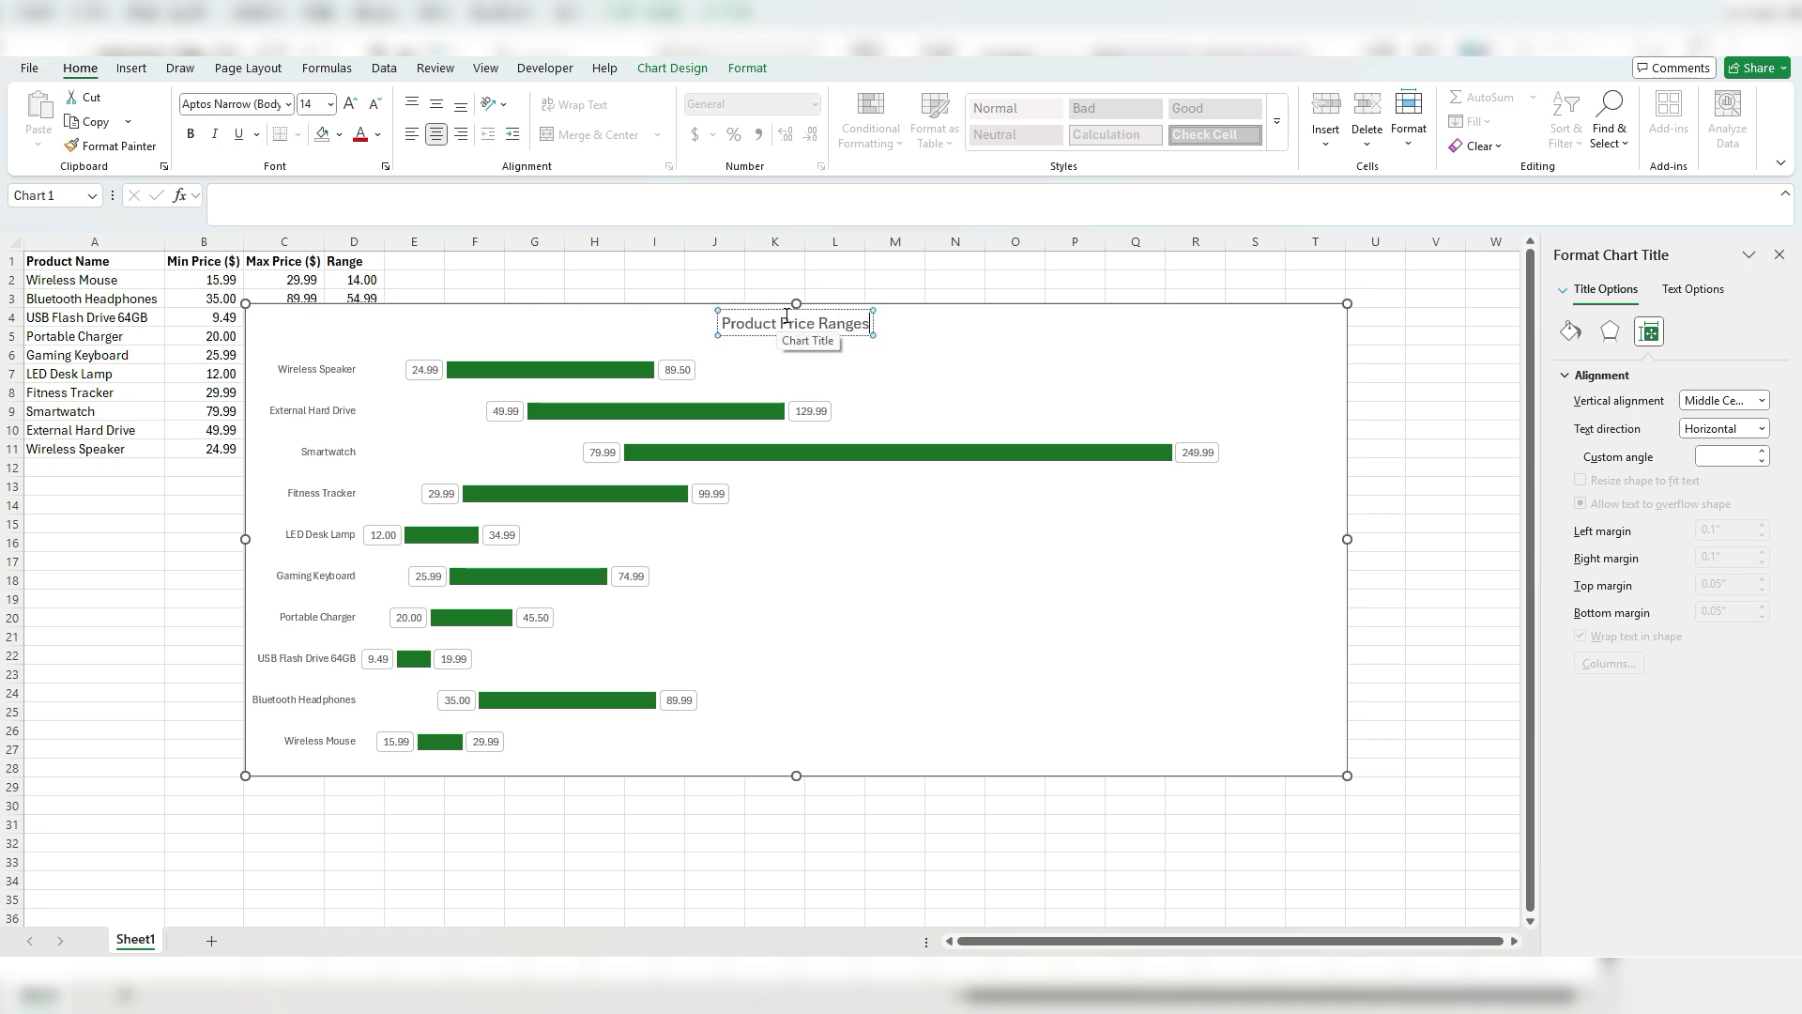
left_click(599, 312)
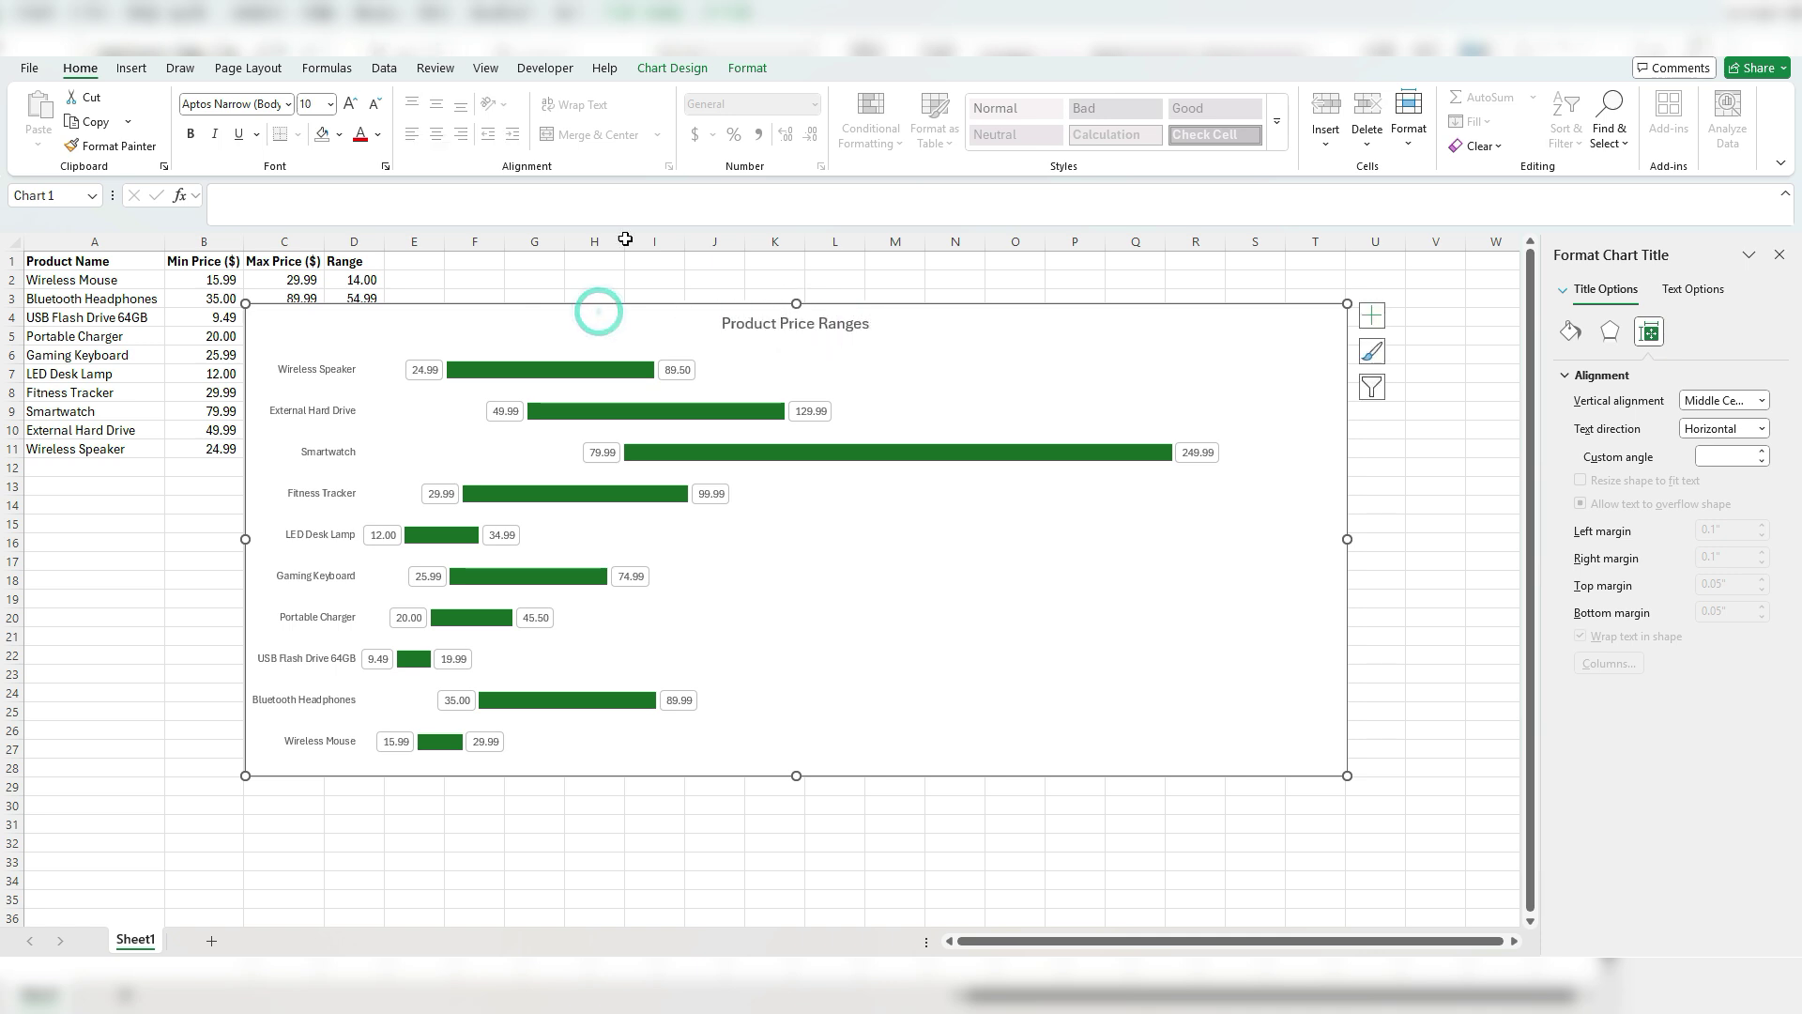
- Add Primary Major Horizontal gridlines from Add Chart Element > Gridlines
left_click(699, 74)
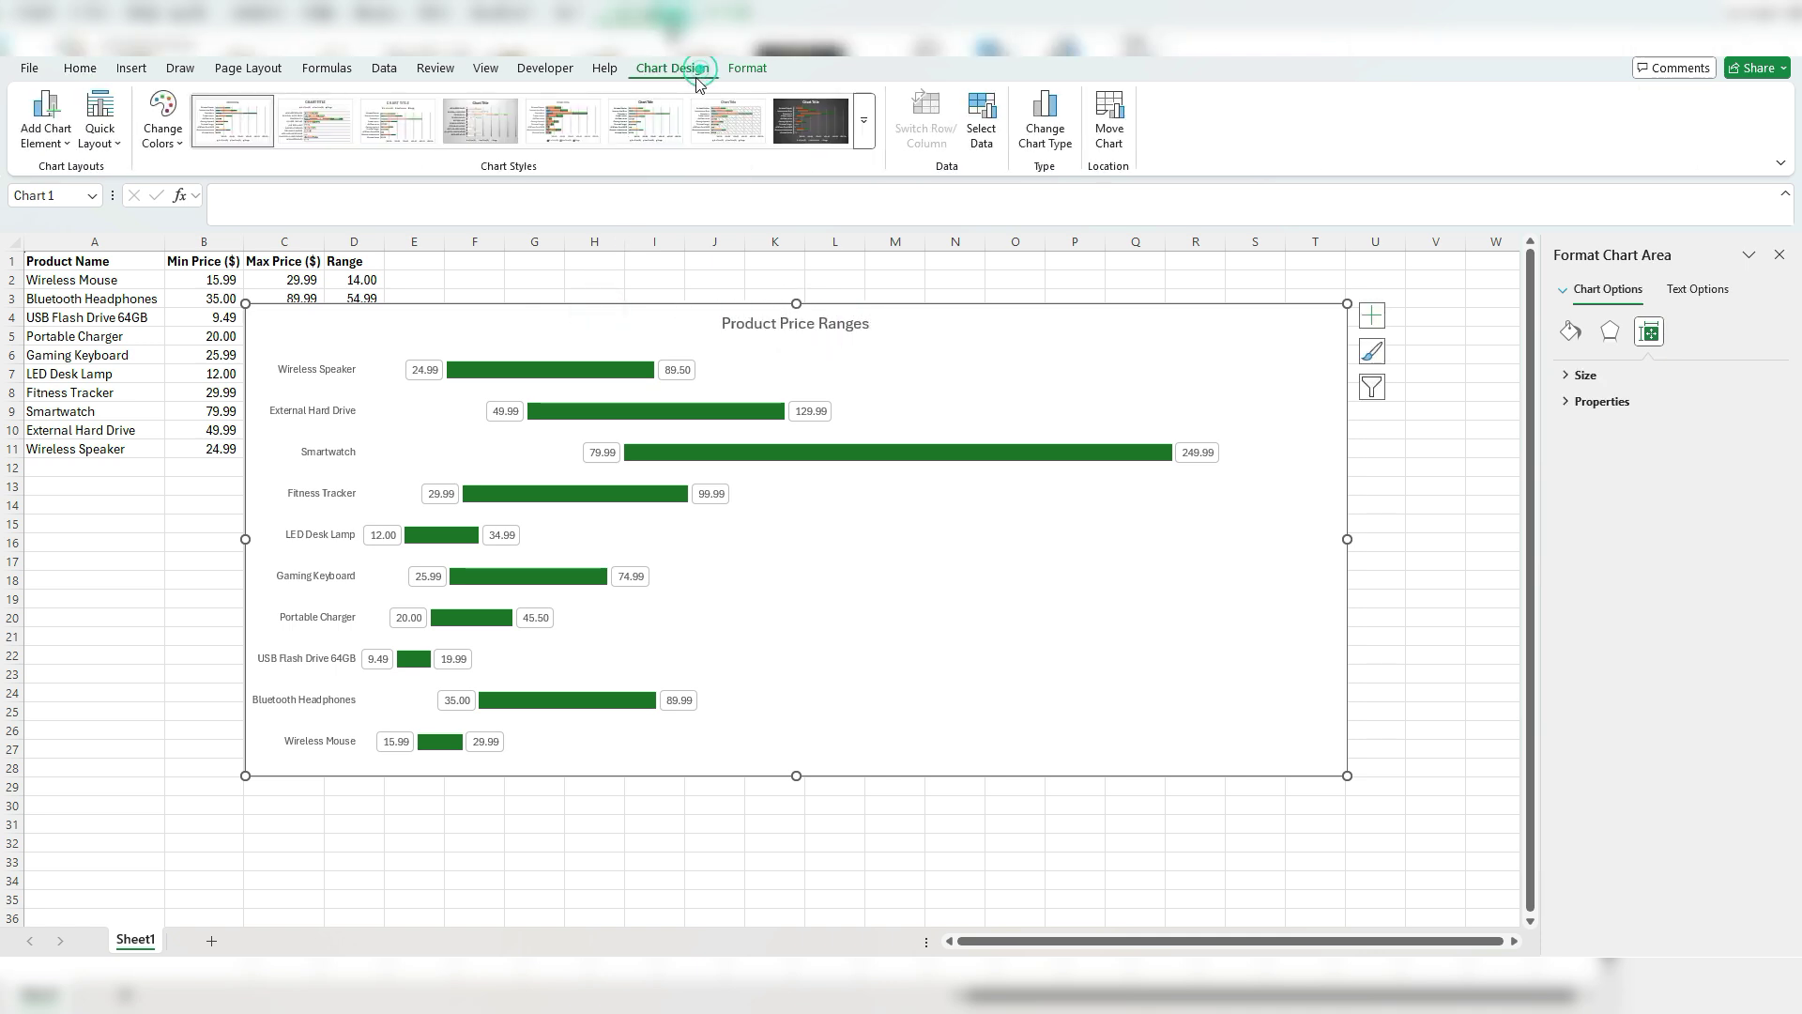
left_click(34, 128)
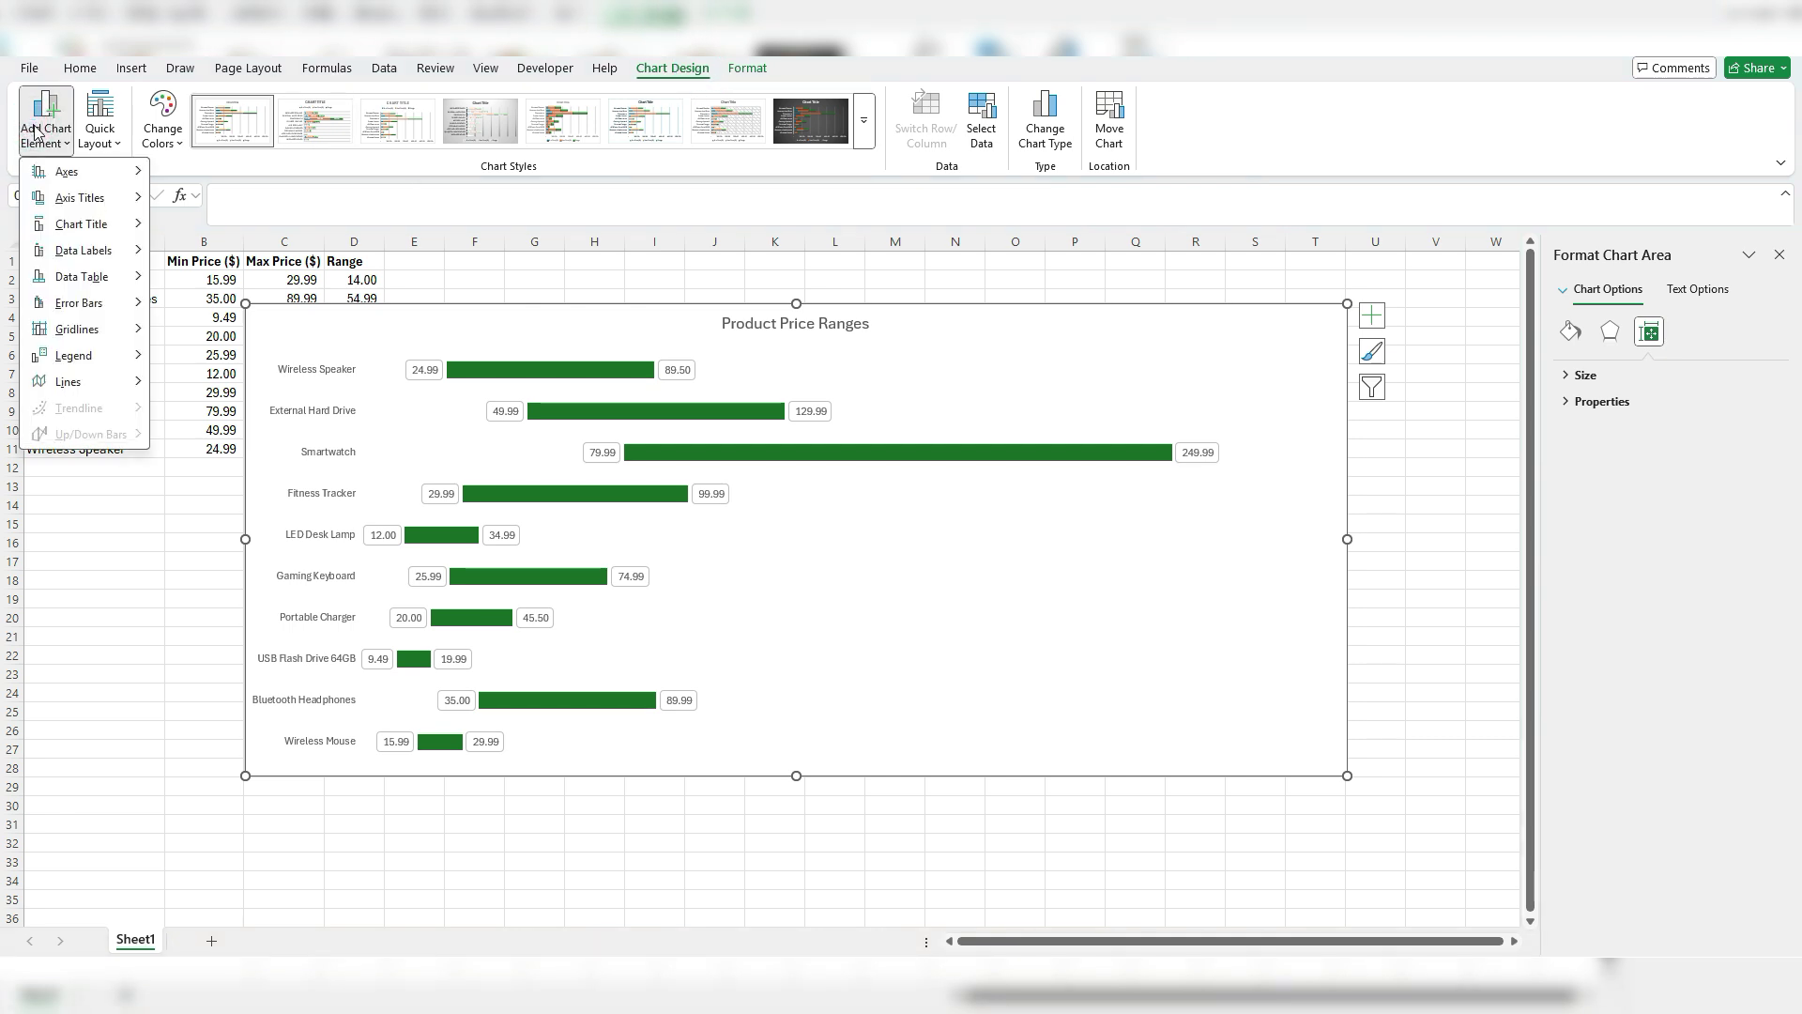
mouse_move(92, 335)
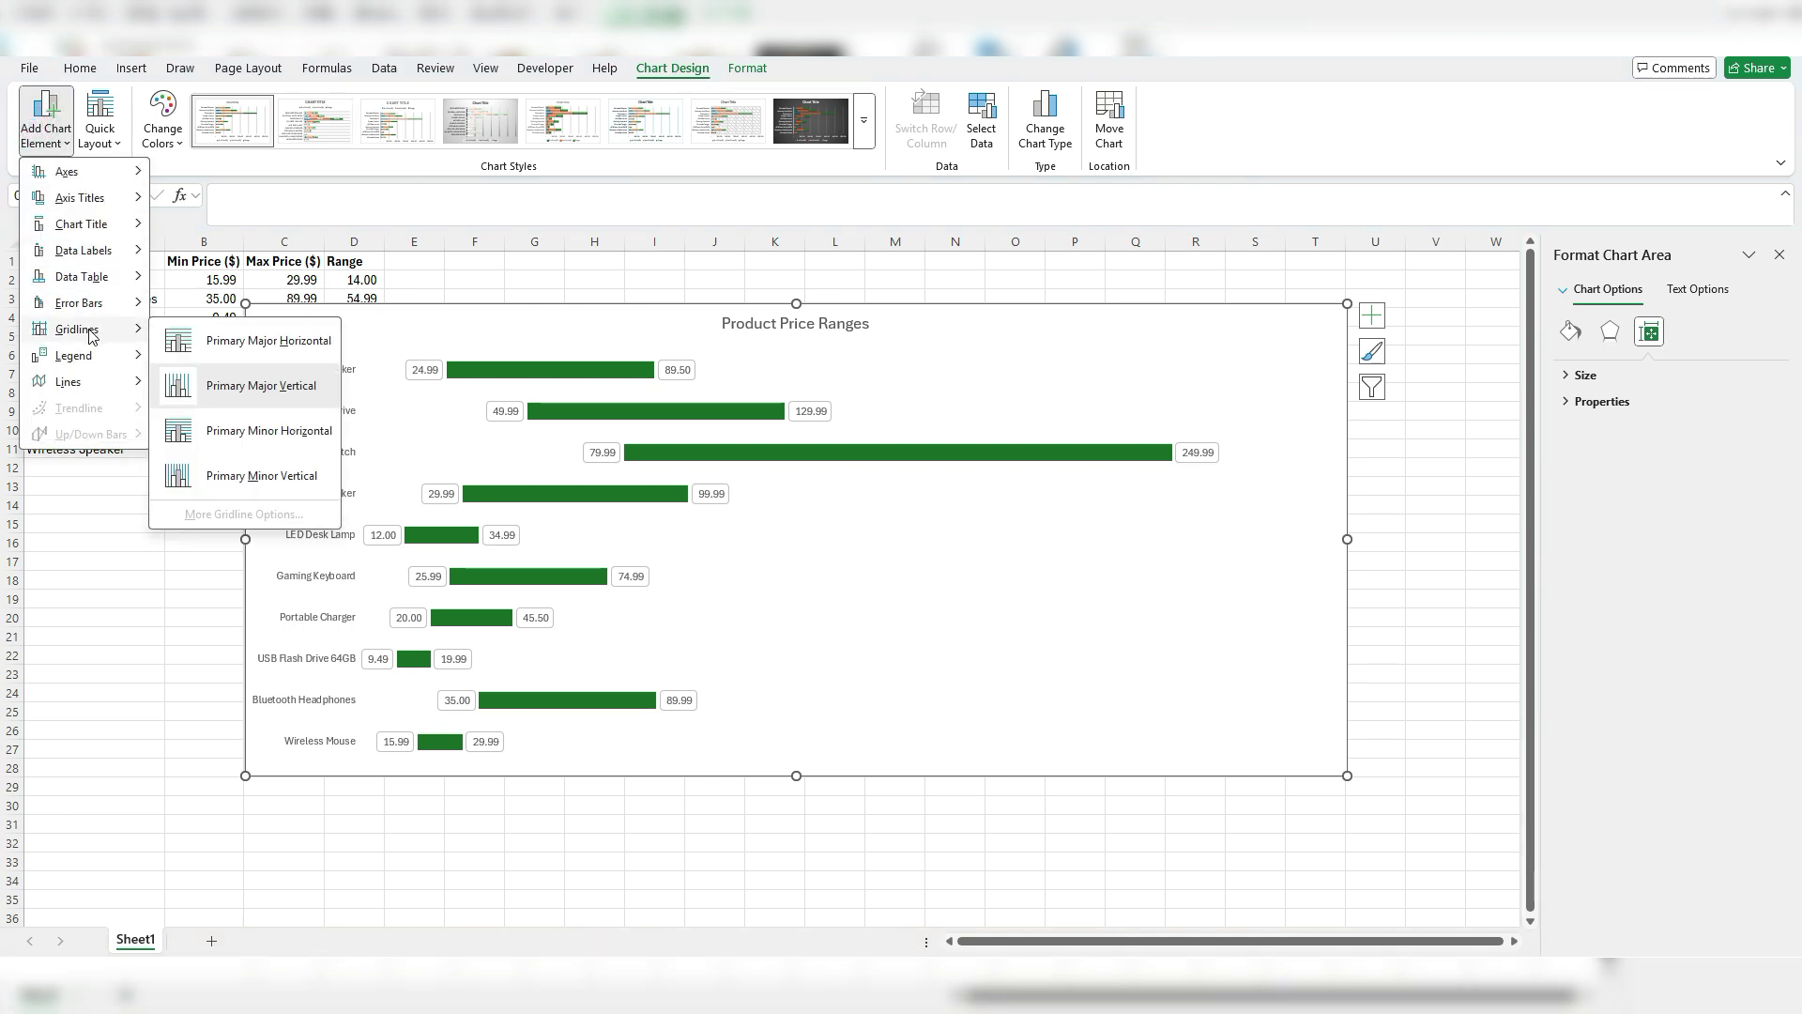
left_click(242, 341)
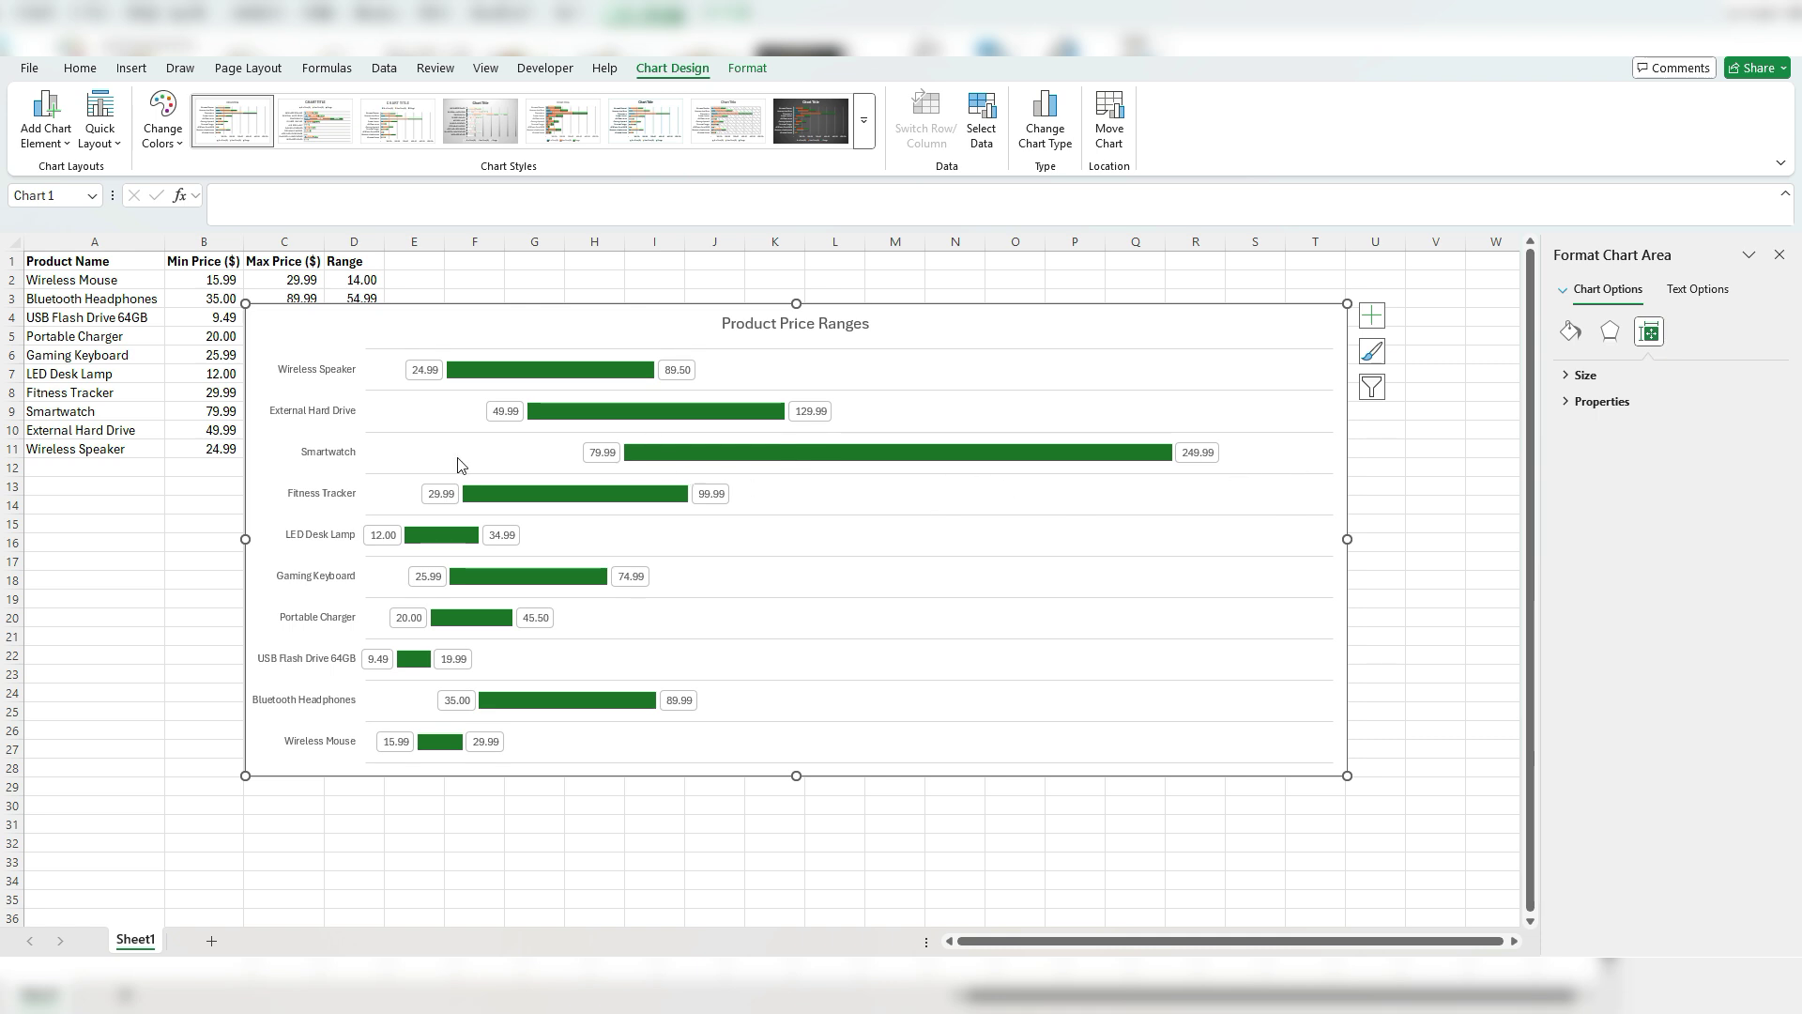
left_click(545, 324)
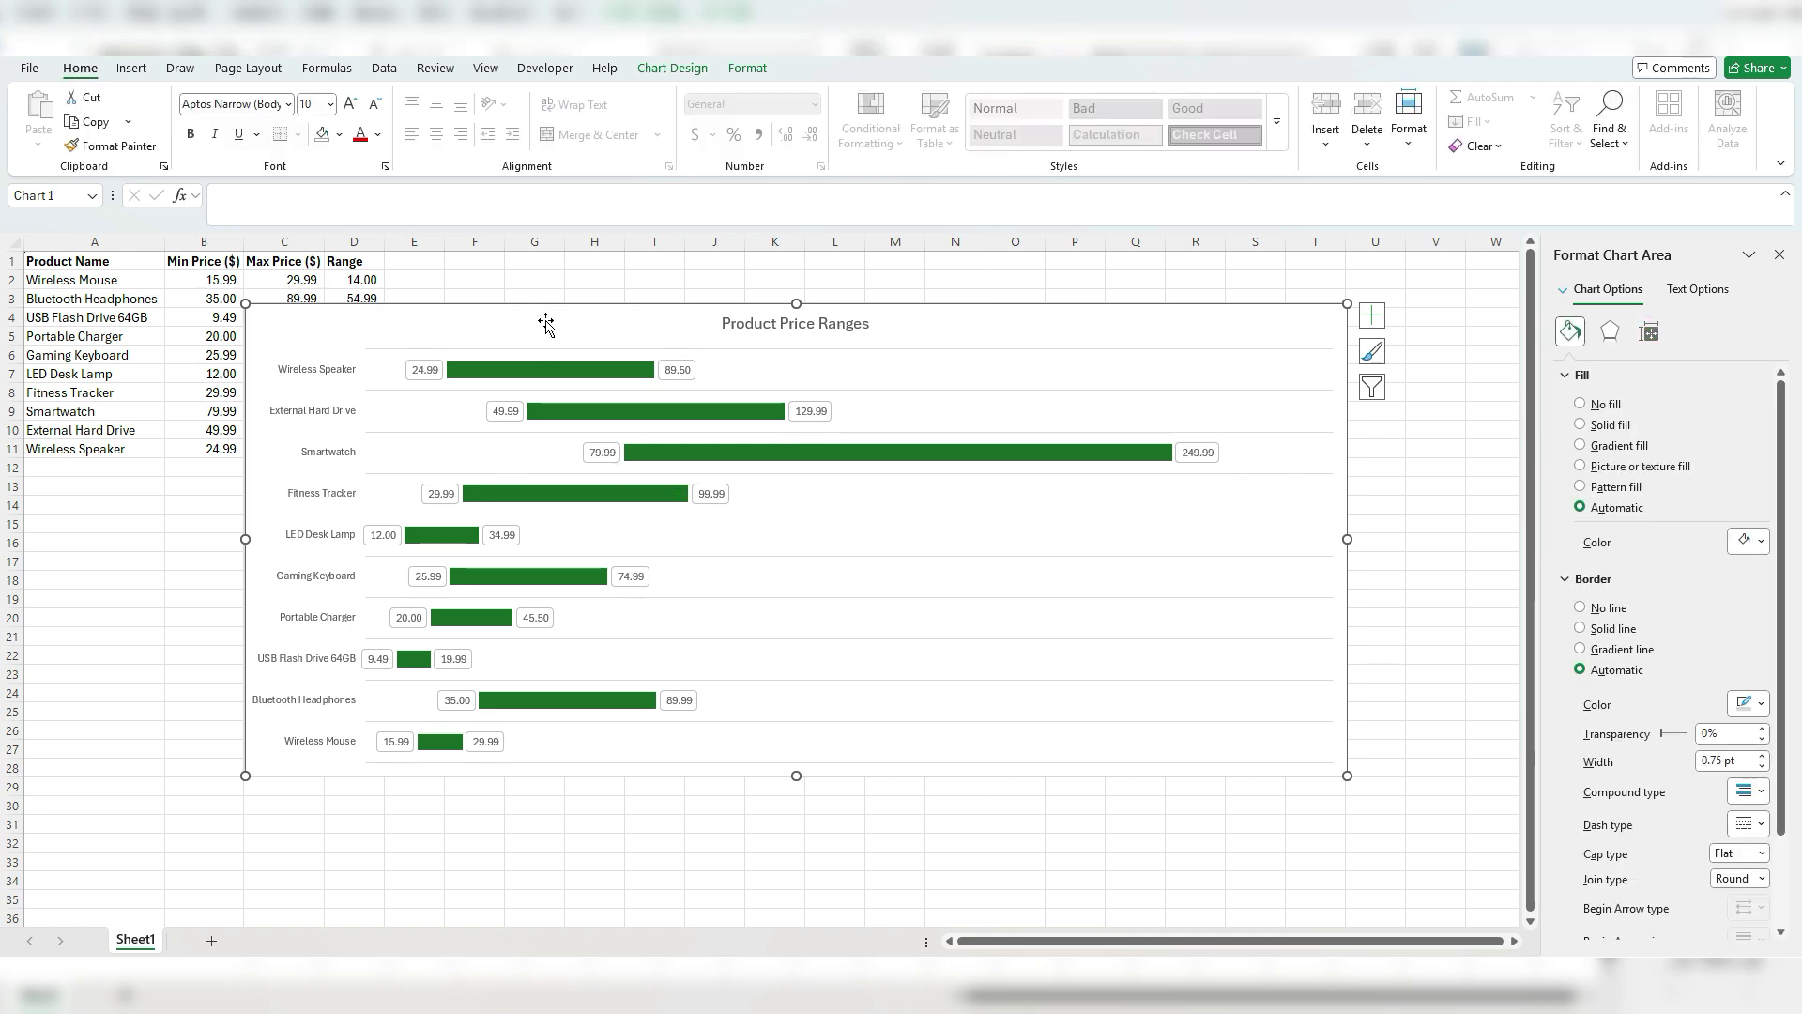
- Give the Range bars a solid blue fill and a solid black outline
left_click(562, 375)
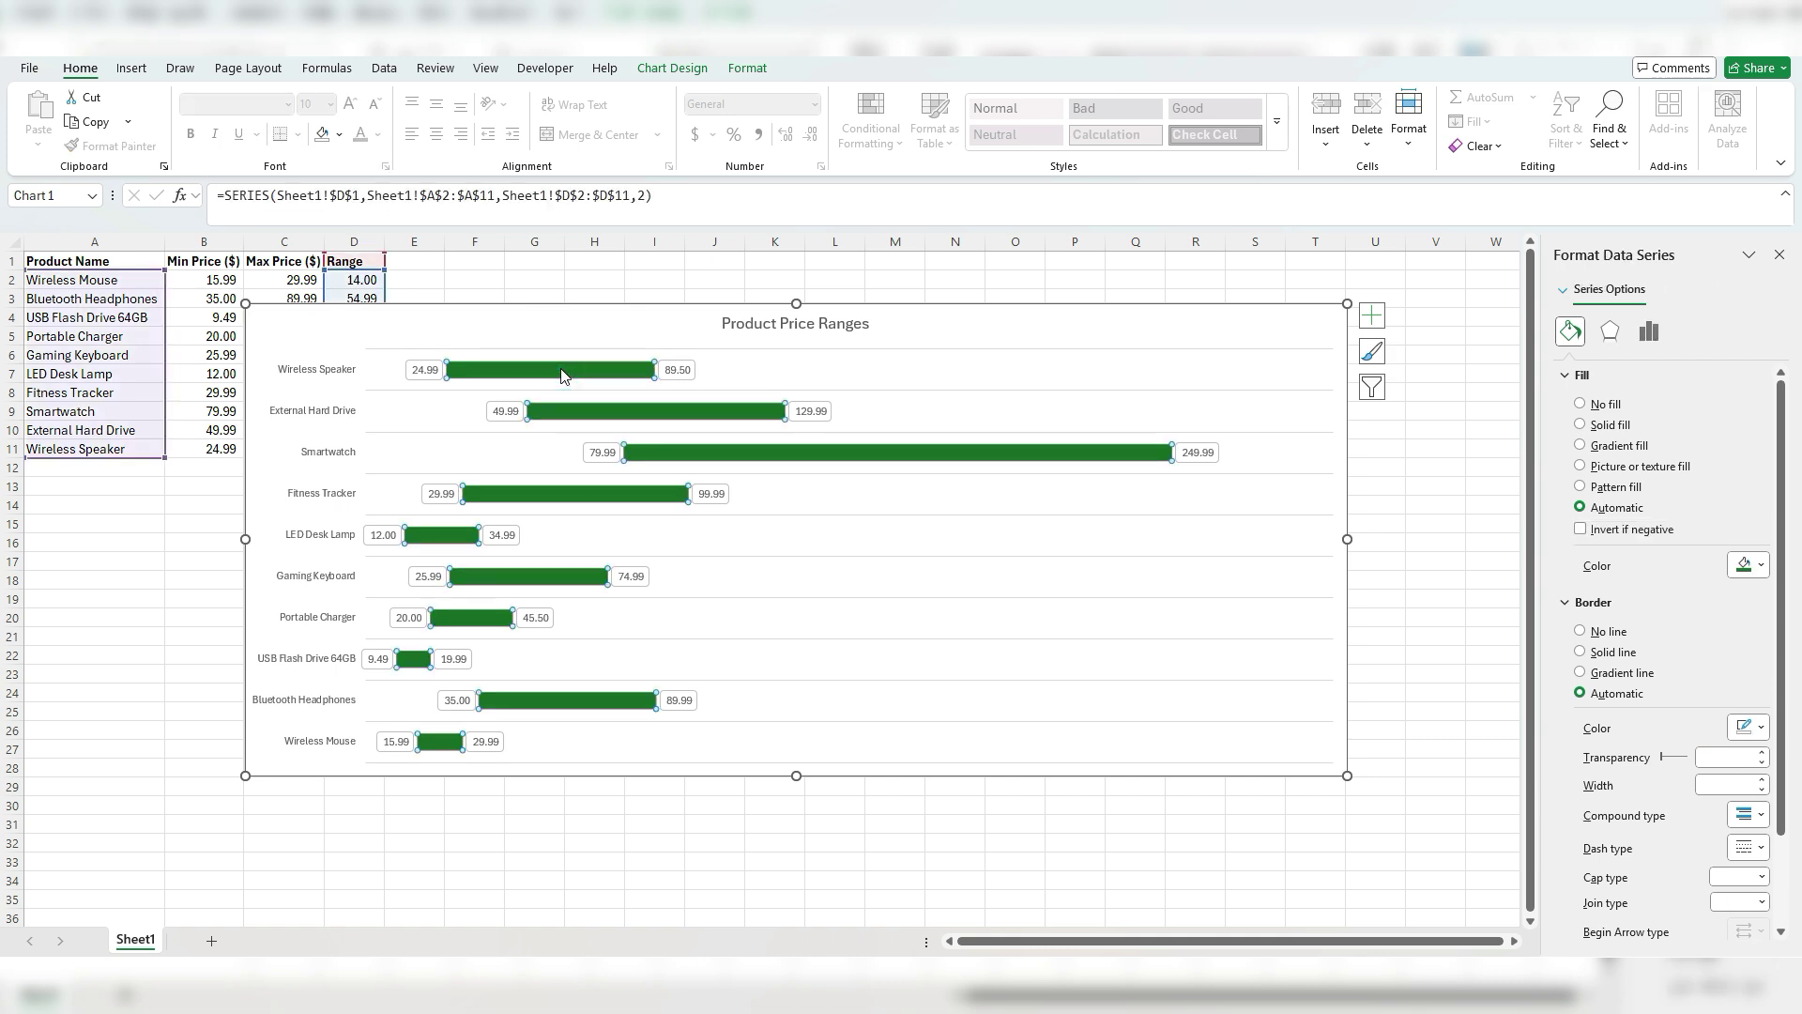
left_click(1605, 430)
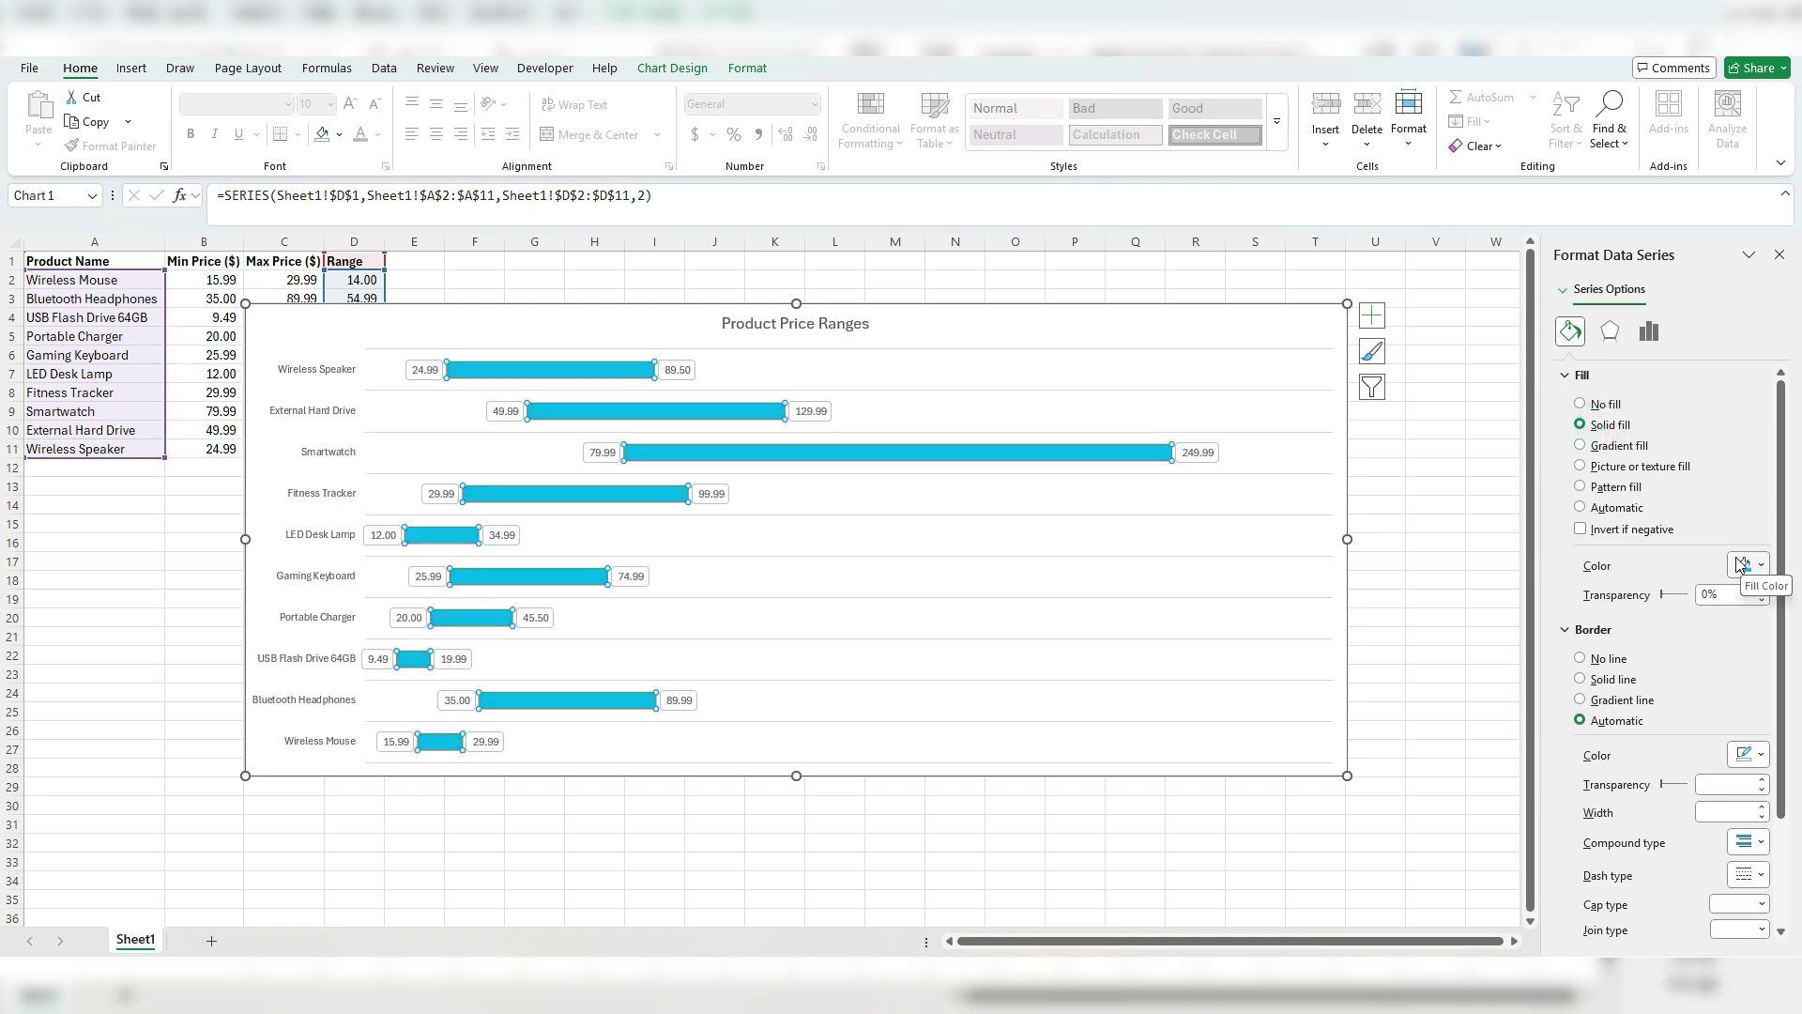
left_click(1606, 681)
left_click(1758, 756)
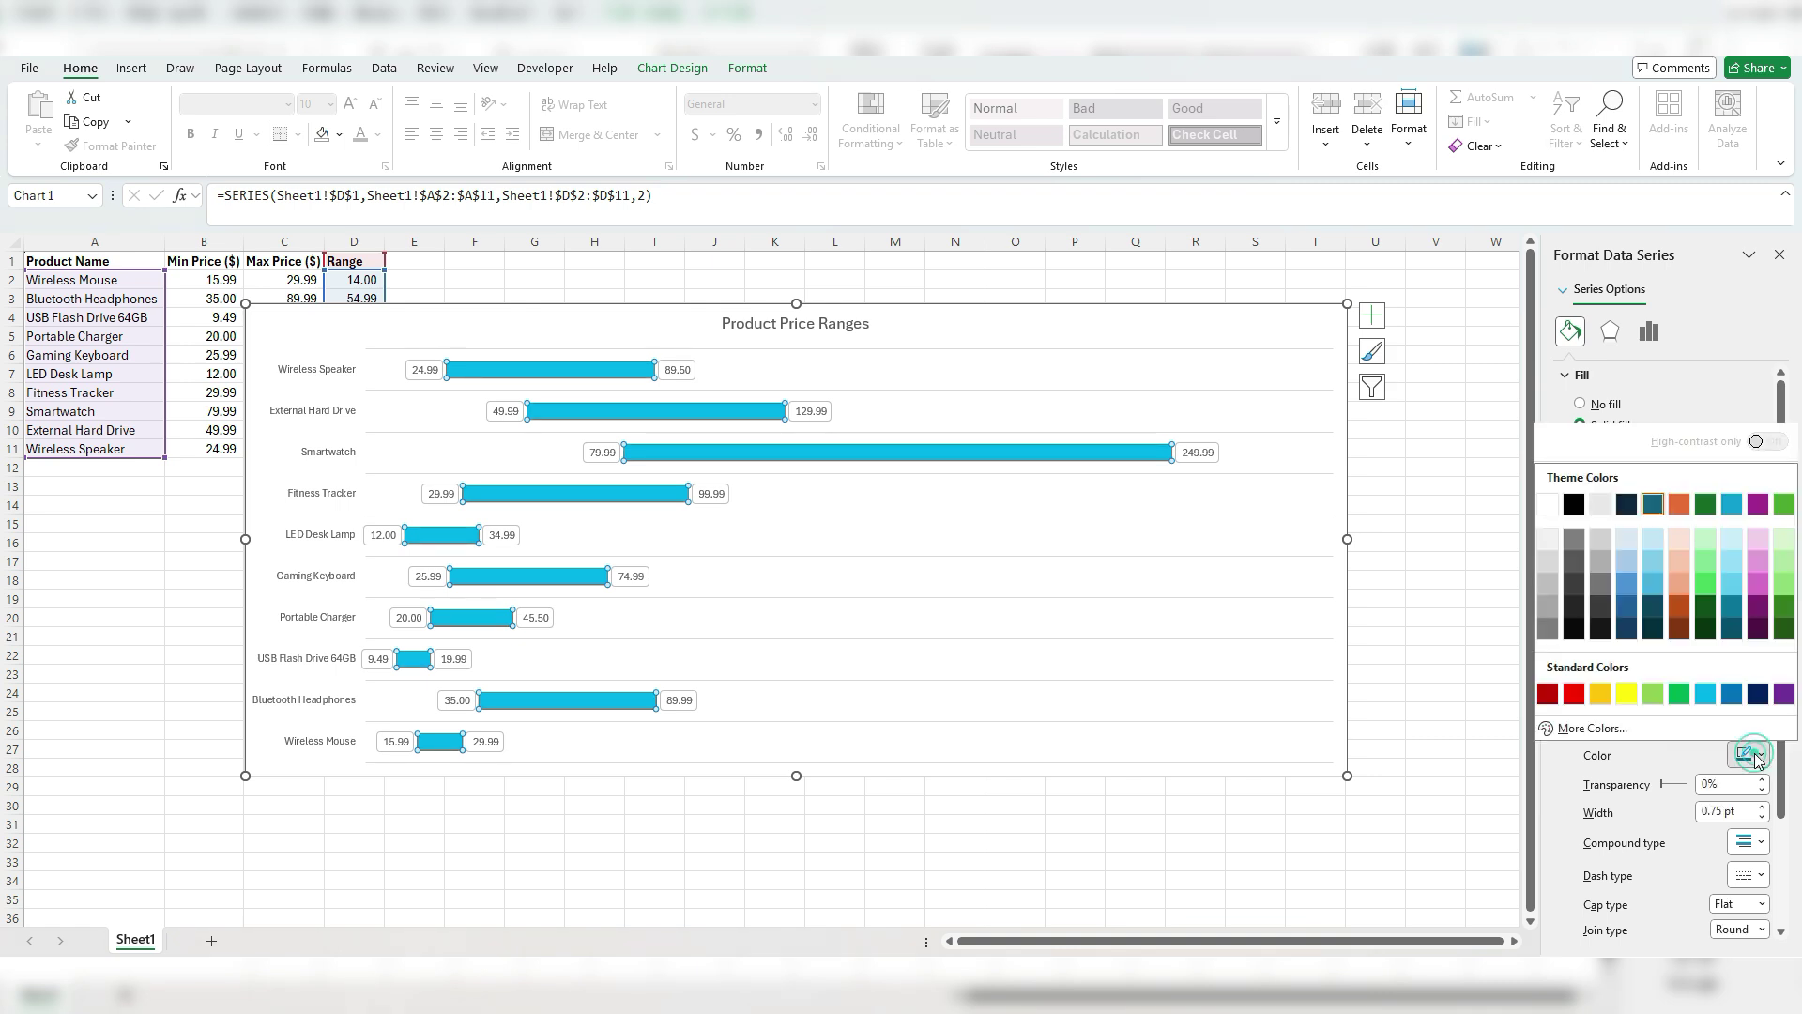
left_click(1581, 510)
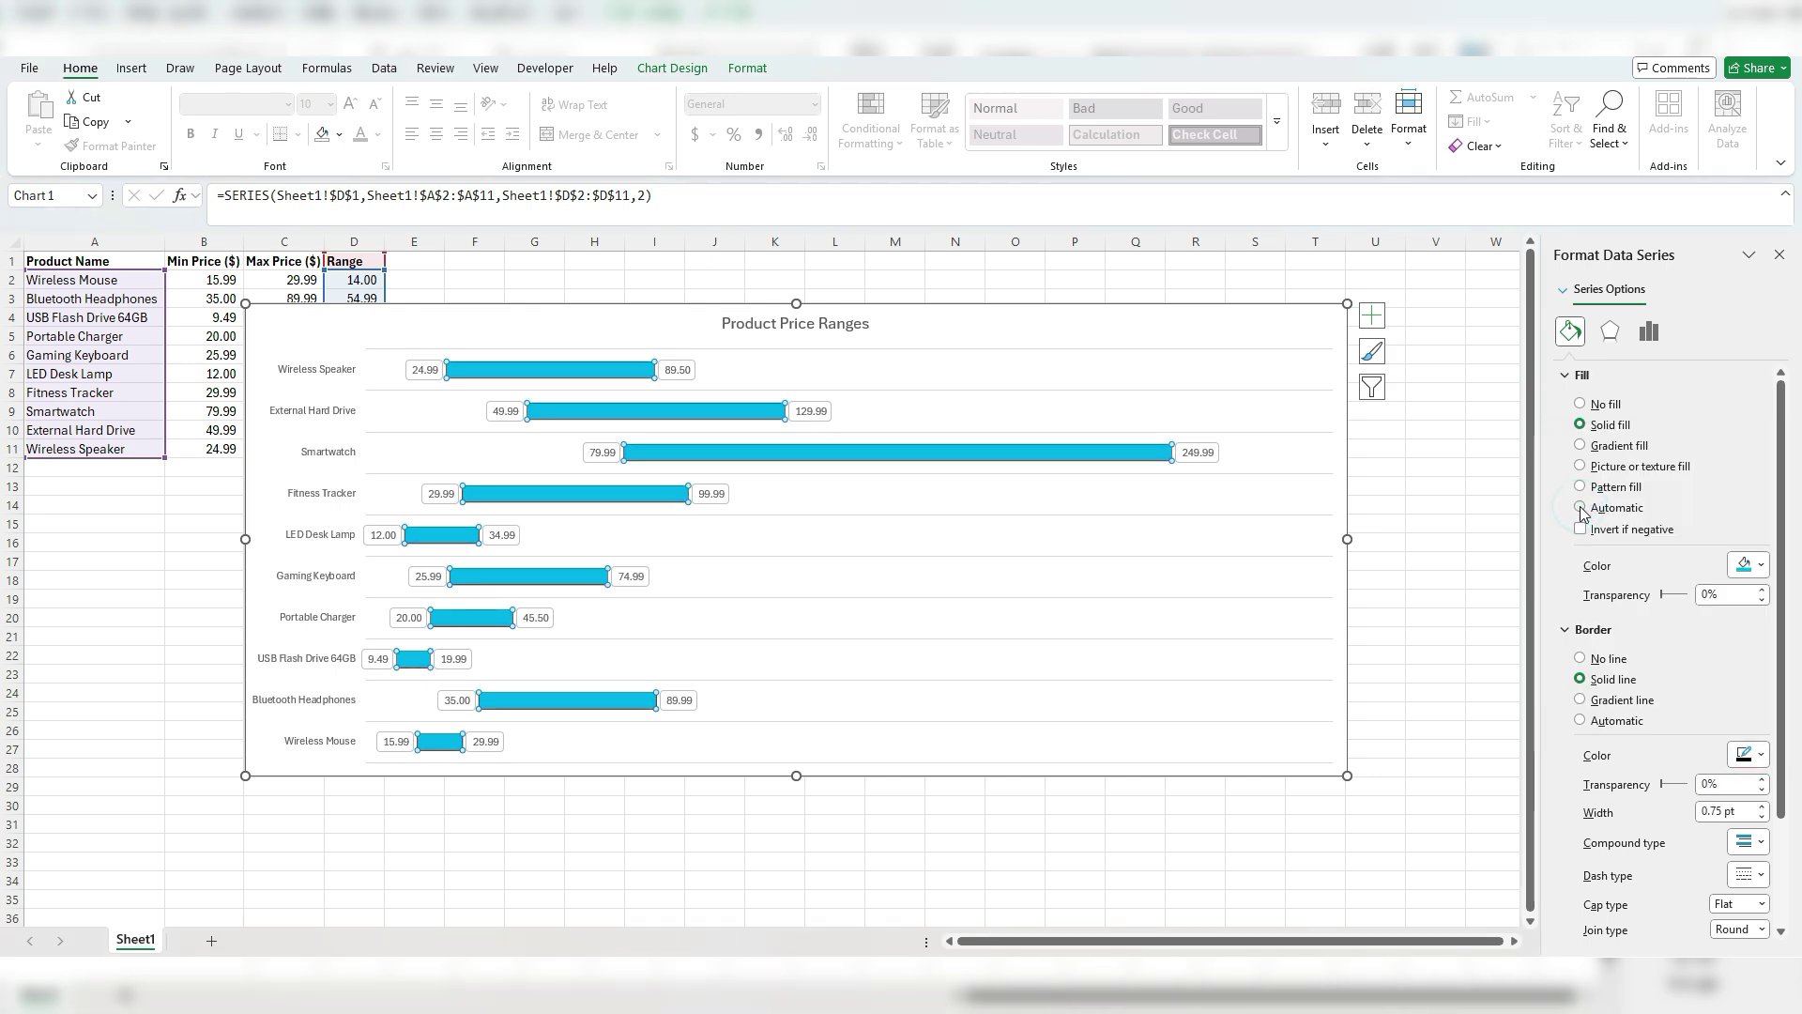
scroll(1633, 574, "down", 3)
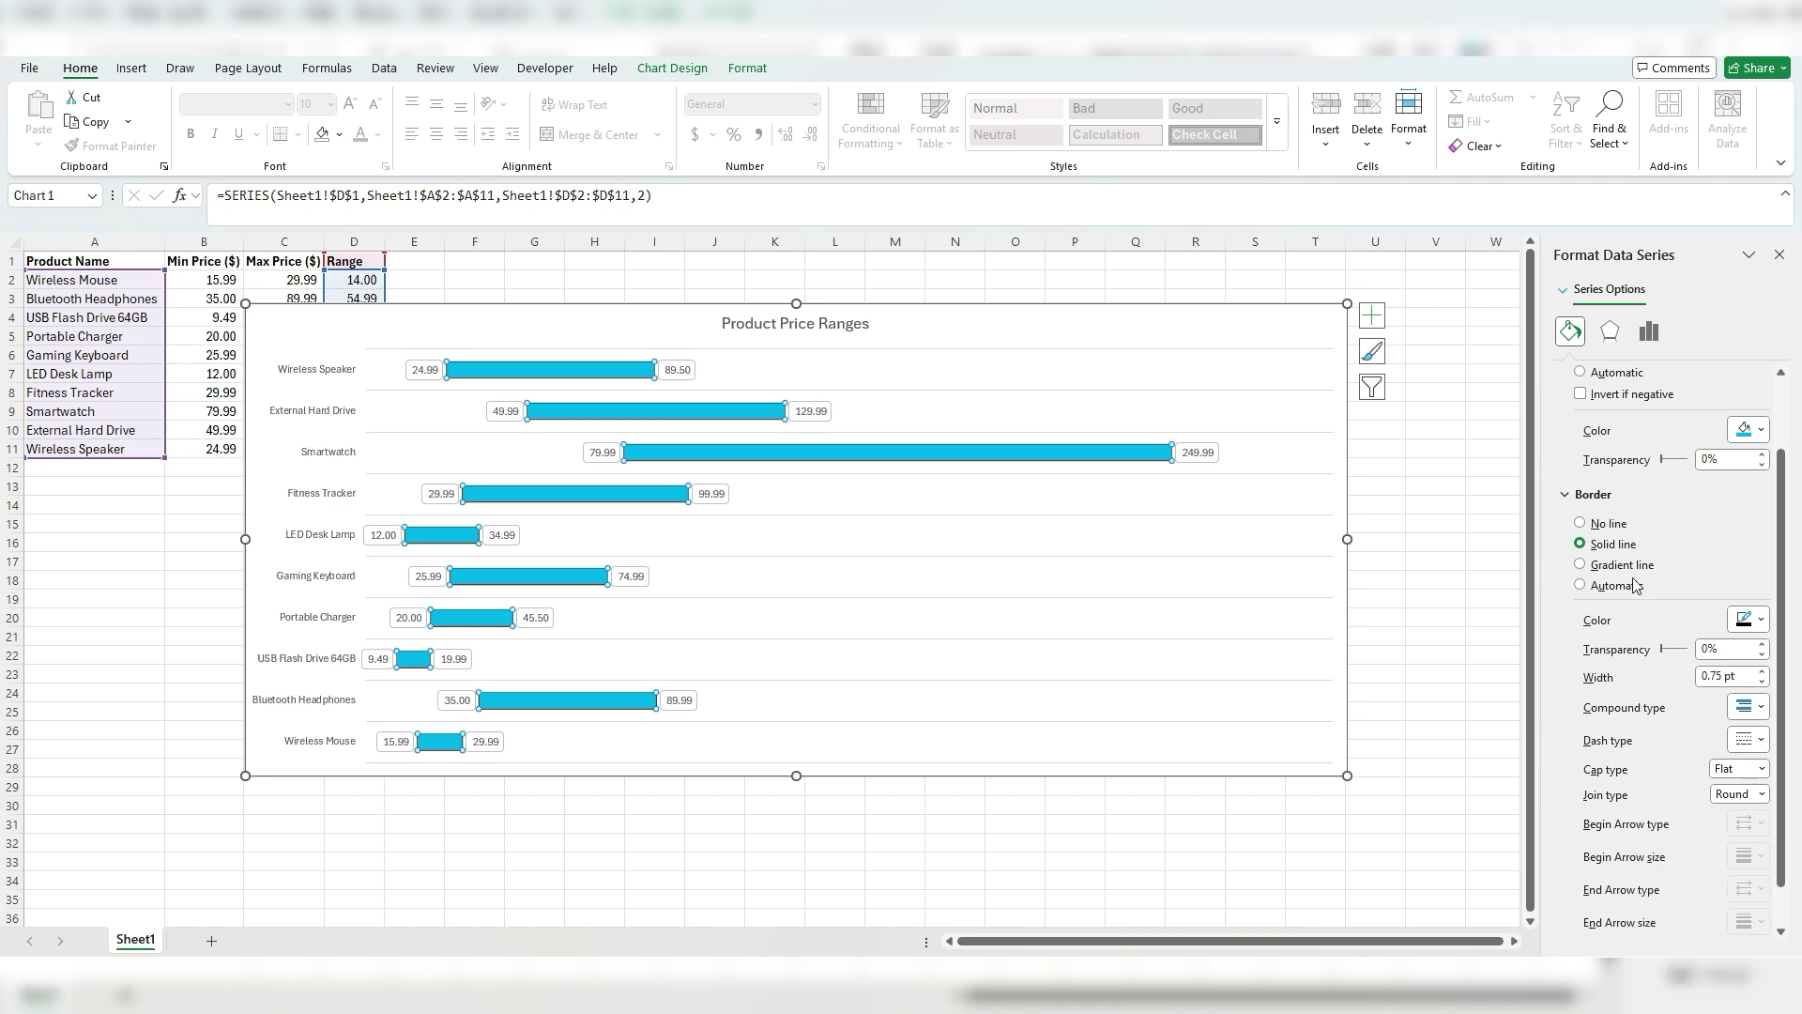
scroll(1634, 574, "up", 3)
- Apply an outer drop shadow preset to the Range bars
left_click(1611, 331)
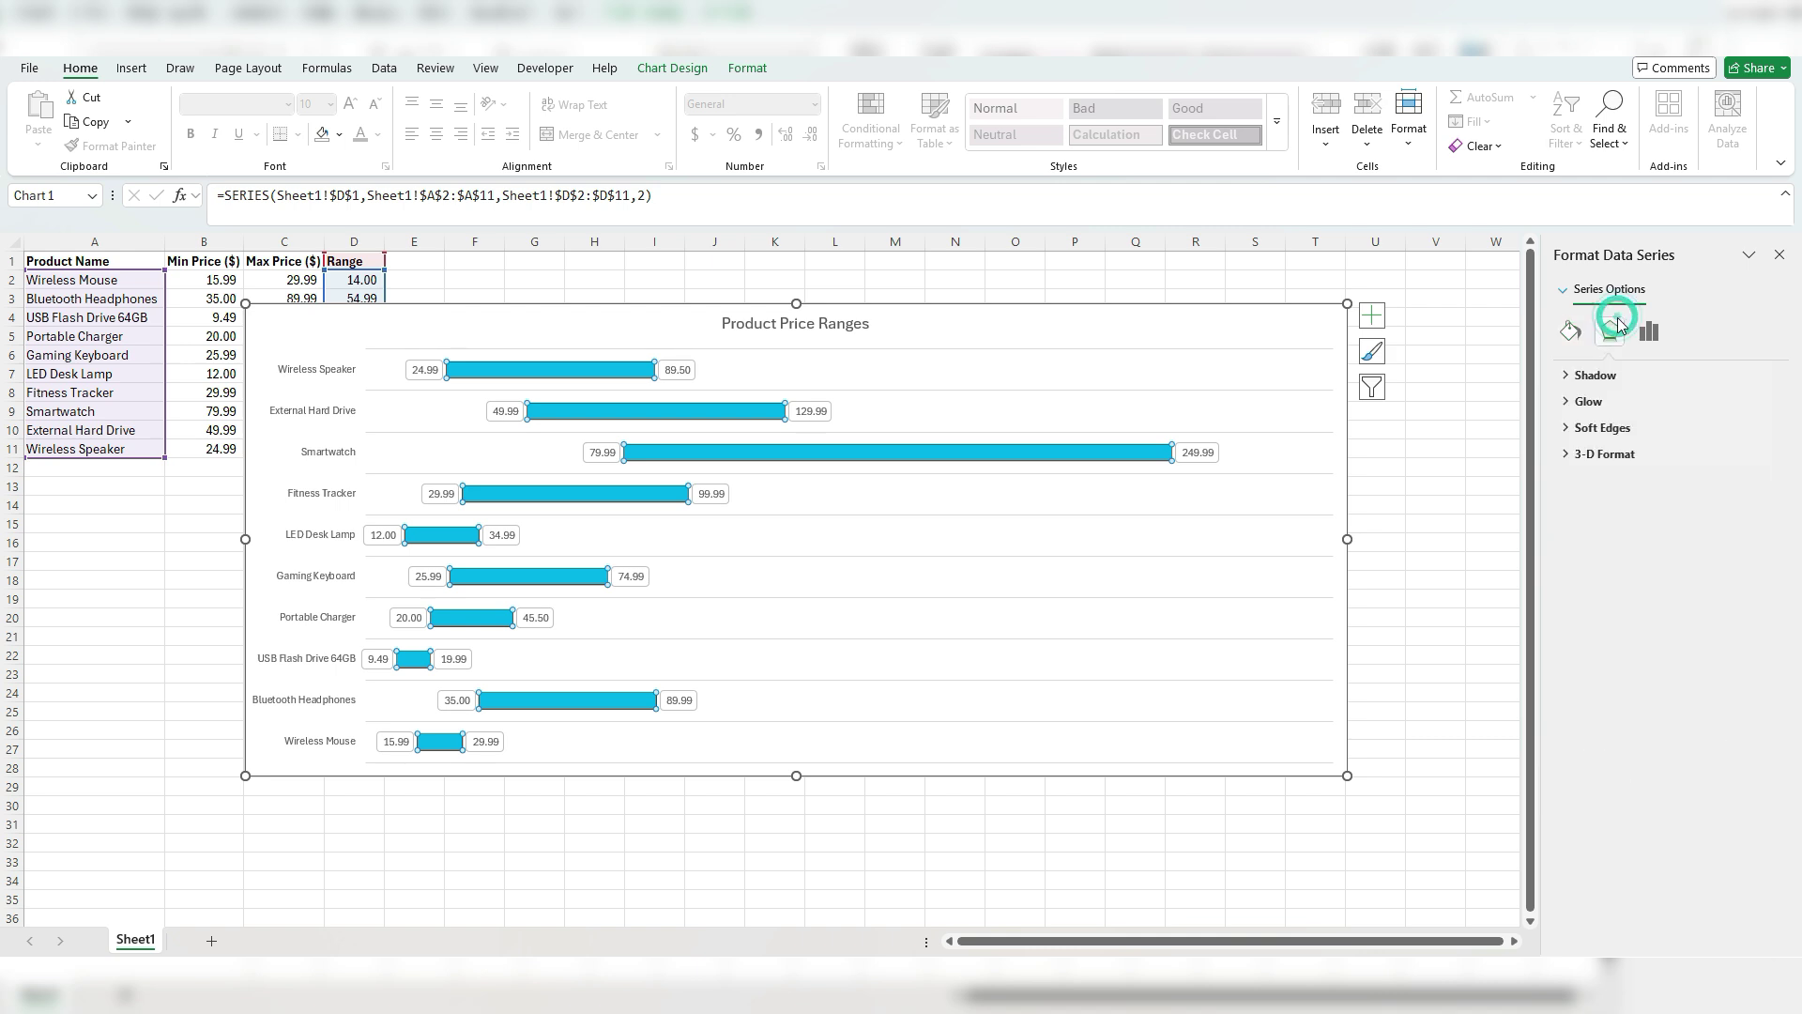
left_click(1595, 374)
left_click(1742, 403)
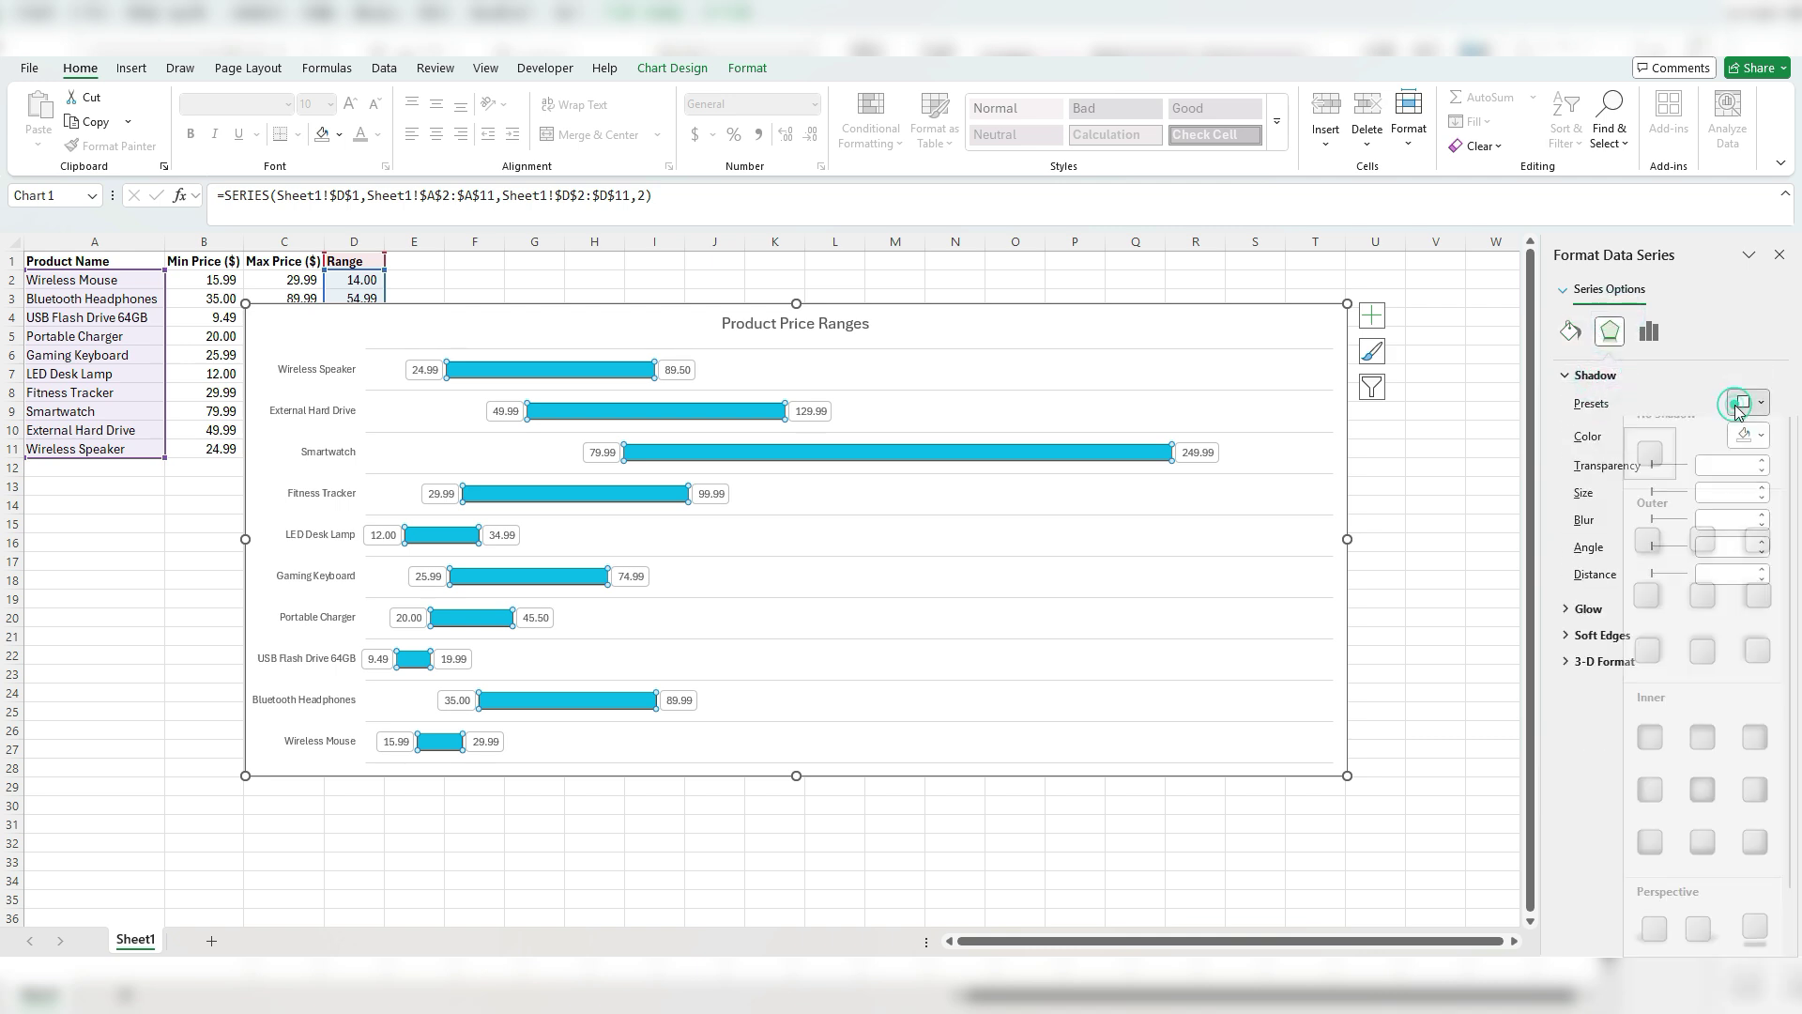
left_click(1760, 862)
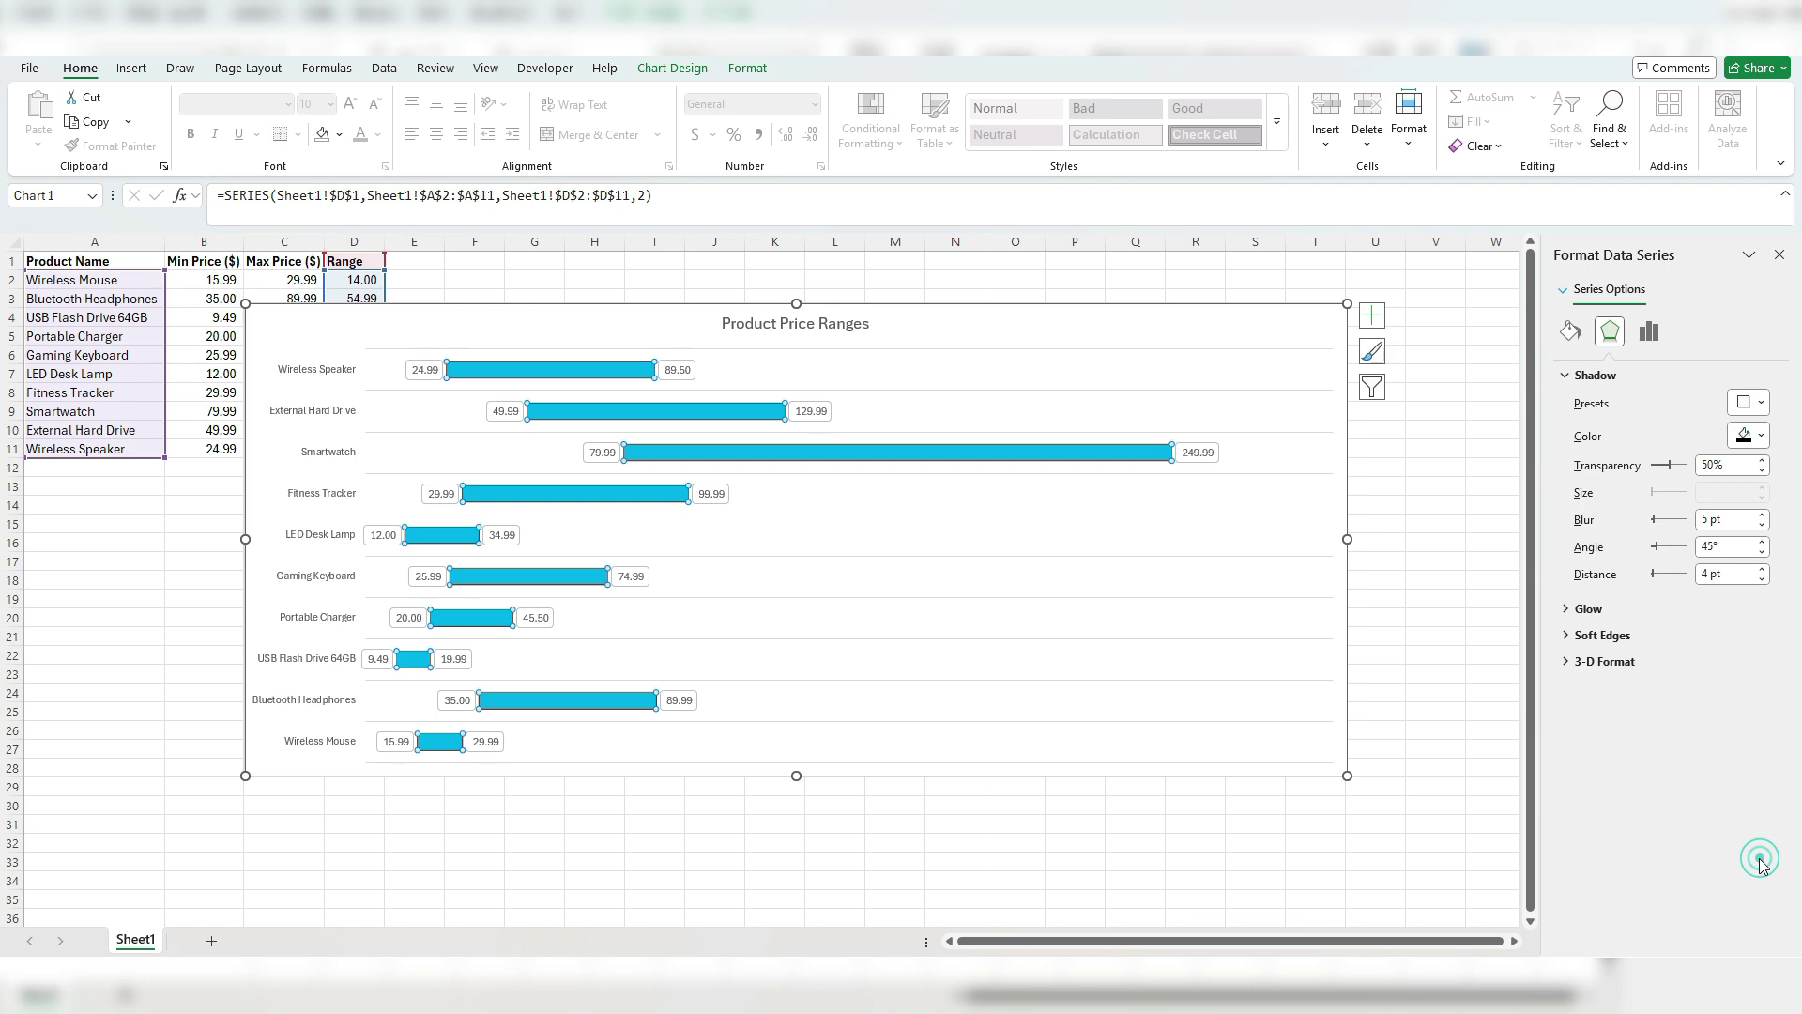
left_click(1229, 639)
left_click(1122, 328)
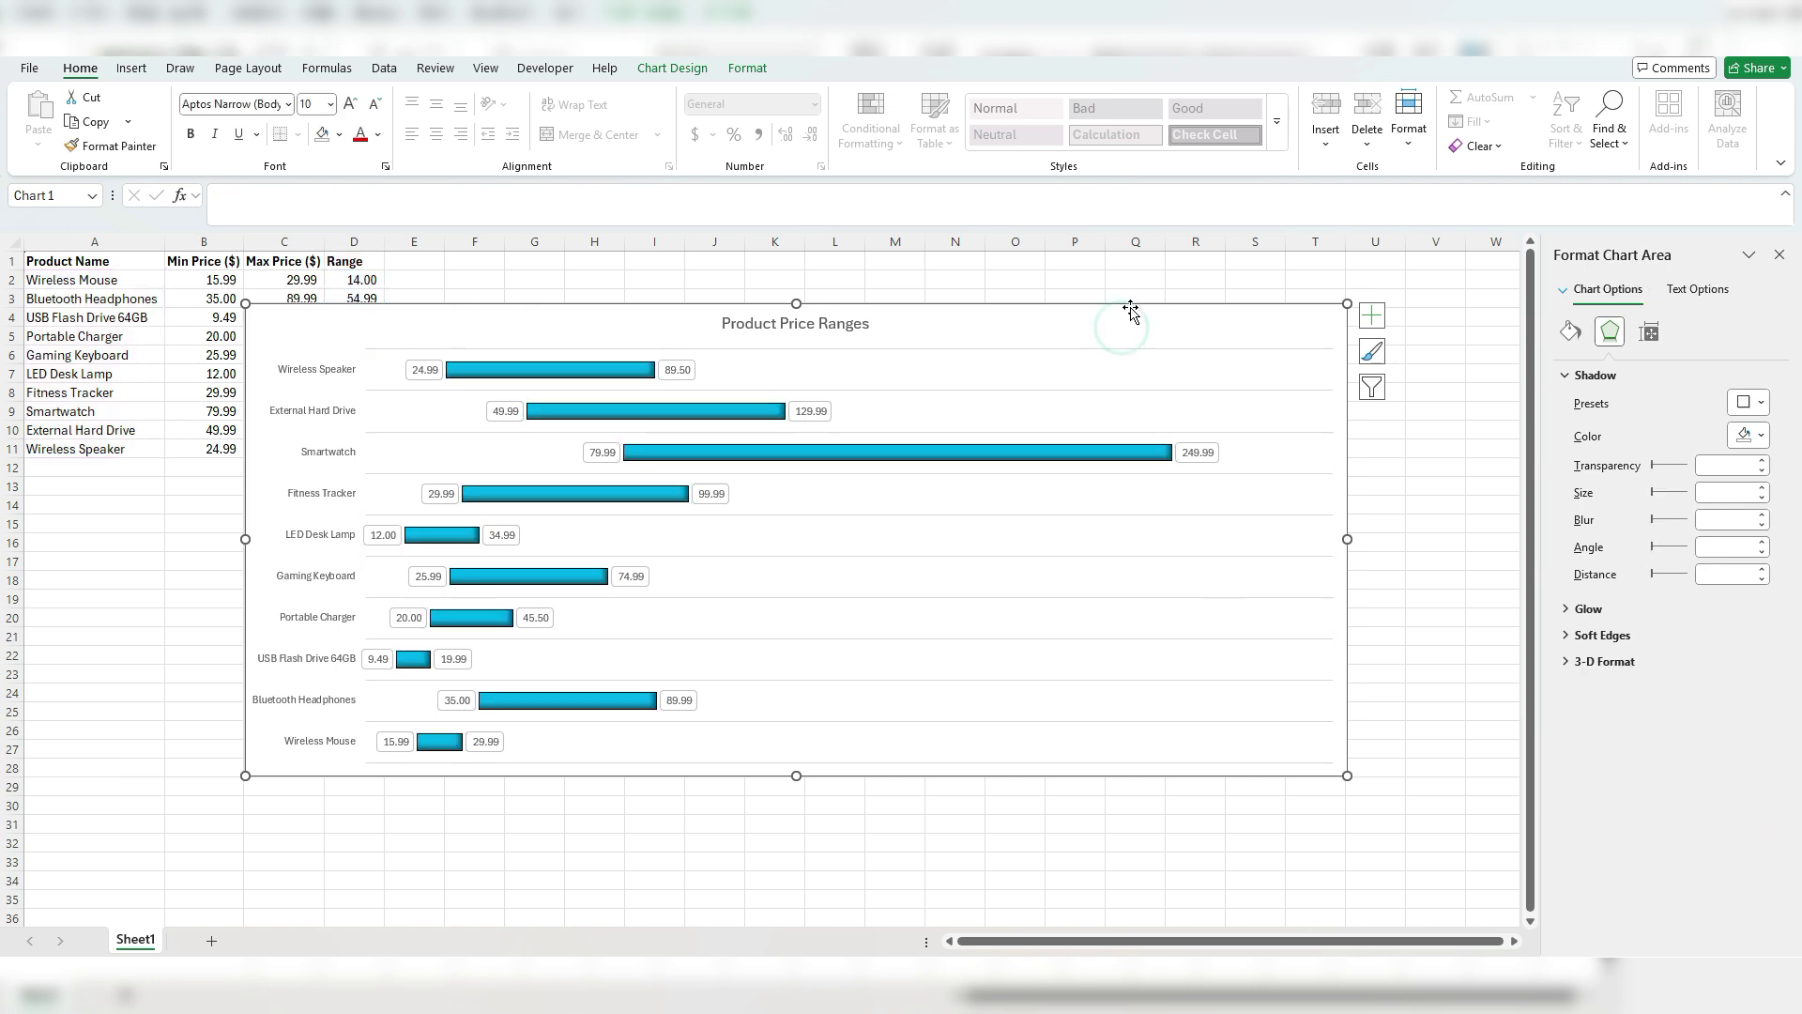
left_click(1126, 276)
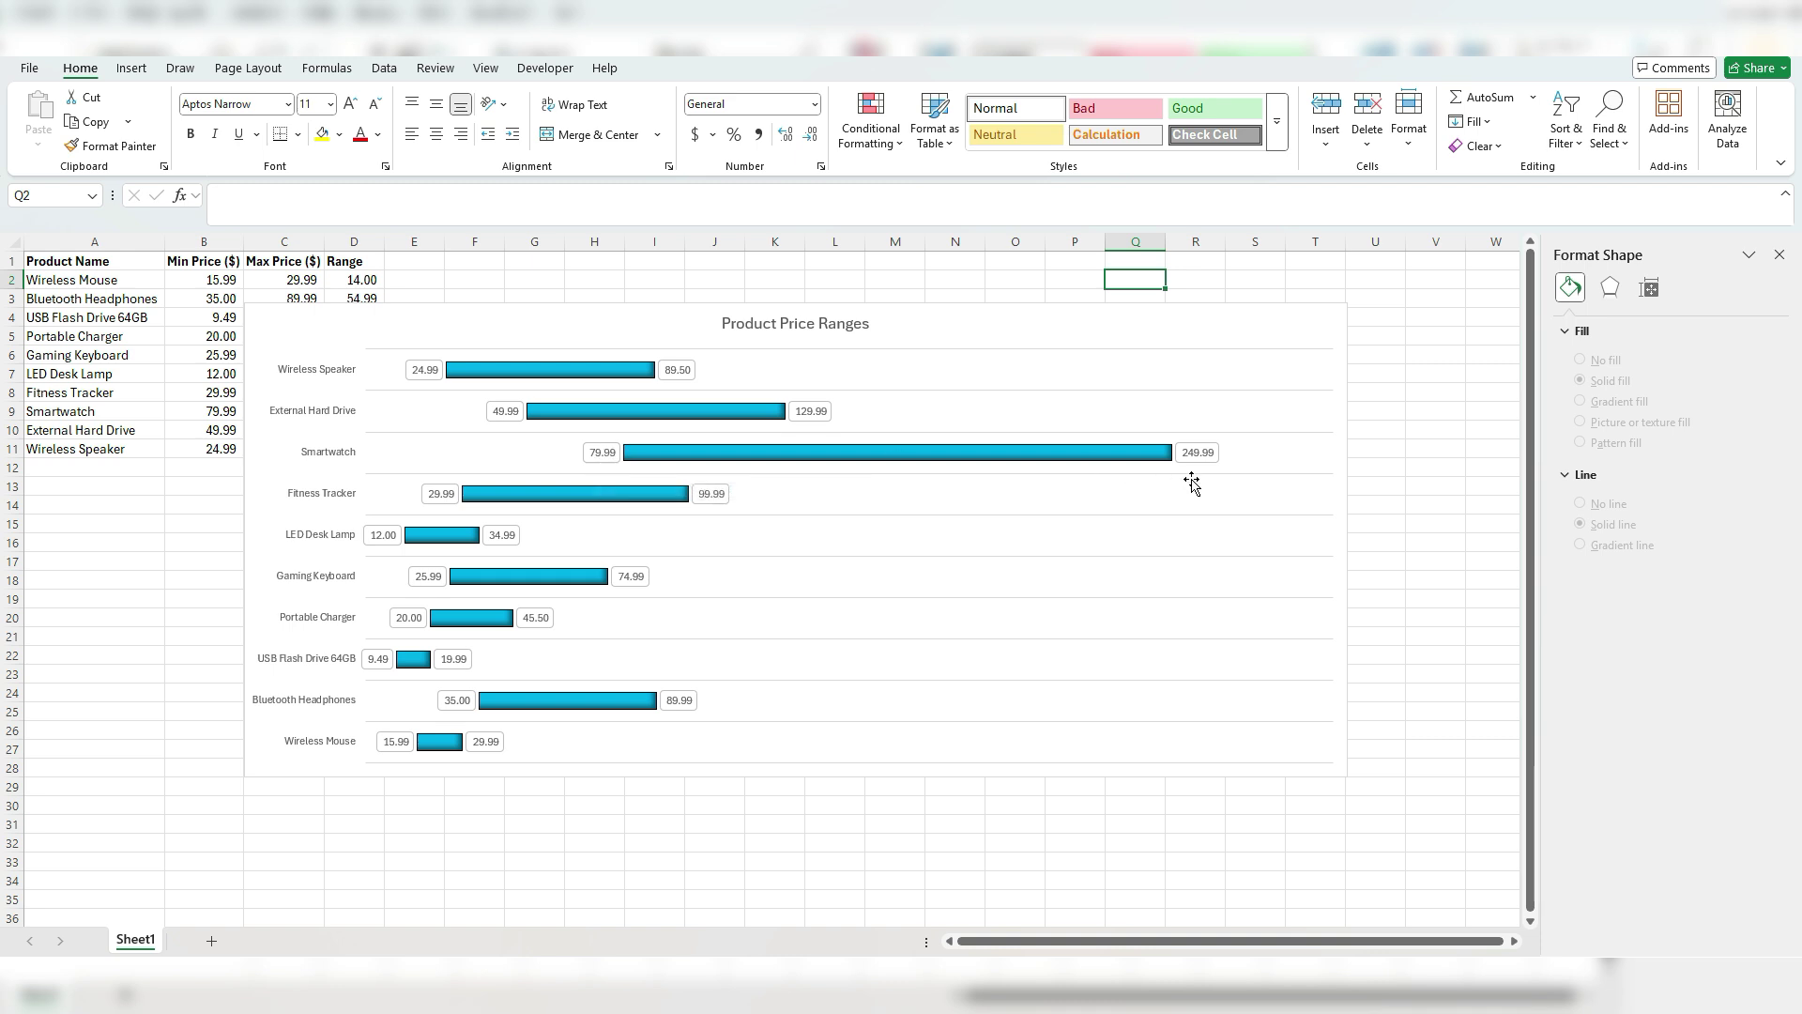
mouse_move(1152, 464)
left_click(1251, 454)
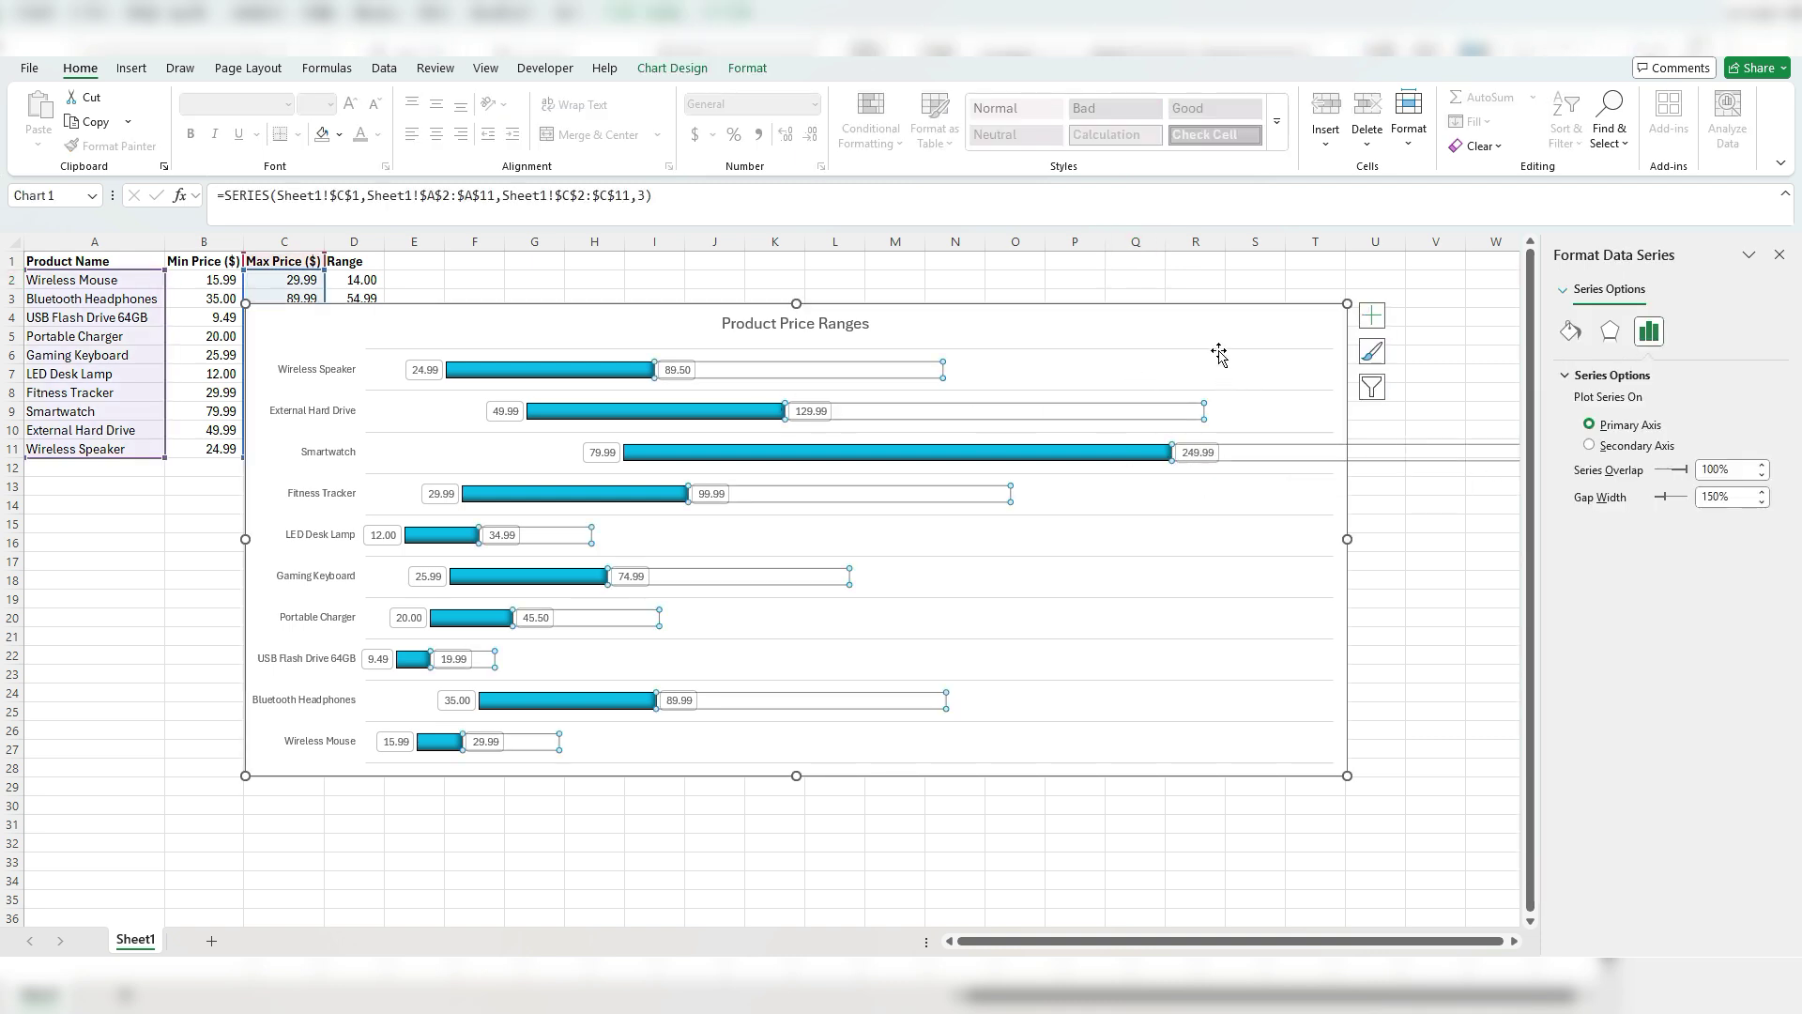
left_click(1219, 317)
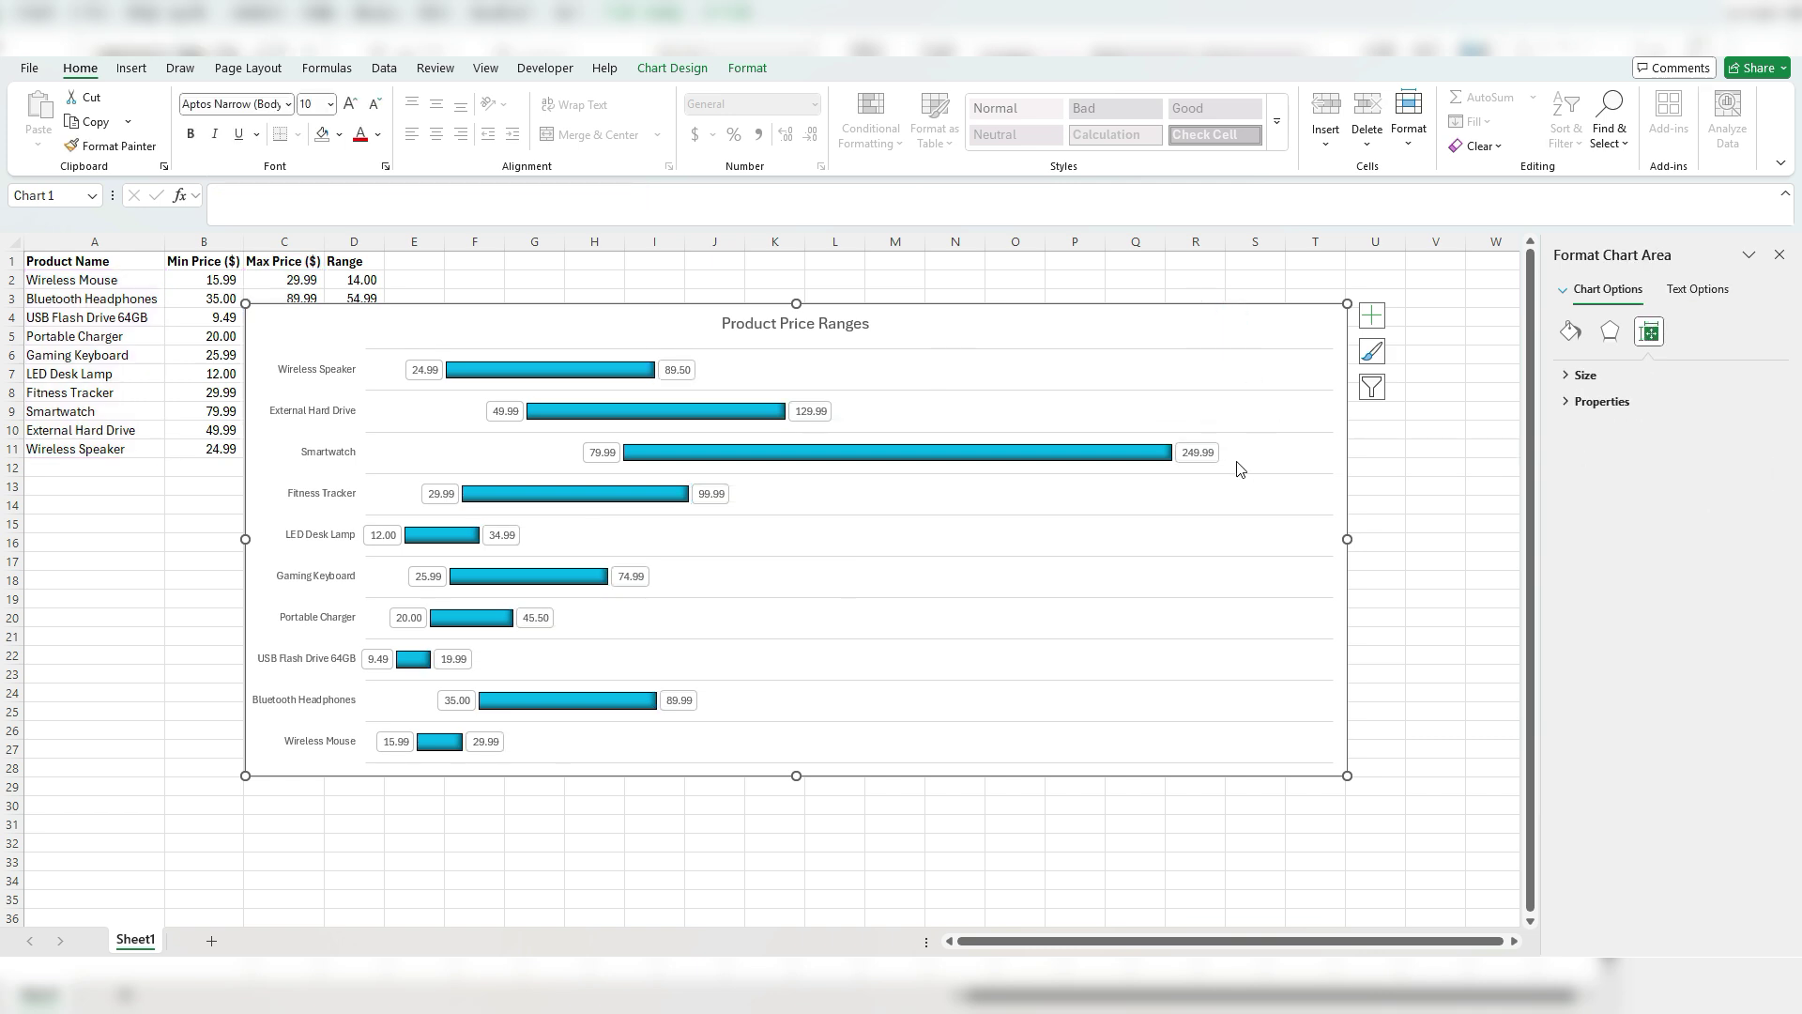